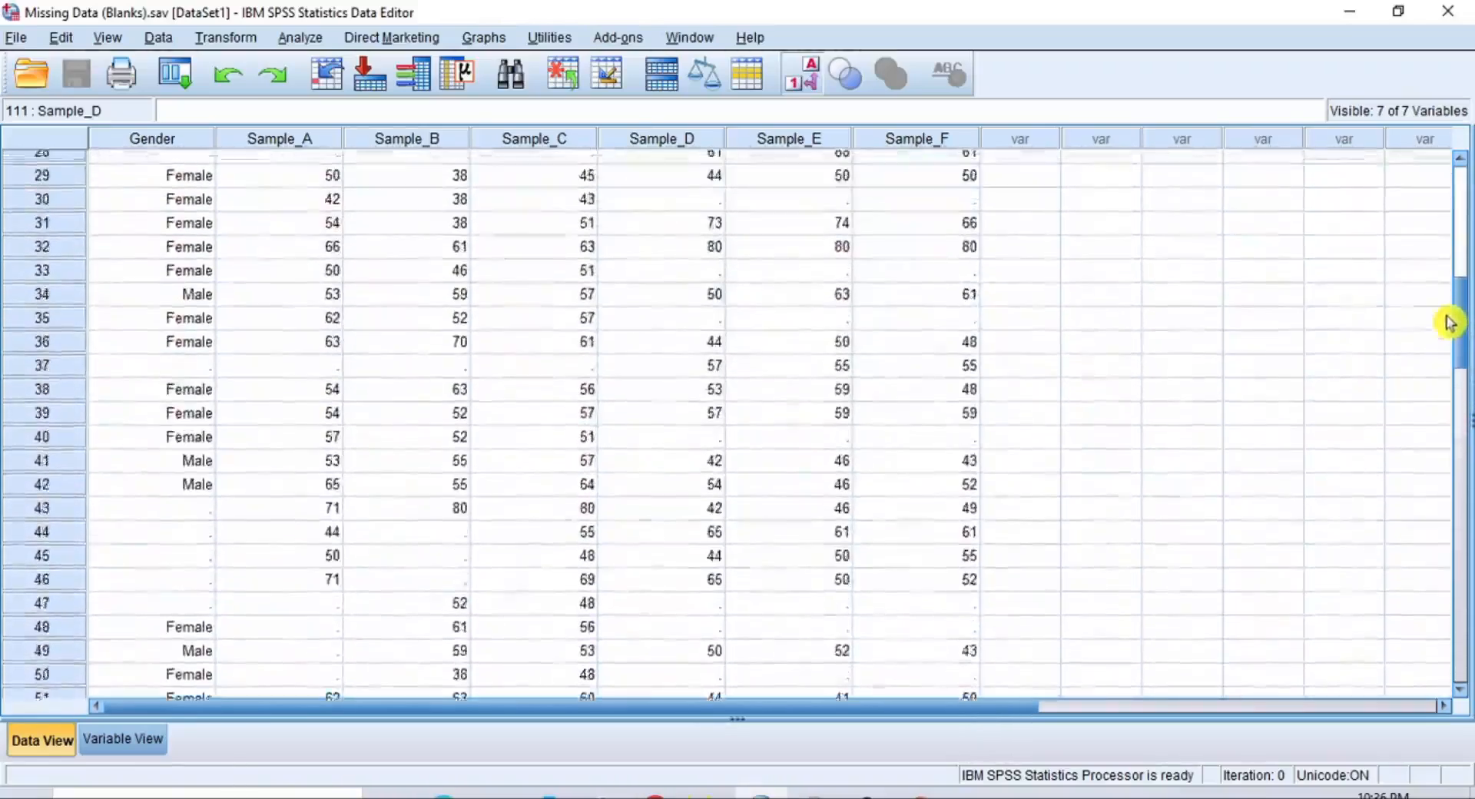
# Set up a Missing Value Analysis with Sample_A through Sample_F as quantitative variables and Gender as the categorical variable
pyautogui.scroll(2, 1443, 267)
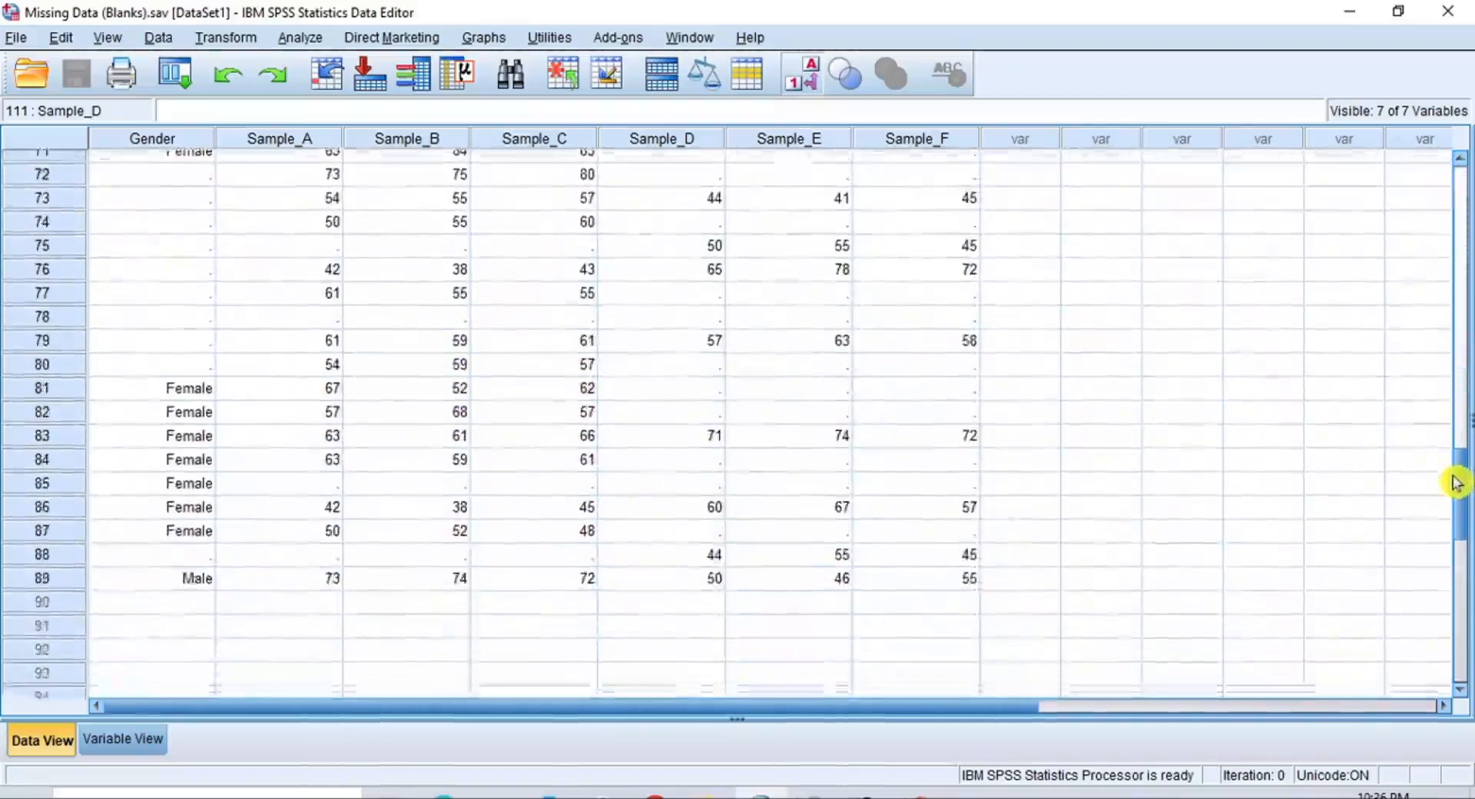
pyautogui.moveTo(1456, 480); pyautogui.dragTo(1459, 188)
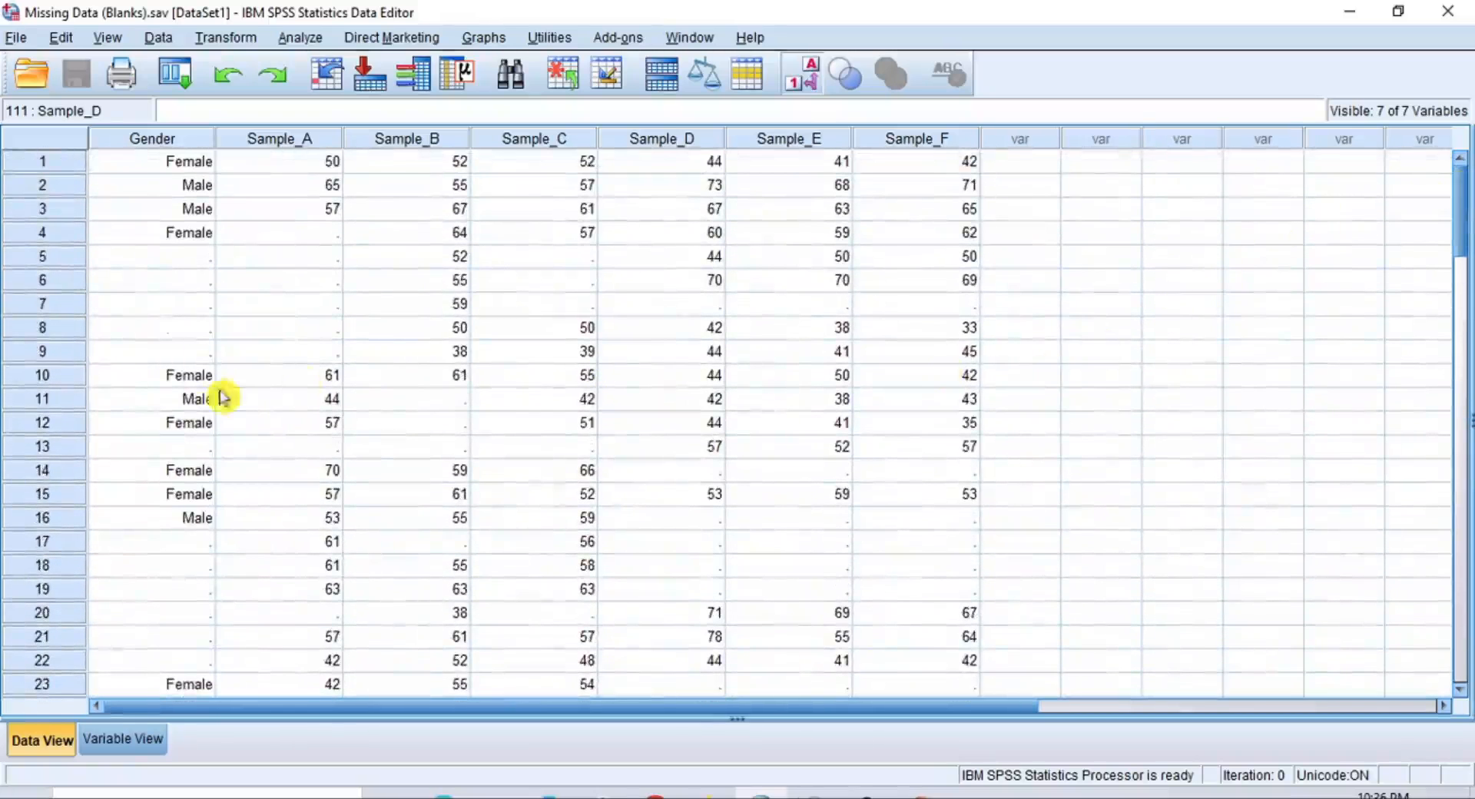
pyautogui.click(313, 40)
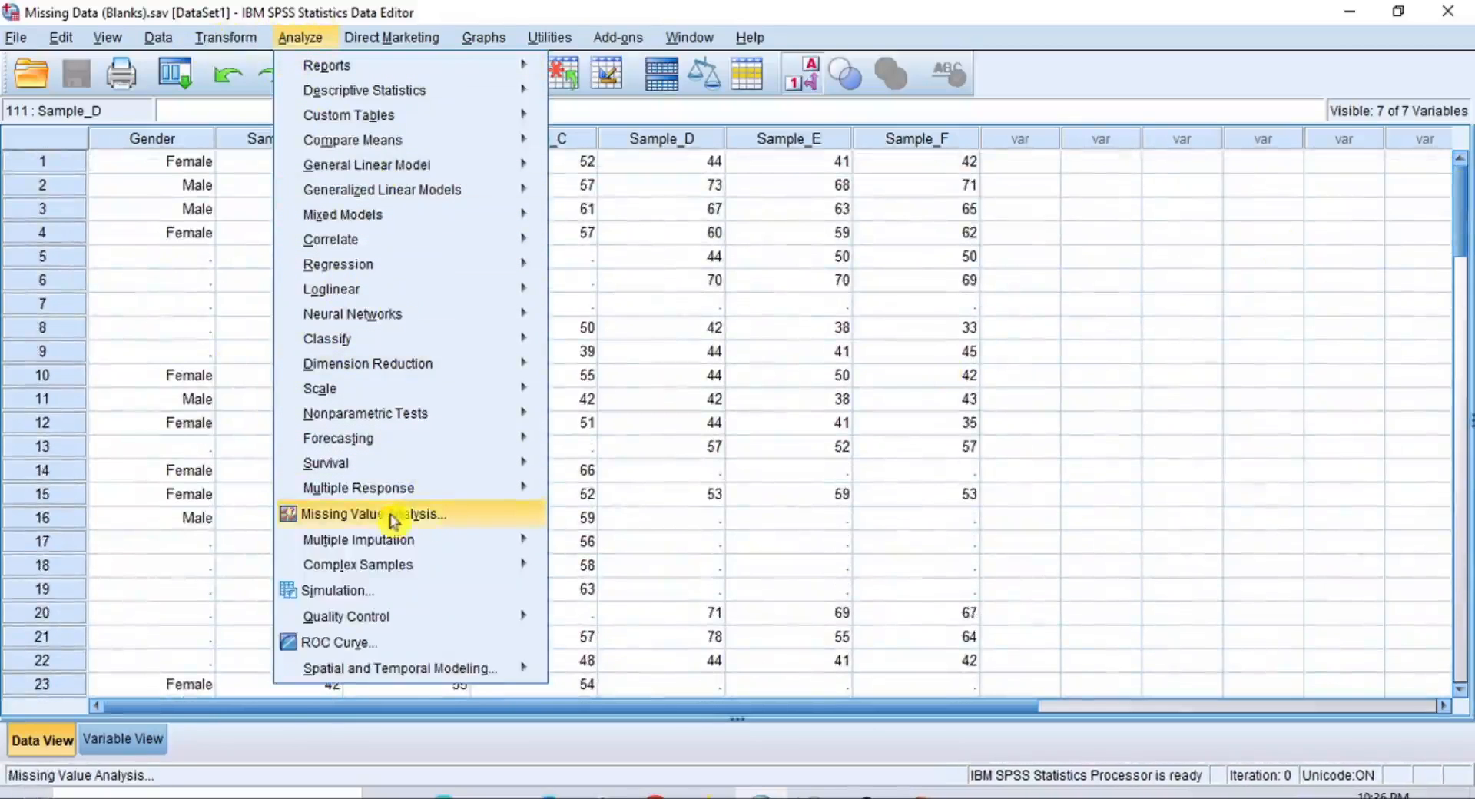
pyautogui.click(418, 513)
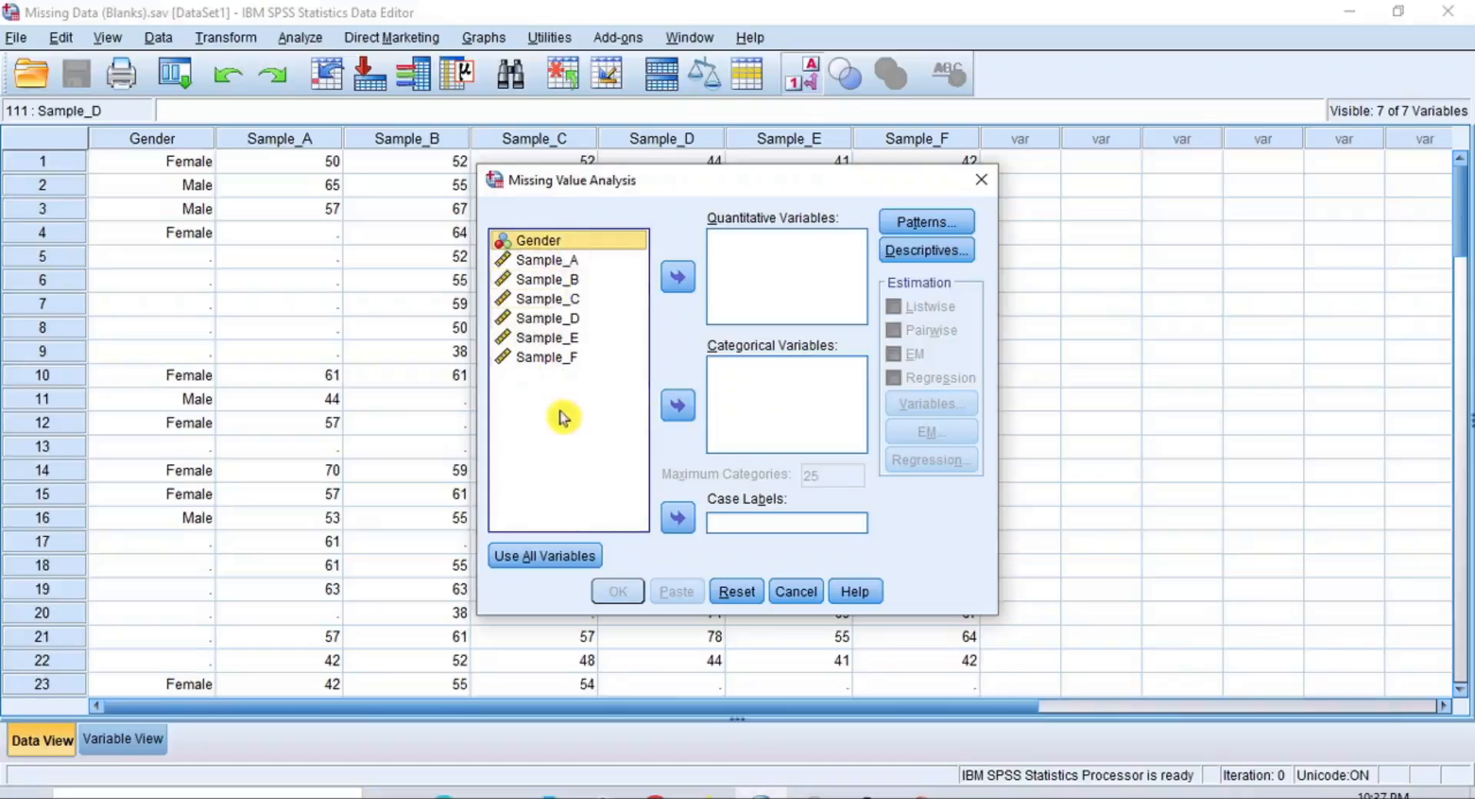
pyautogui.click(558, 265)
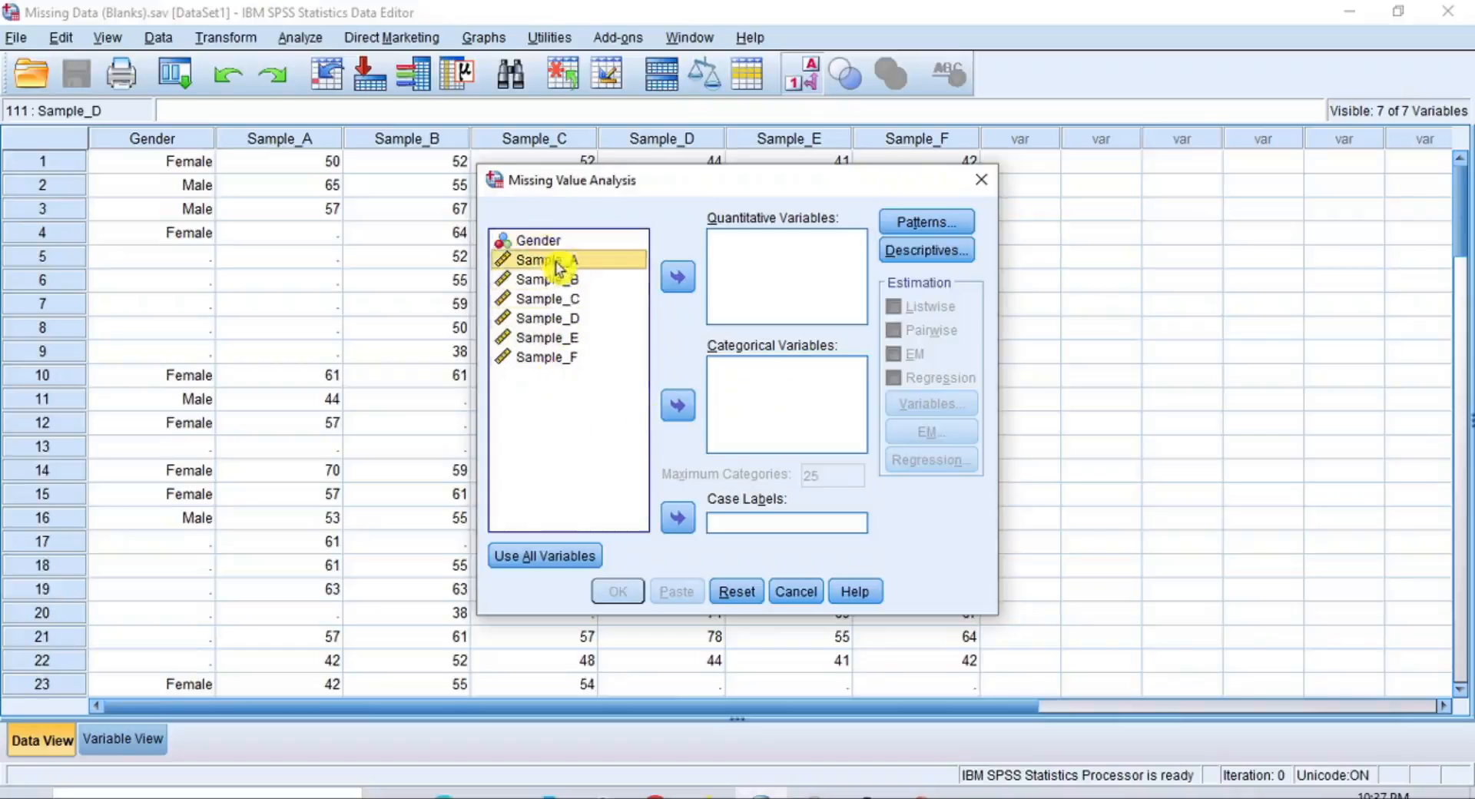
pyautogui.keyDown('shift'); pyautogui.click(556, 357); pyautogui.keyUp('shift')
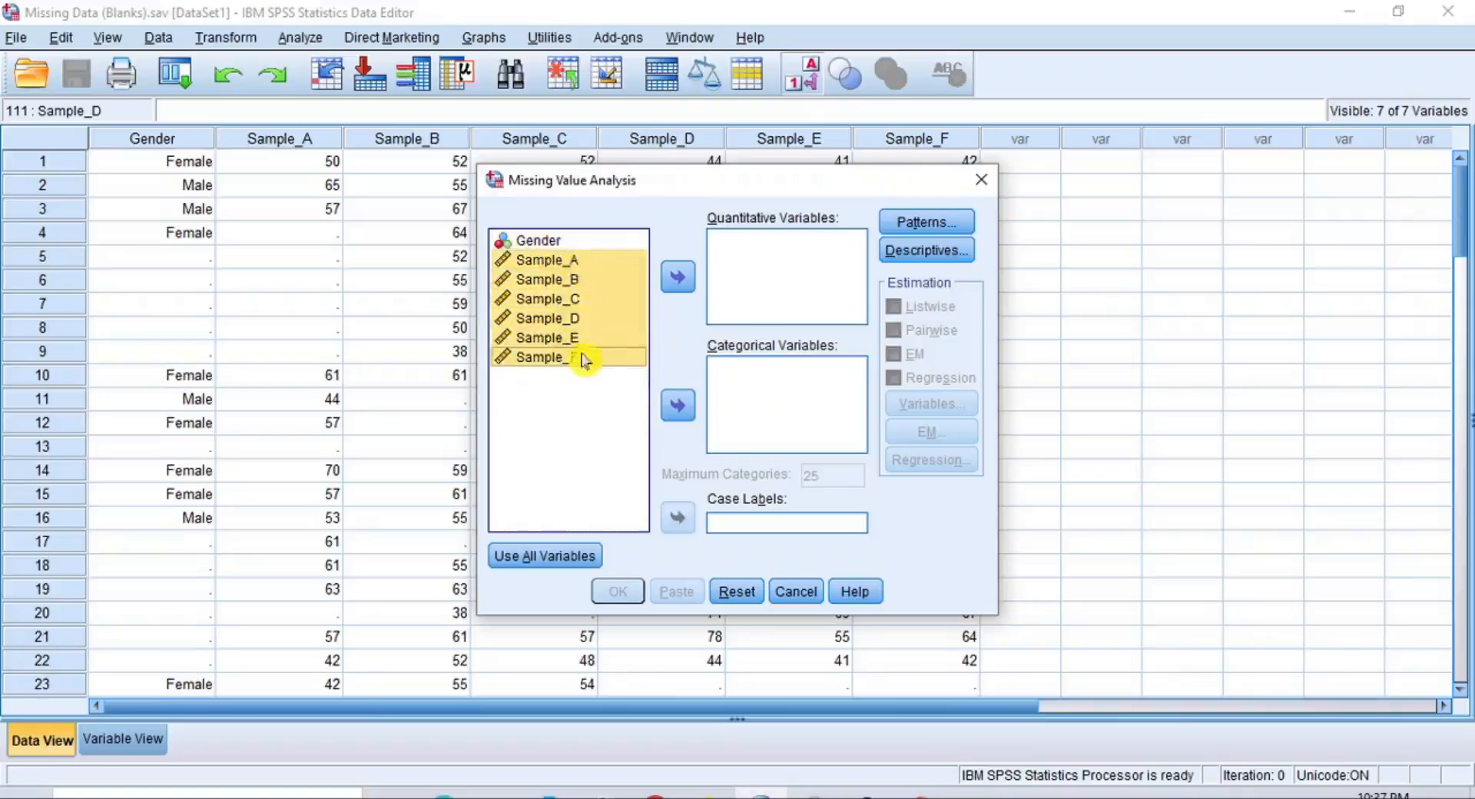
pyautogui.click(547, 241)
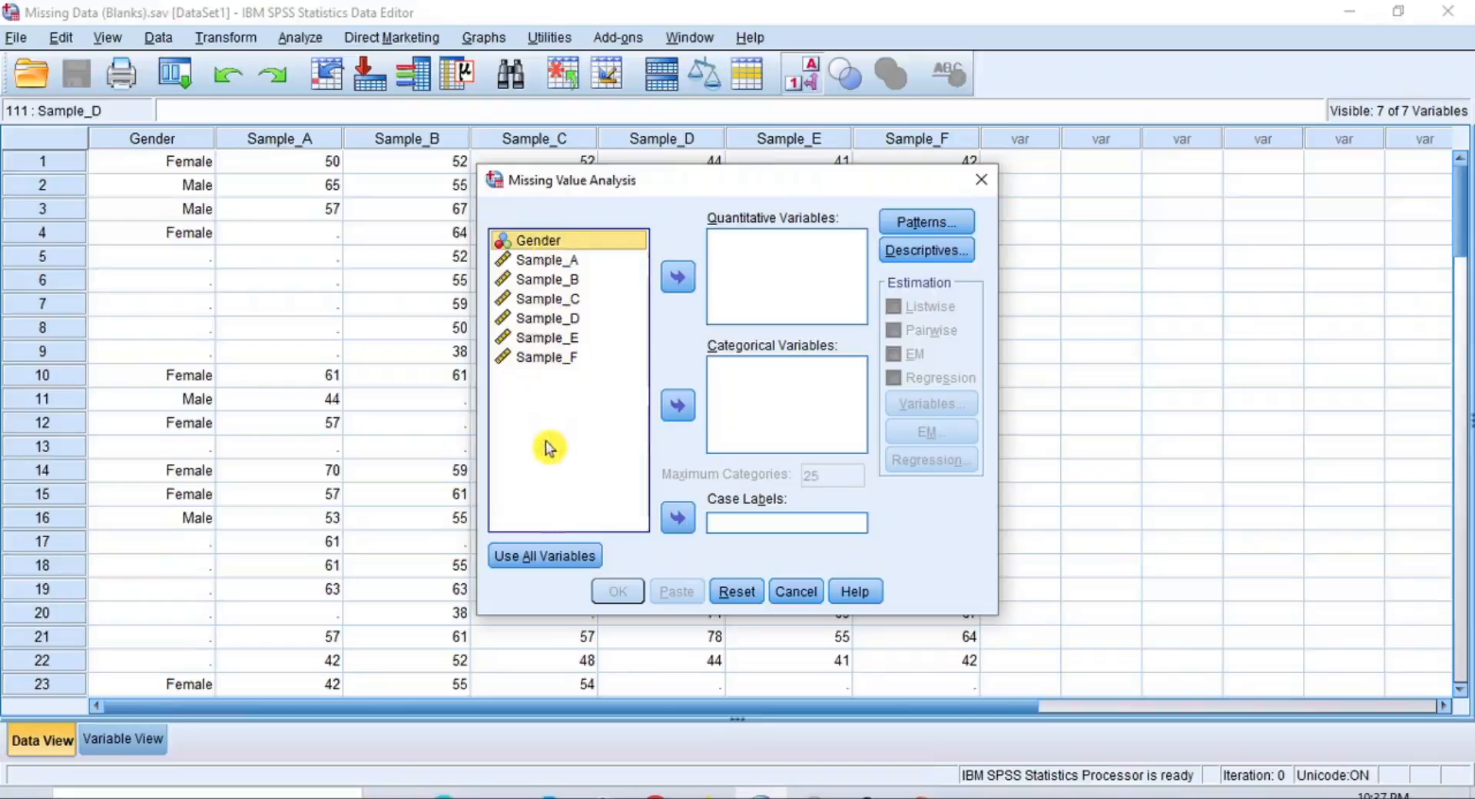
pyautogui.click(562, 263)
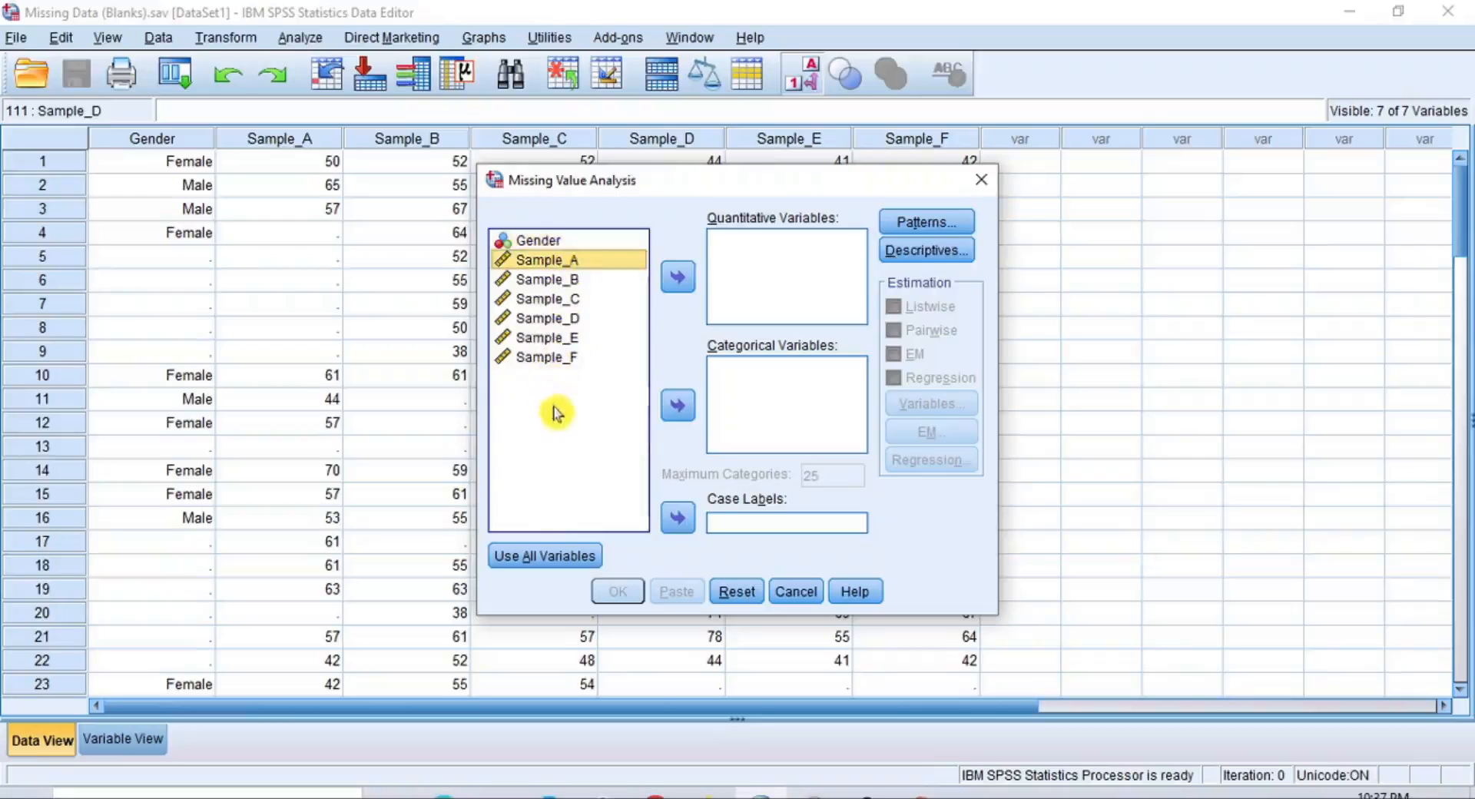
pyautogui.keyDown('shift'); pyautogui.click(554, 358); pyautogui.keyUp('shift')
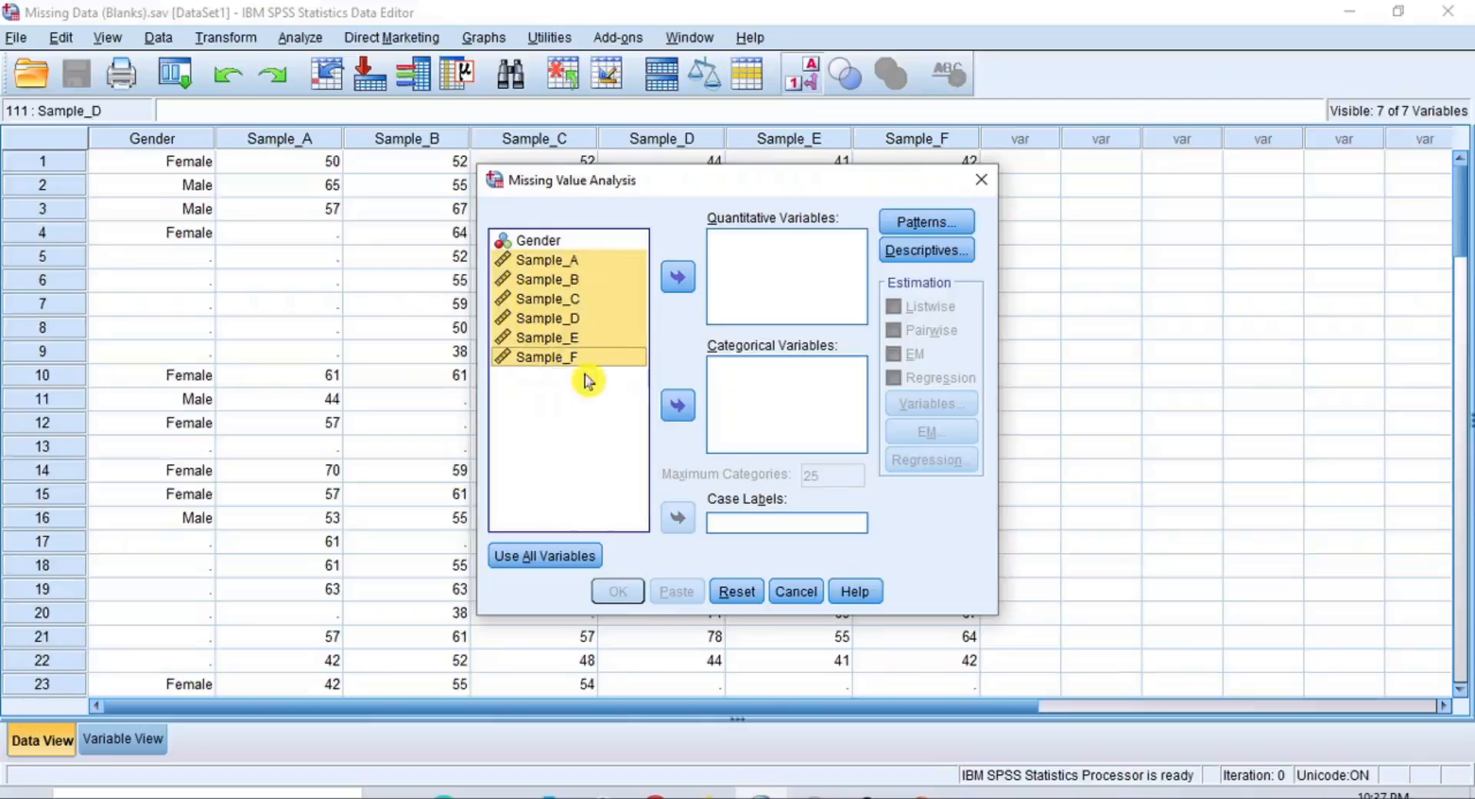
pyautogui.click(679, 283)
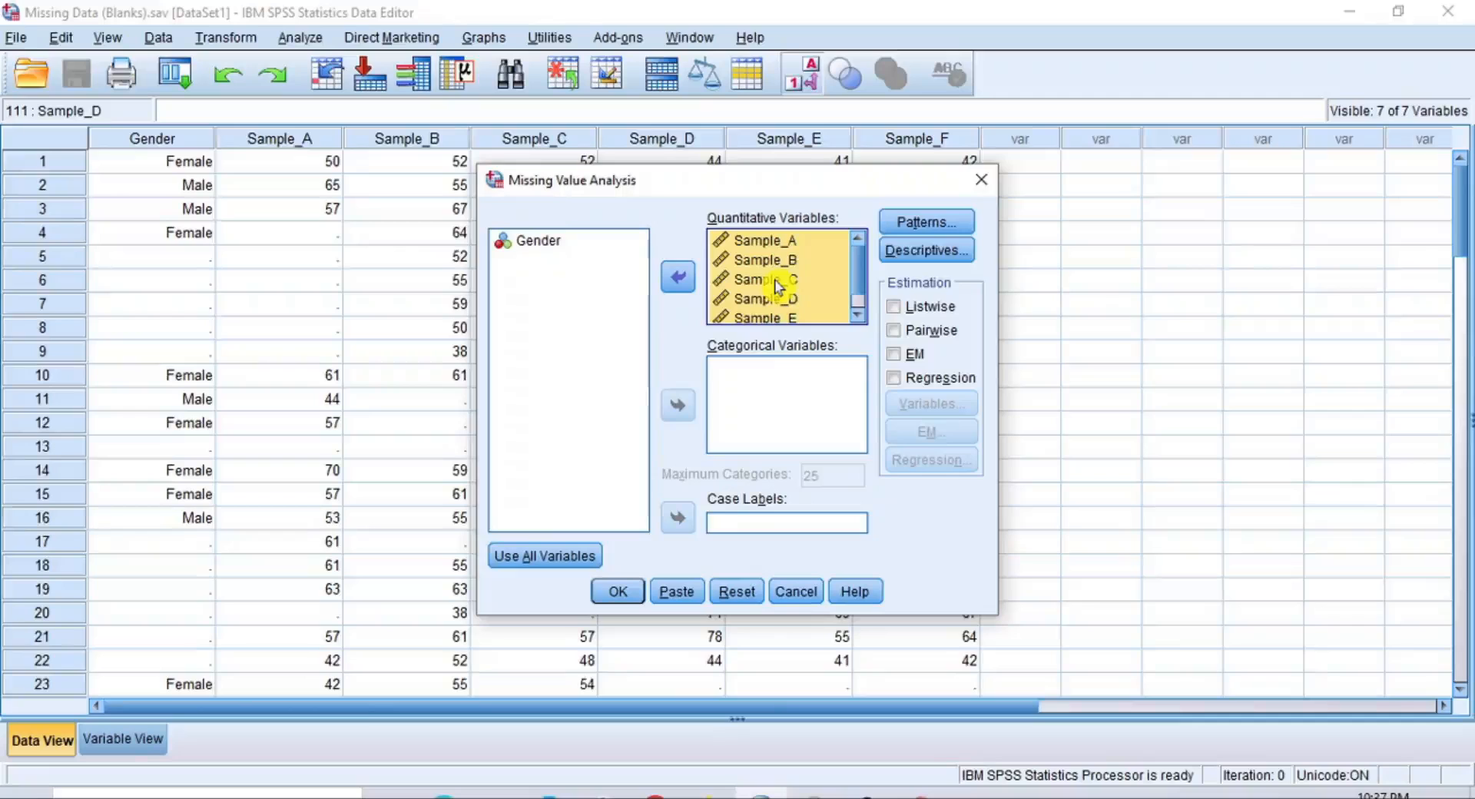
pyautogui.click(543, 243)
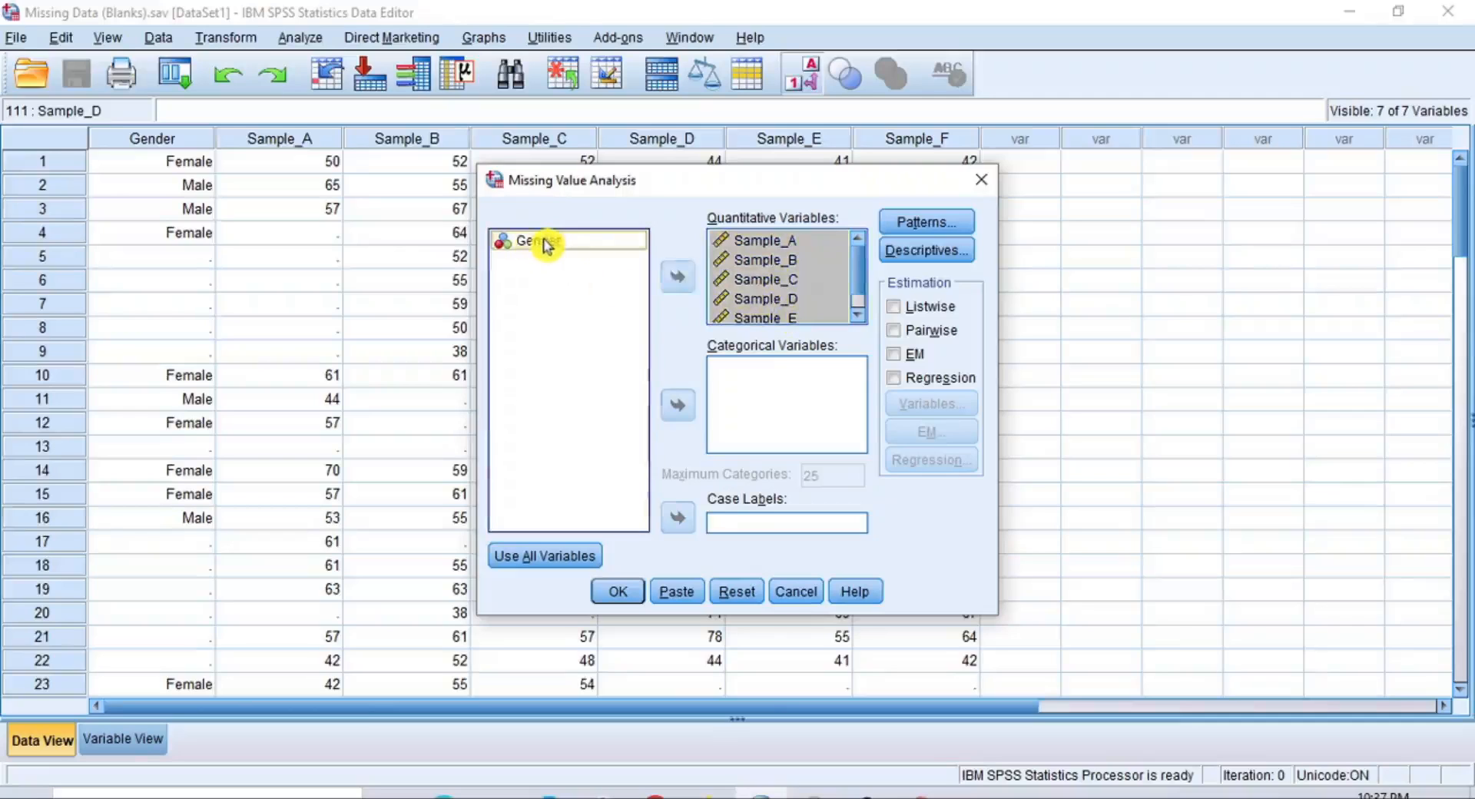
pyautogui.click(679, 407)
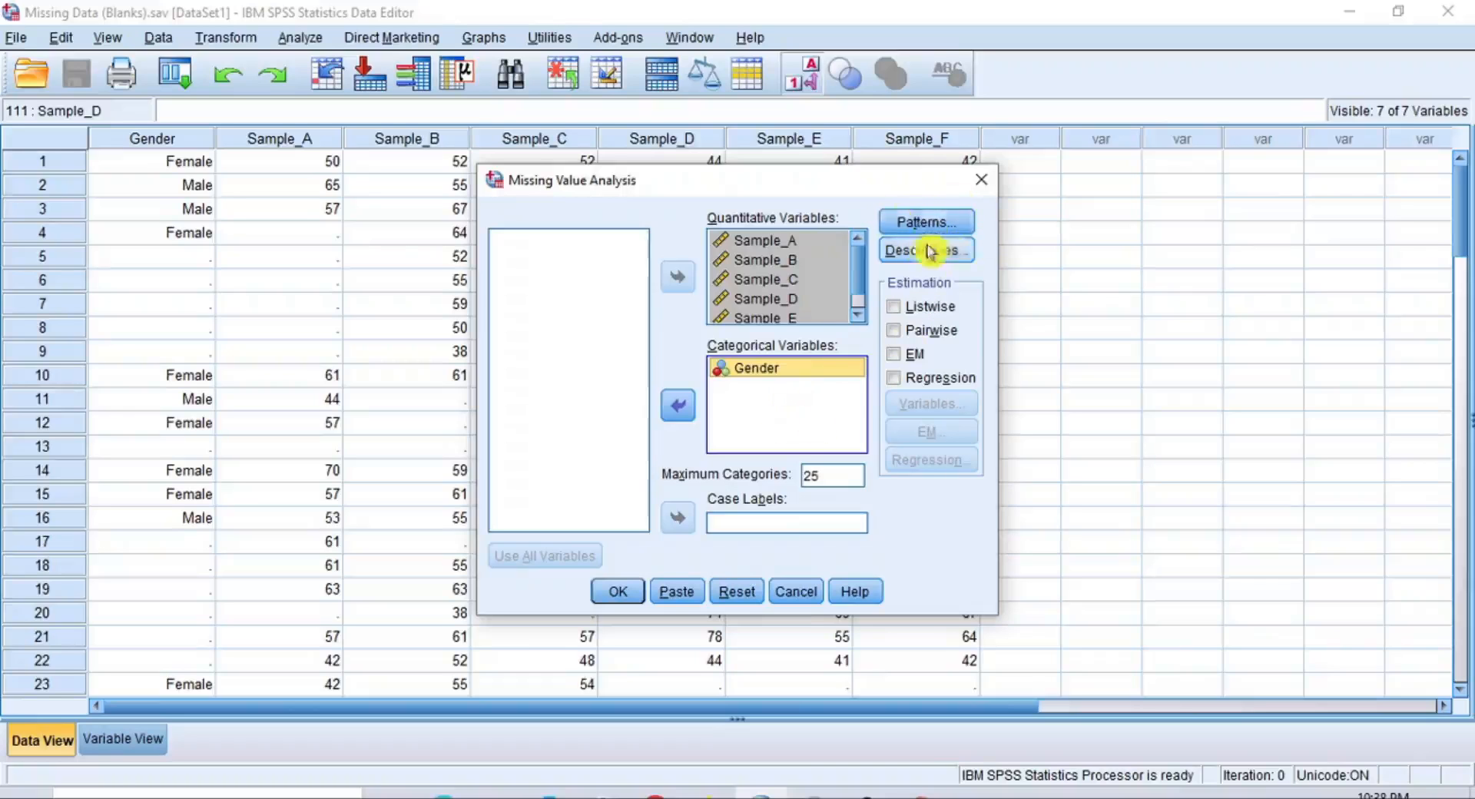
# Review the Patterns and Descriptives options of the Missing Value Analysis without changing any settings
pyautogui.click(955, 231)
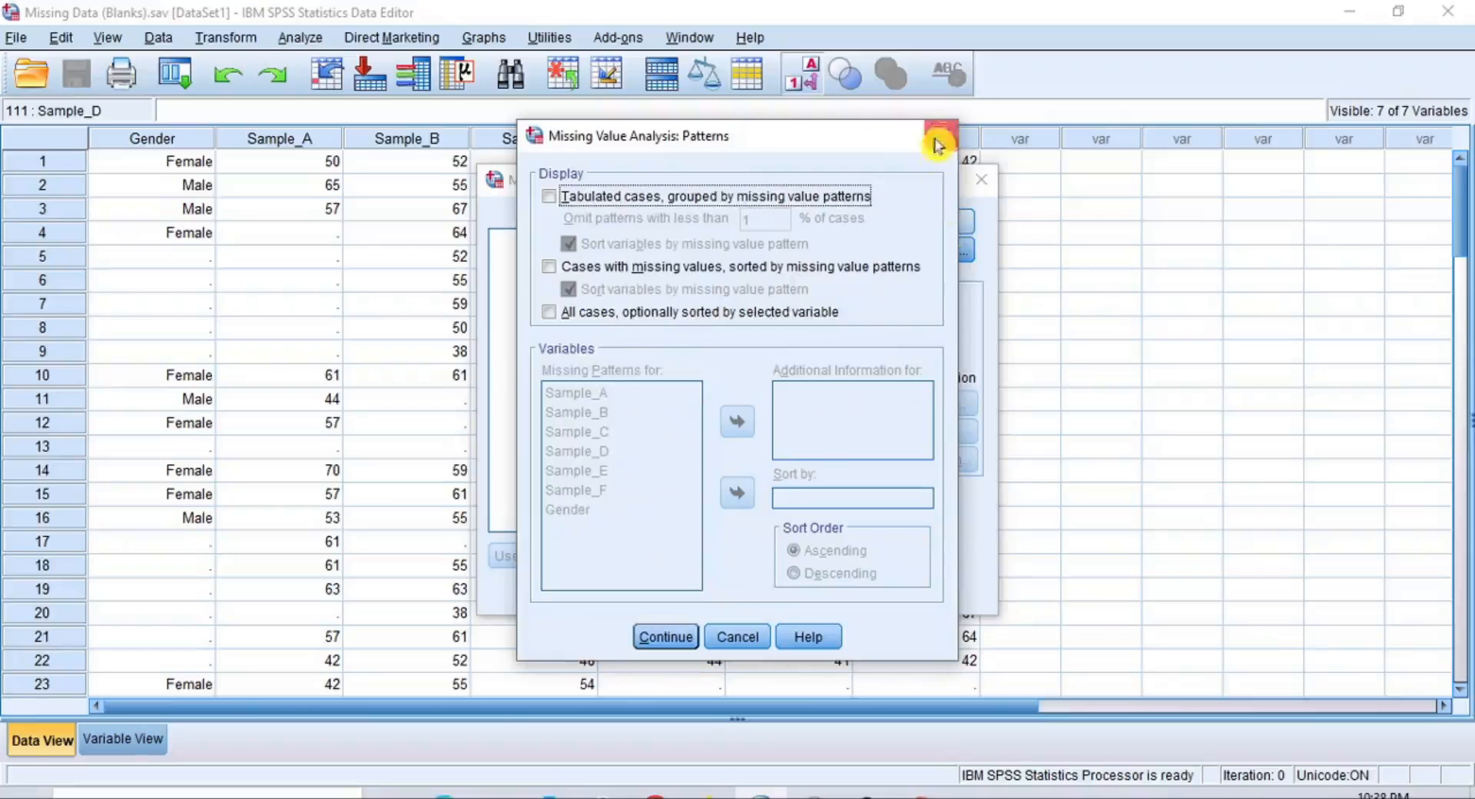
pyautogui.click(941, 135)
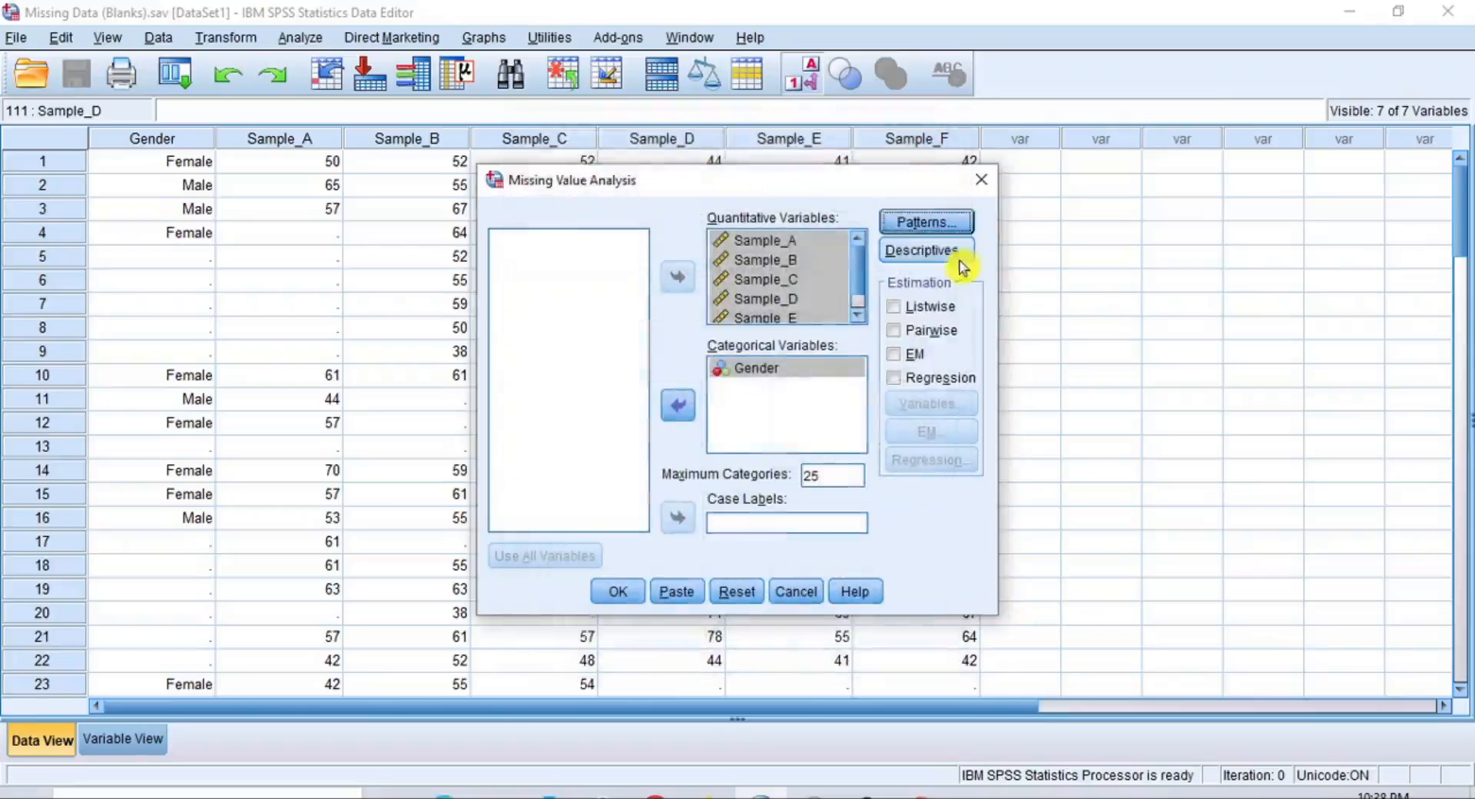
pyautogui.click(952, 255)
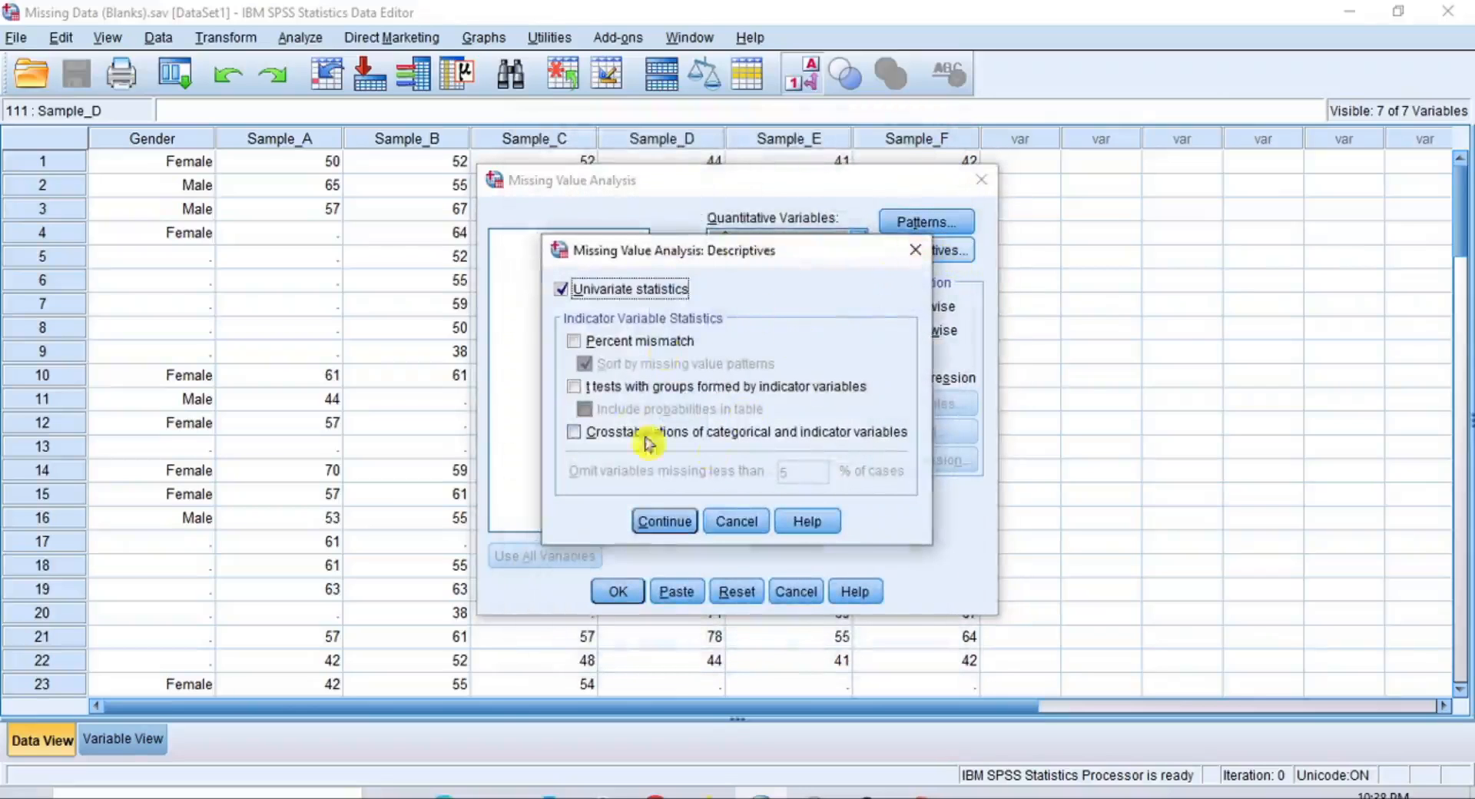
pyautogui.click(915, 256)
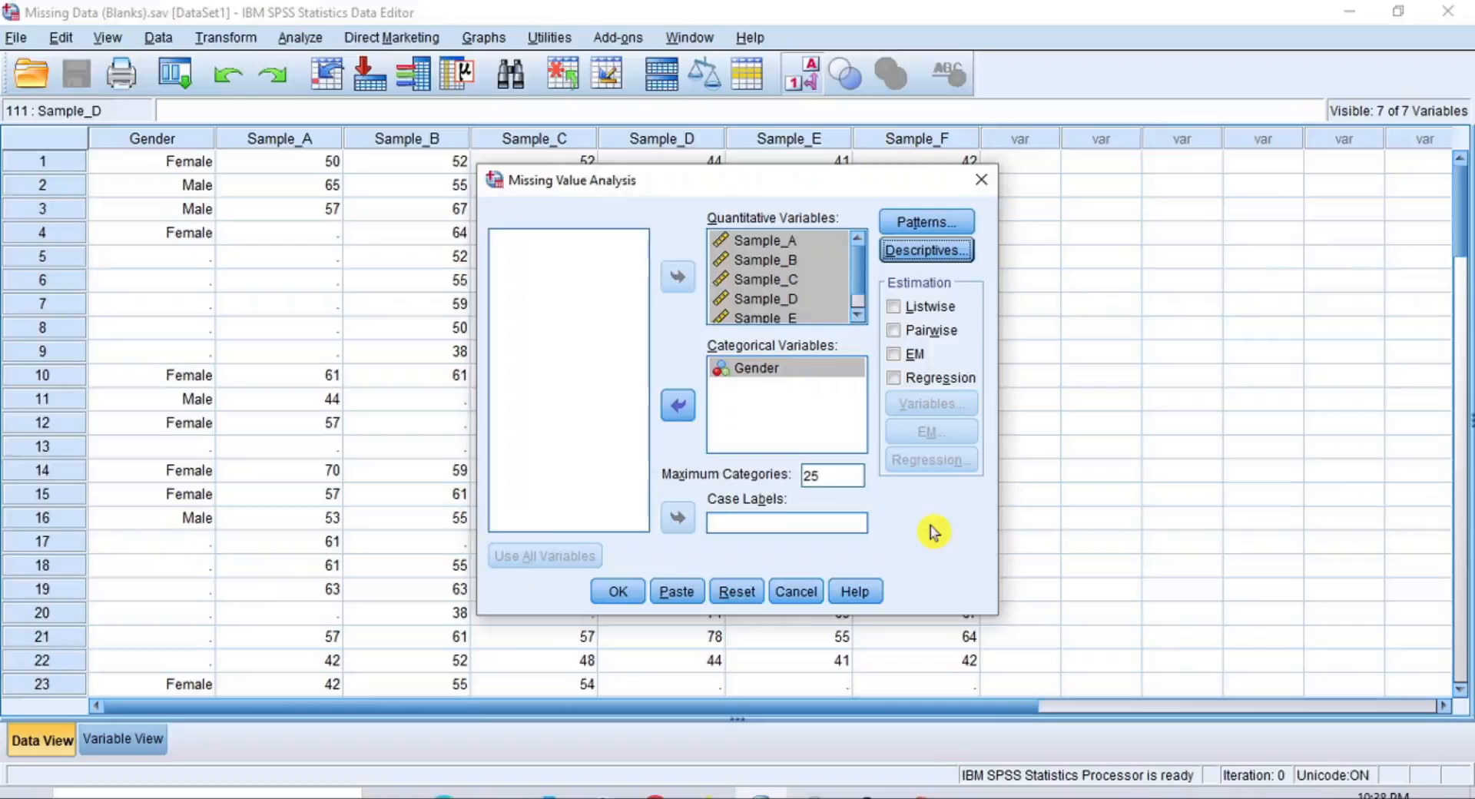
# Run the Missing Value Analysis and review the missing counts and percentages in the Univariate Statistics table
pyautogui.click(618, 593)
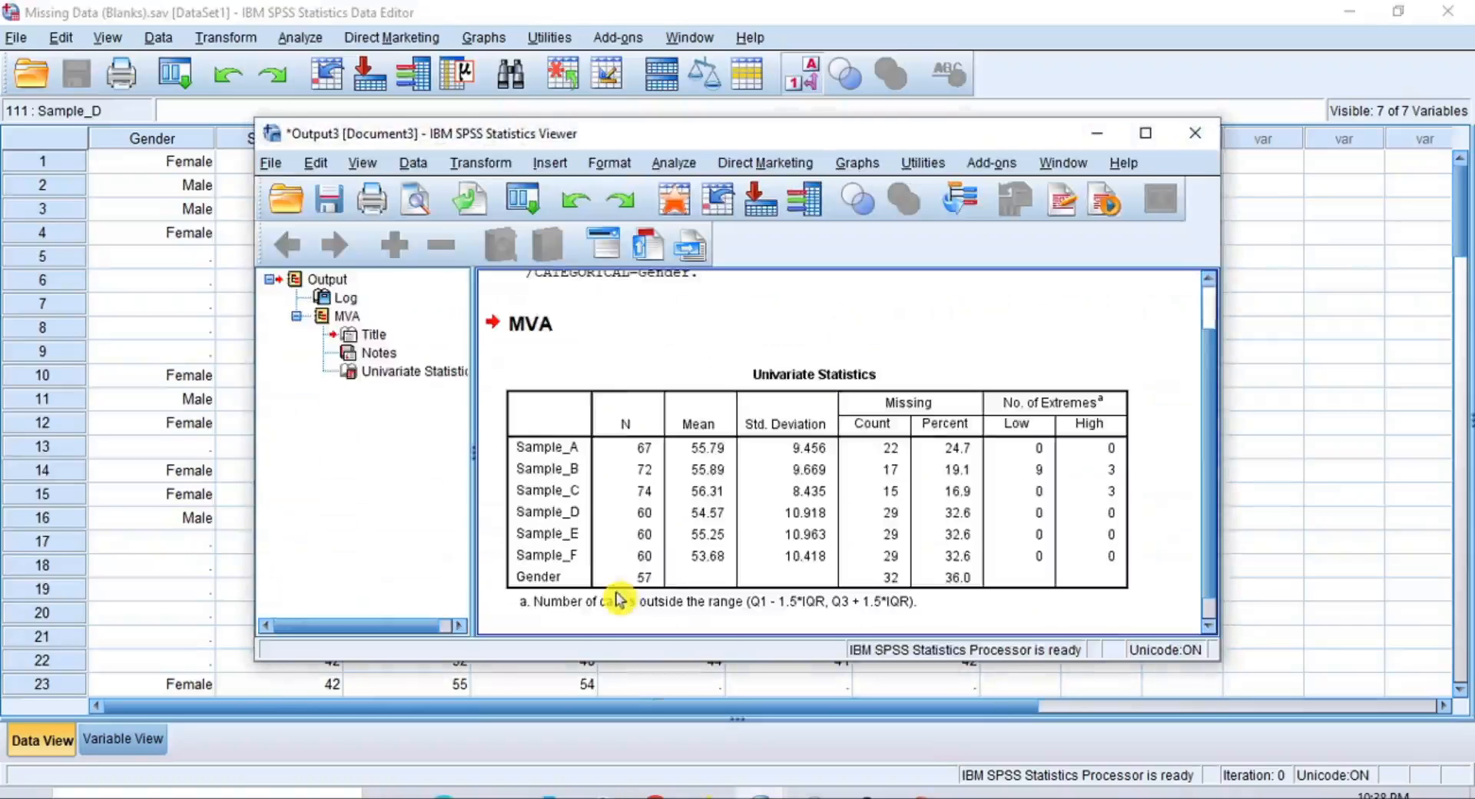
pyautogui.scroll(-1, 945, 440)
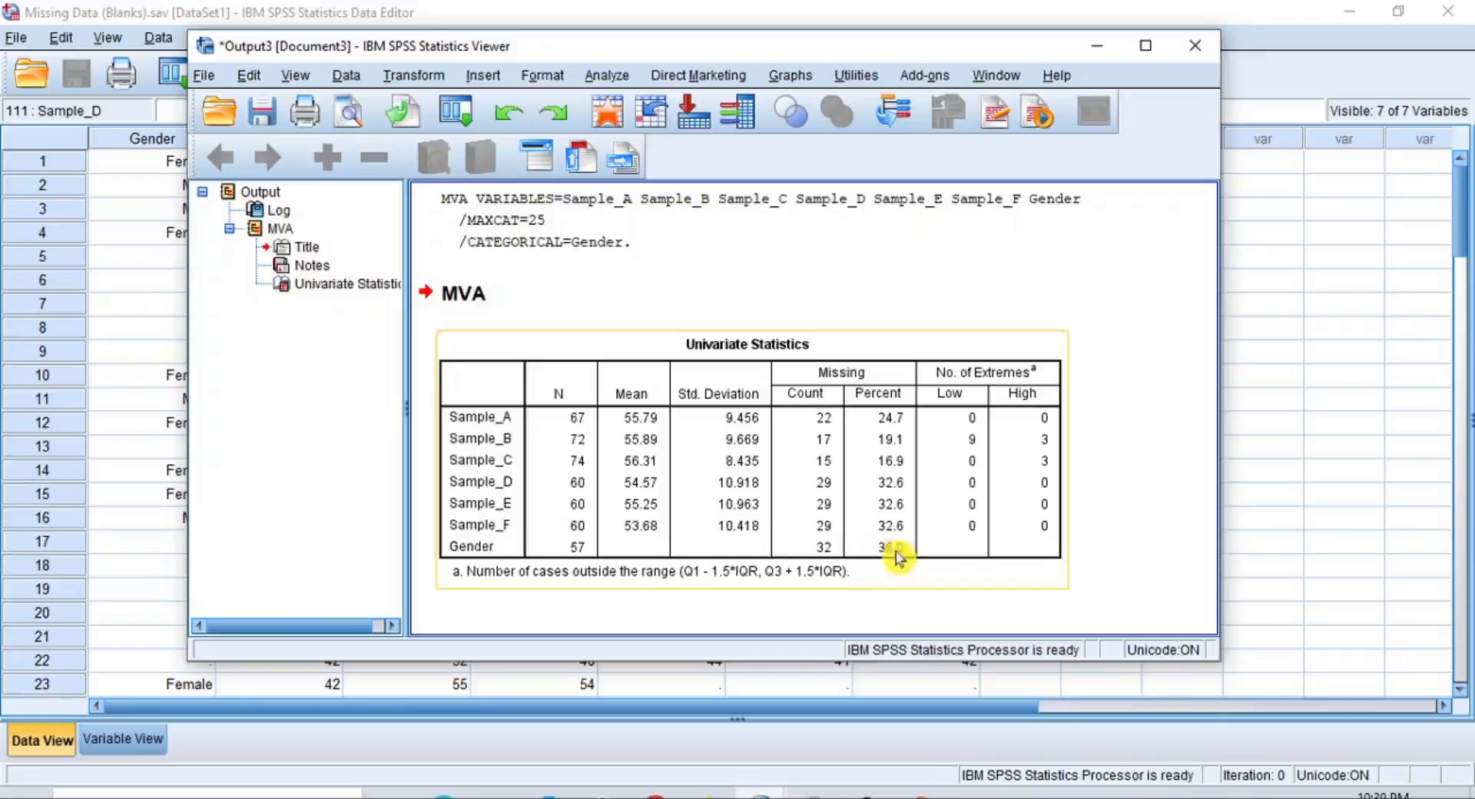
pyautogui.click(1136, 583)
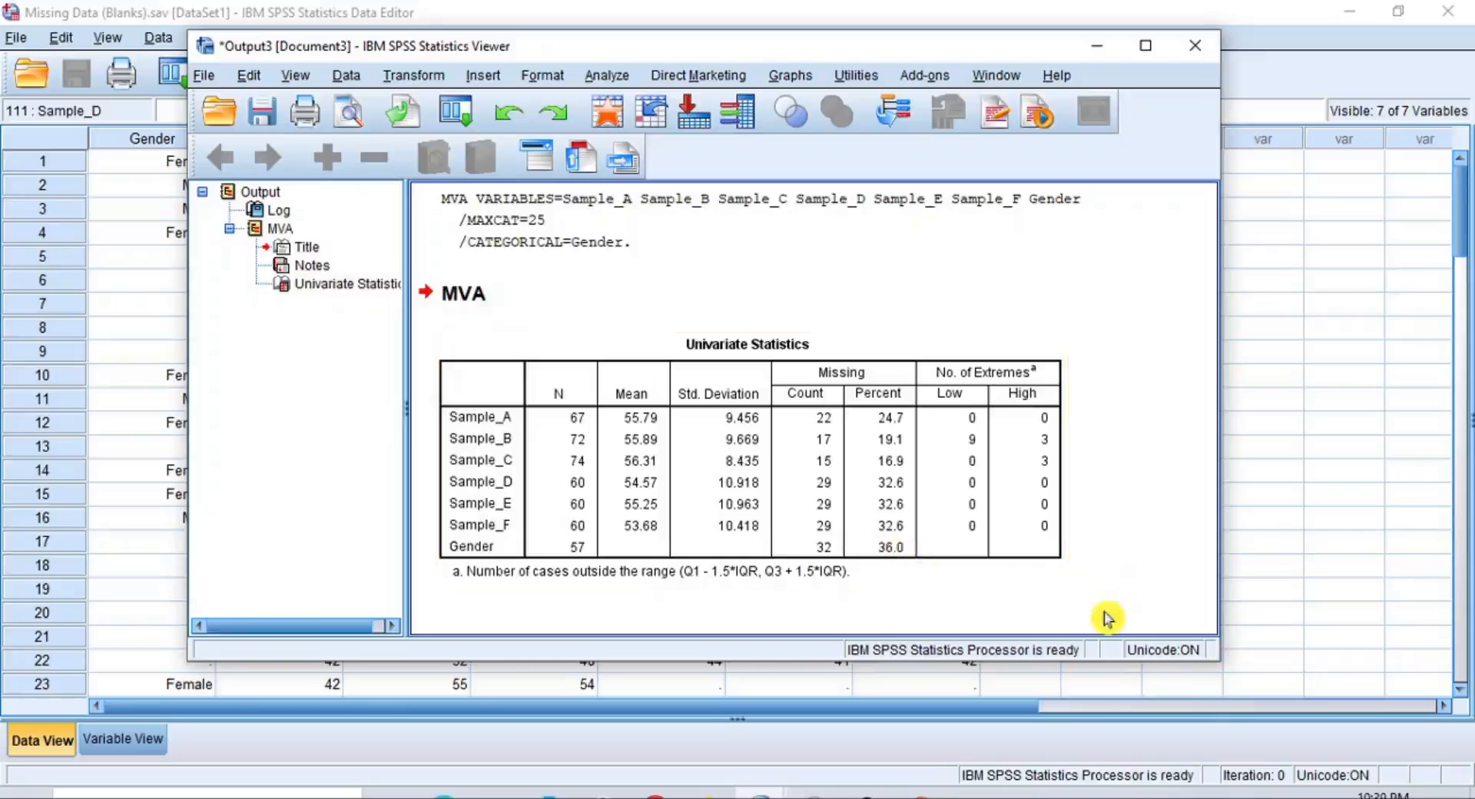
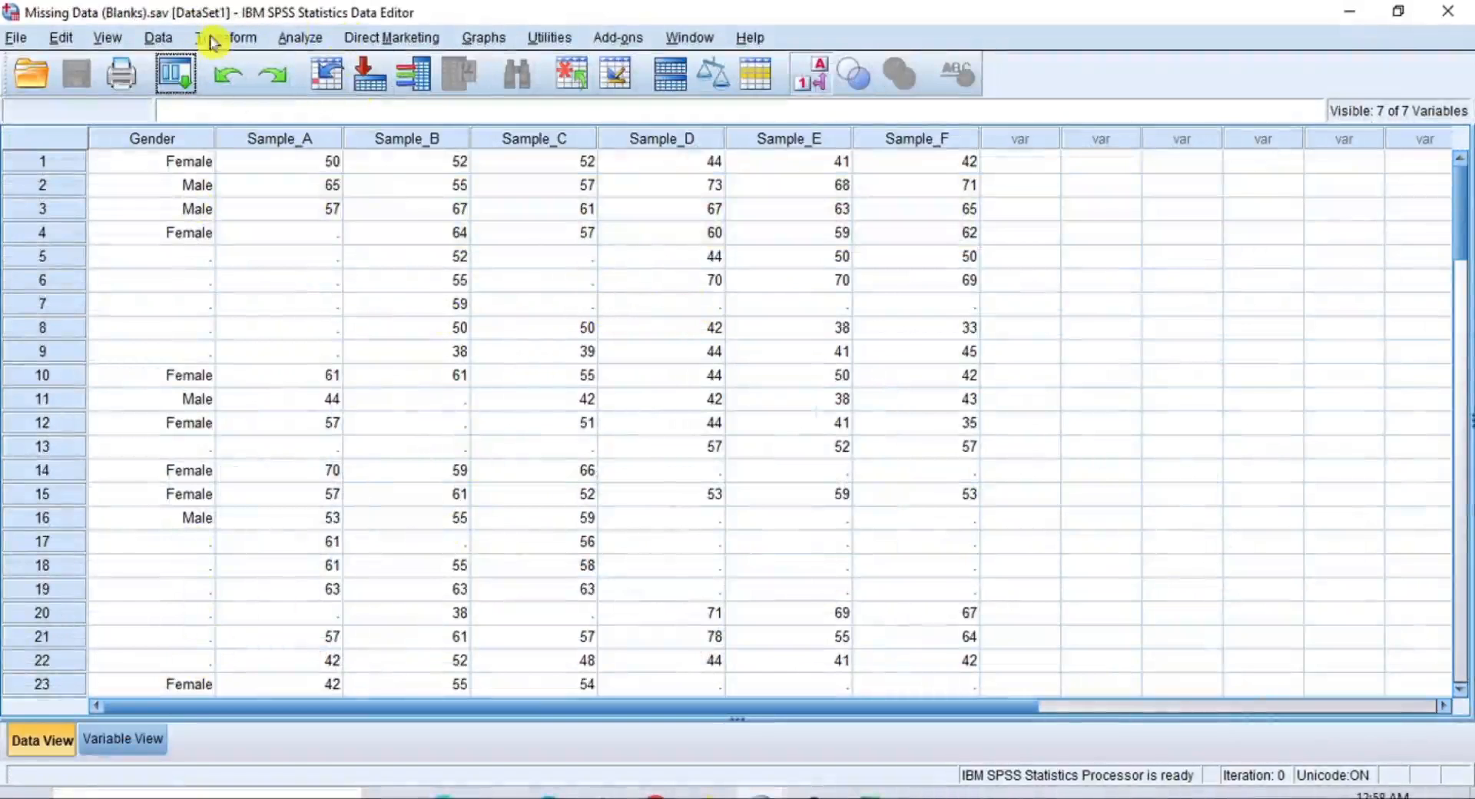
# Reset the Missing Value Analysis setup and assign Gender and Sample_A through Sample_F as quantitative variables
pyautogui.click(299, 40)
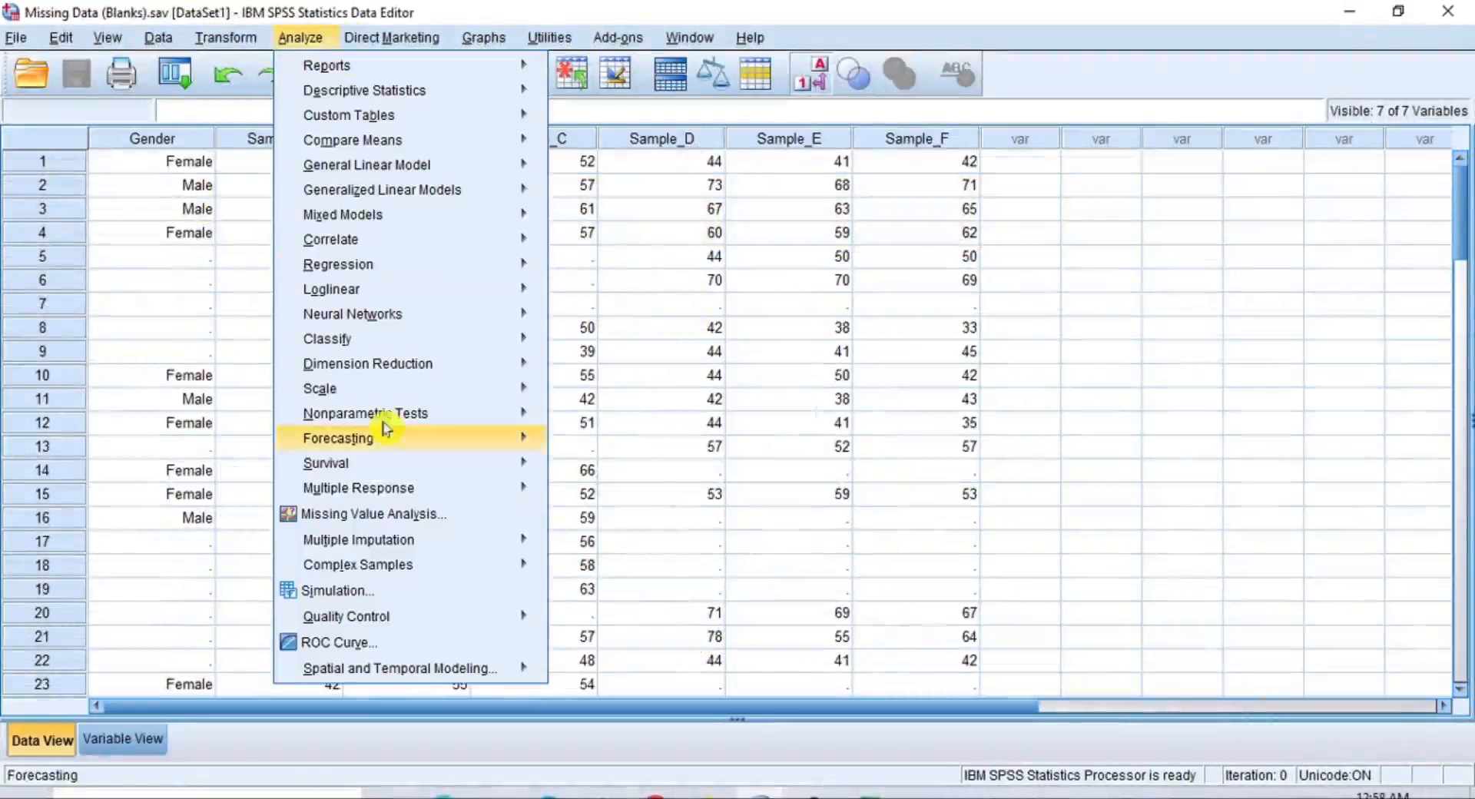
pyautogui.click(478, 516)
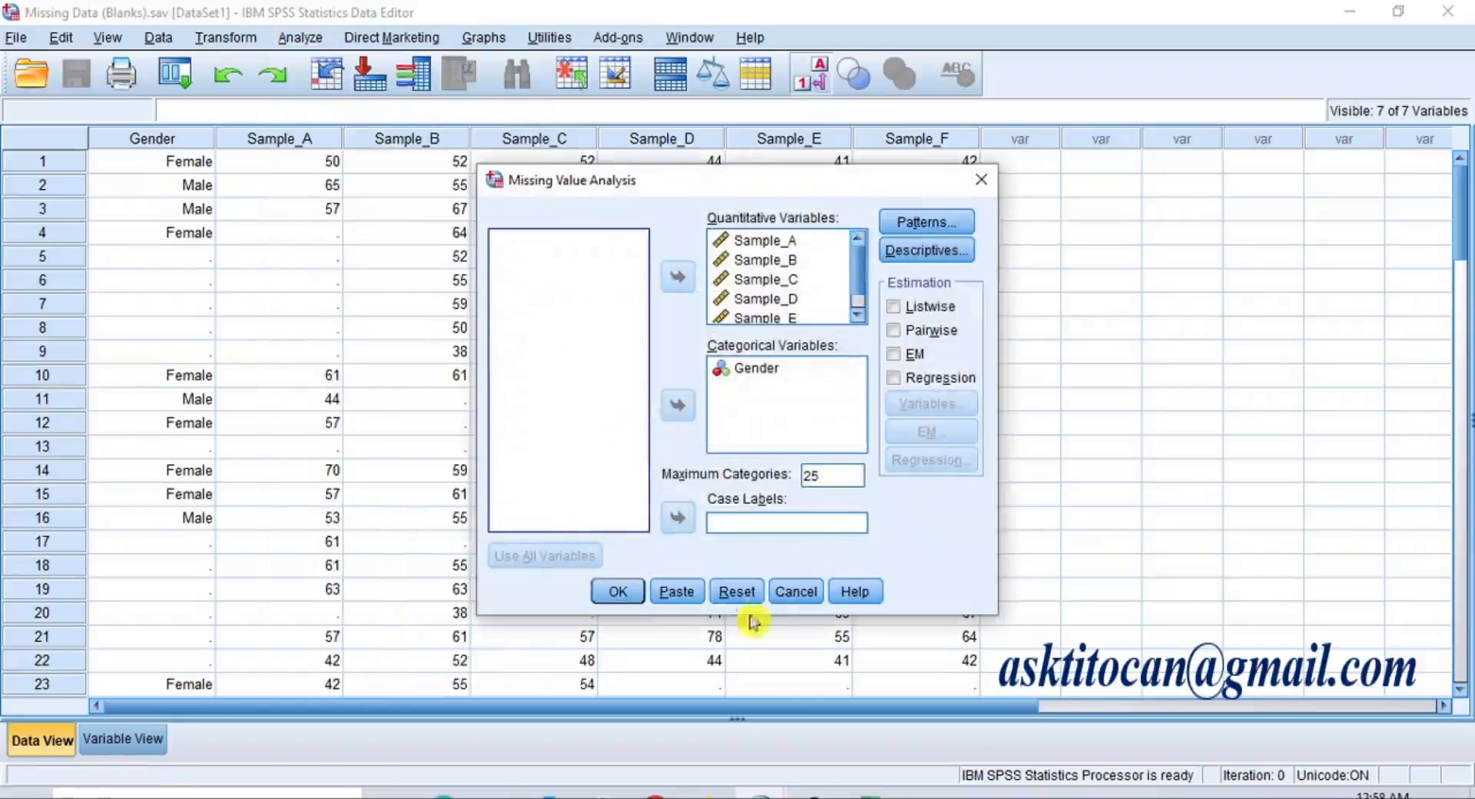
pyautogui.click(734, 591)
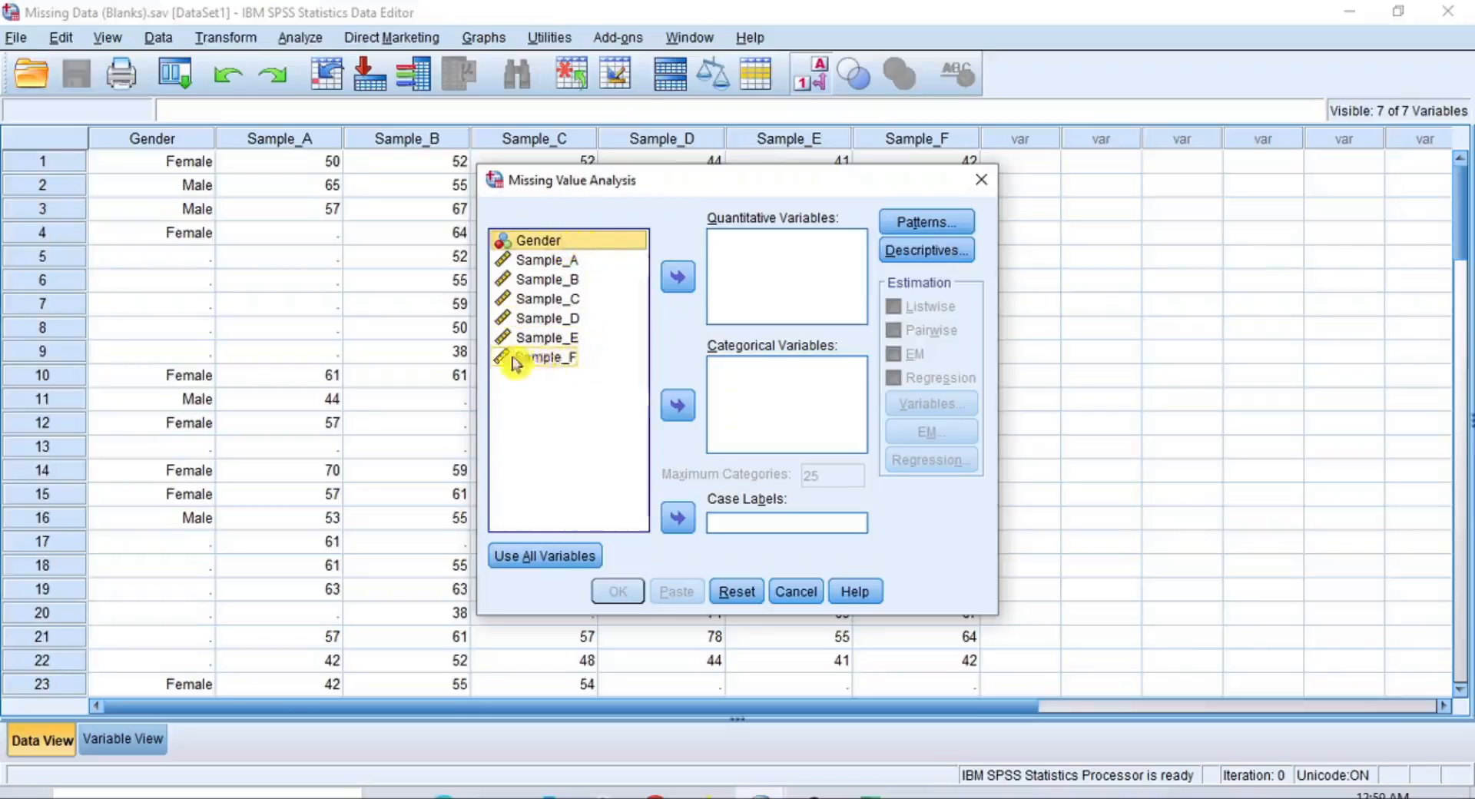
pyautogui.keyDown('shift'); pyautogui.click(537, 358); pyautogui.keyUp('shift')
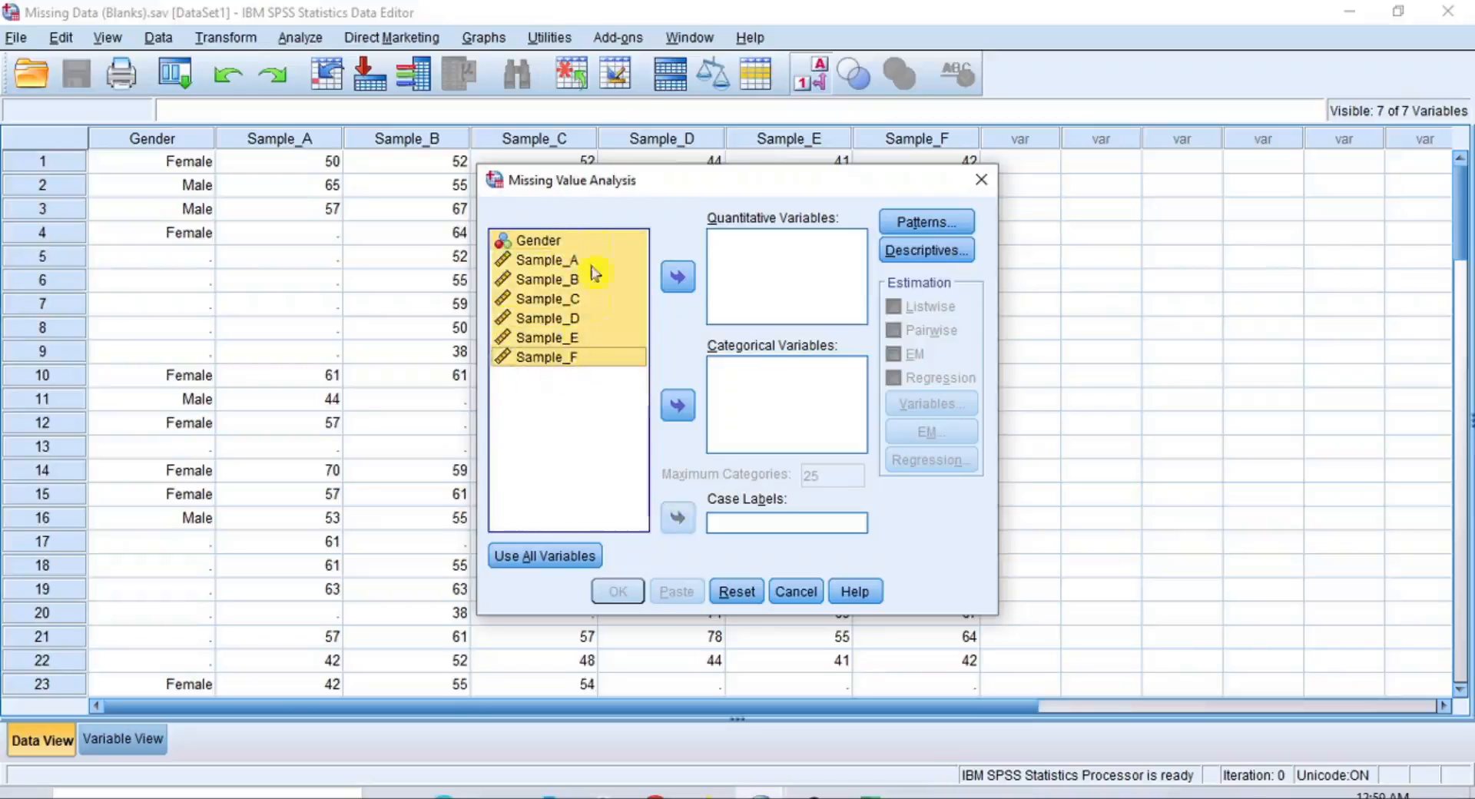
pyautogui.click(678, 277)
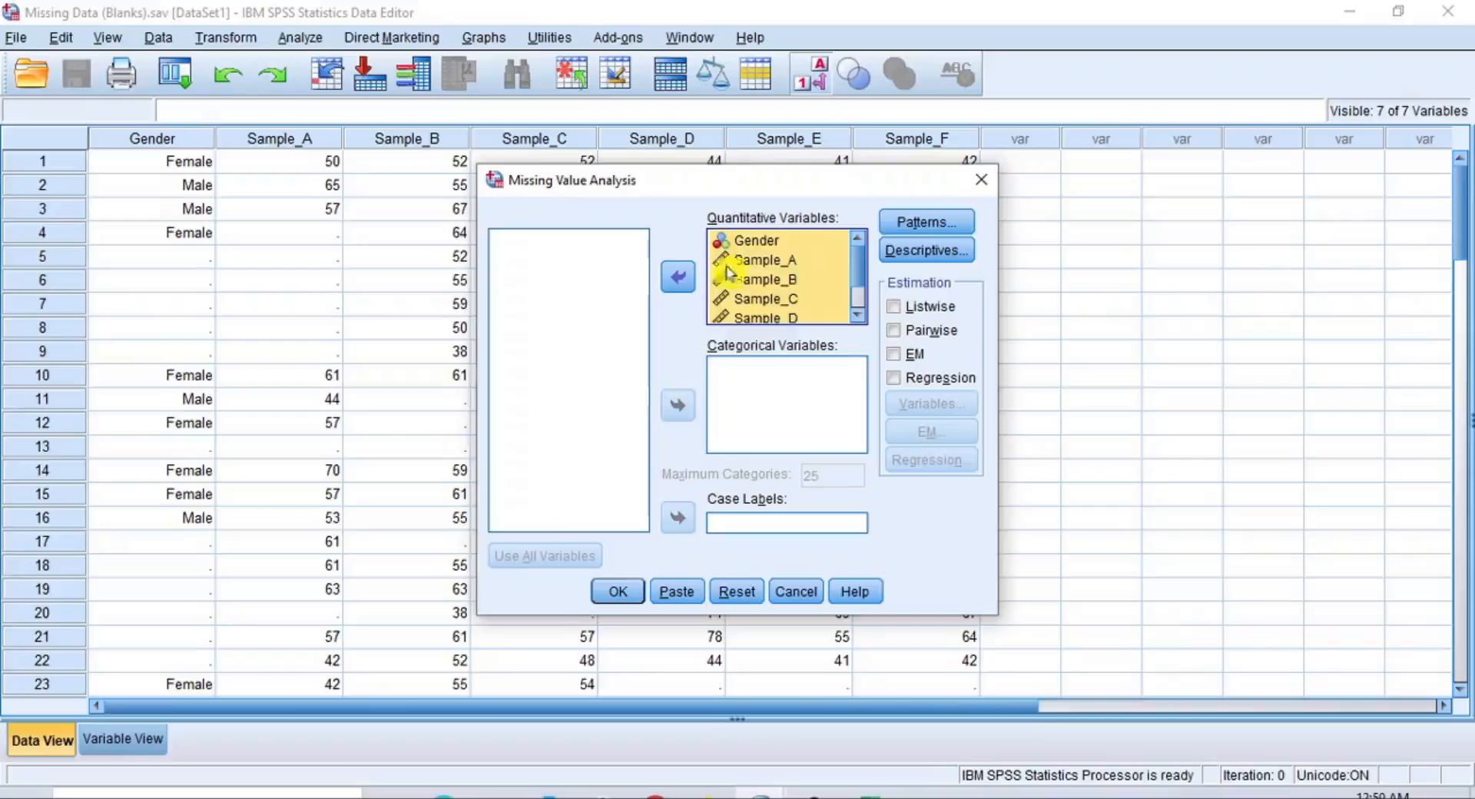
# Enable Regression and EM estimation, and save the regression-completed data to a new dataset named RBI
pyautogui.click(933, 383)
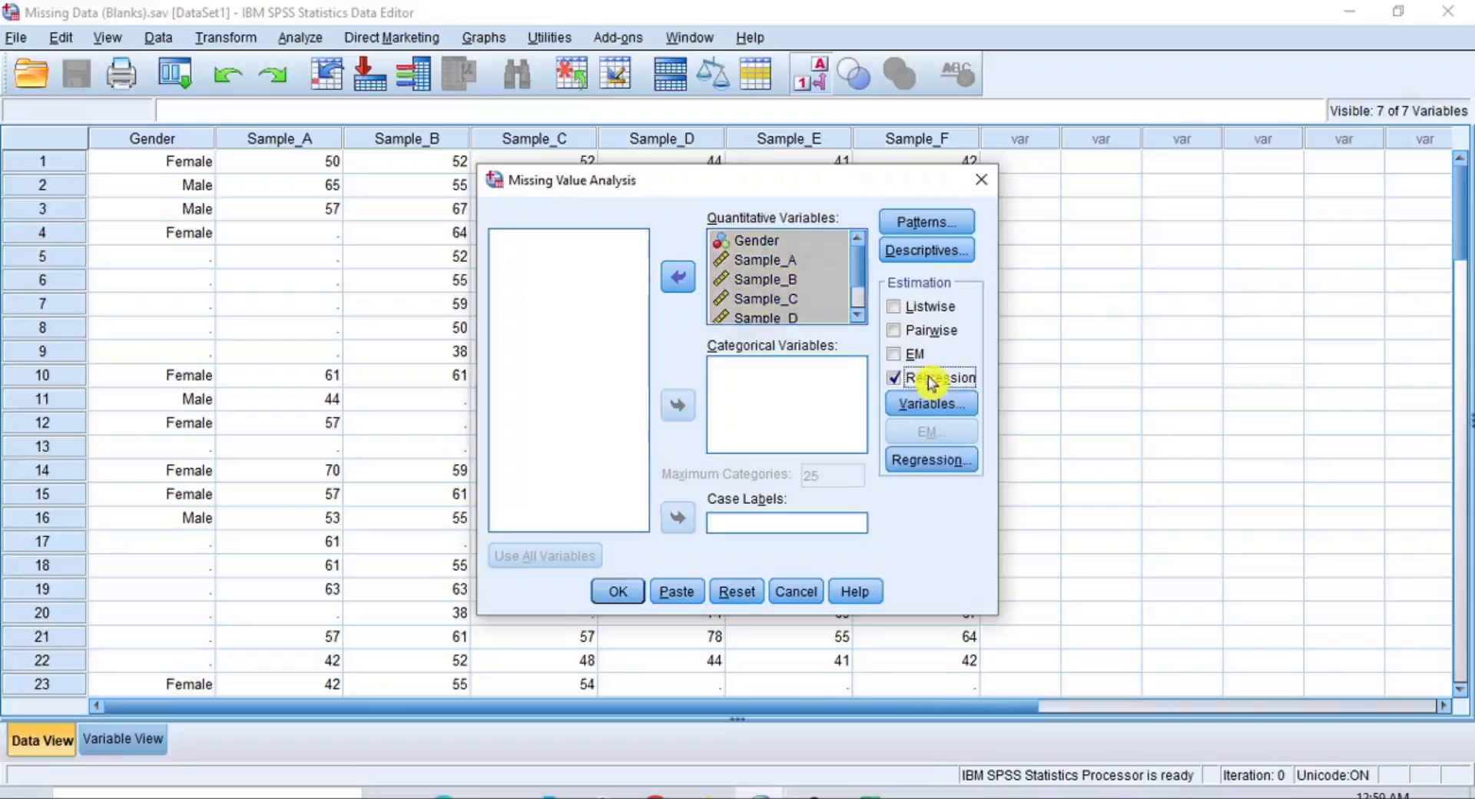
pyautogui.click(911, 356)
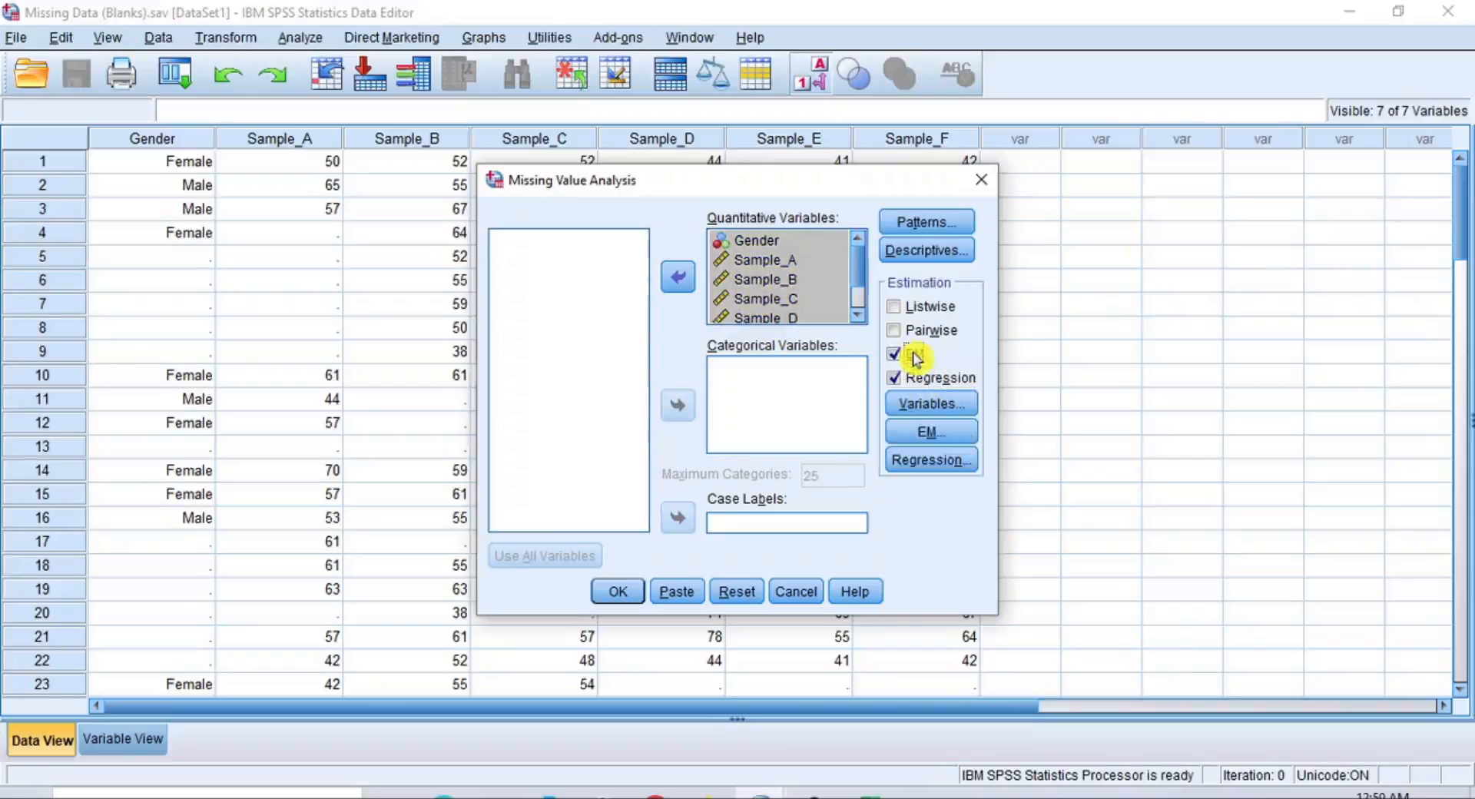
pyautogui.click(922, 463)
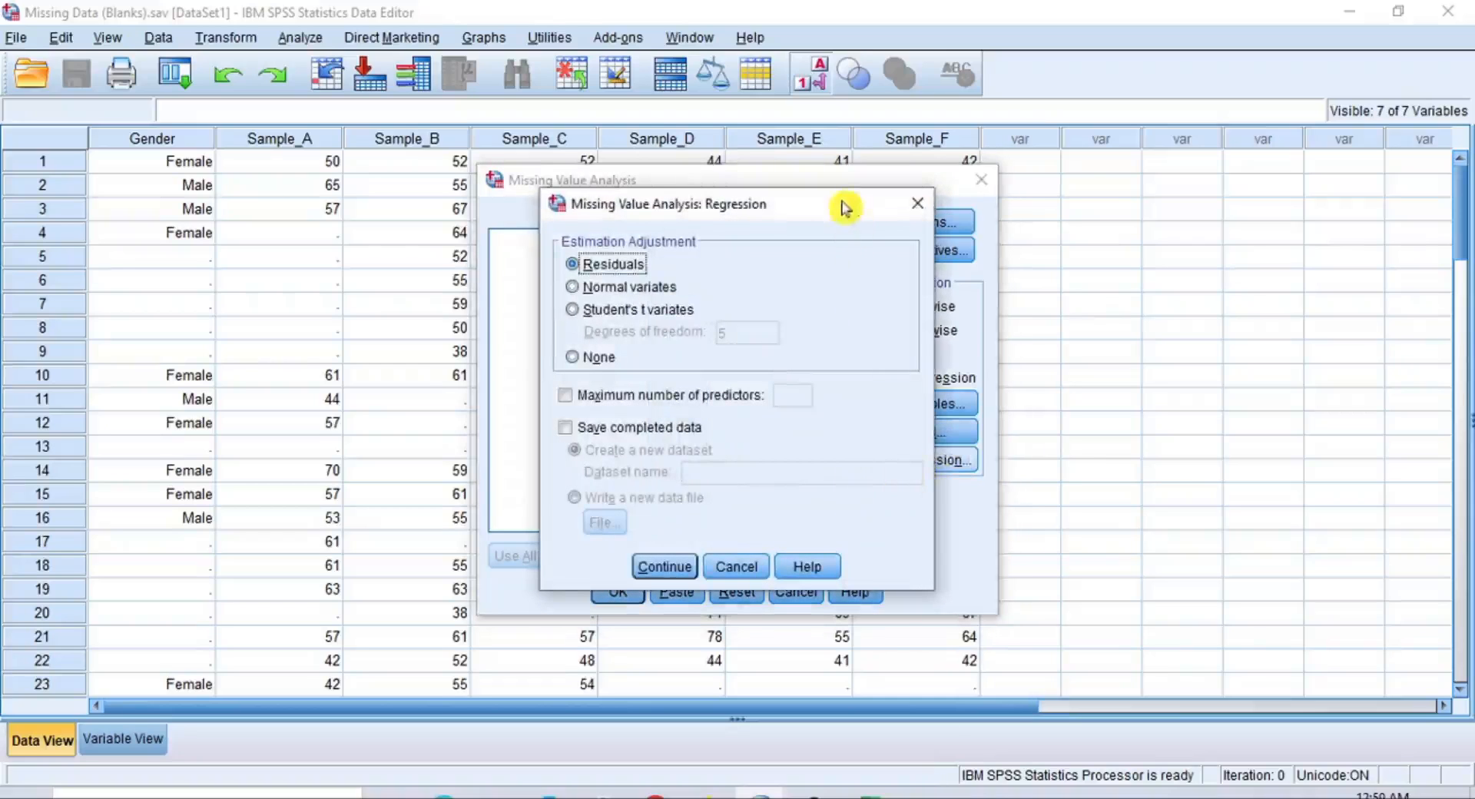
pyautogui.moveTo(845, 206); pyautogui.dragTo(759, 216)
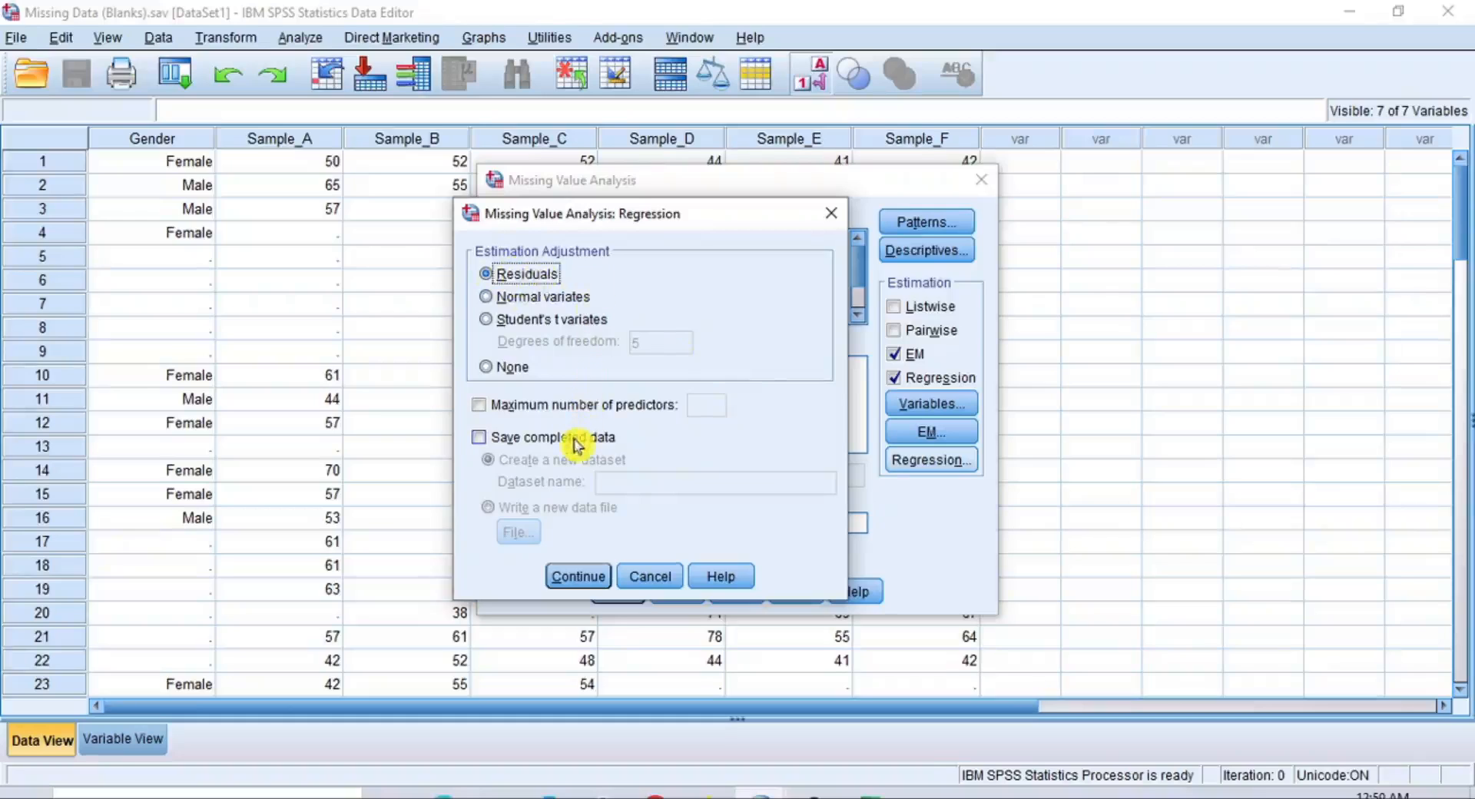
pyautogui.click(490, 441)
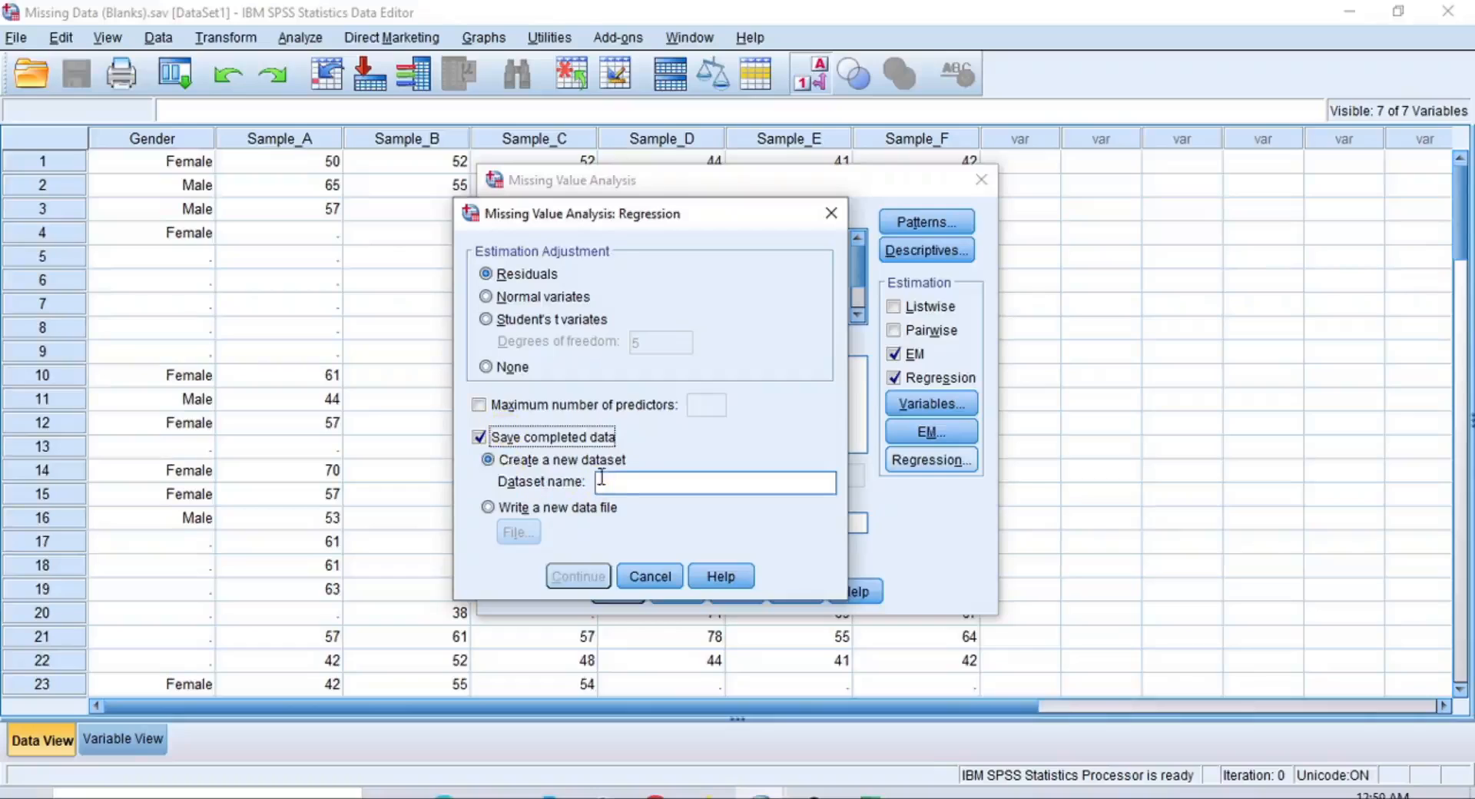
pyautogui.click(675, 484)
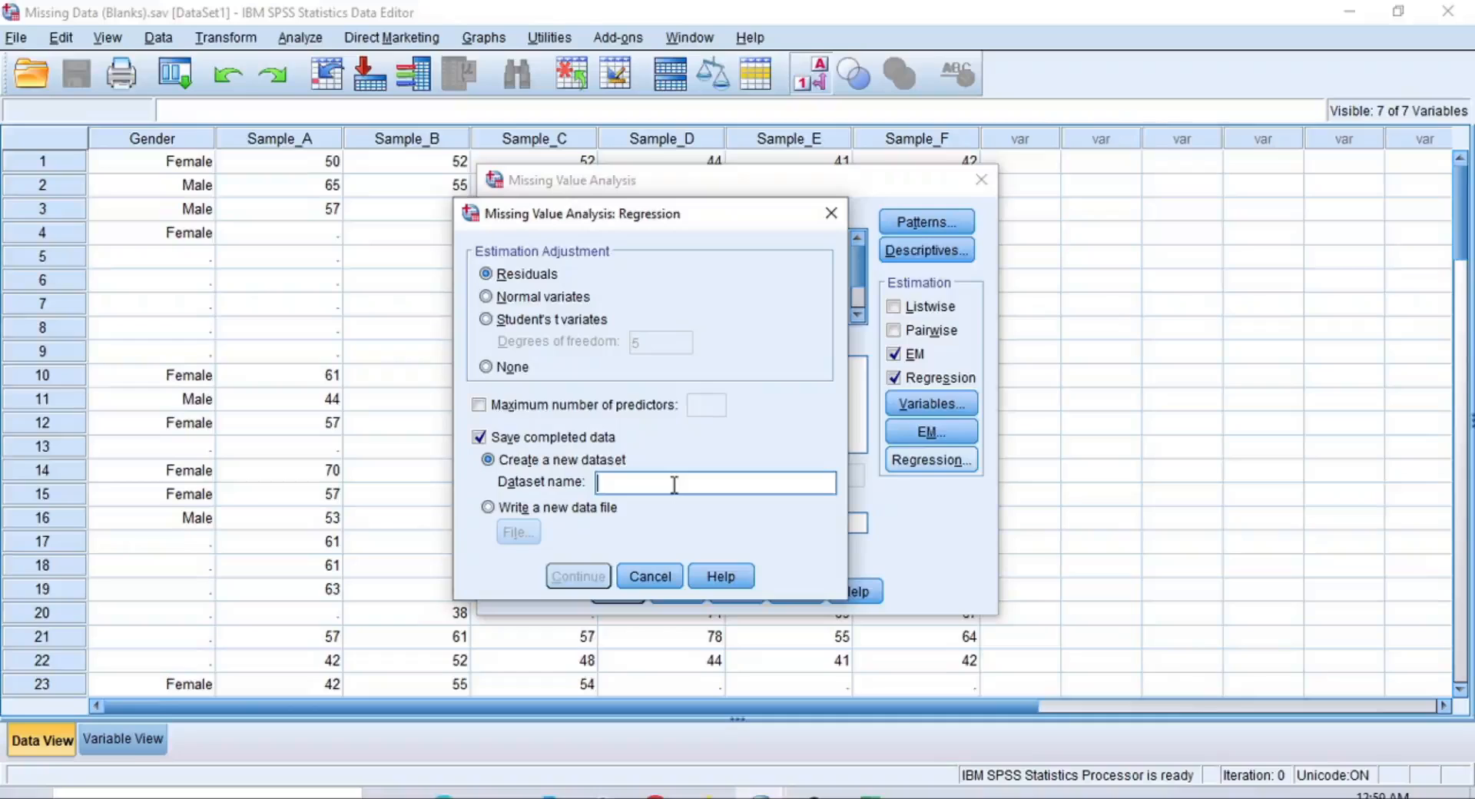
pyautogui.write('RBI')
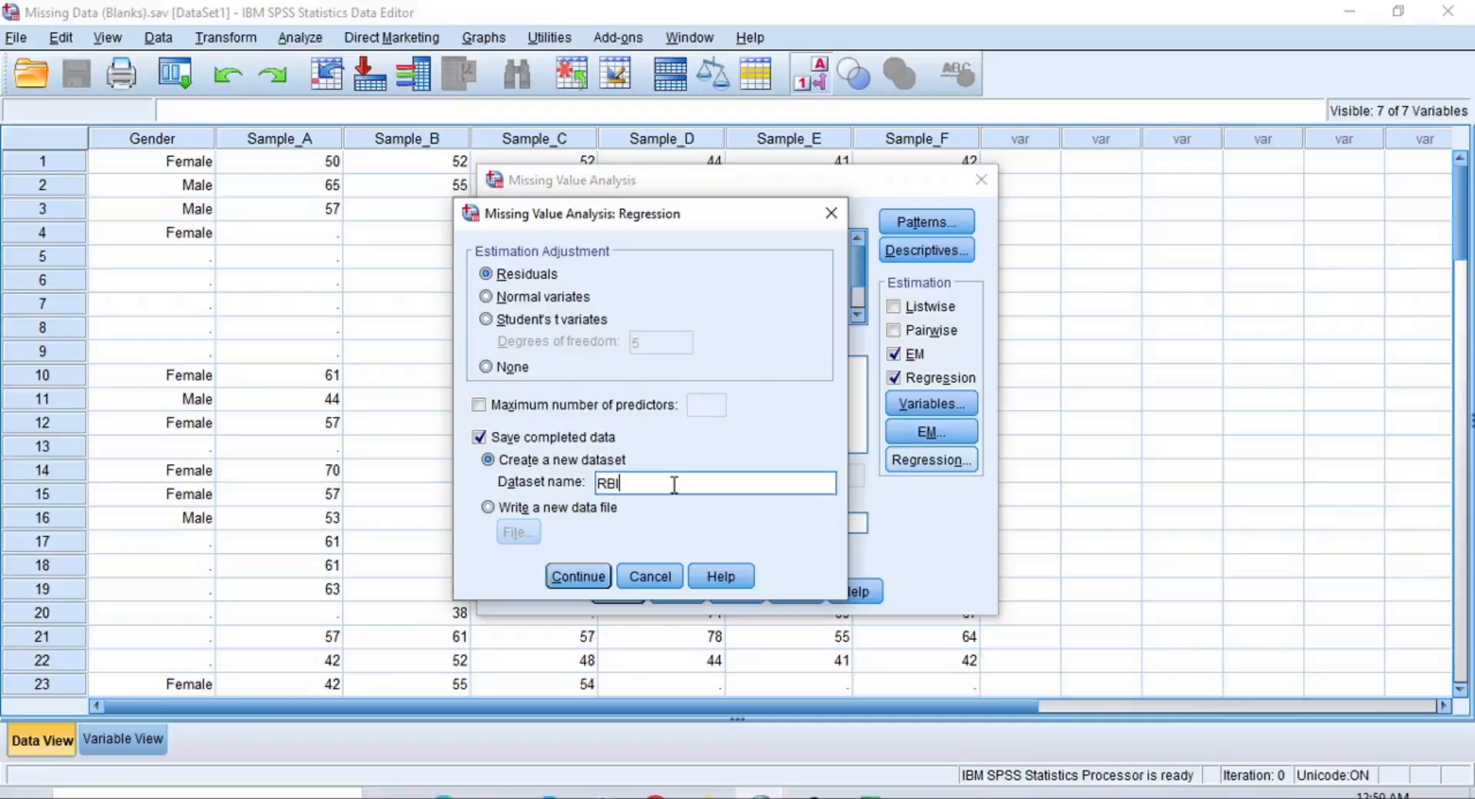
pyautogui.click(567, 577)
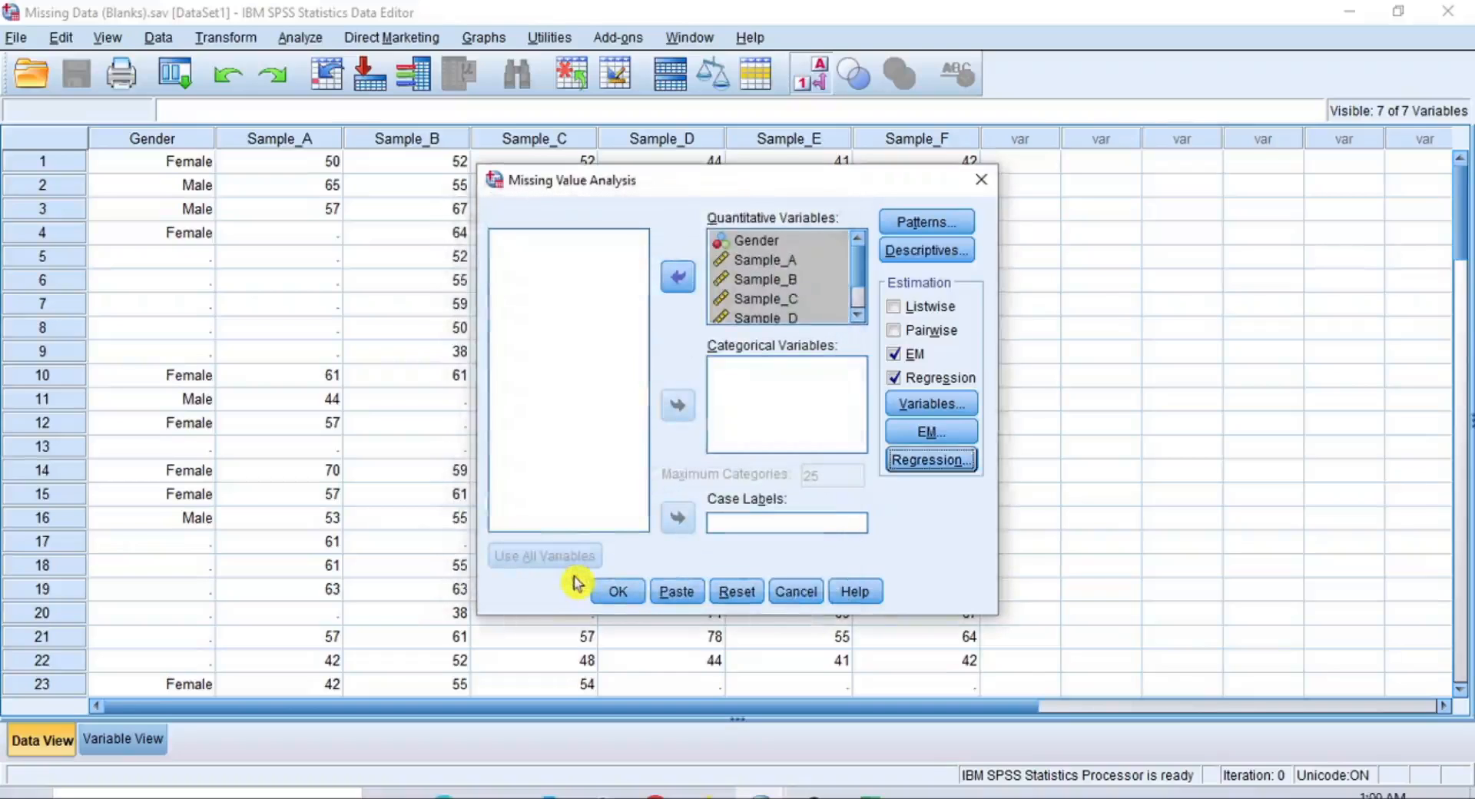
# Set the EM estimation to save its completed data to a new dataset named EMA
pyautogui.click(946, 433)
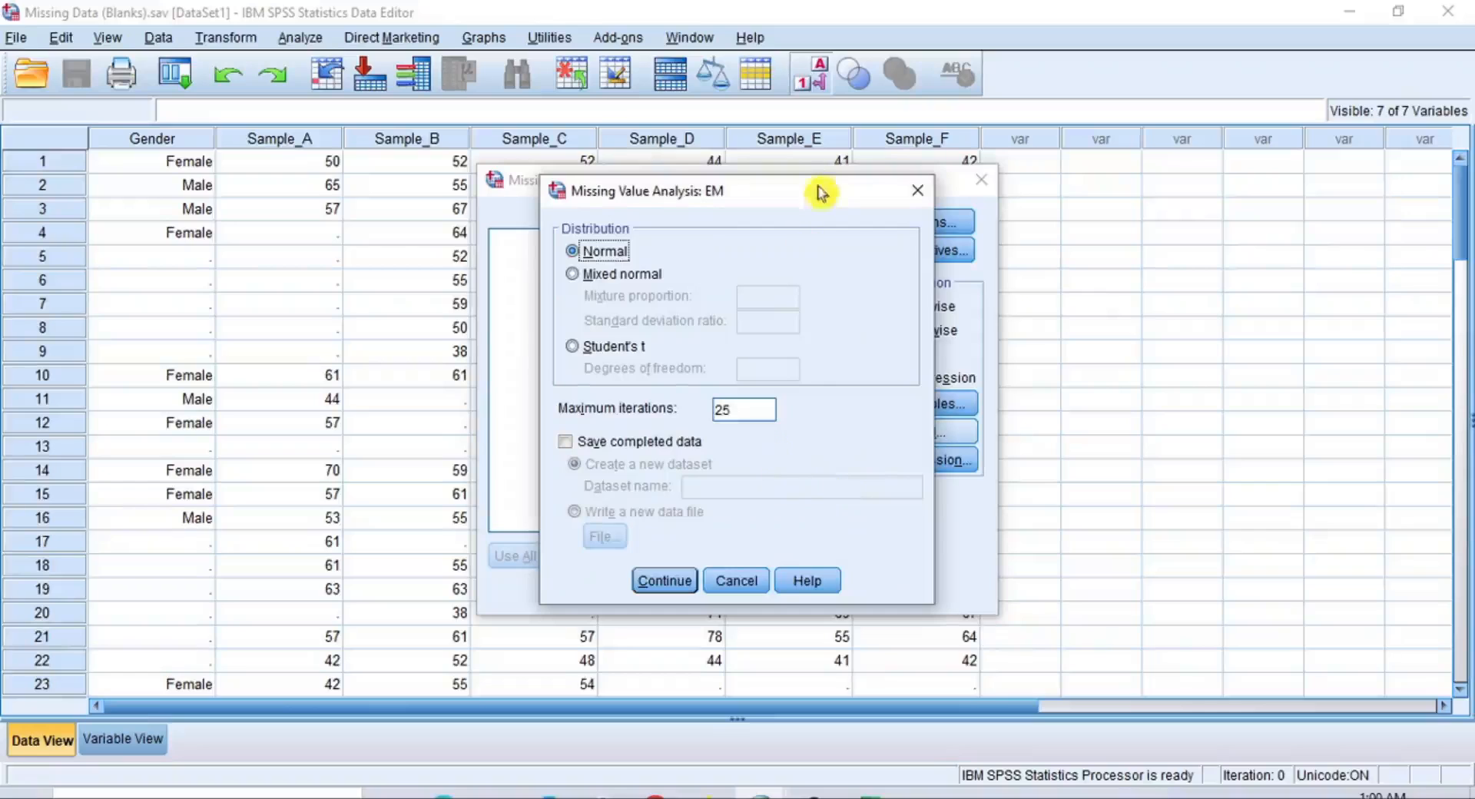
pyautogui.moveTo(823, 191); pyautogui.dragTo(695, 206)
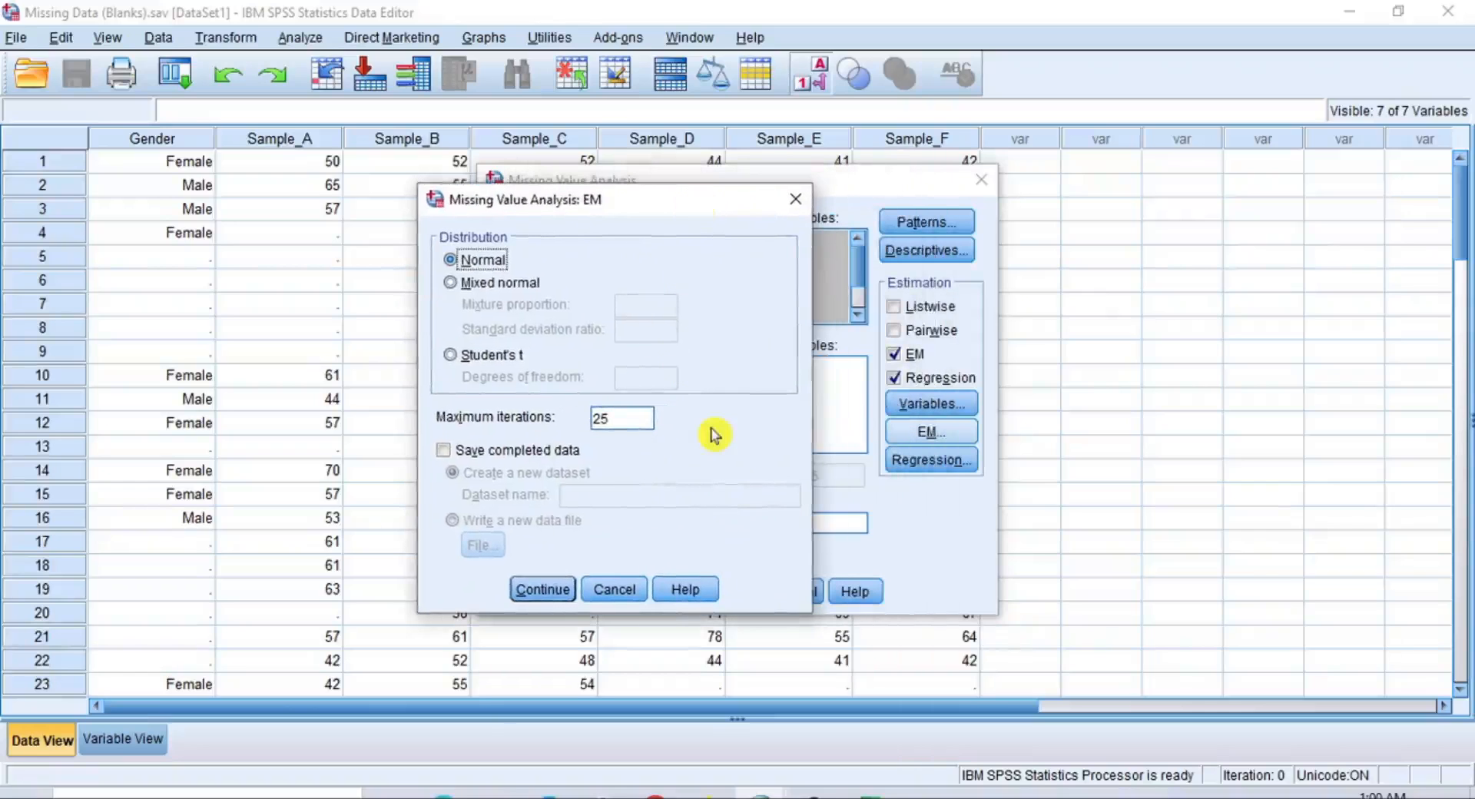
pyautogui.click(443, 450)
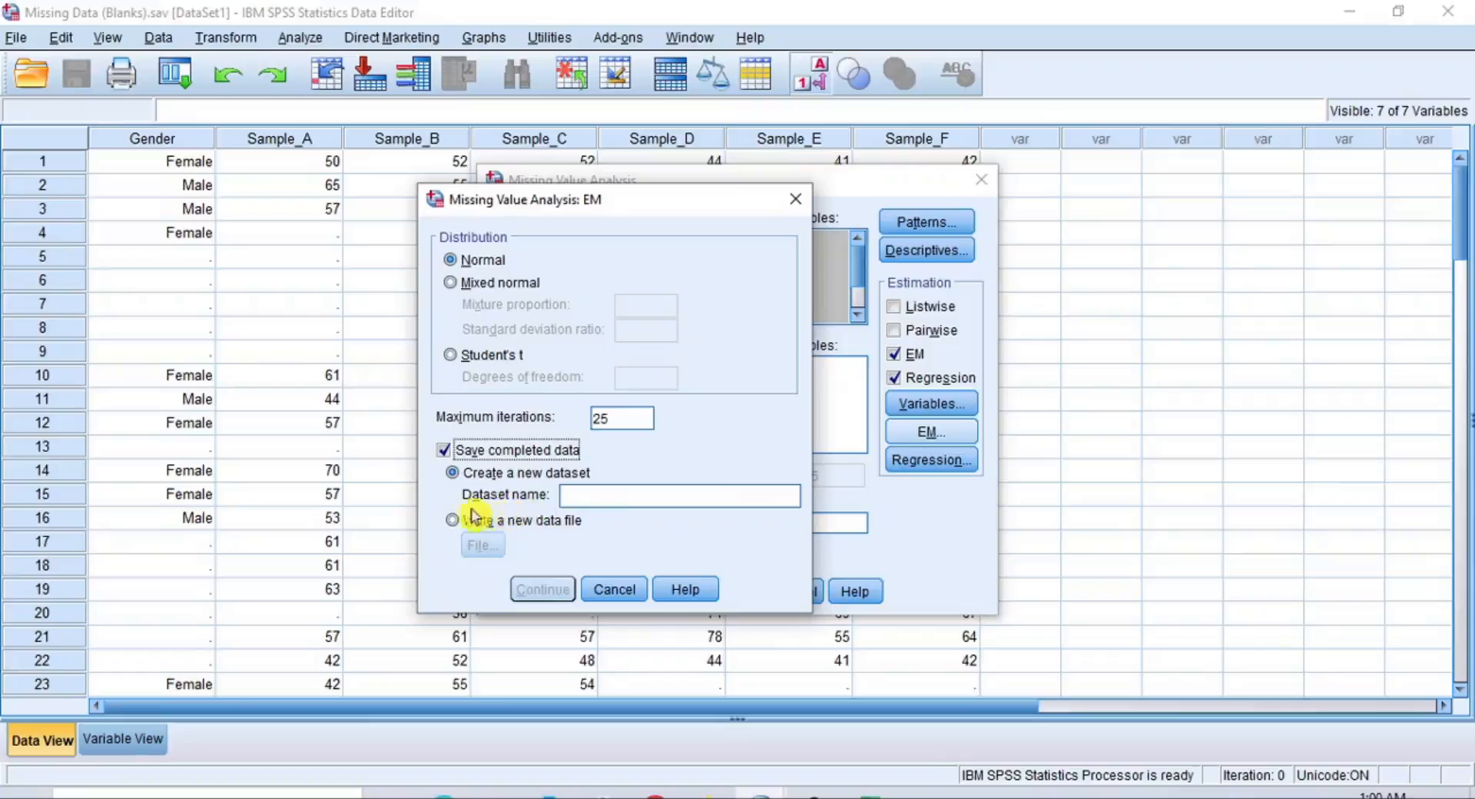
pyautogui.click(624, 496)
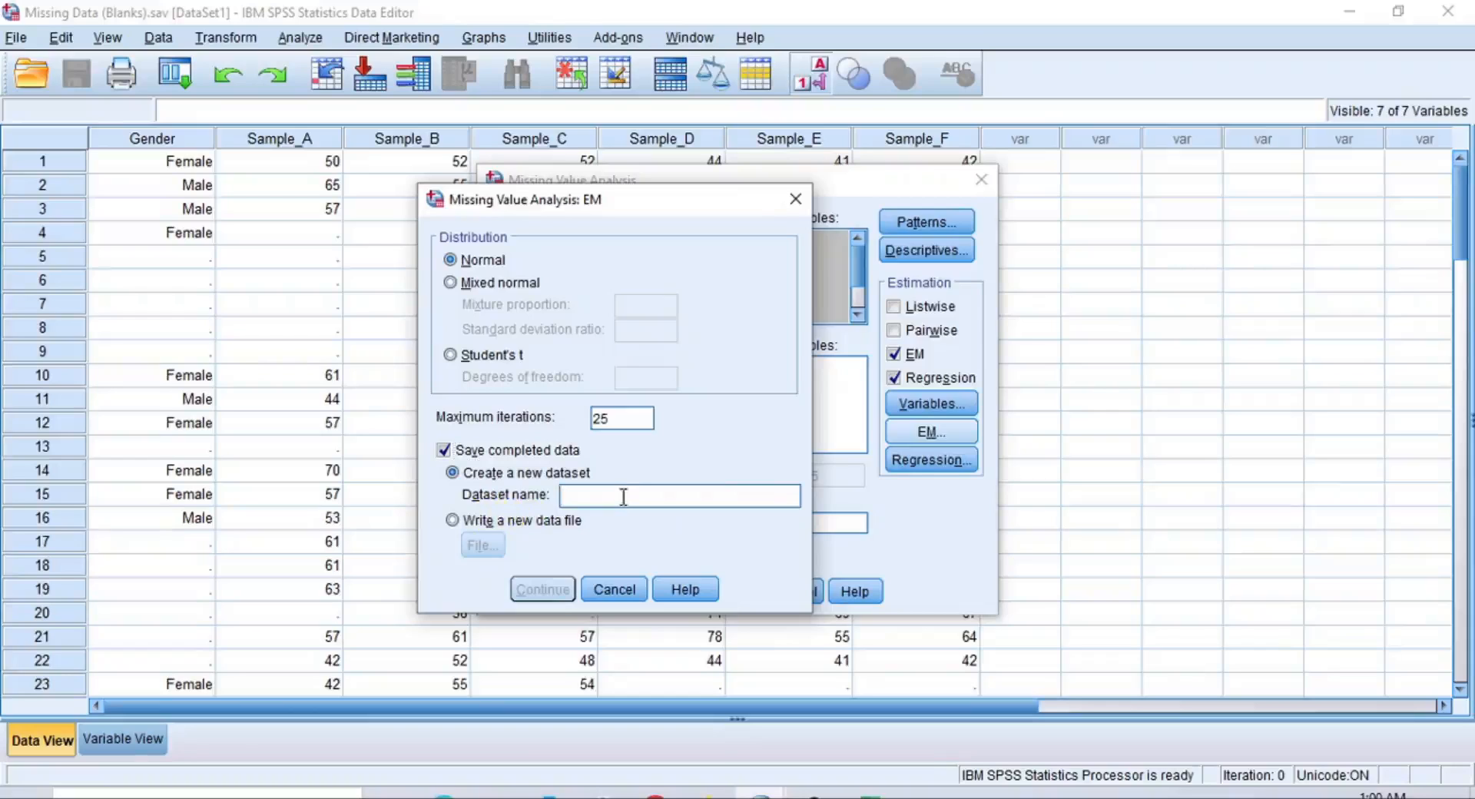
pyautogui.write('EMA')
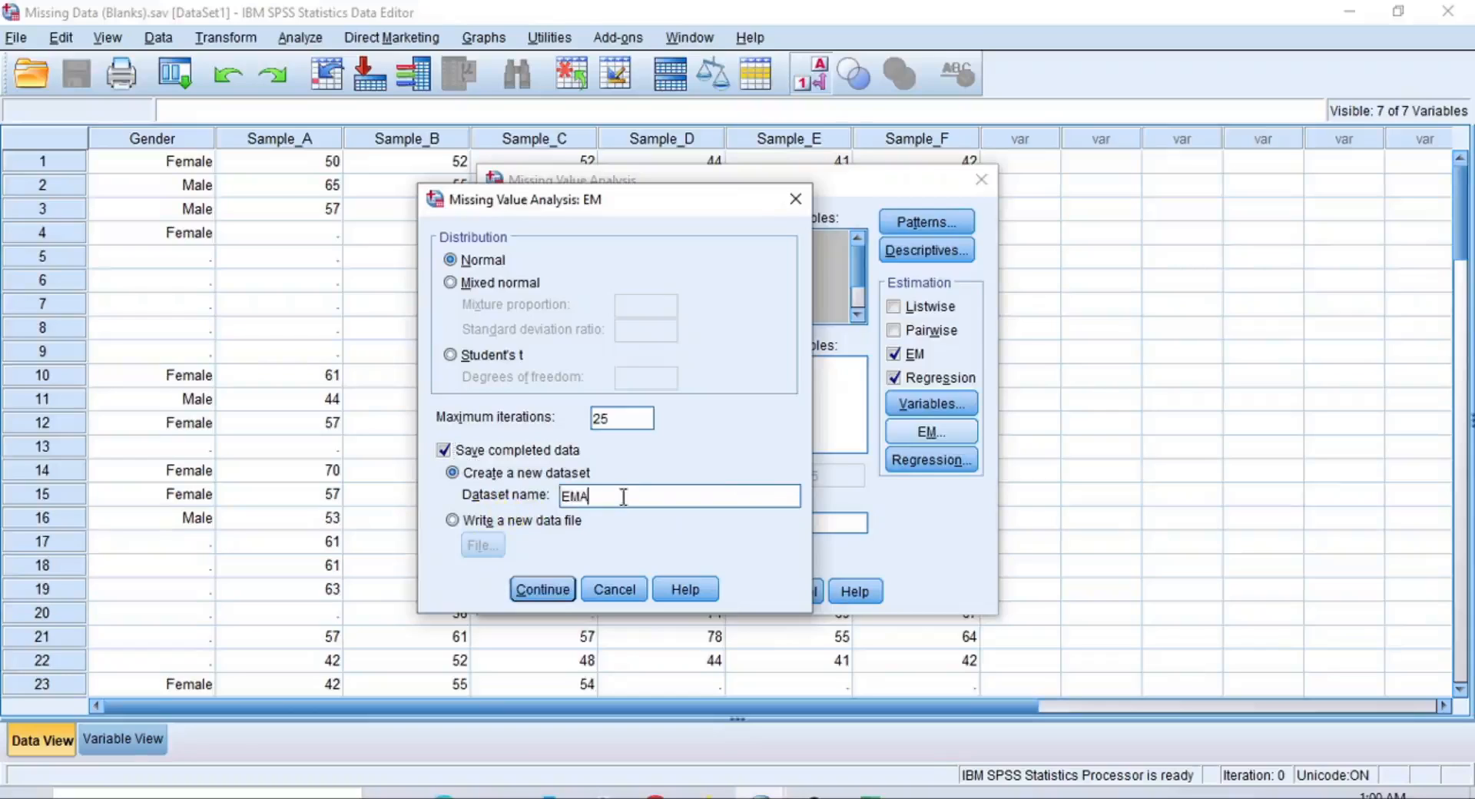
pyautogui.click(542, 589)
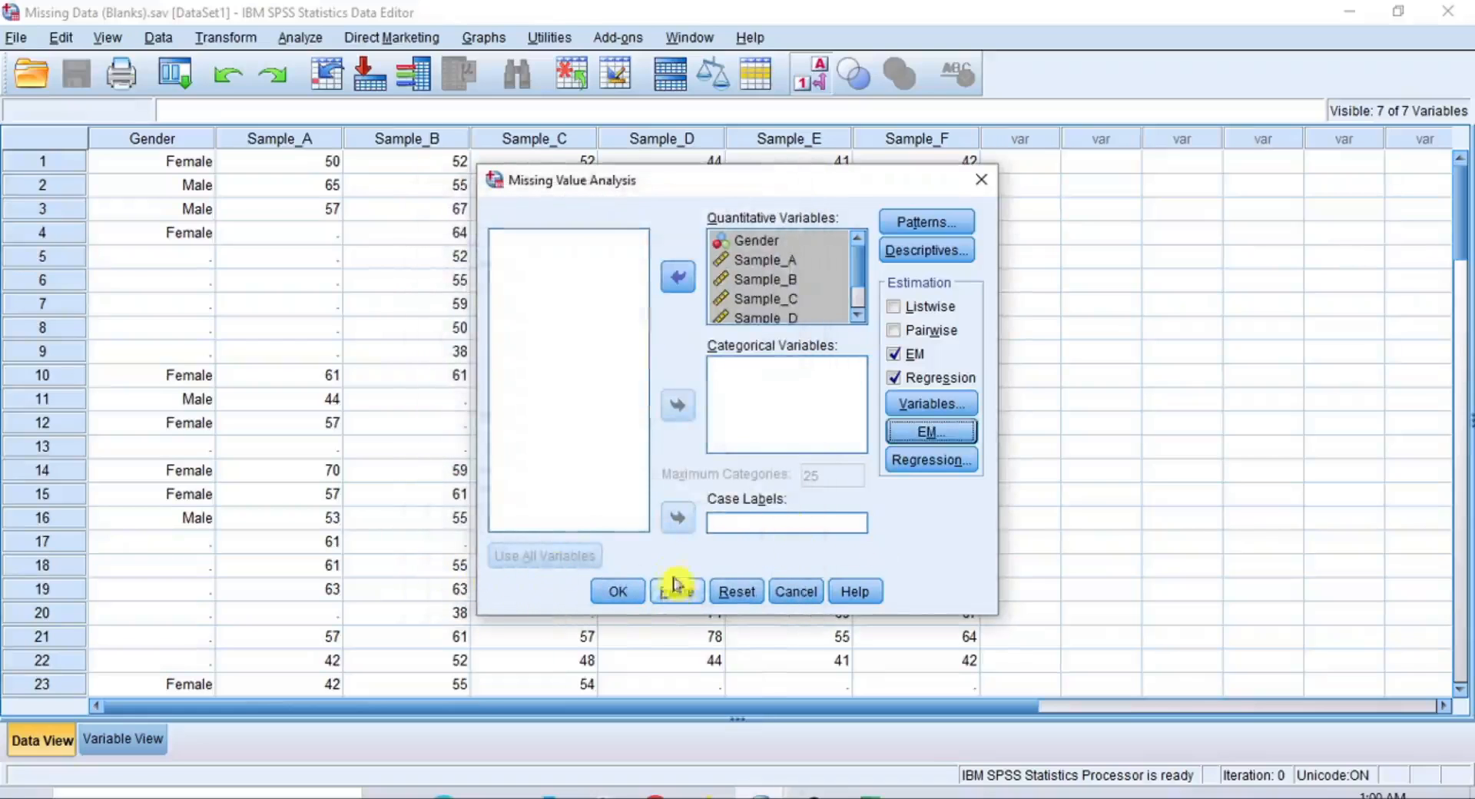
# Run the Missing Value Analysis and review the estimated means, standard deviations, EM statistics and regression statistics in the output
pyautogui.click(619, 589)
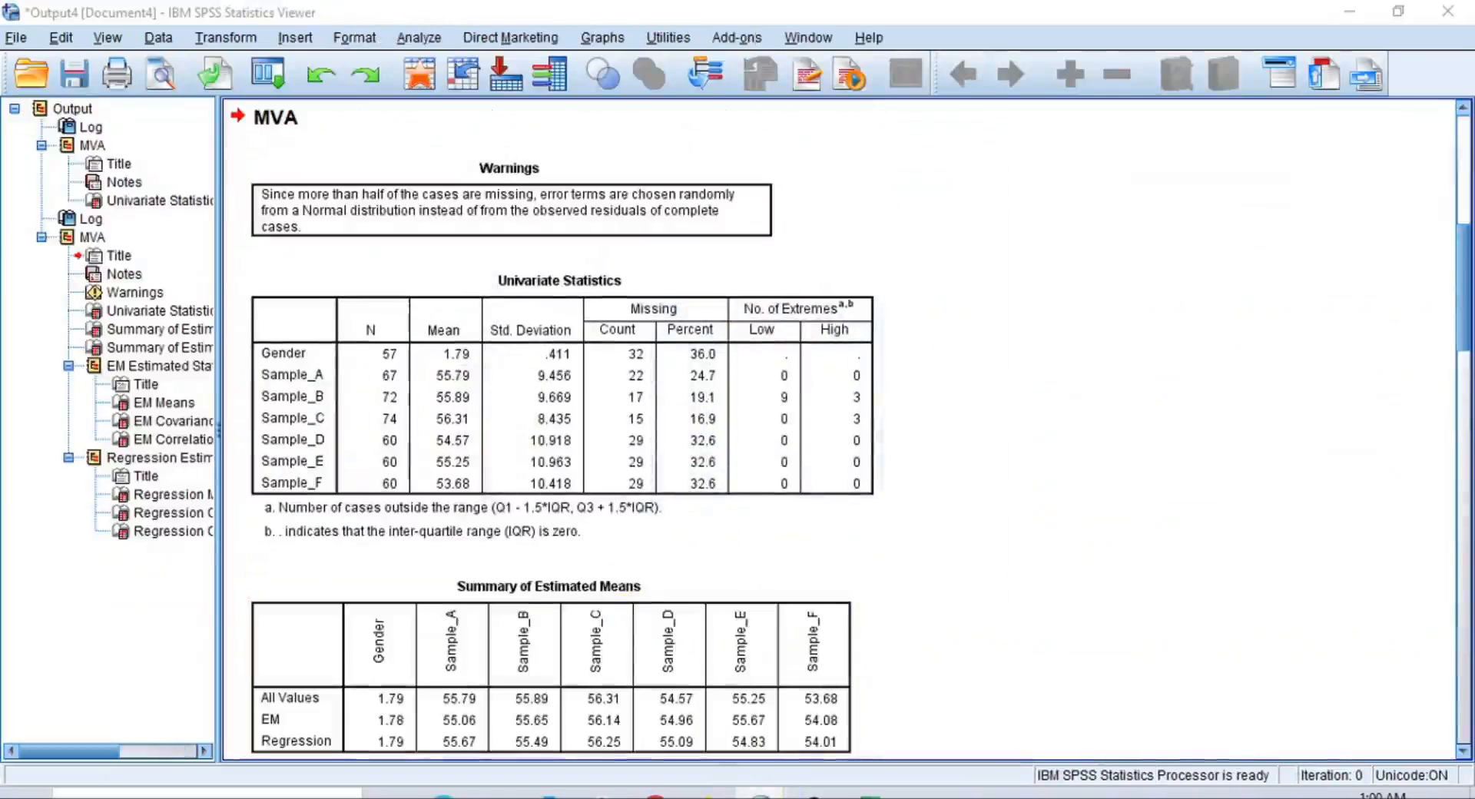
pyautogui.moveTo(783, 792)
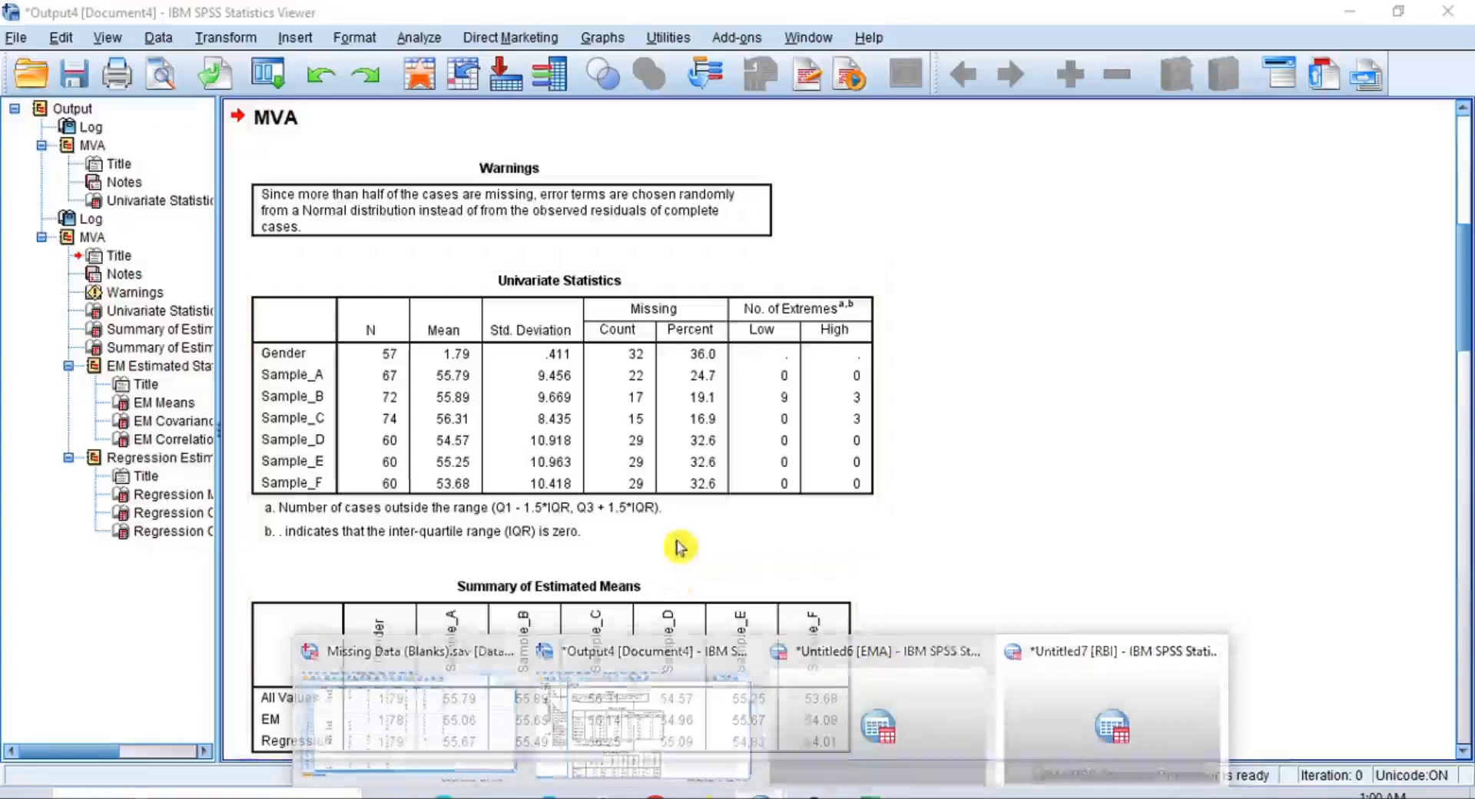
pyautogui.scroll(-5, 776, 552)
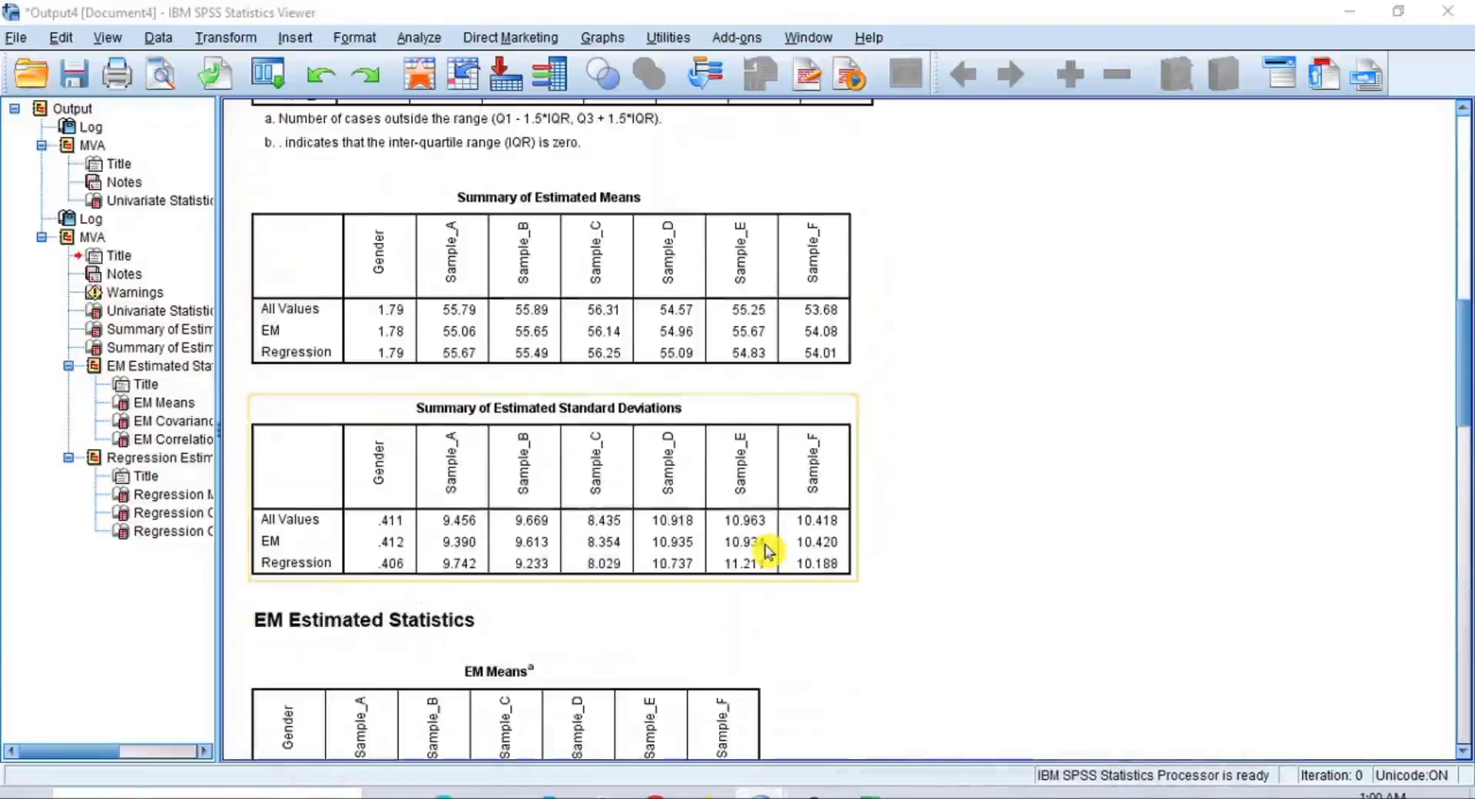
pyautogui.scroll(-10, 768, 551)
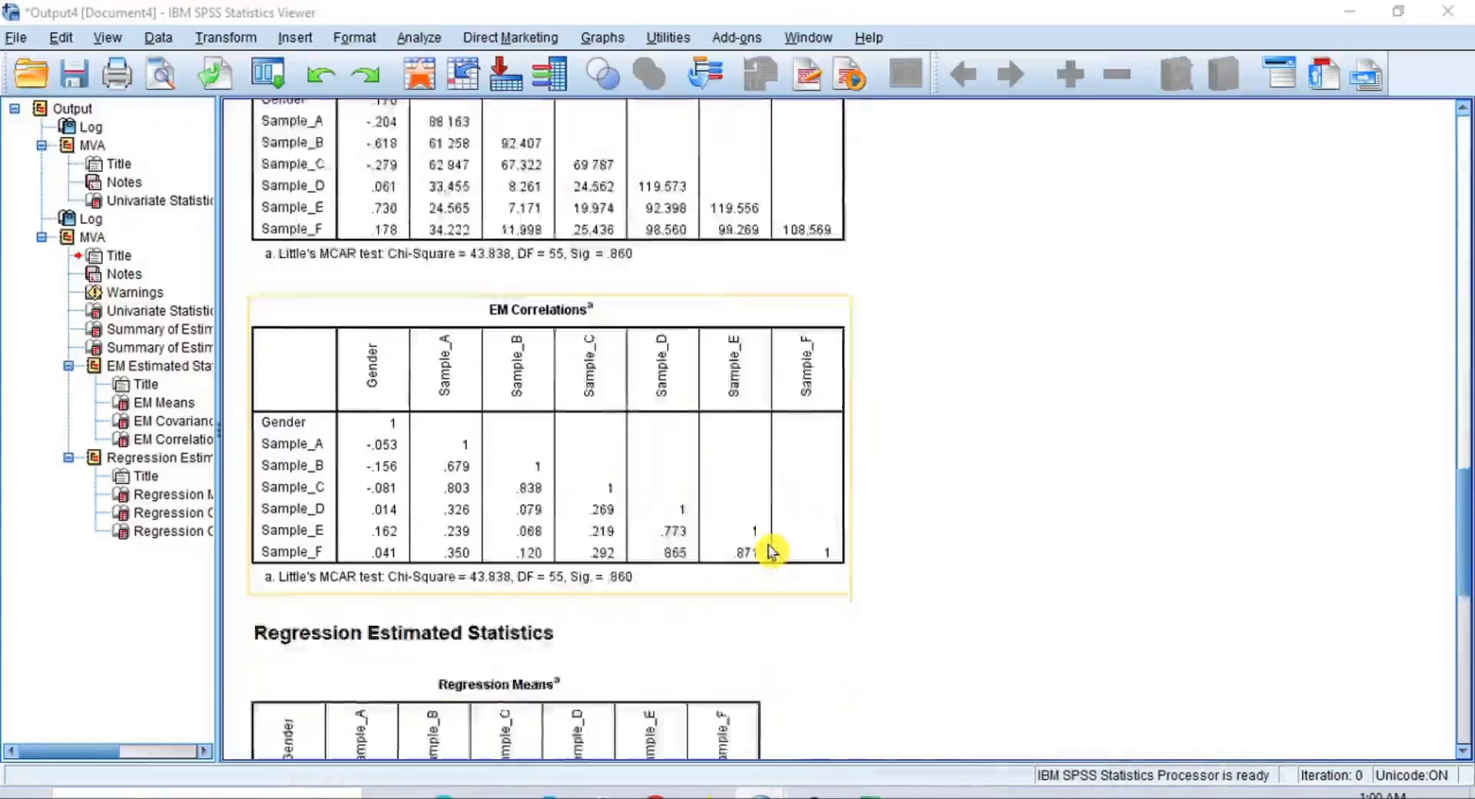
pyautogui.scroll(-8, 772, 551)
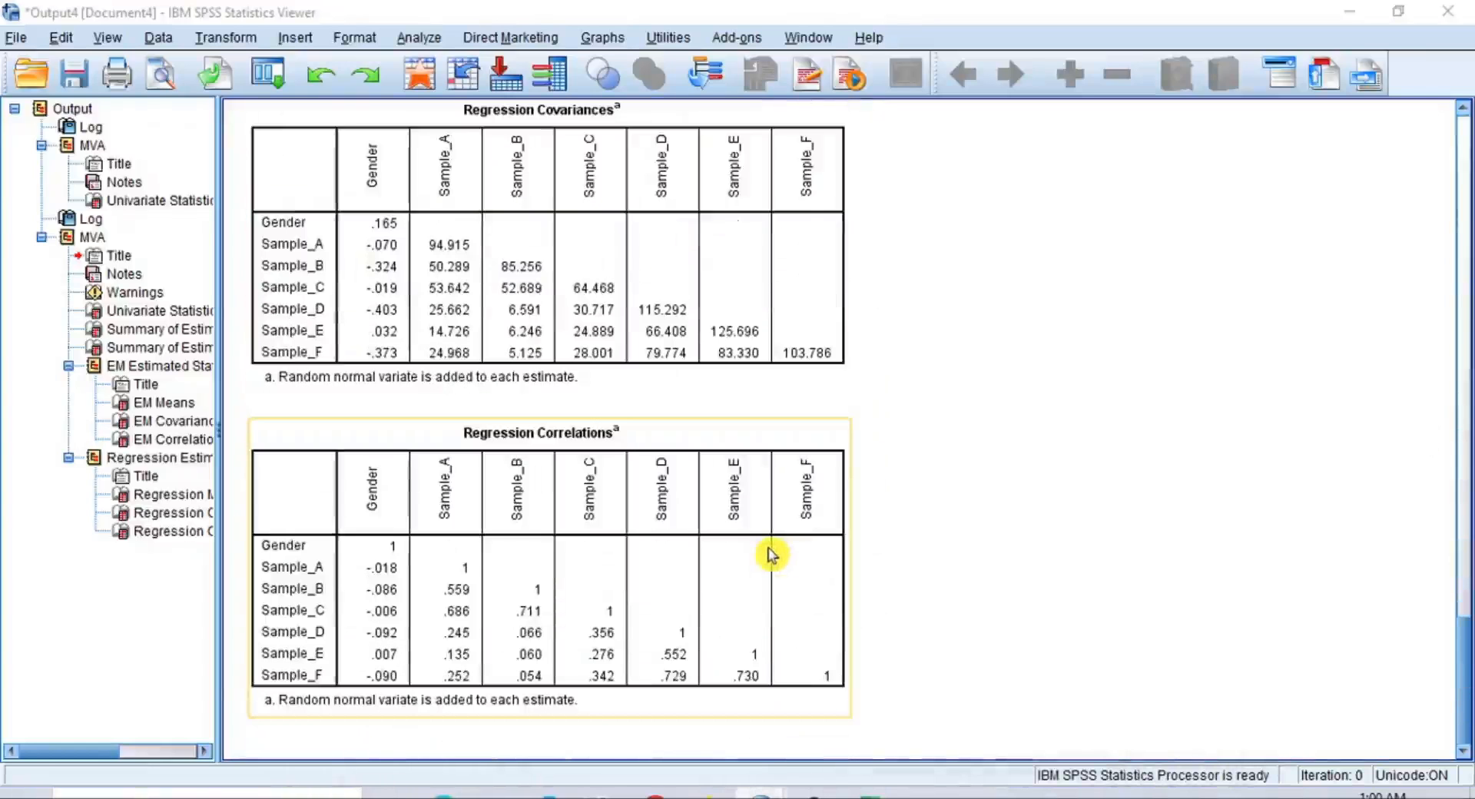
pyautogui.scroll(10, 772, 554)
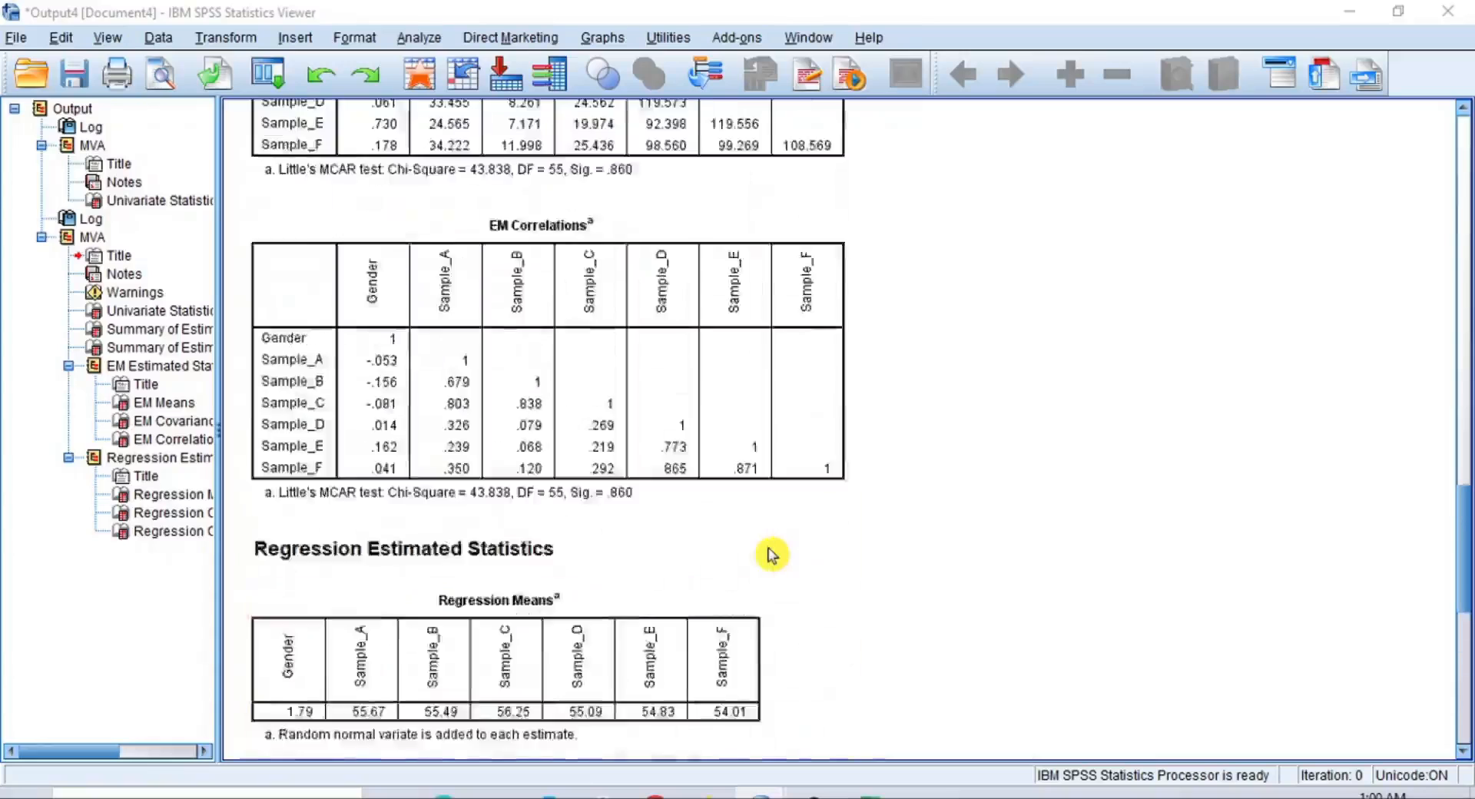
pyautogui.scroll(10, 772, 554)
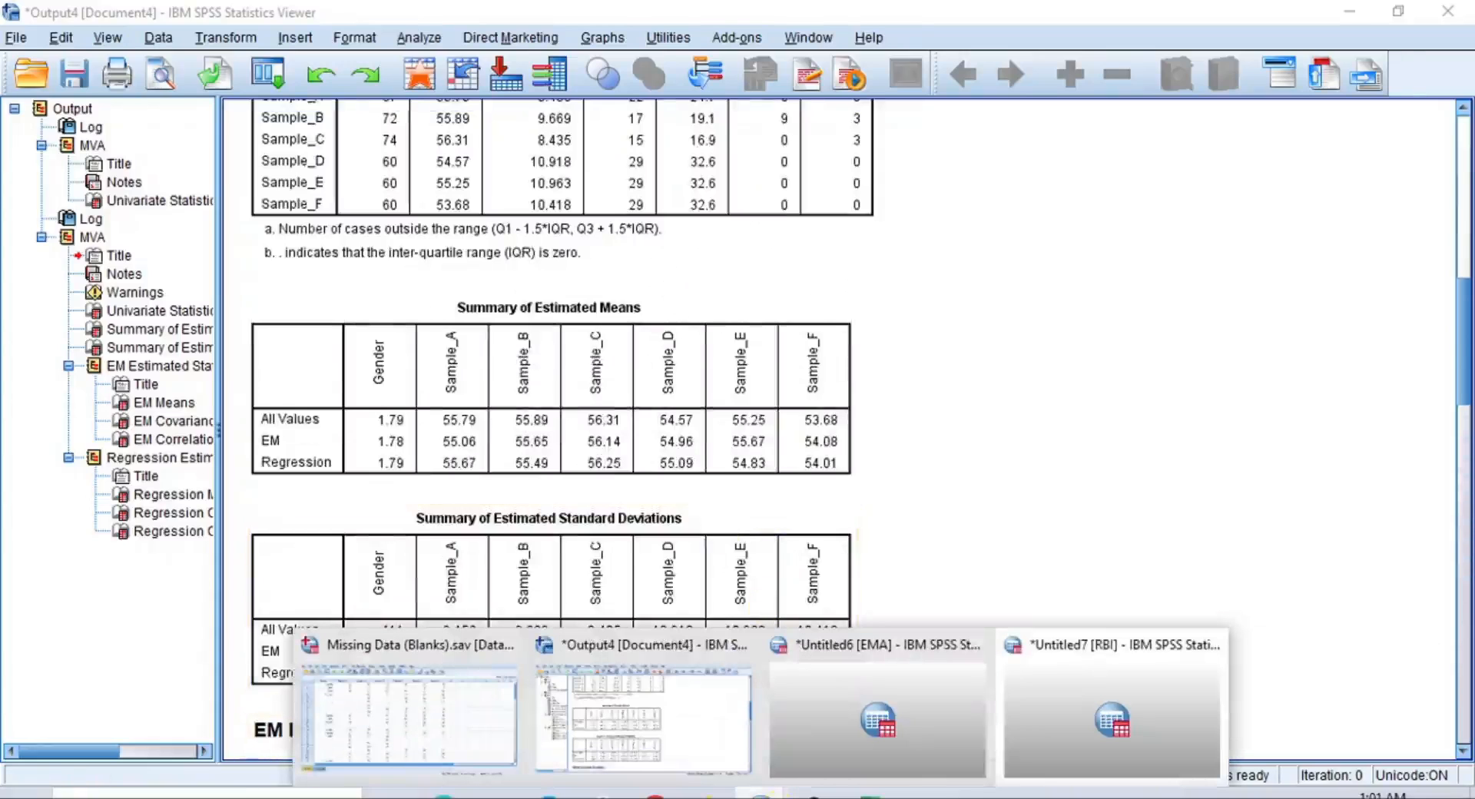
# Open the RBI dataset and look through its regression-imputed values
pyautogui.click(1068, 724)
pyautogui.scroll(-11, 445, 443)
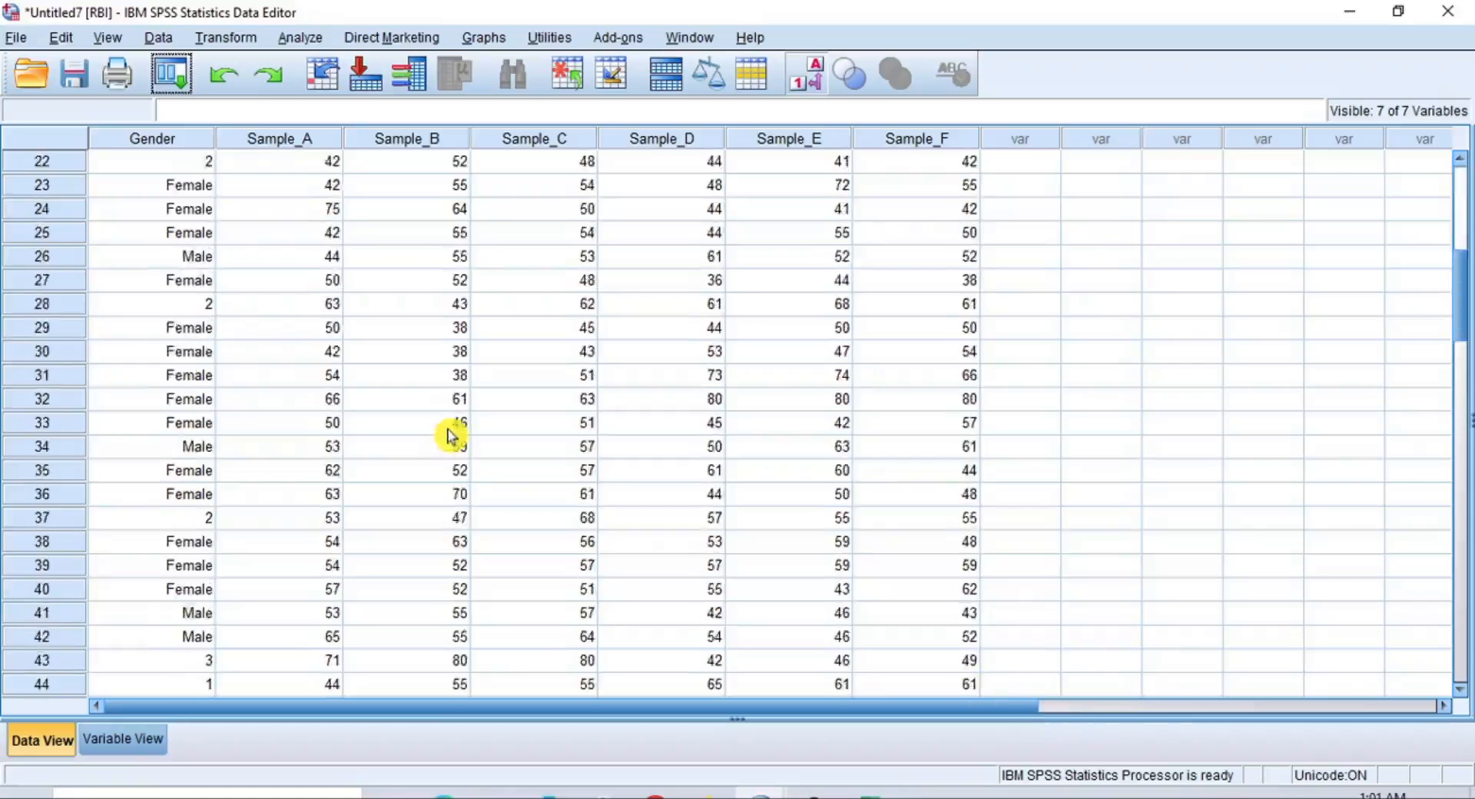
pyautogui.scroll(11, 447, 440)
pyautogui.scroll(-20, 448, 436)
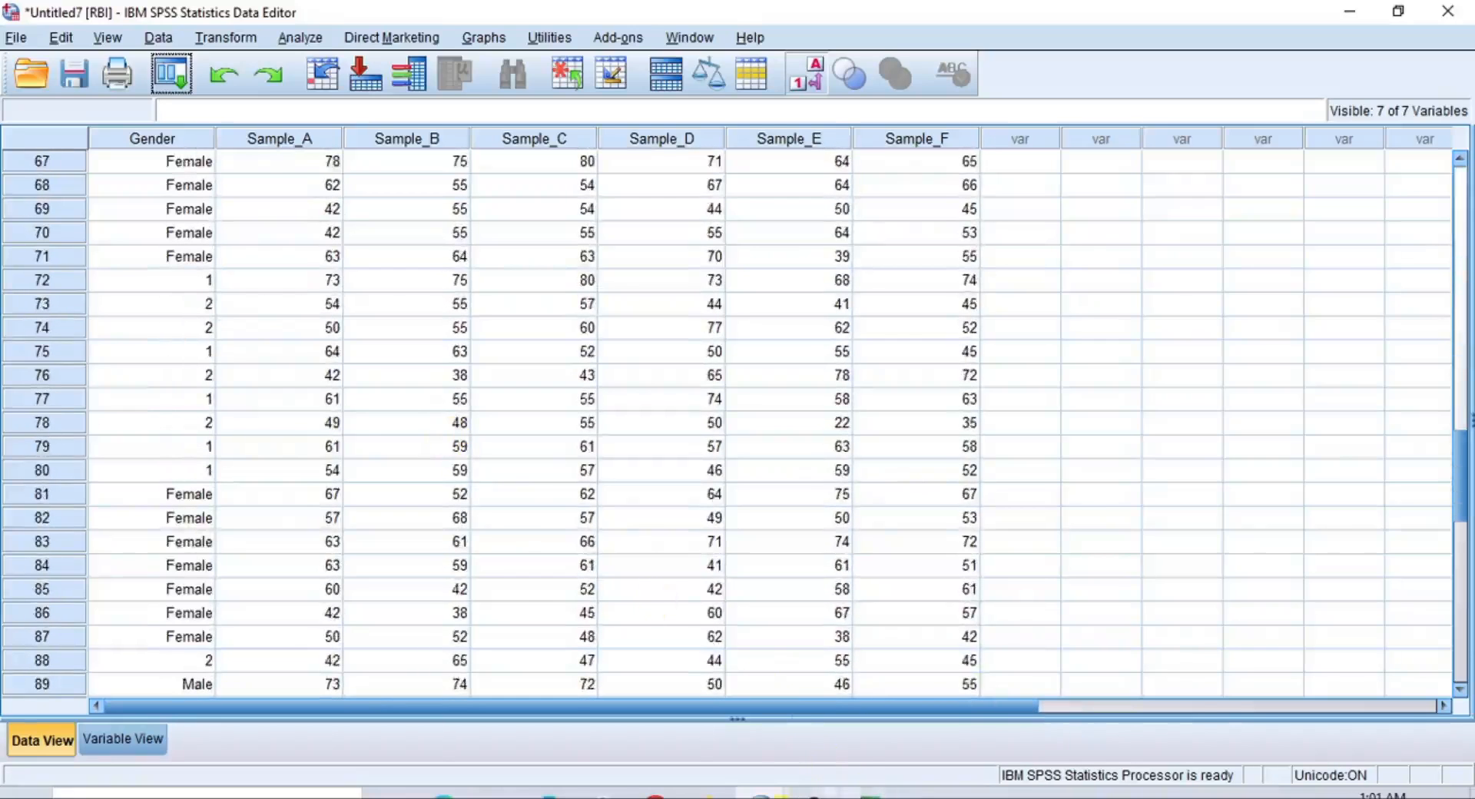
# Open the EMA dataset, look through its EM-imputed values and select the Gender column
pyautogui.moveTo(838, 795)
pyautogui.click(879, 747)
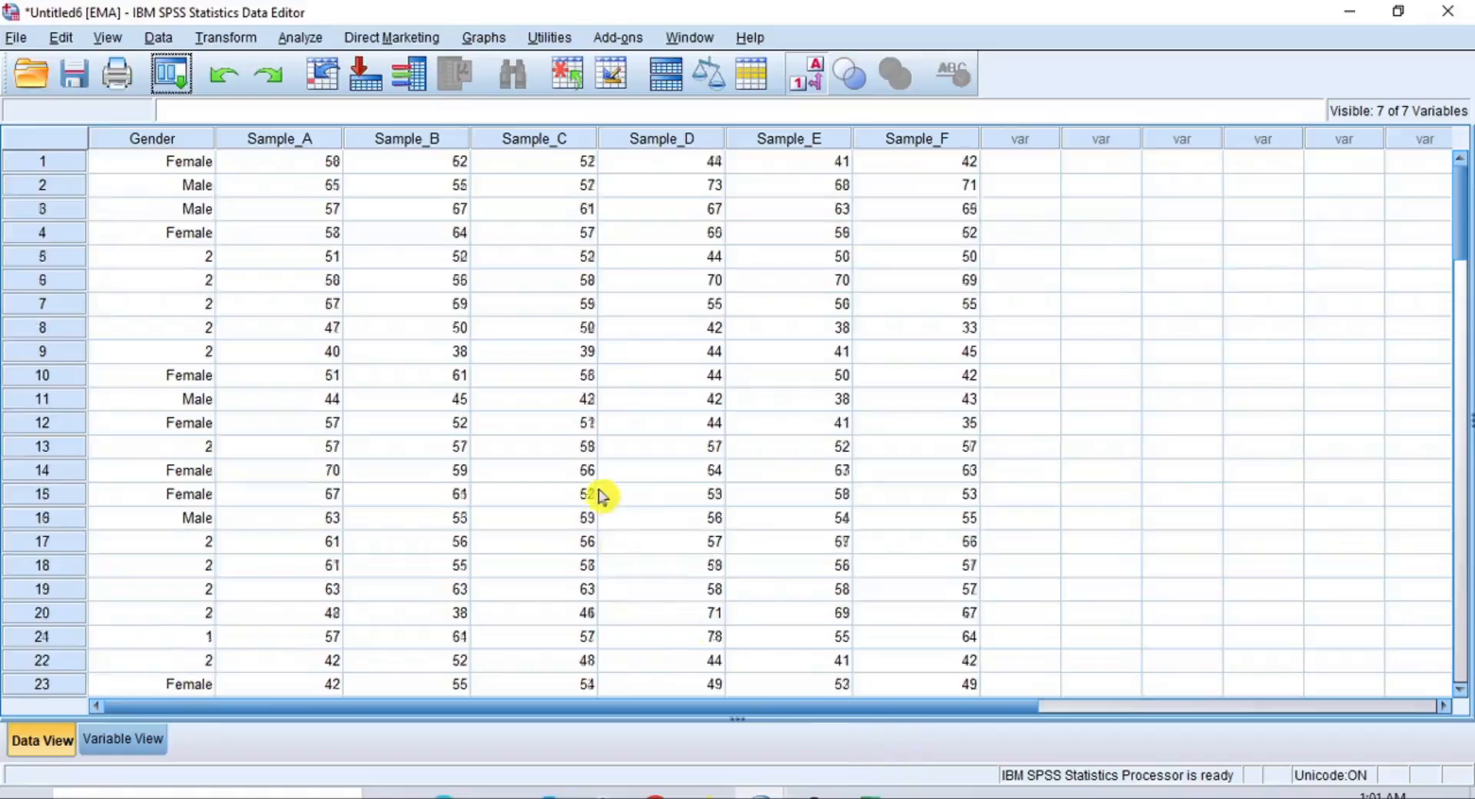
pyautogui.scroll(-7, 599, 496)
pyautogui.scroll(7, 590, 492)
pyautogui.scroll(-15, 588, 489)
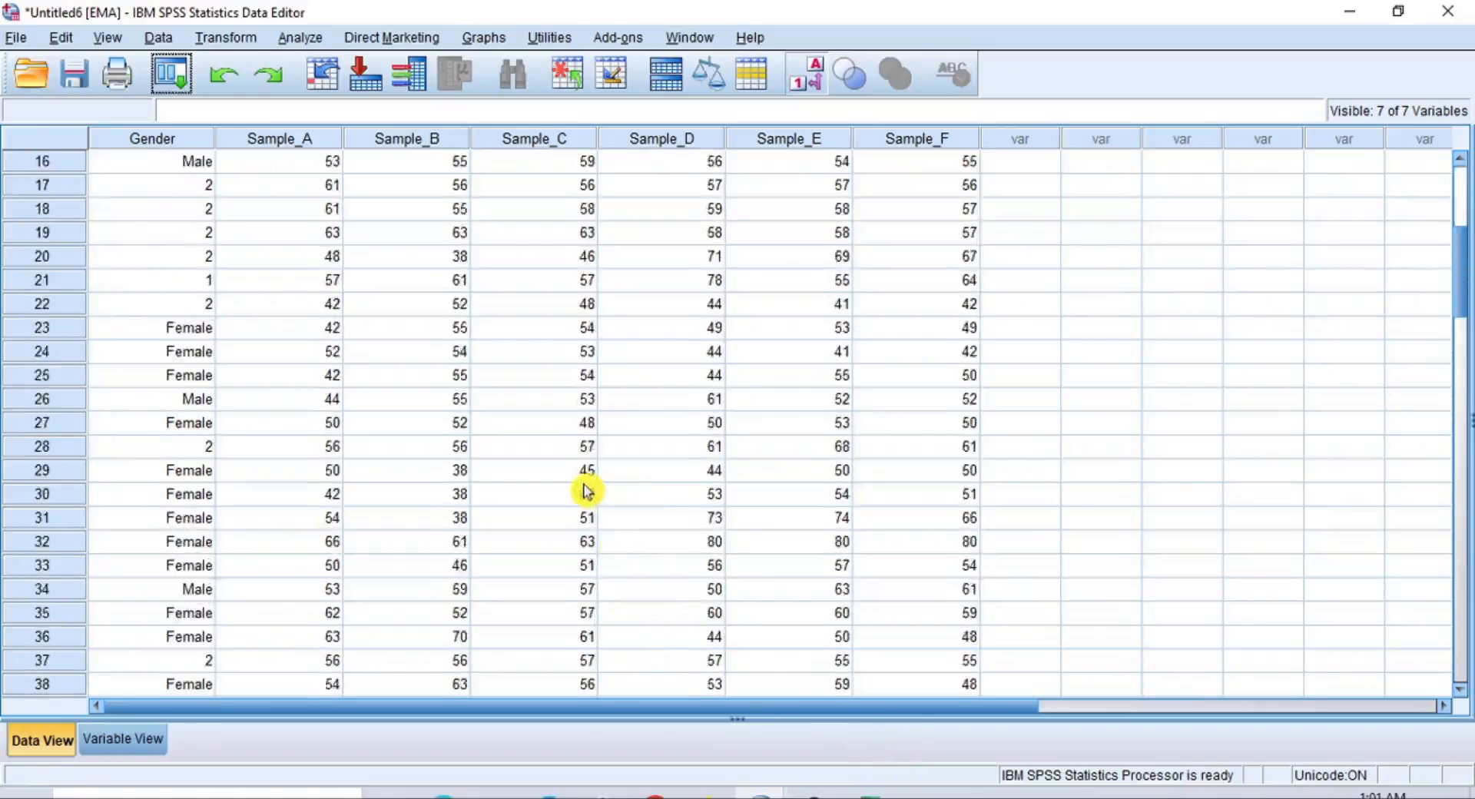
pyautogui.scroll(14, 578, 488)
pyautogui.scroll(1, 577, 488)
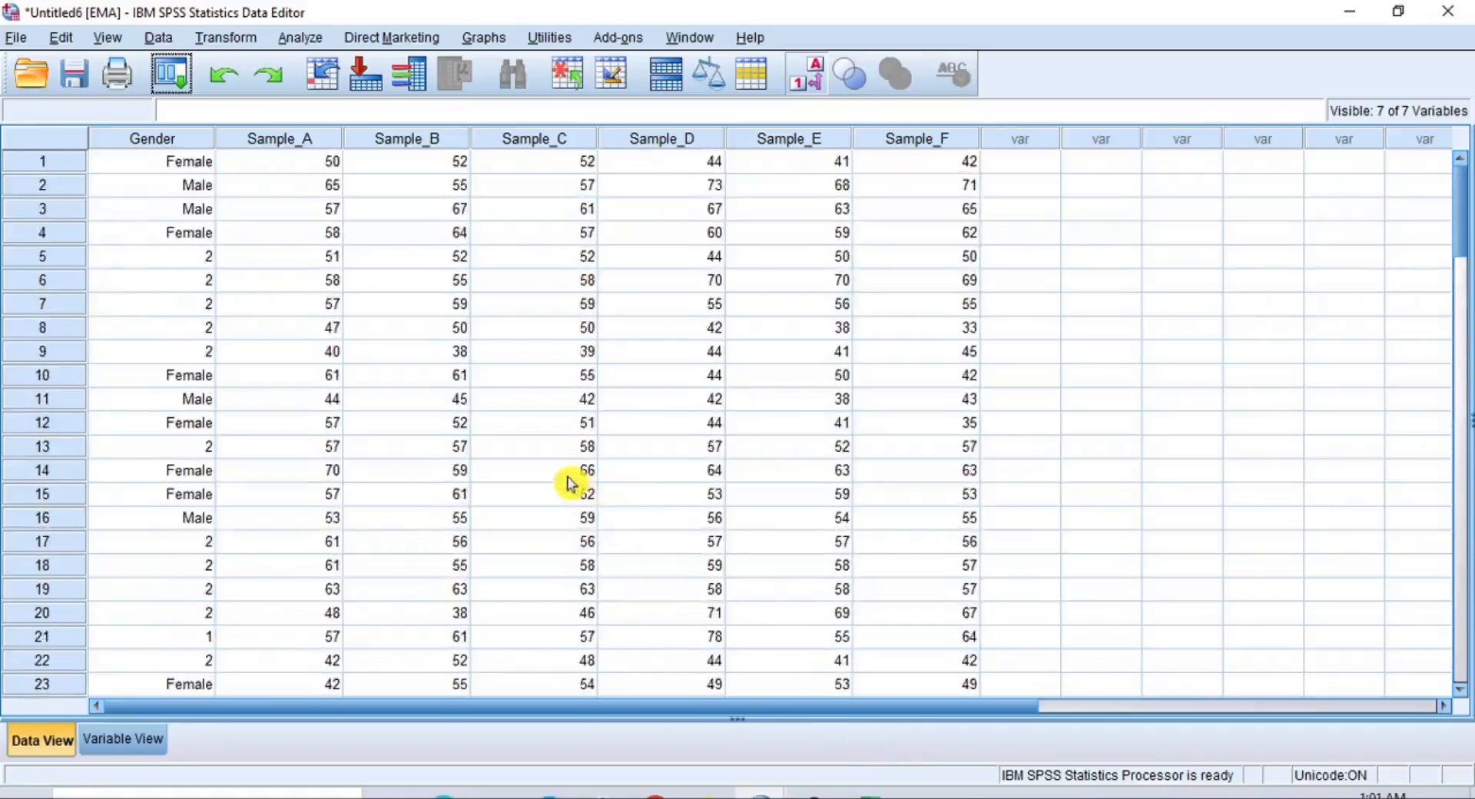
pyautogui.scroll(-18, 845, 461)
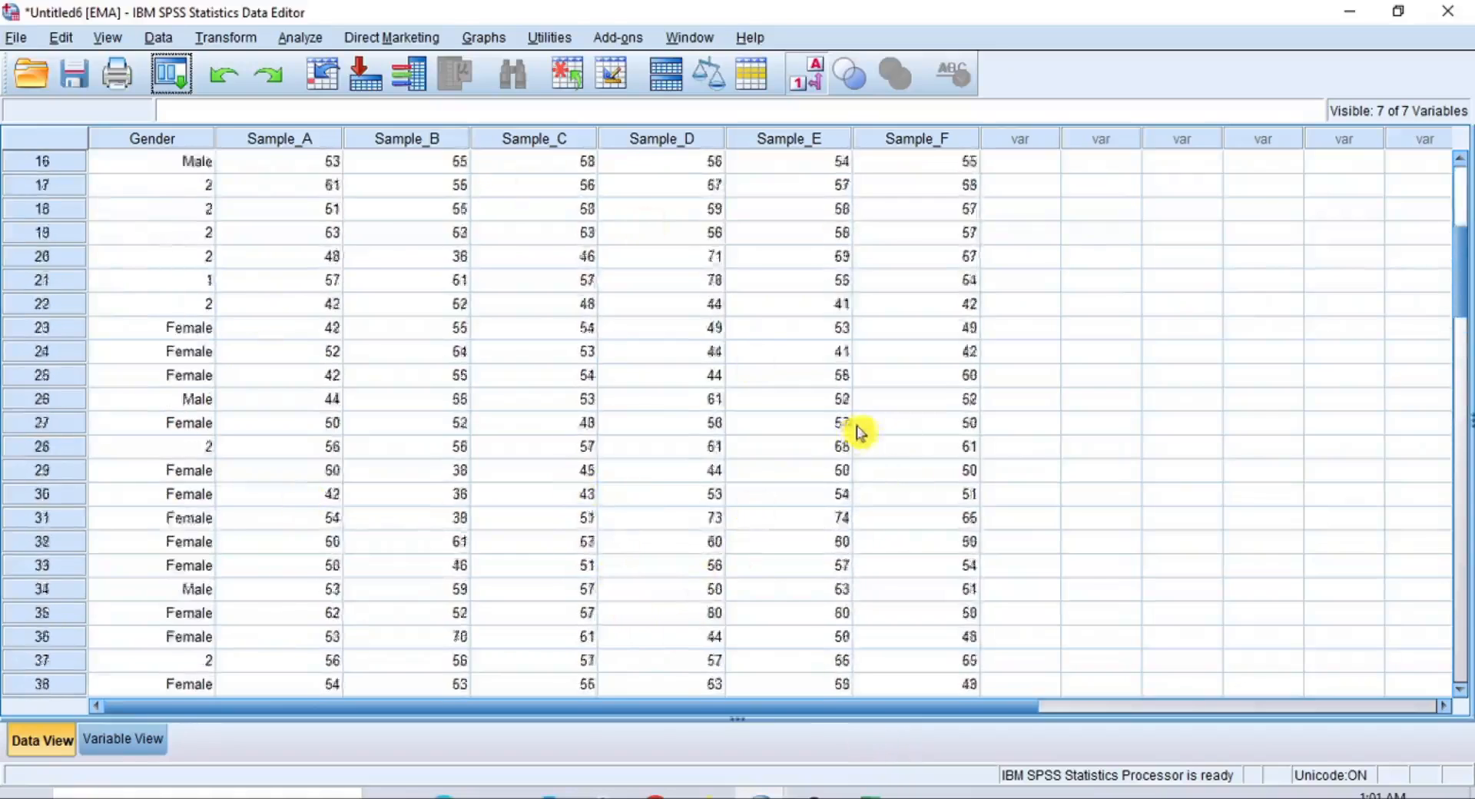
pyautogui.scroll(-6, 846, 475)
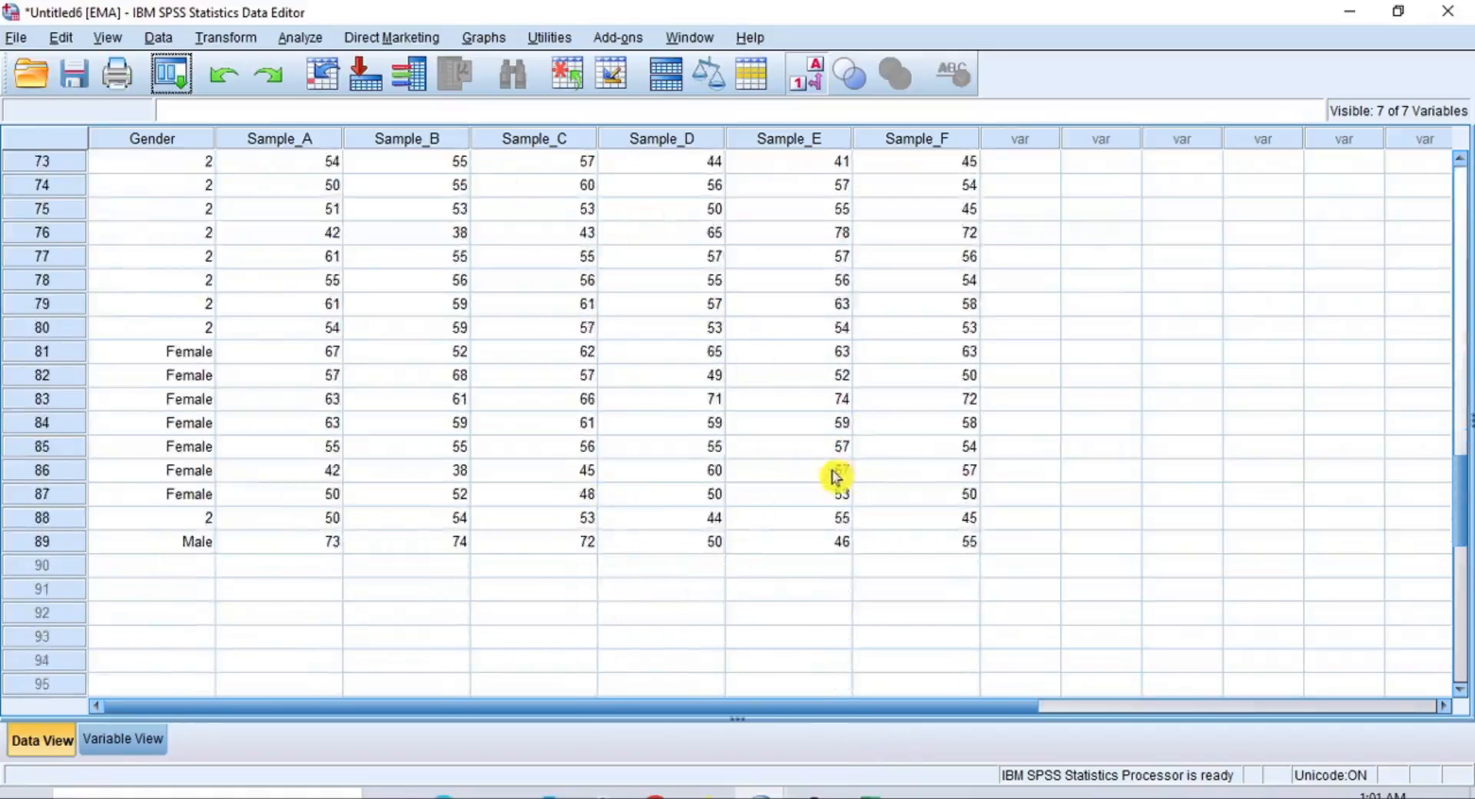
pyautogui.scroll(20, 836, 480)
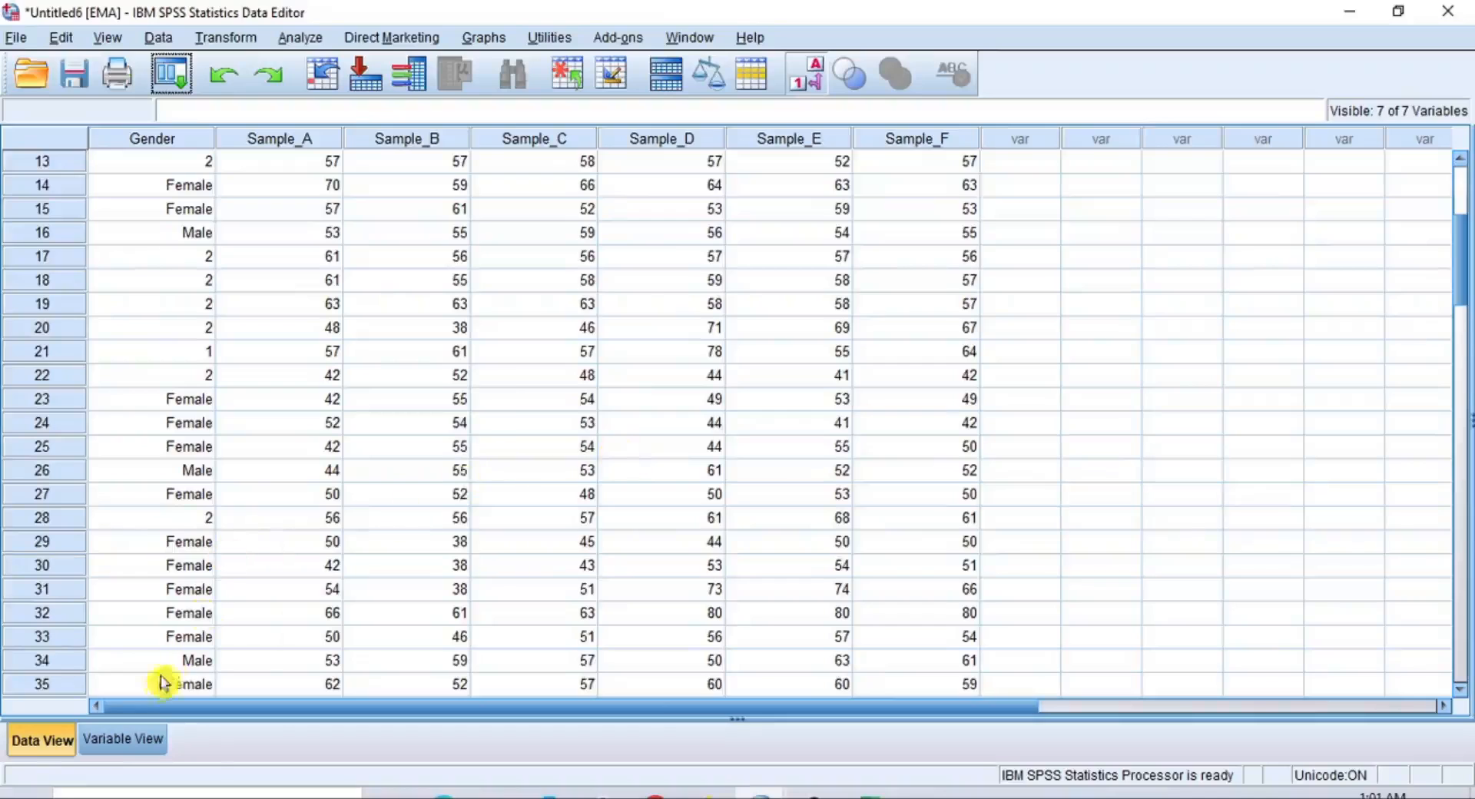
pyautogui.click(198, 143)
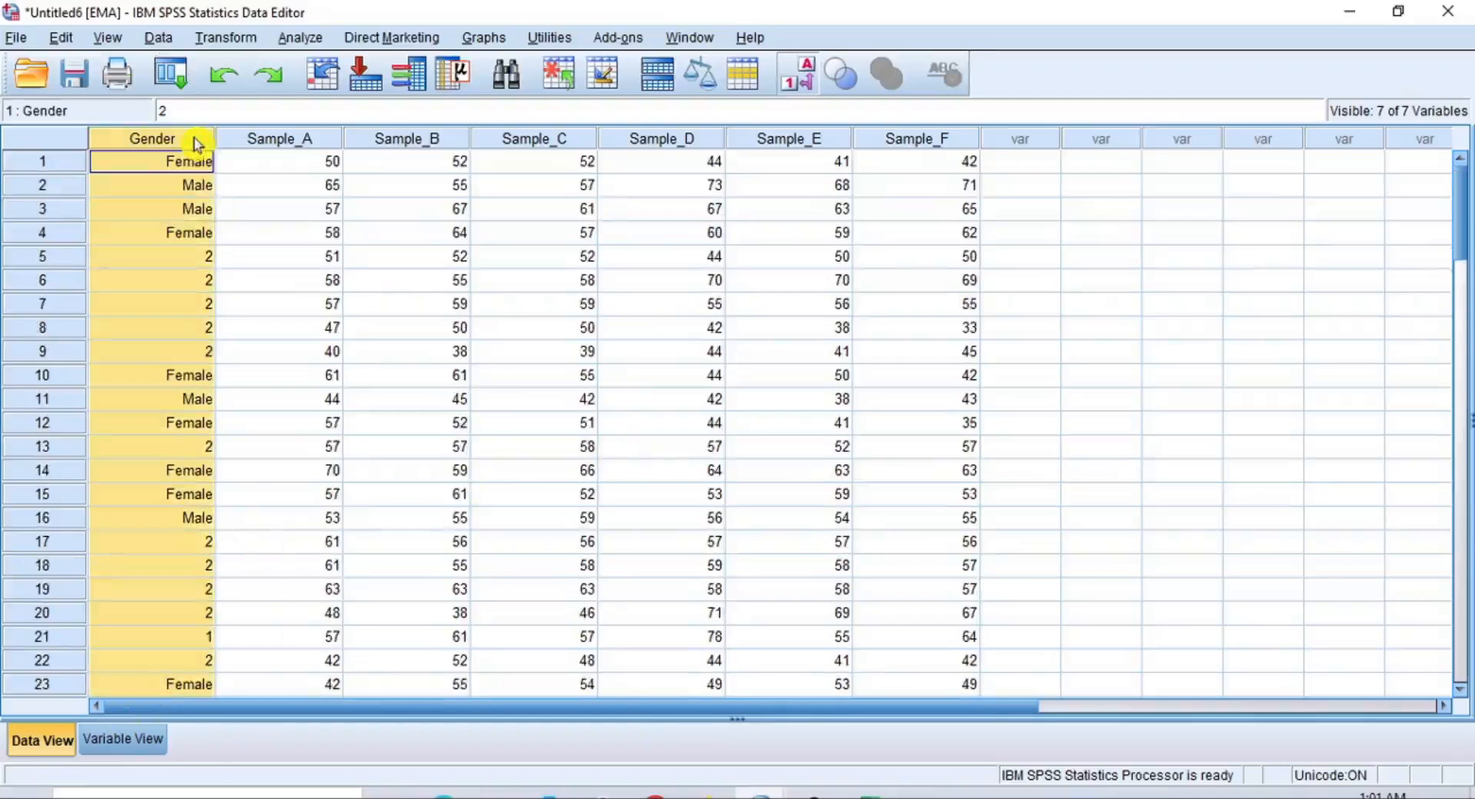
# Inspect the imputed Gender values in rows 5 and 21 of EMA and check the Gender variable's value labels
pyautogui.click(202, 261)
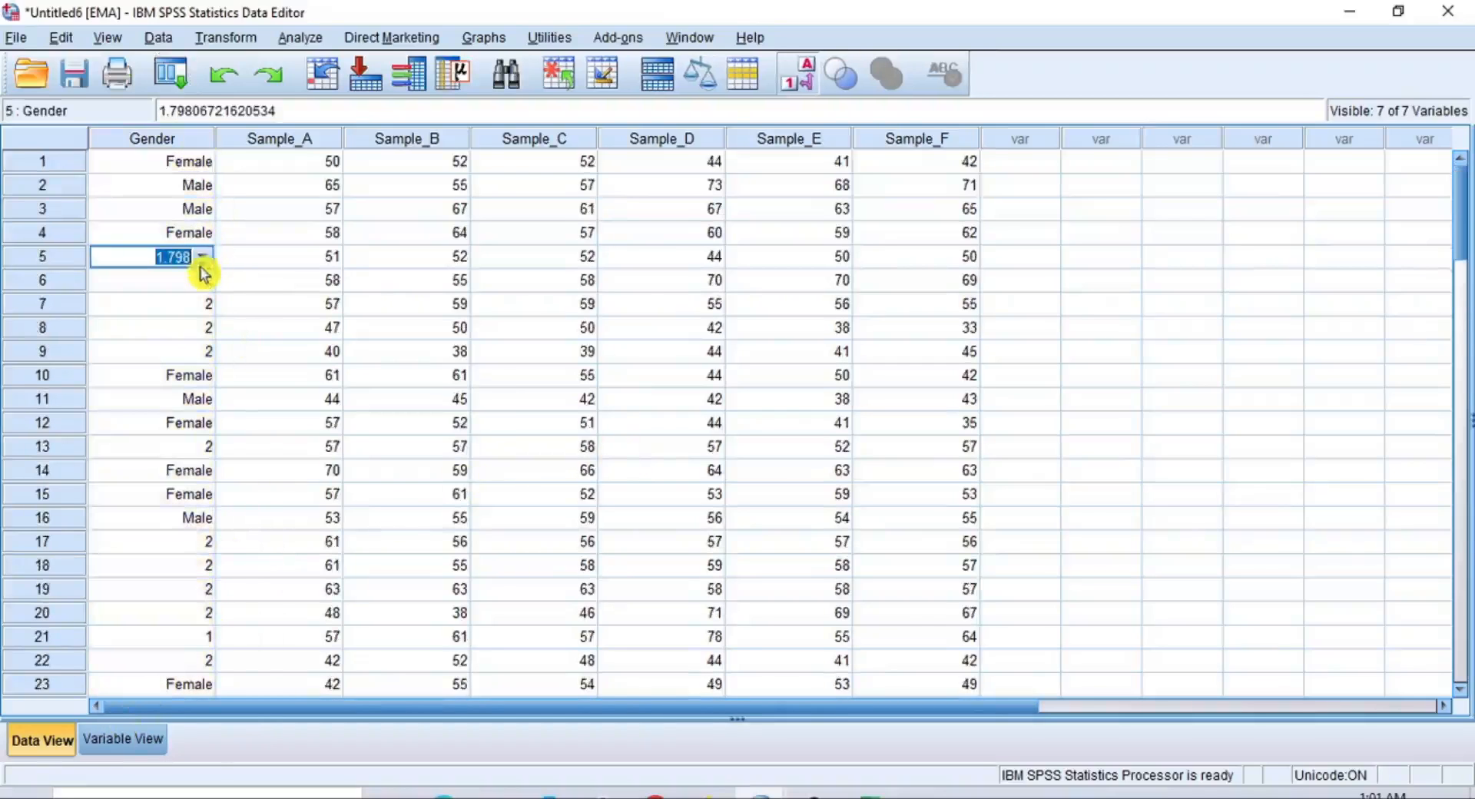
pyautogui.click(207, 641)
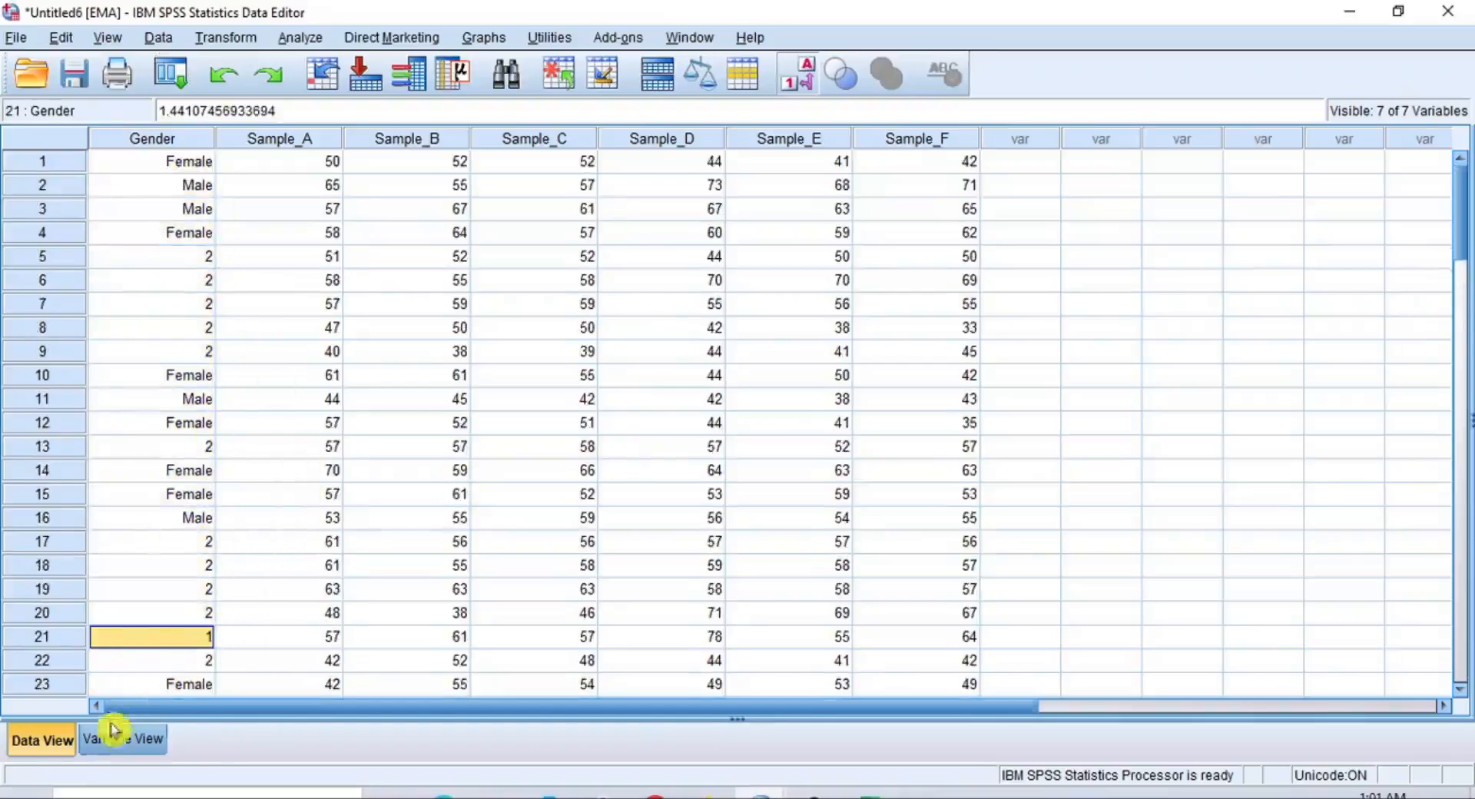
pyautogui.click(130, 742)
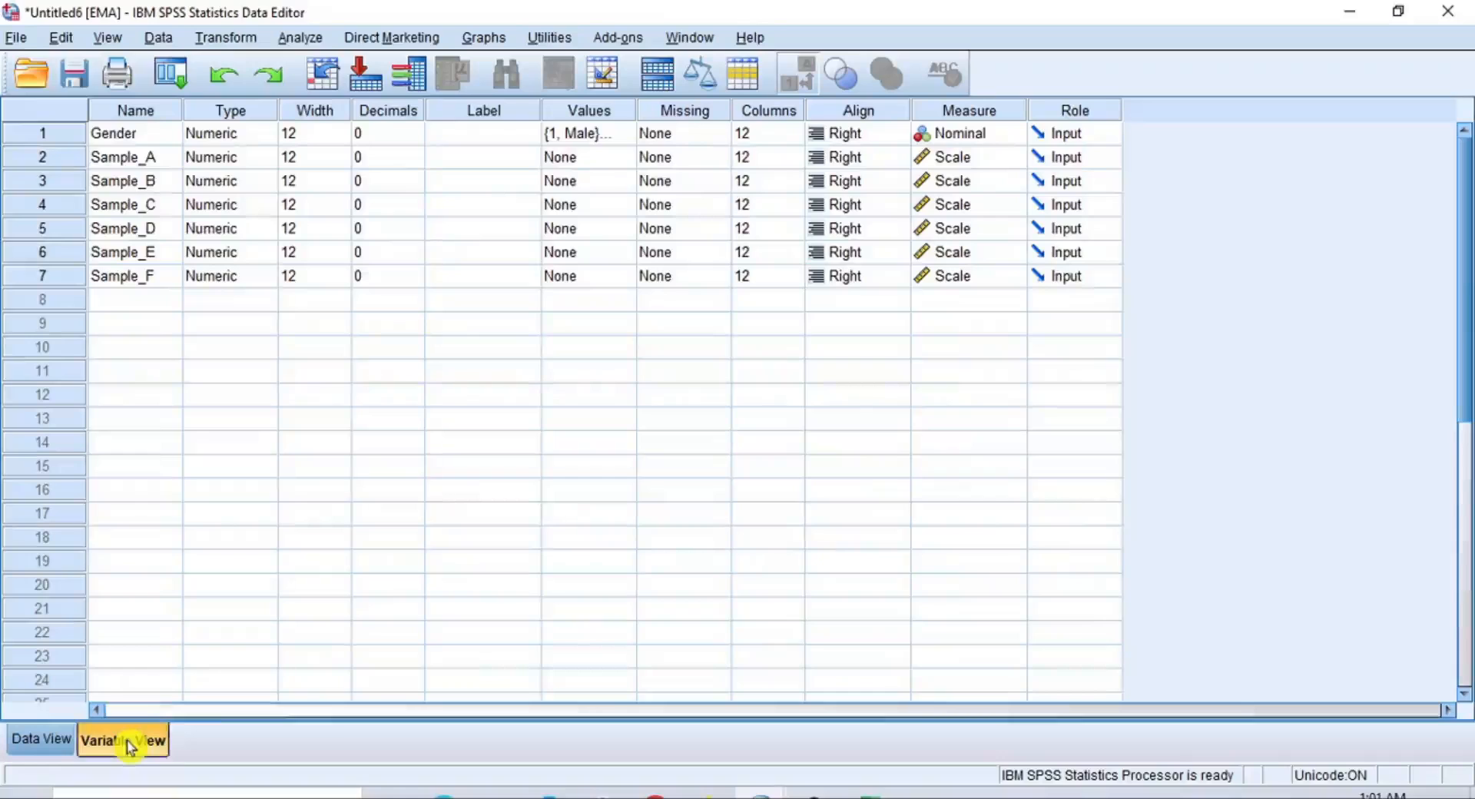
pyautogui.click(123, 138)
pyautogui.click(615, 138)
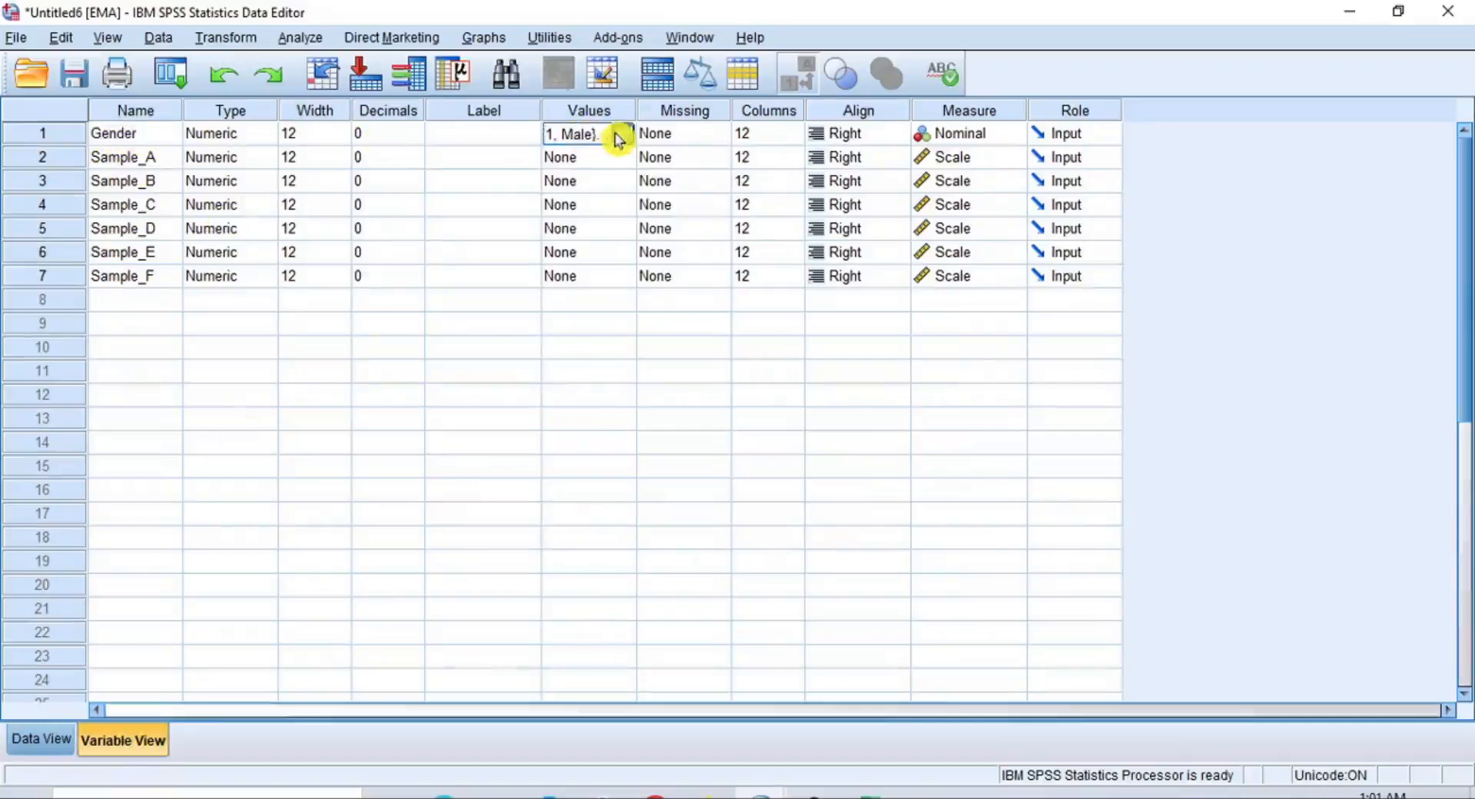
pyautogui.click(621, 142)
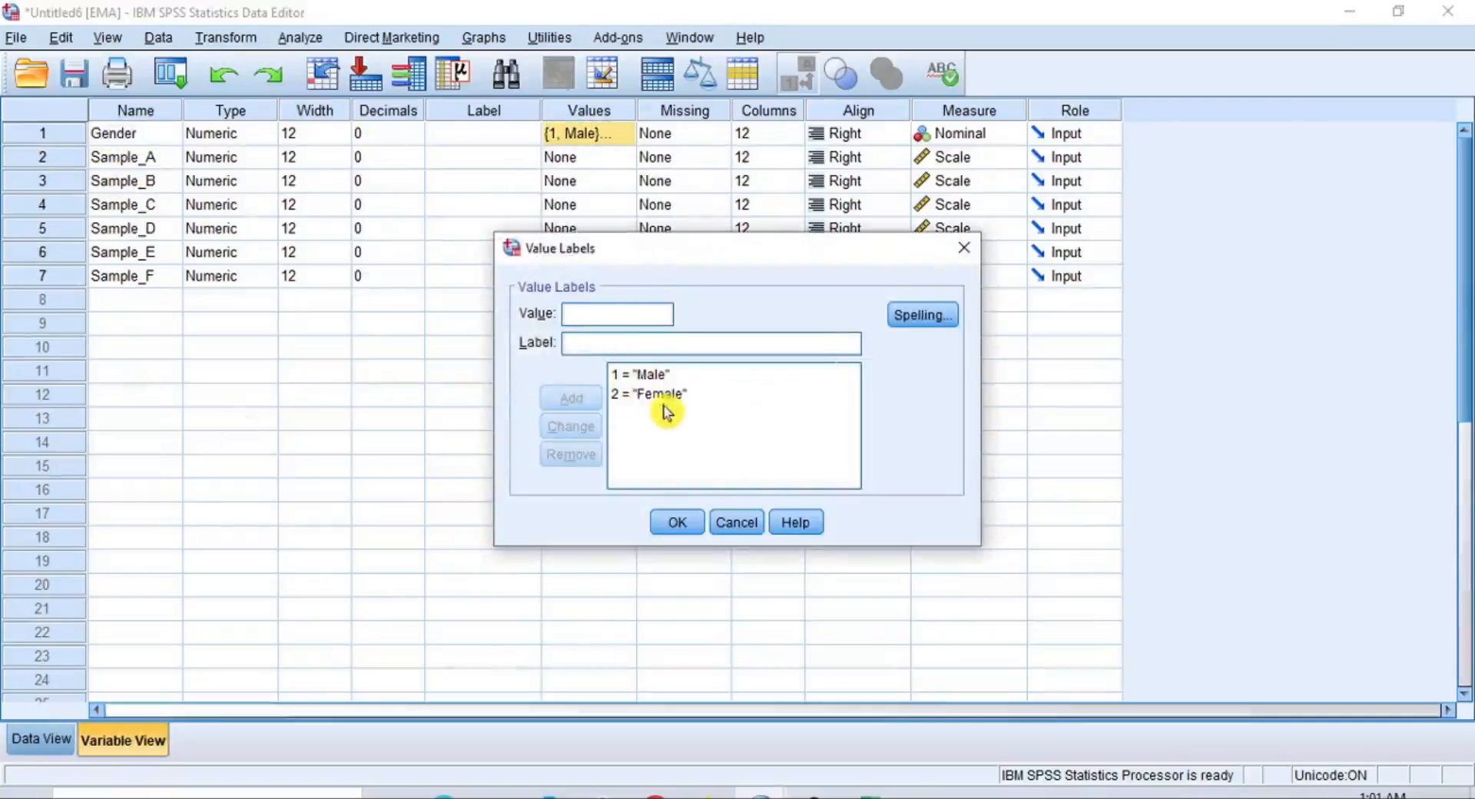
pyautogui.click(677, 522)
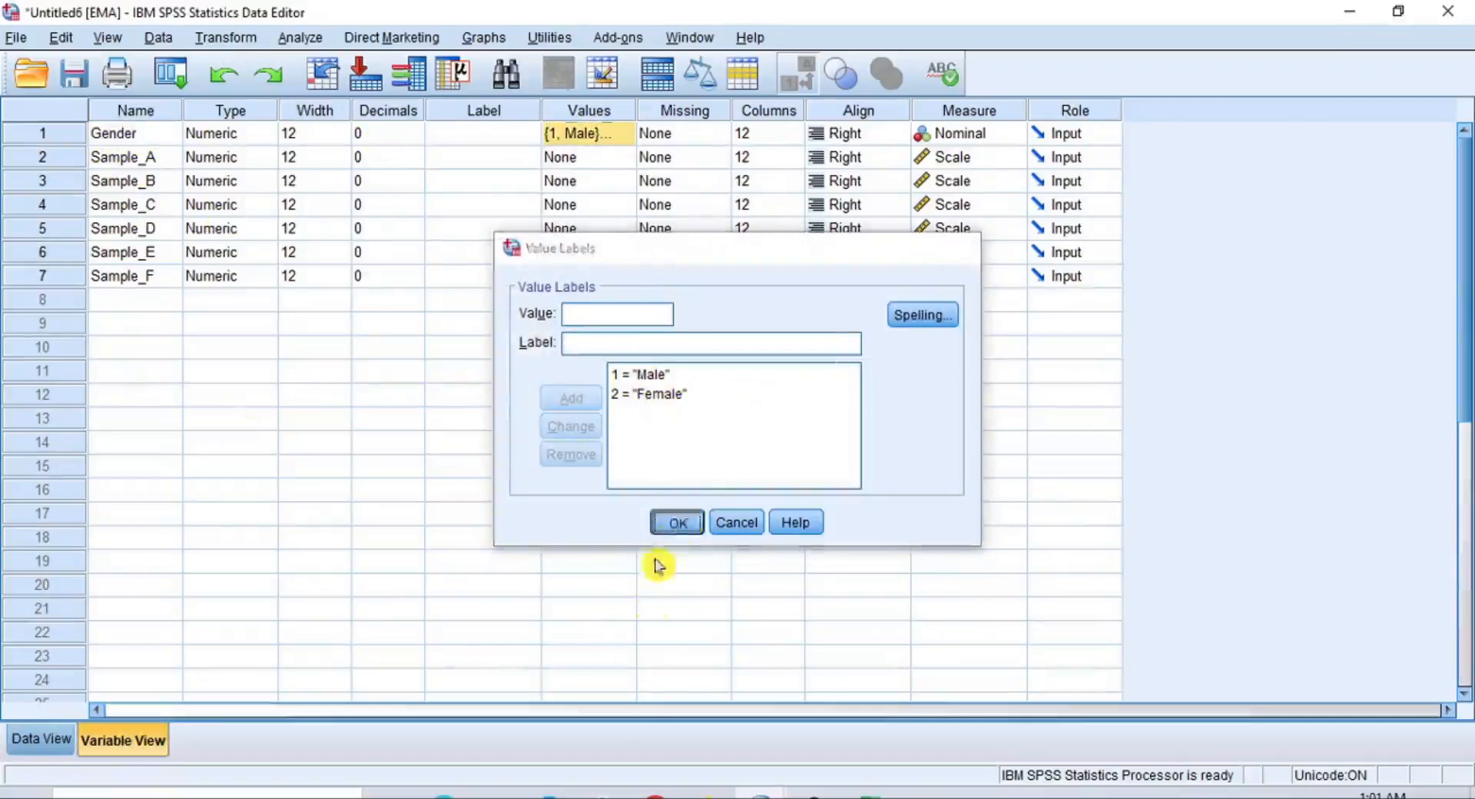
# Switch to the RBI dataset, check the Gender variable's value labels and return to the data
pyautogui.click(766, 796)
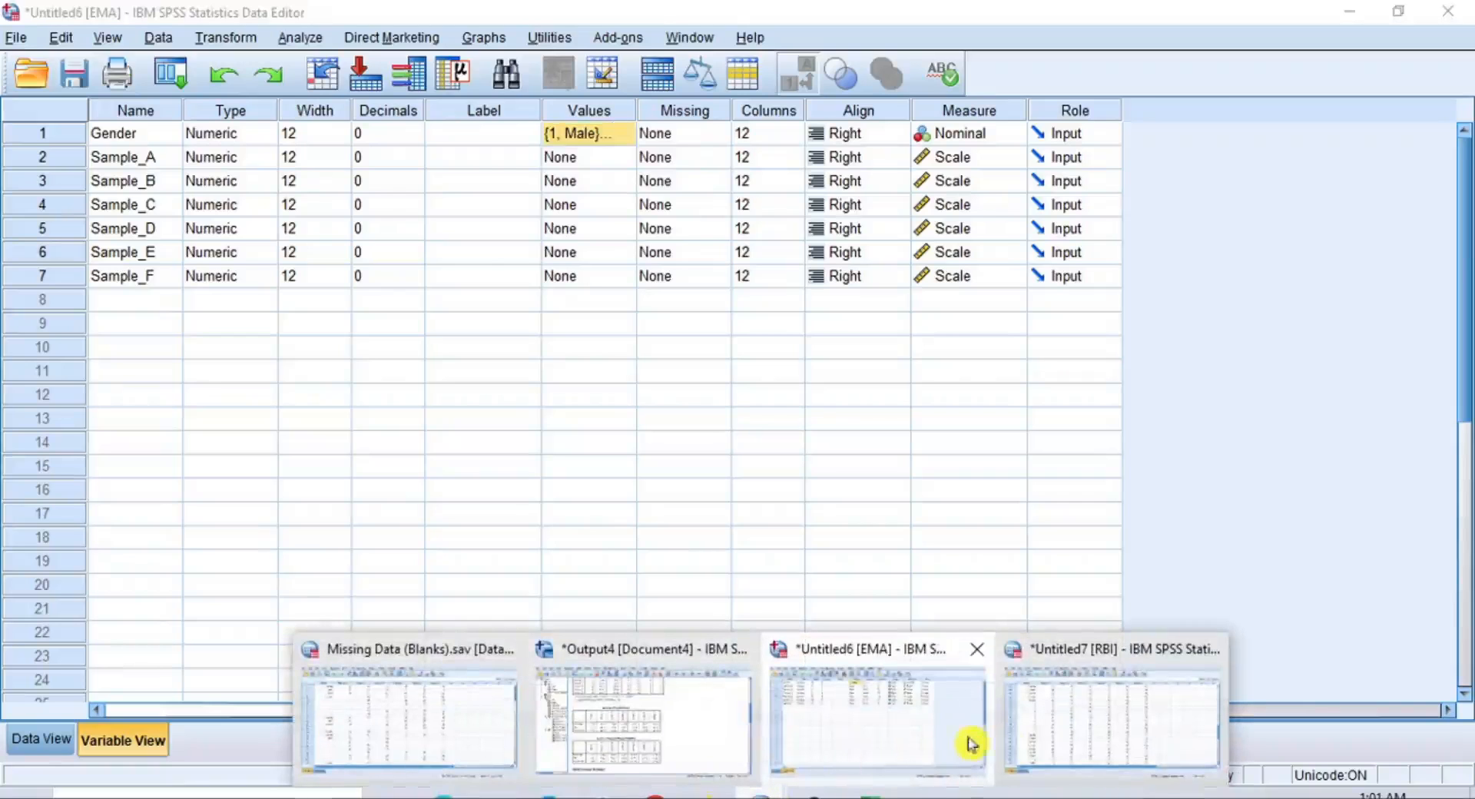
pyautogui.click(1063, 737)
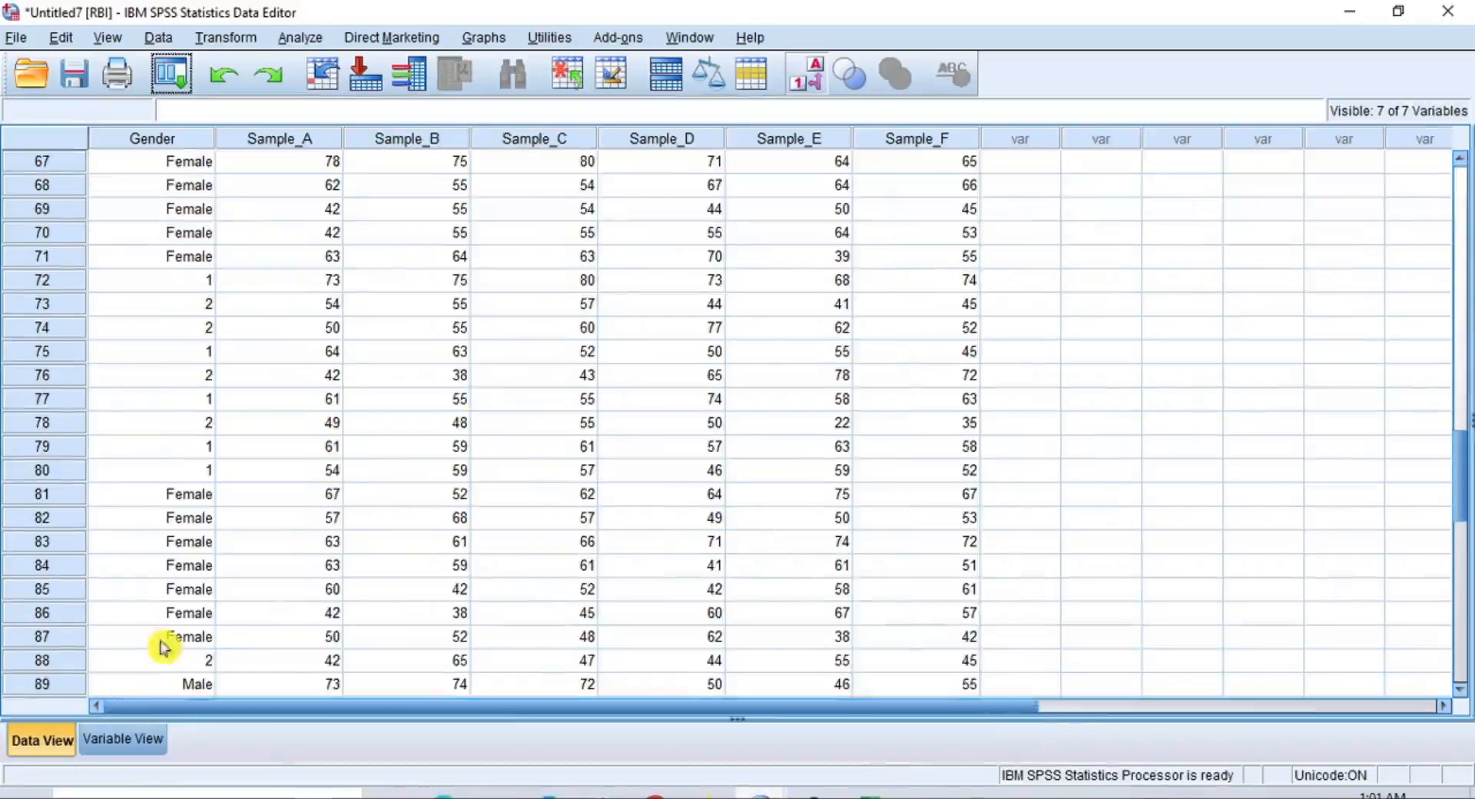
pyautogui.click(142, 739)
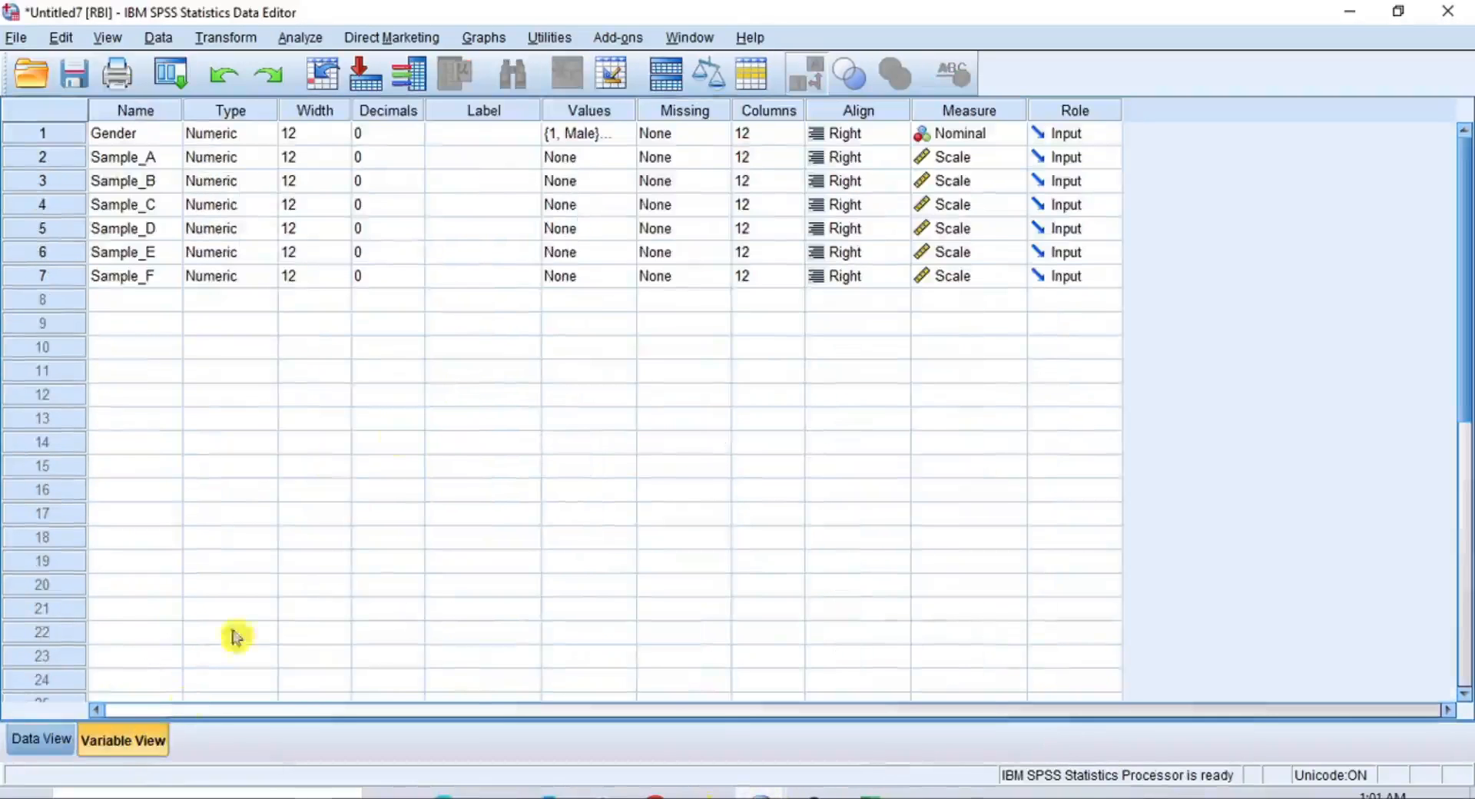
pyautogui.click(624, 135)
pyautogui.click(678, 528)
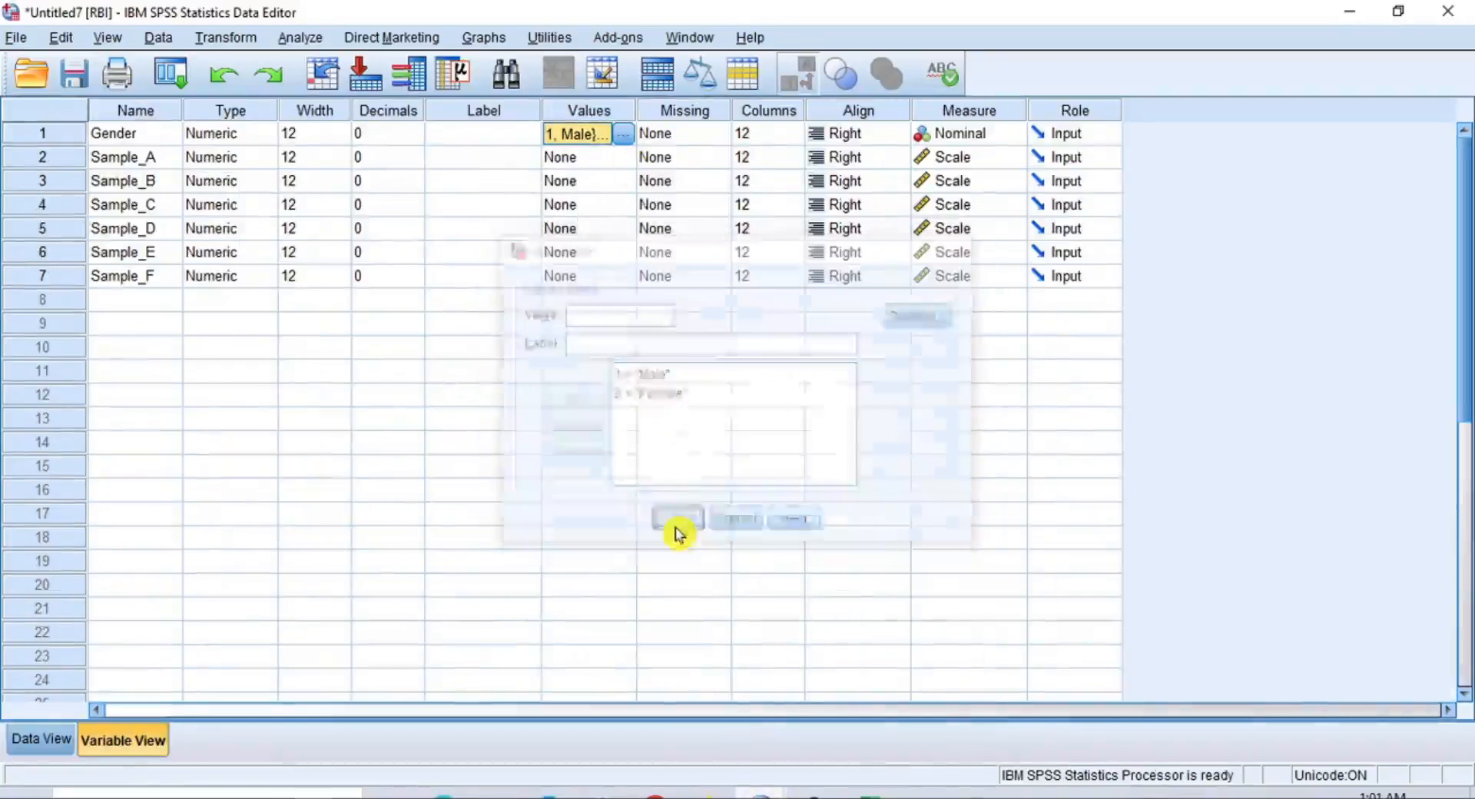
pyautogui.click(59, 742)
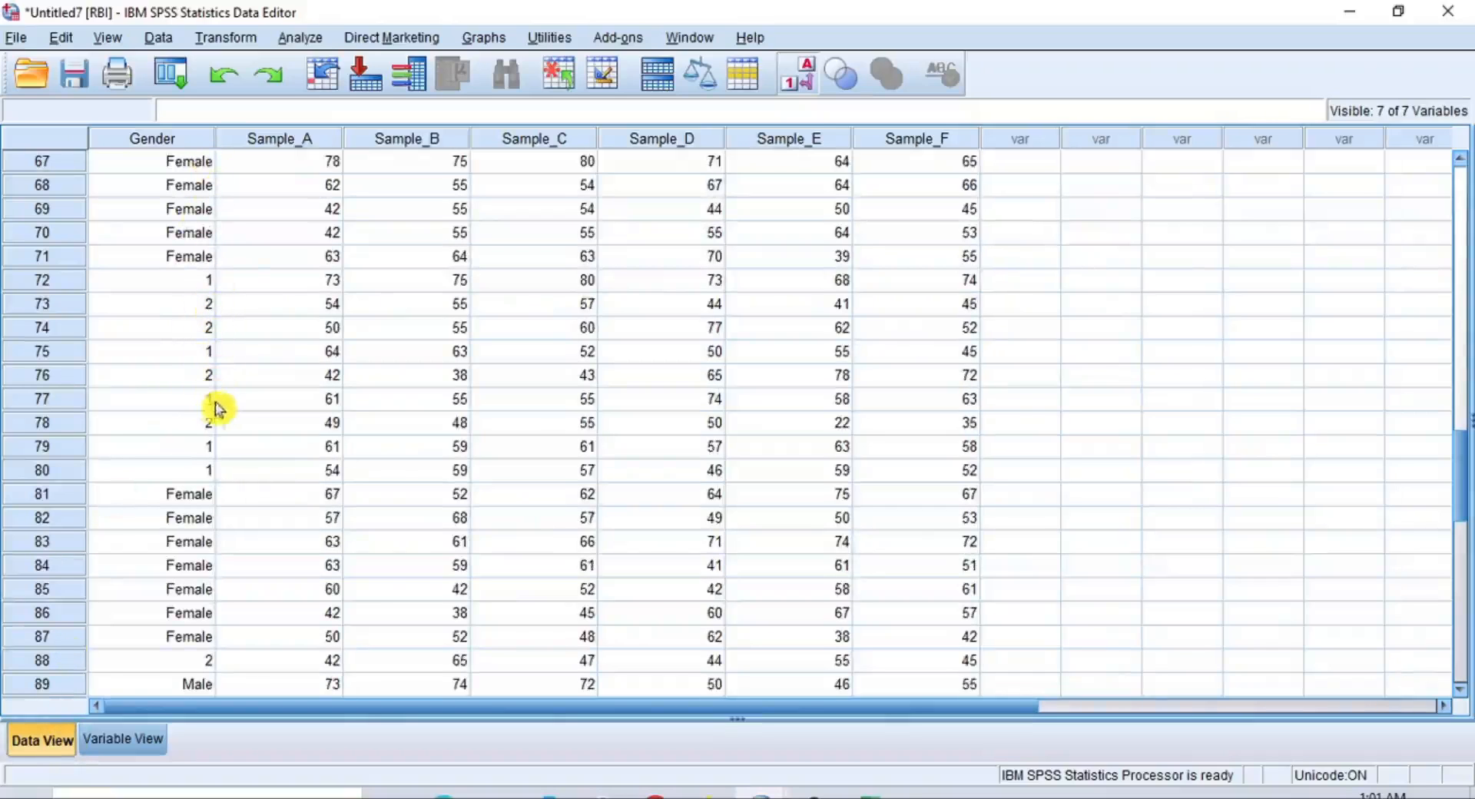
# Replace the imputed Gender value in row 72 of RBI with the label Male
pyautogui.click(205, 283)
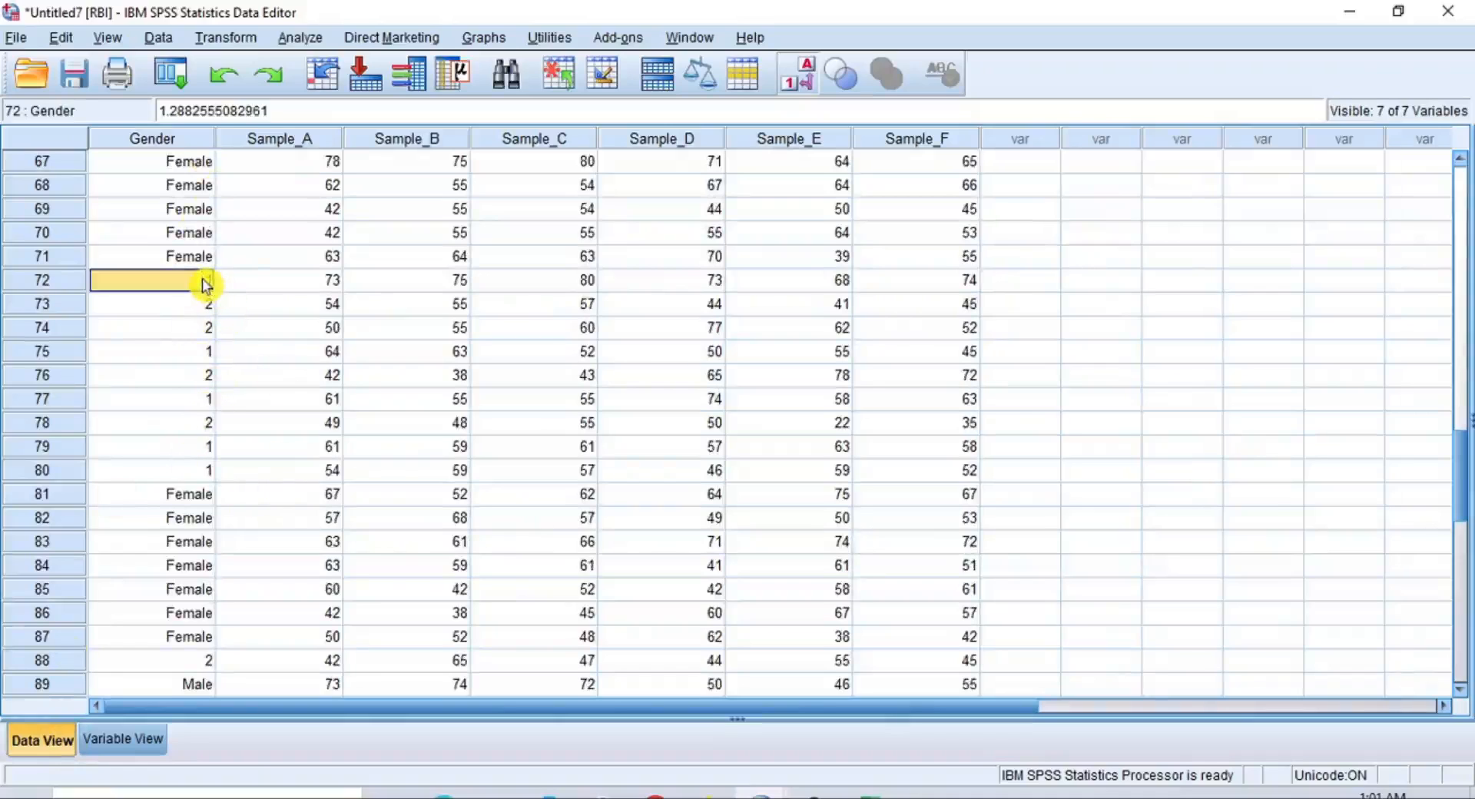
pyautogui.doubleClick(209, 286)
pyautogui.click(204, 282)
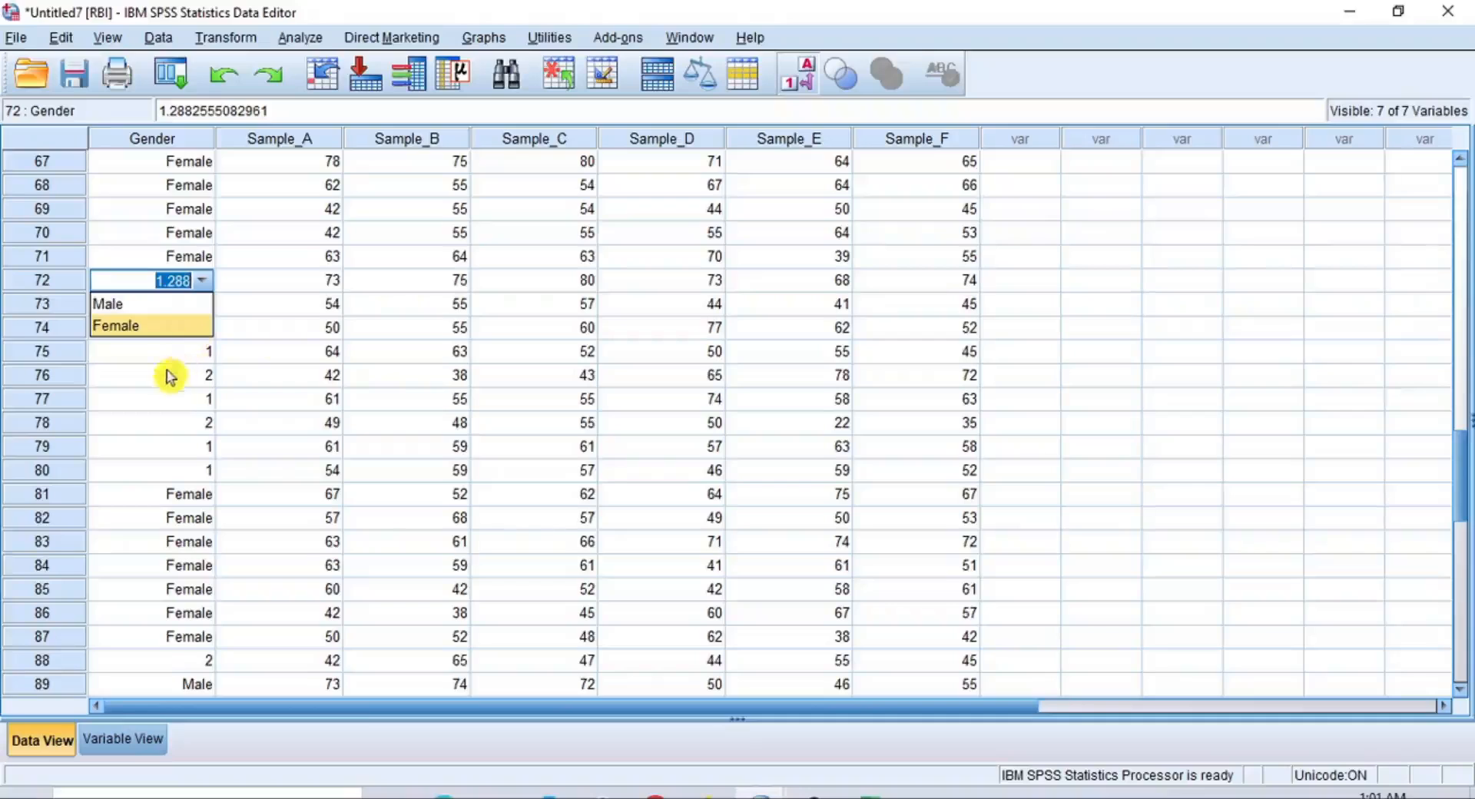
pyautogui.click(294, 311)
pyautogui.click(212, 283)
pyautogui.doubleClick(212, 283)
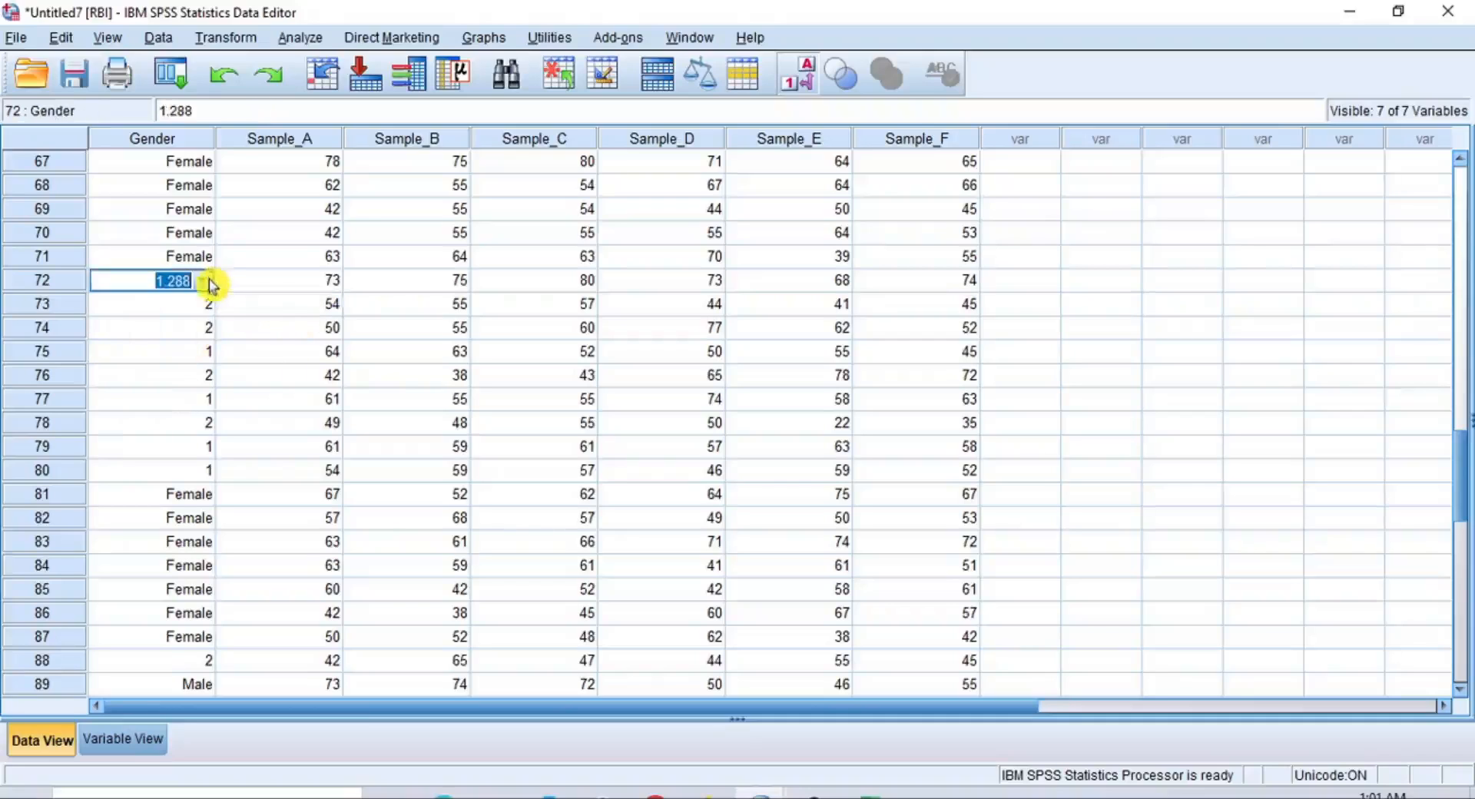
pyautogui.click(204, 284)
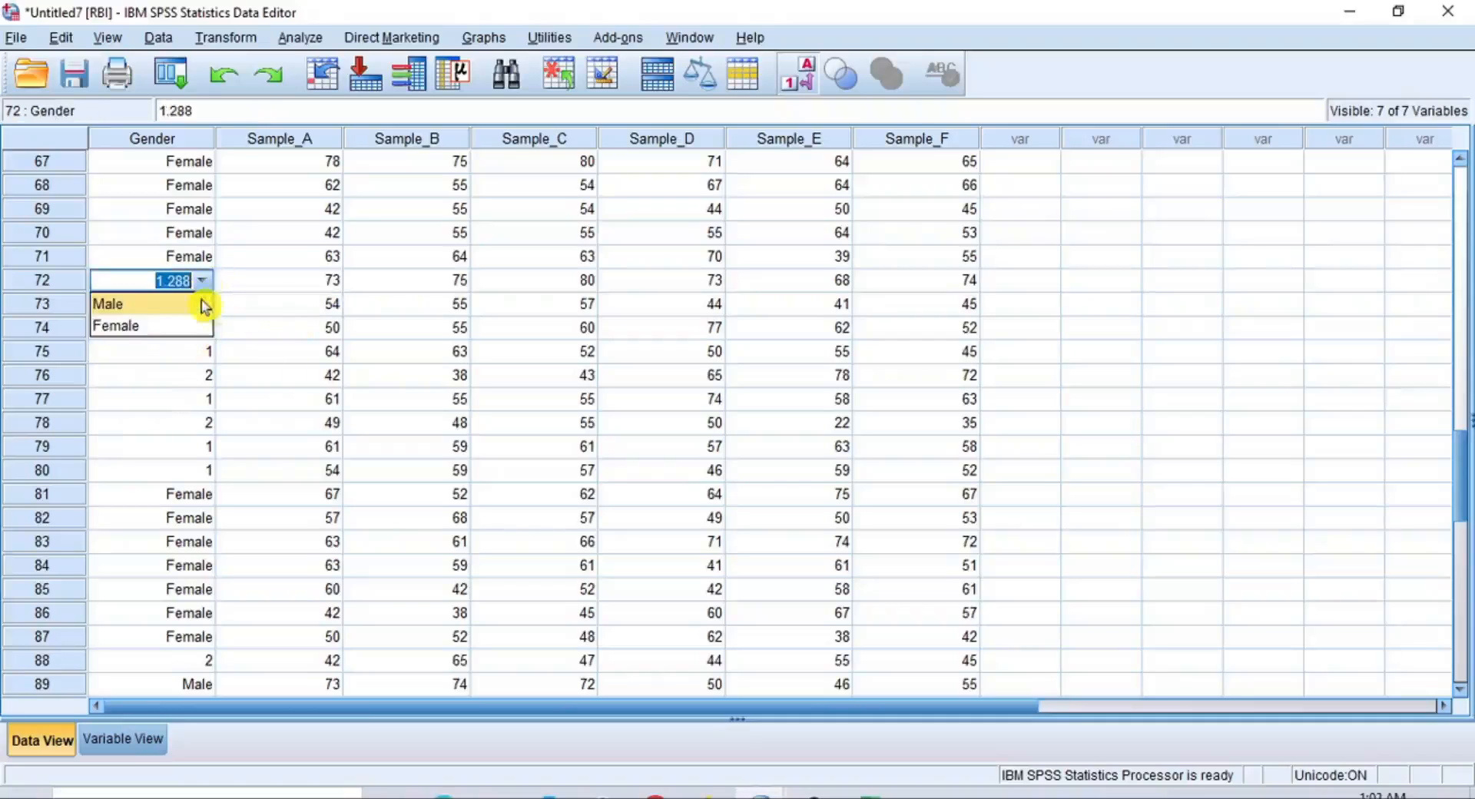
pyautogui.click(204, 306)
# Replace the imputed Gender values in rows 73 and 74 with the label Female
pyautogui.doubleClick(203, 305)
pyautogui.click(204, 304)
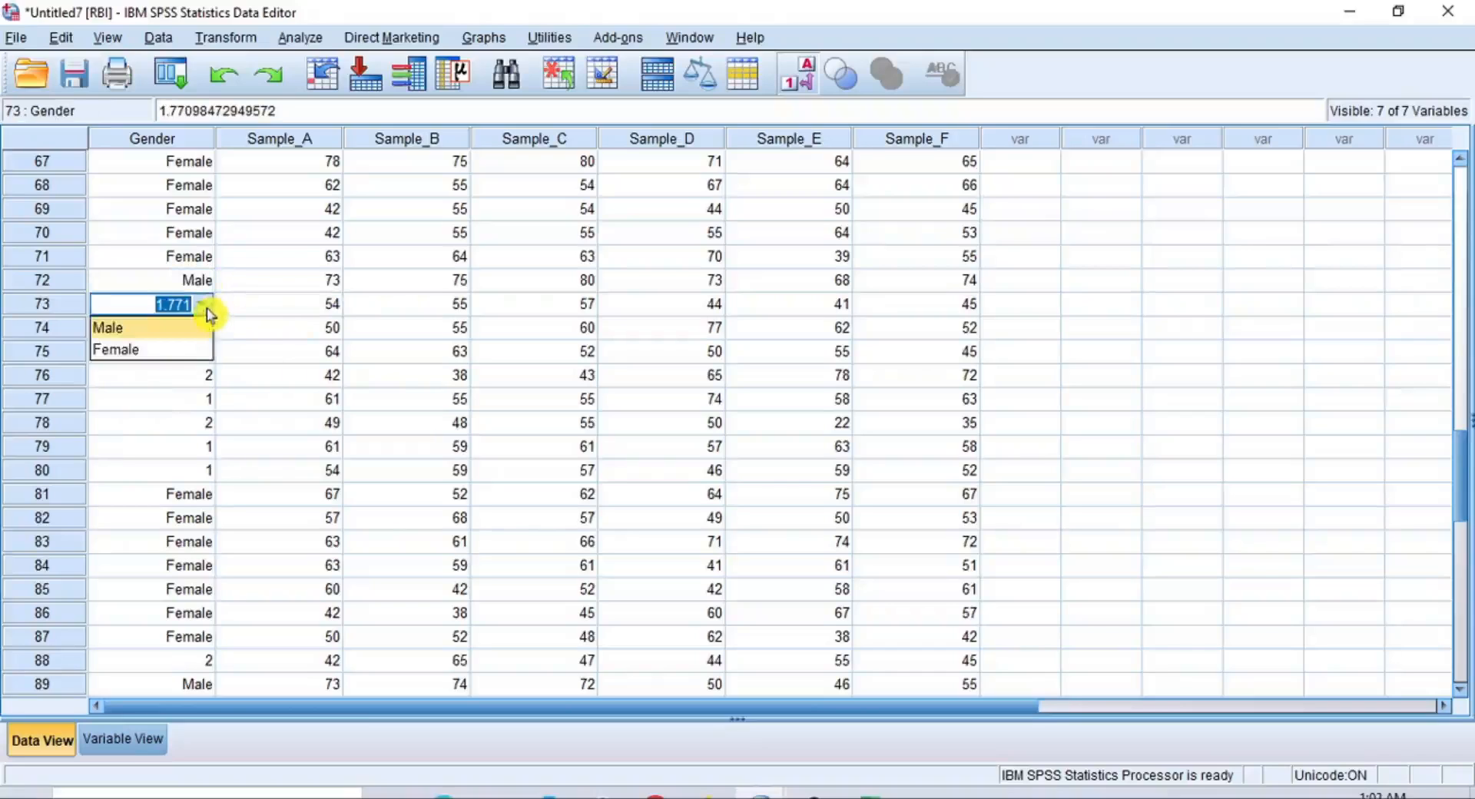
pyautogui.click(204, 349)
pyautogui.click(204, 328)
pyautogui.doubleClick(204, 329)
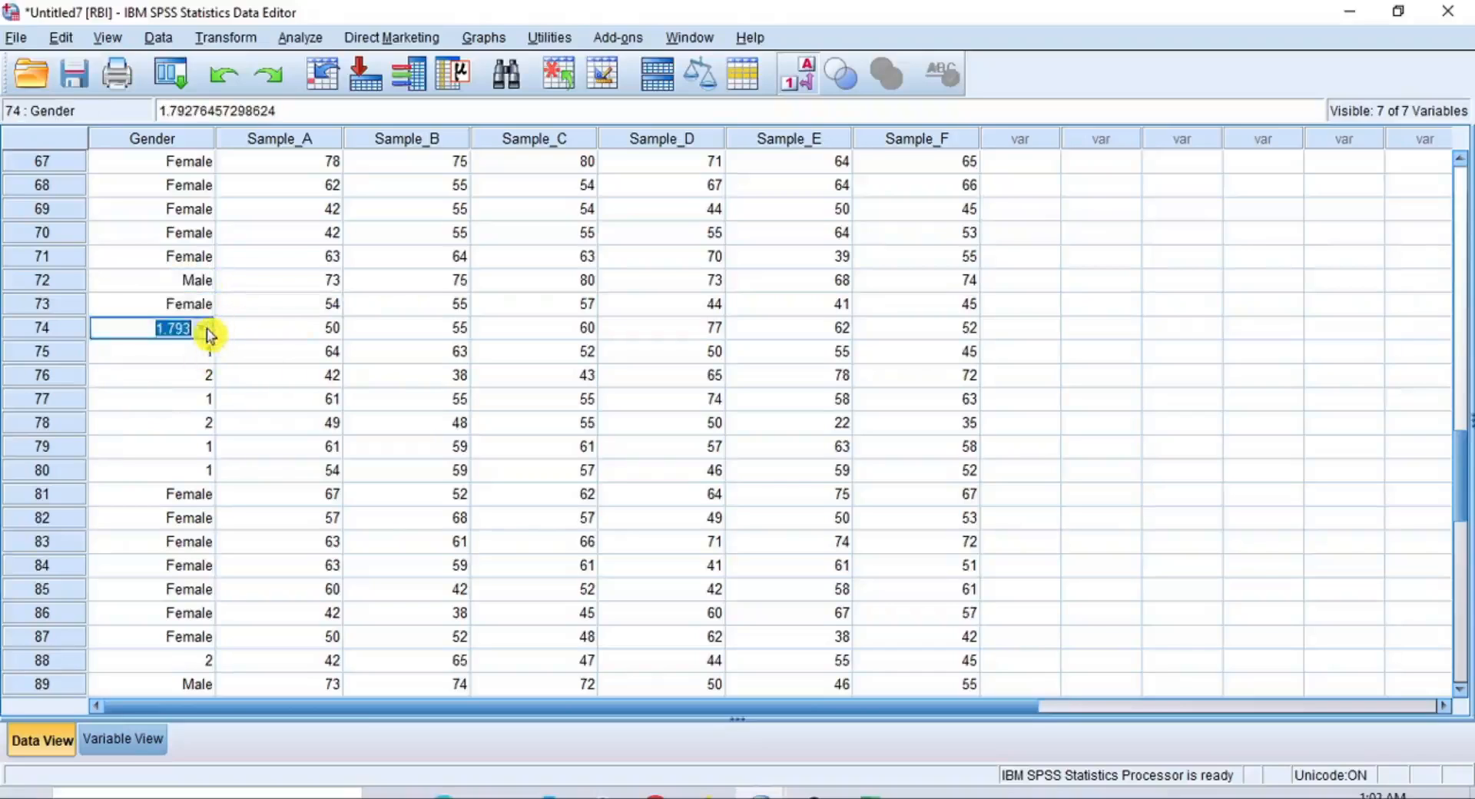
pyautogui.click(204, 328)
pyautogui.click(204, 373)
# Set Gender to Male in row 75 and to Female in row 76
pyautogui.click(206, 352)
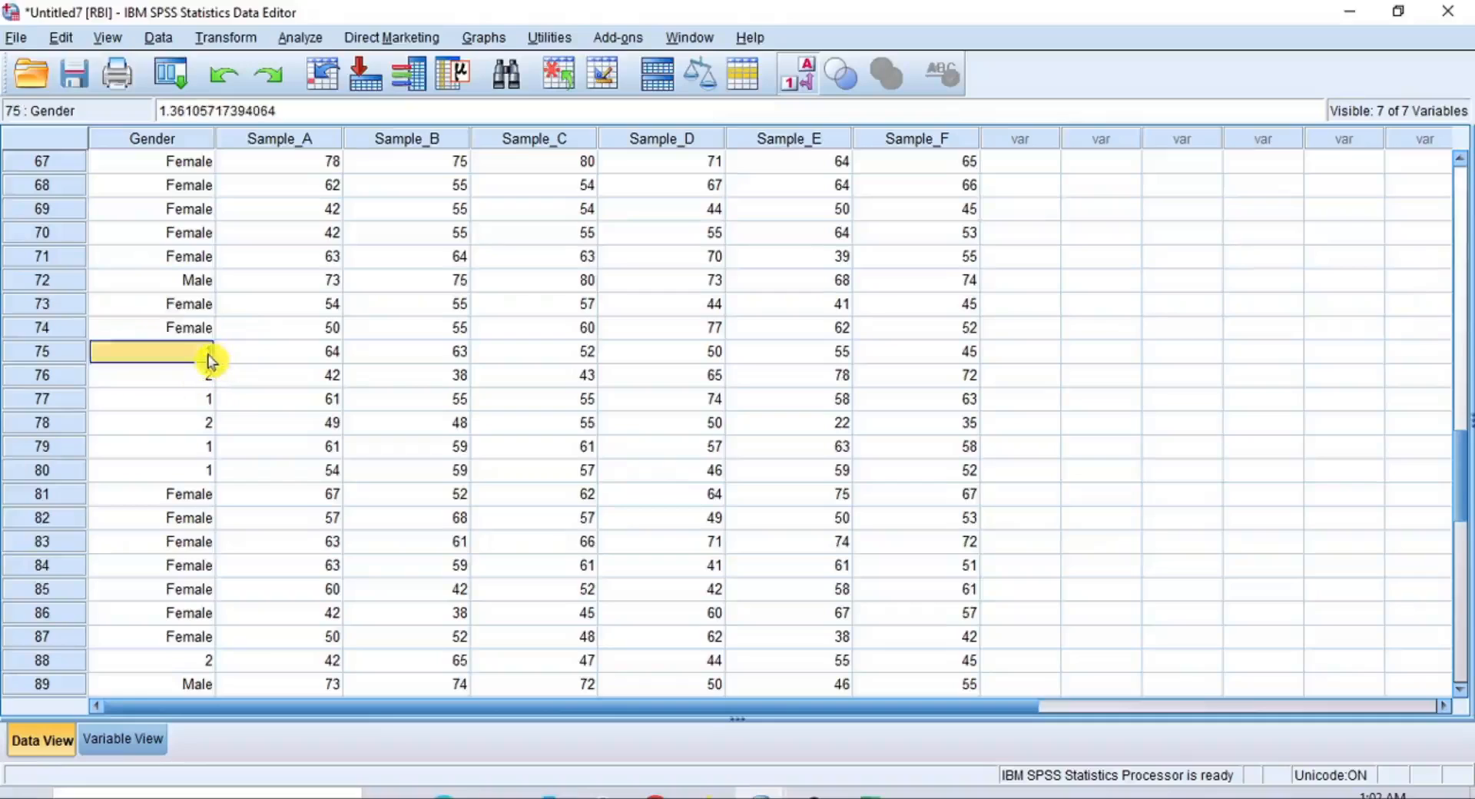
pyautogui.doubleClick(206, 352)
pyautogui.click(204, 352)
pyautogui.click(198, 381)
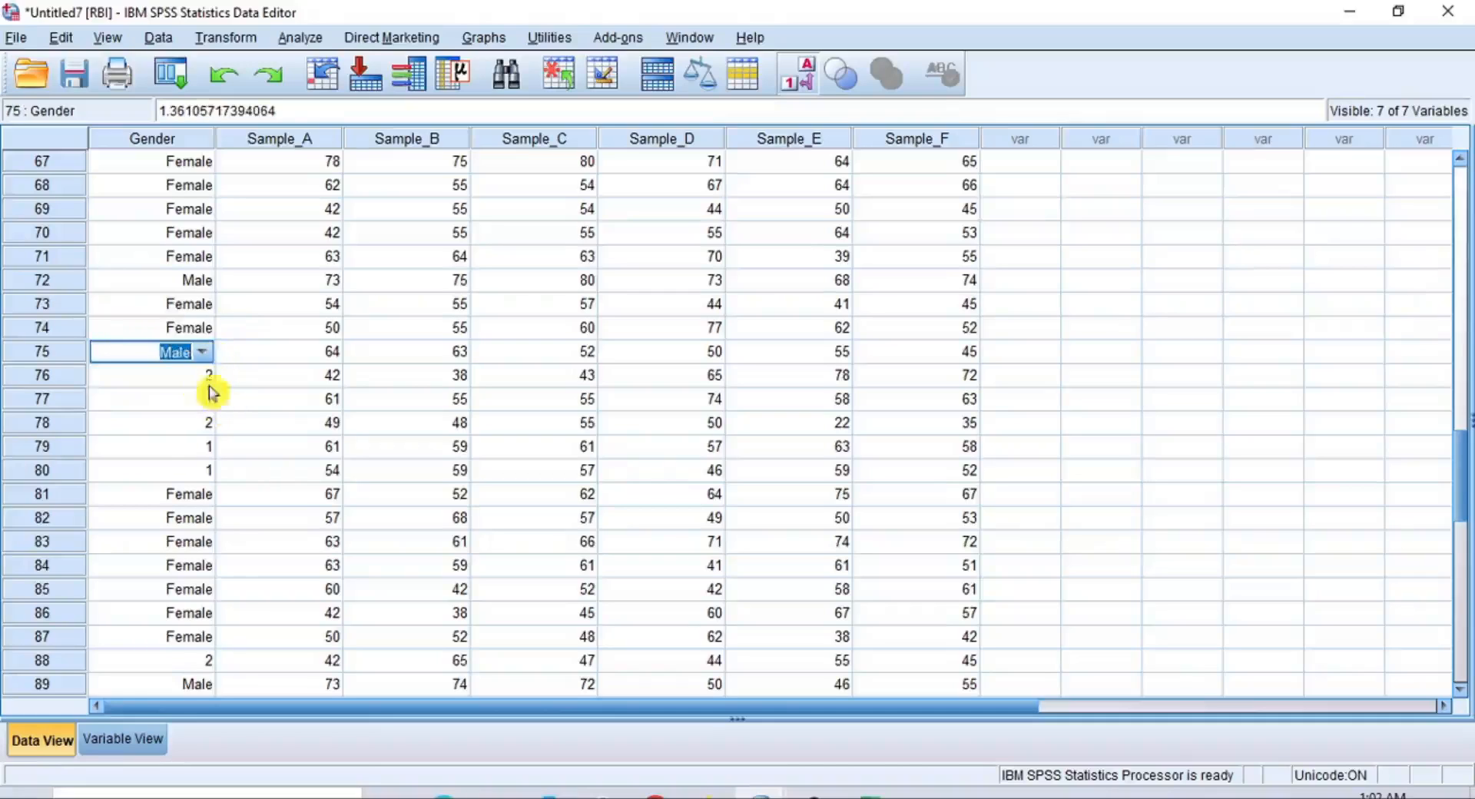
pyautogui.doubleClick(204, 376)
pyautogui.click(208, 377)
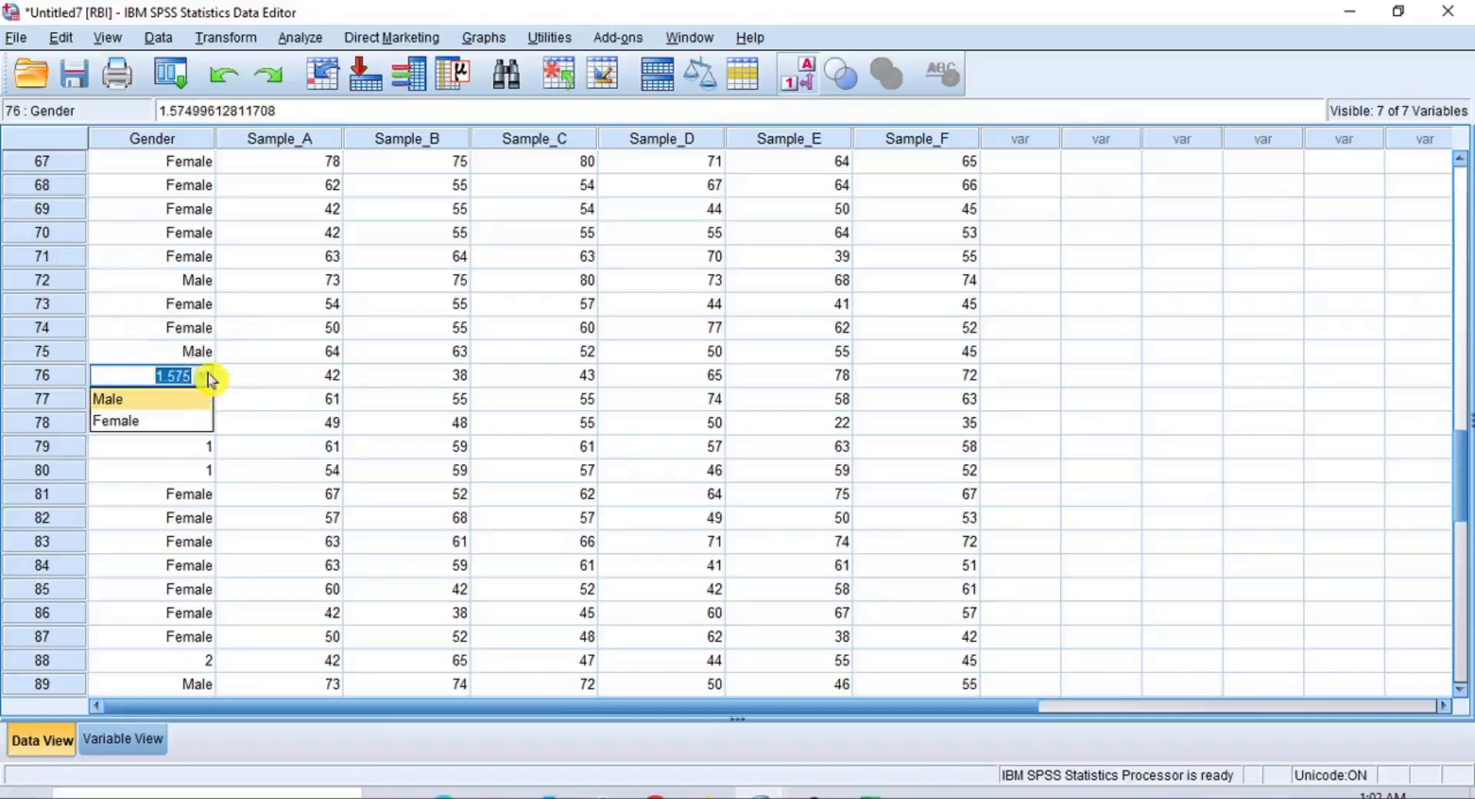
pyautogui.click(197, 421)
# Set Gender to Male in row 77 and to Female in row 78
pyautogui.click(204, 406)
pyautogui.doubleClick(206, 407)
pyautogui.click(206, 411)
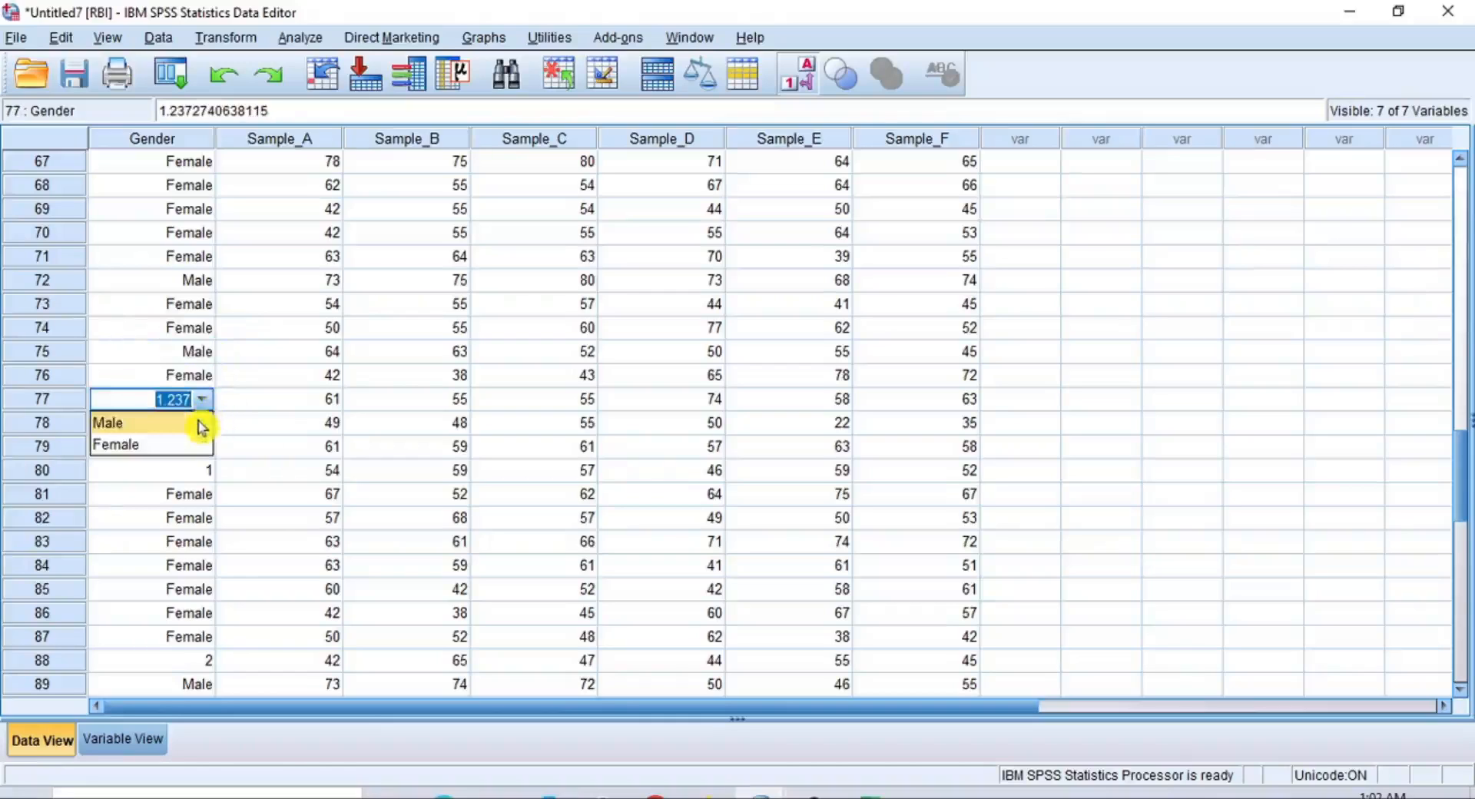
pyautogui.click(200, 422)
pyautogui.doubleClick(206, 430)
pyautogui.click(203, 427)
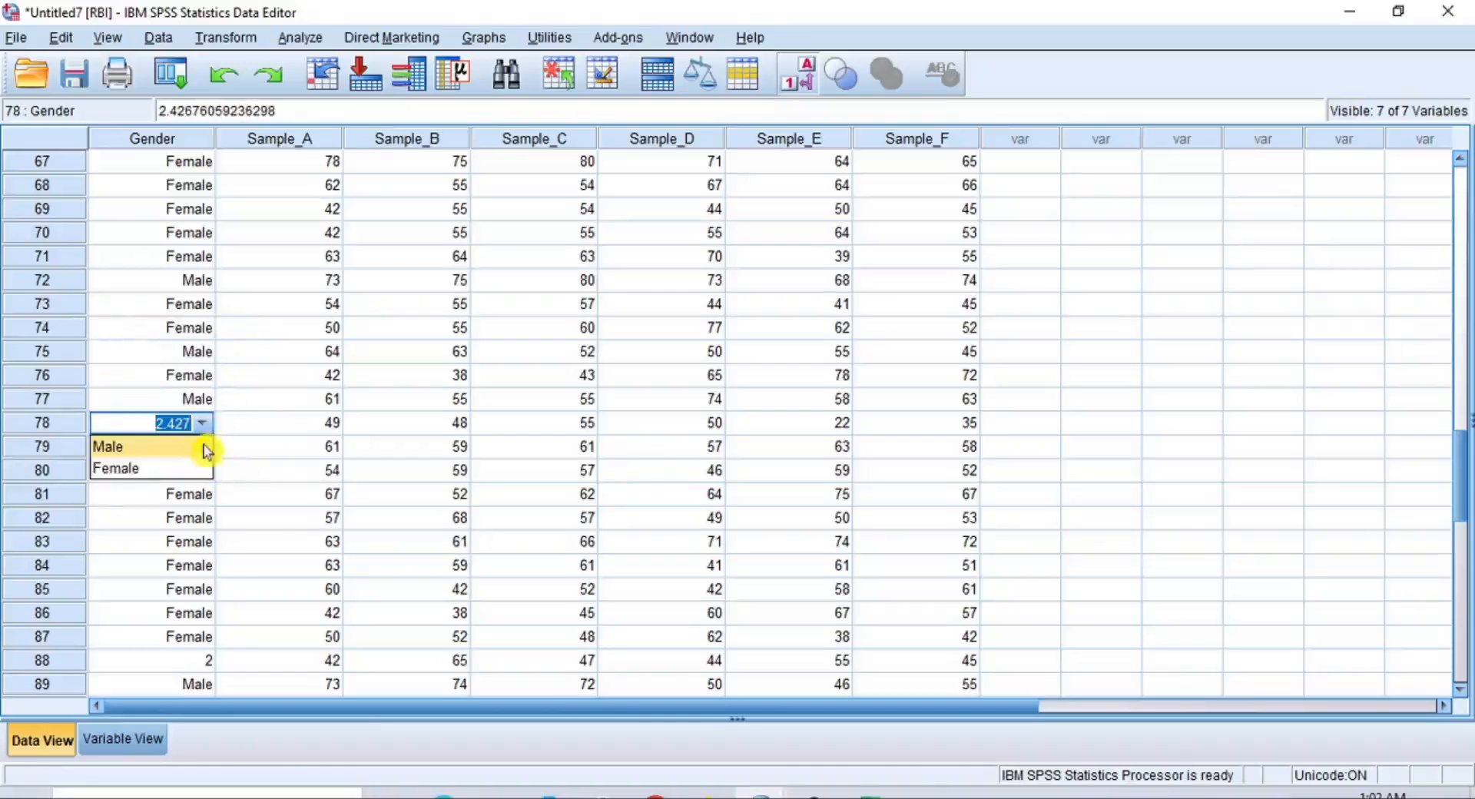
pyautogui.click(205, 465)
# Replace the imputed Gender values in rows 79 and 80 with the label Male
pyautogui.click(204, 450)
pyautogui.doubleClick(205, 450)
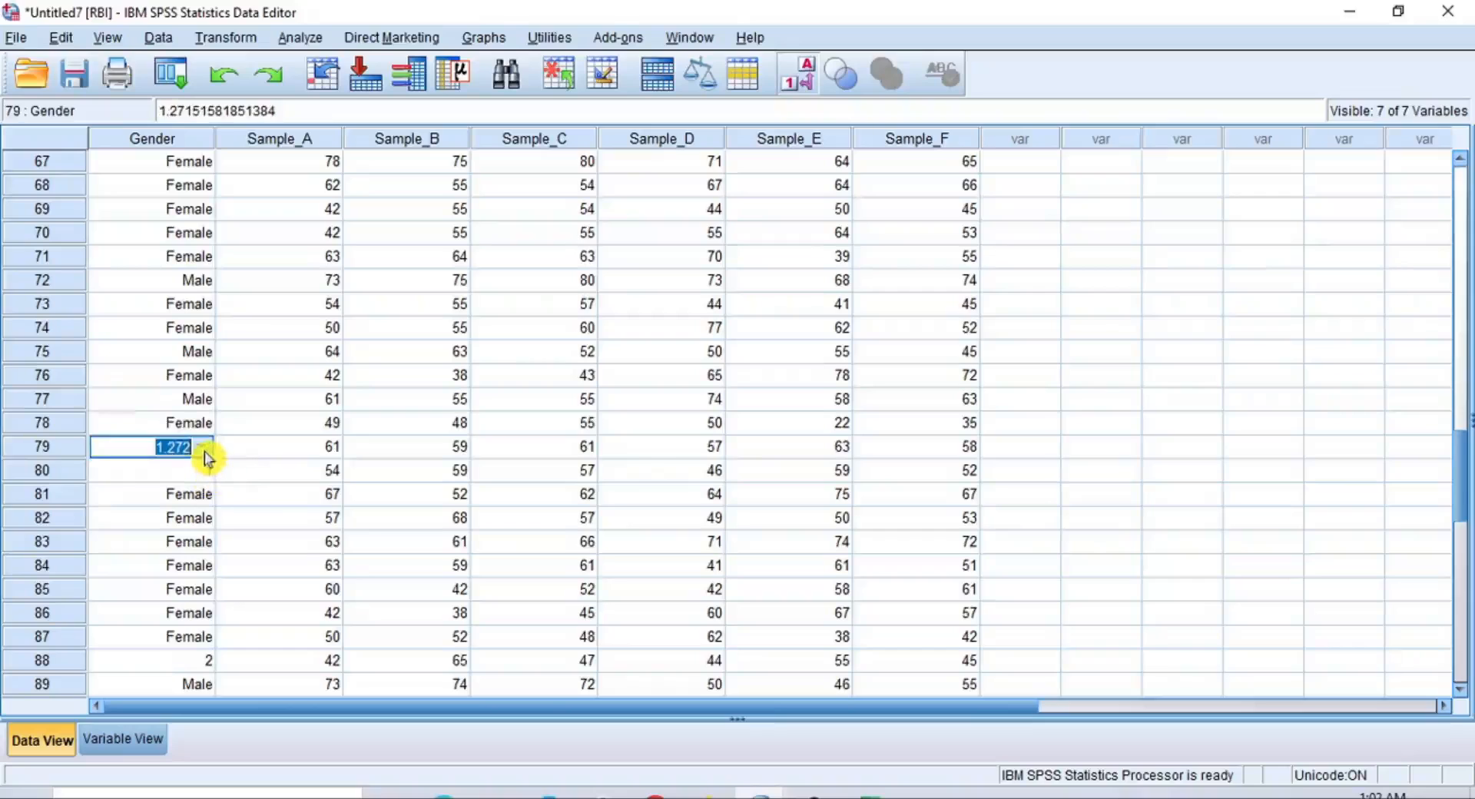
pyautogui.click(204, 450)
pyautogui.click(205, 470)
pyautogui.click(204, 470)
pyautogui.doubleClick(204, 471)
pyautogui.click(205, 471)
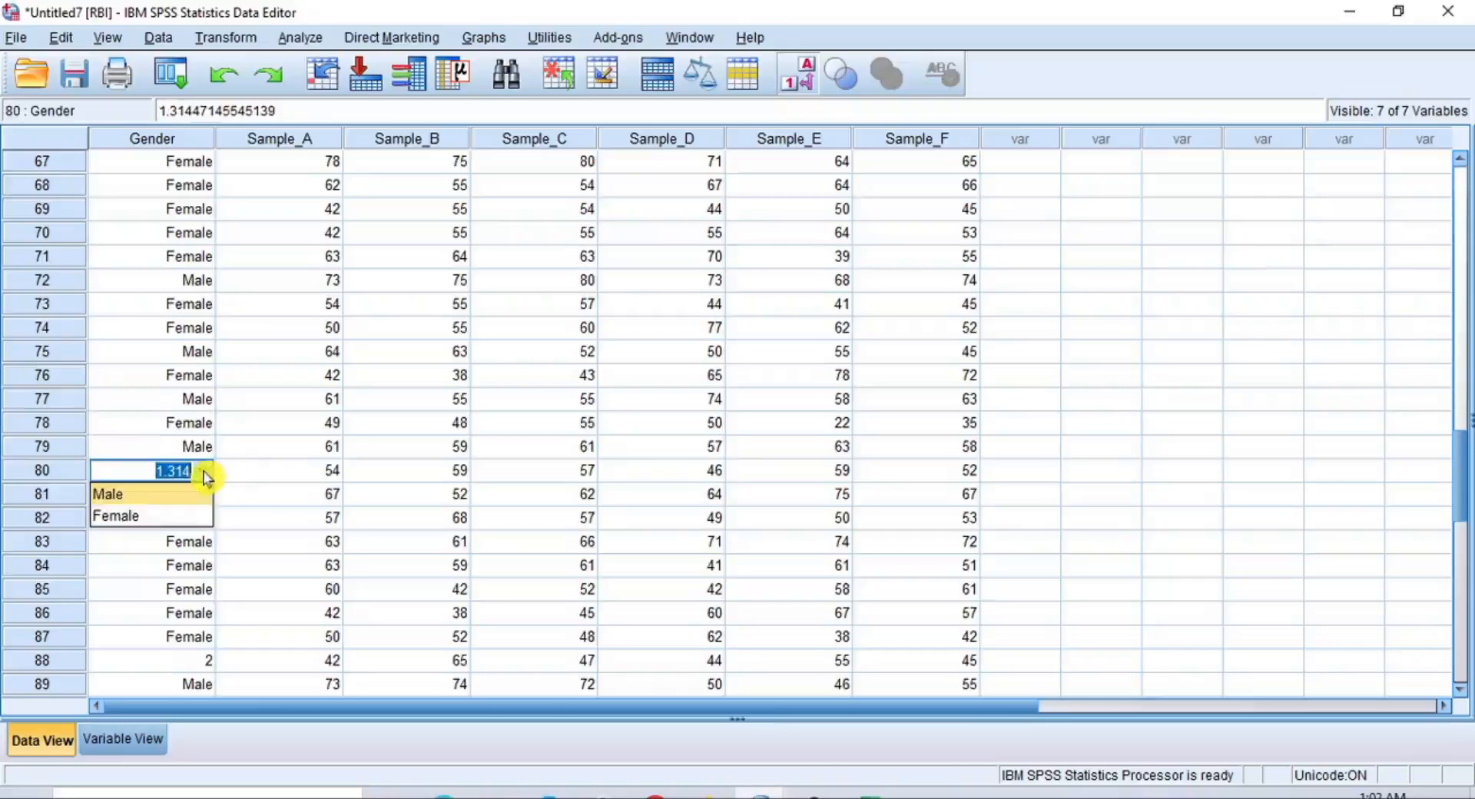
pyautogui.click(201, 494)
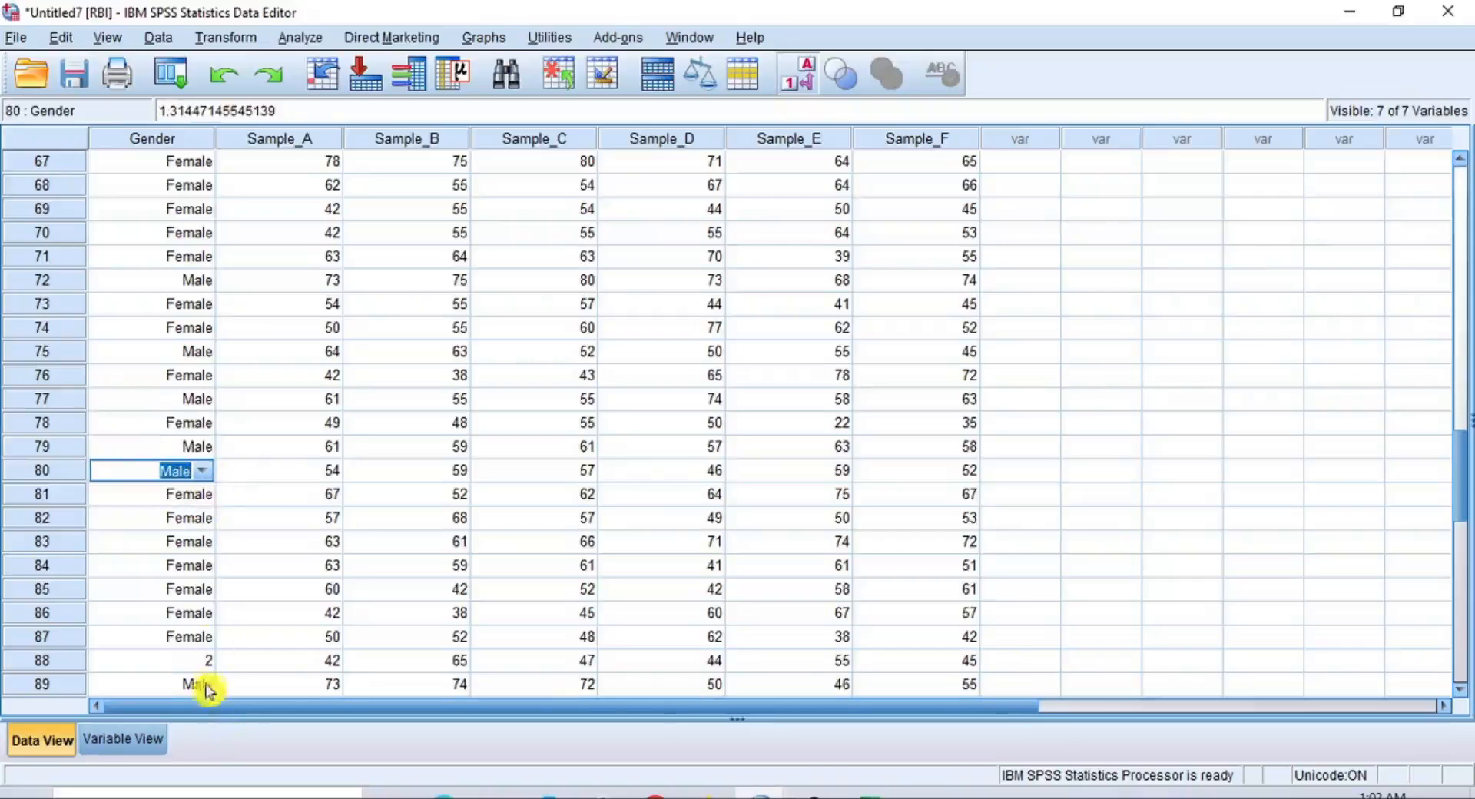
# Replace the imputed Gender value in row 88 with the label Female
pyautogui.click(209, 662)
pyautogui.doubleClick(209, 662)
pyautogui.click(209, 662)
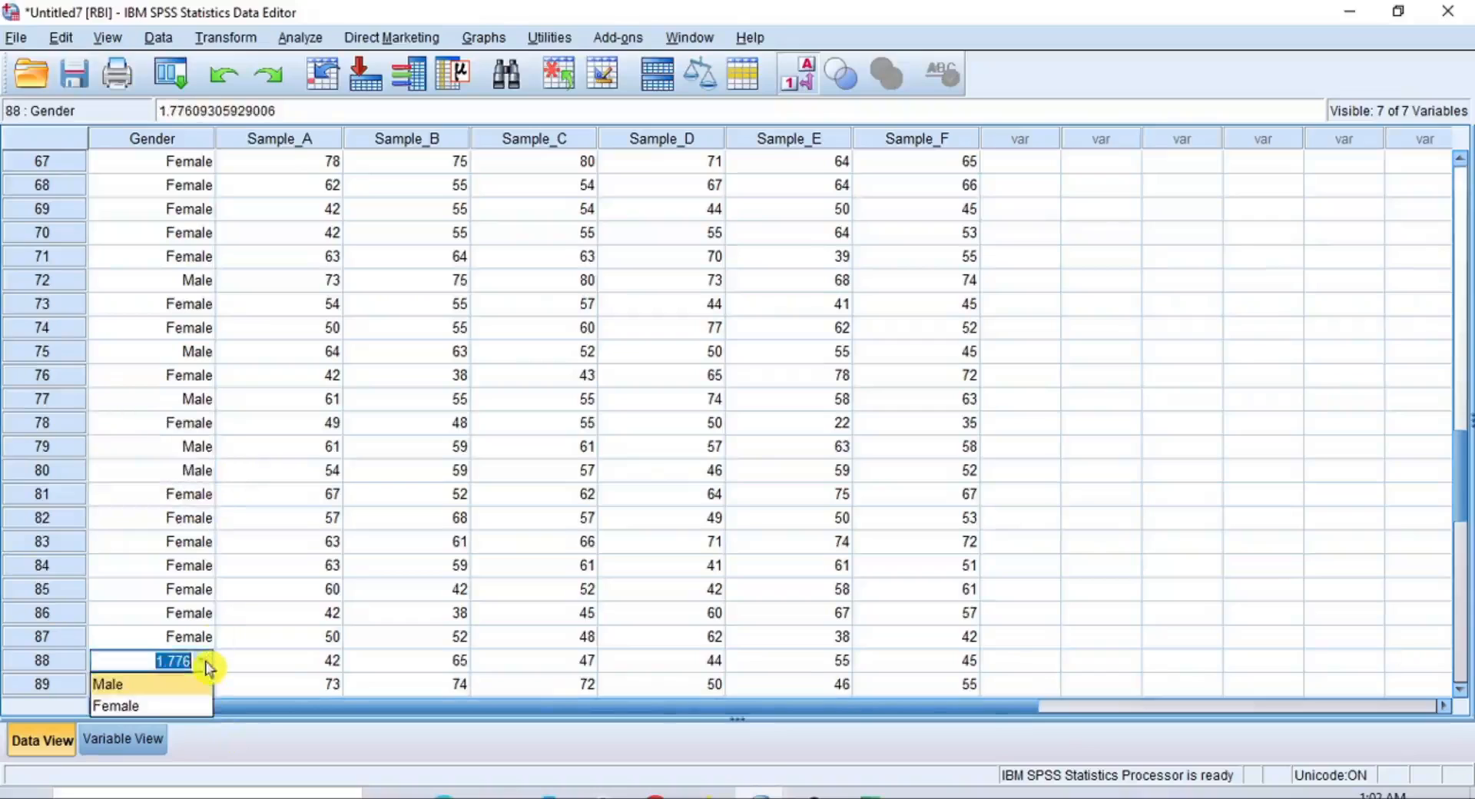
pyautogui.click(196, 703)
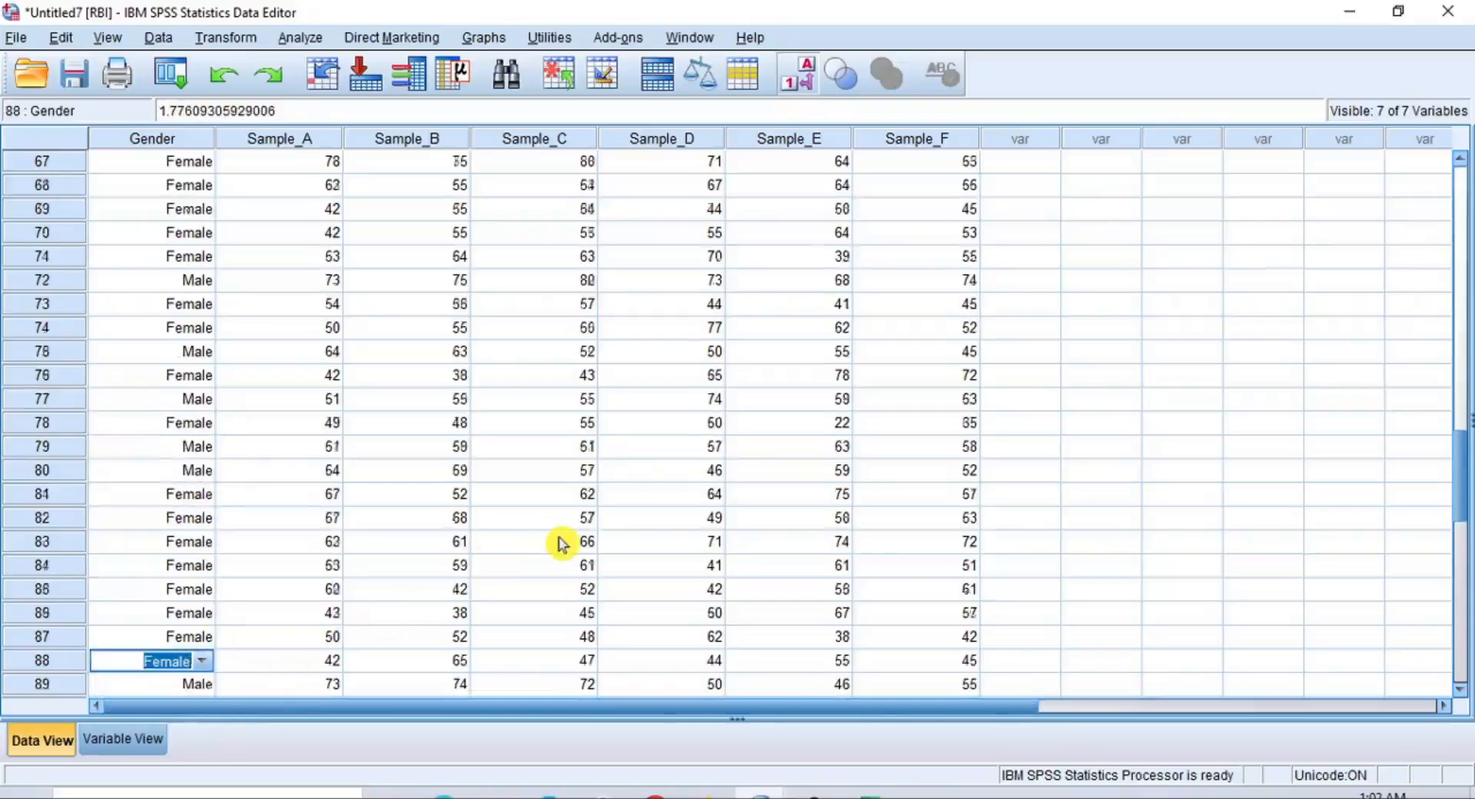
# Set Gender to Male in row 5, near the start of the RBI dataset
pyautogui.scroll(-3, 563, 561)
pyautogui.scroll(-2, 564, 547)
pyautogui.scroll(13, 564, 547)
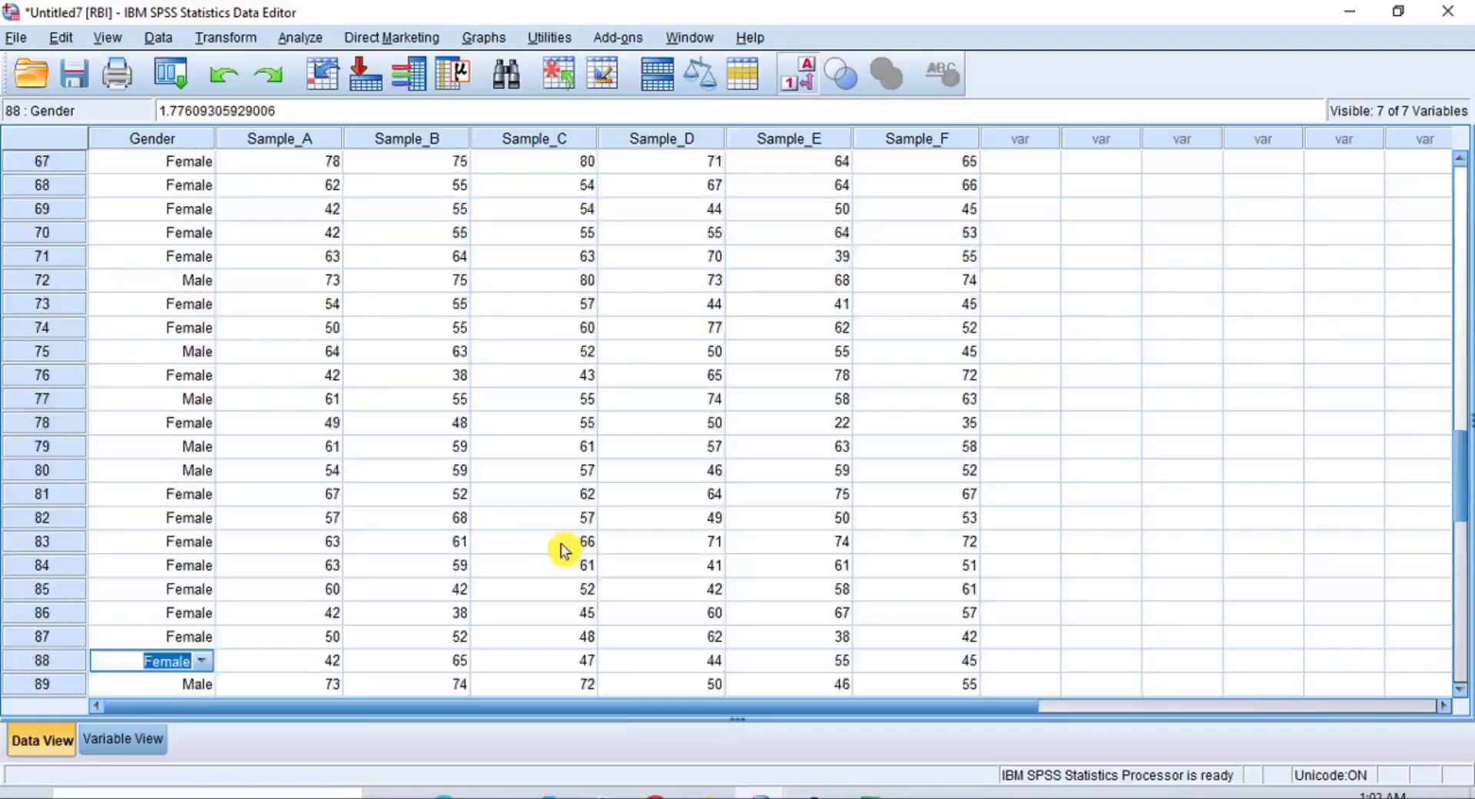
pyautogui.scroll(-3, 564, 550)
pyautogui.scroll(17, 564, 550)
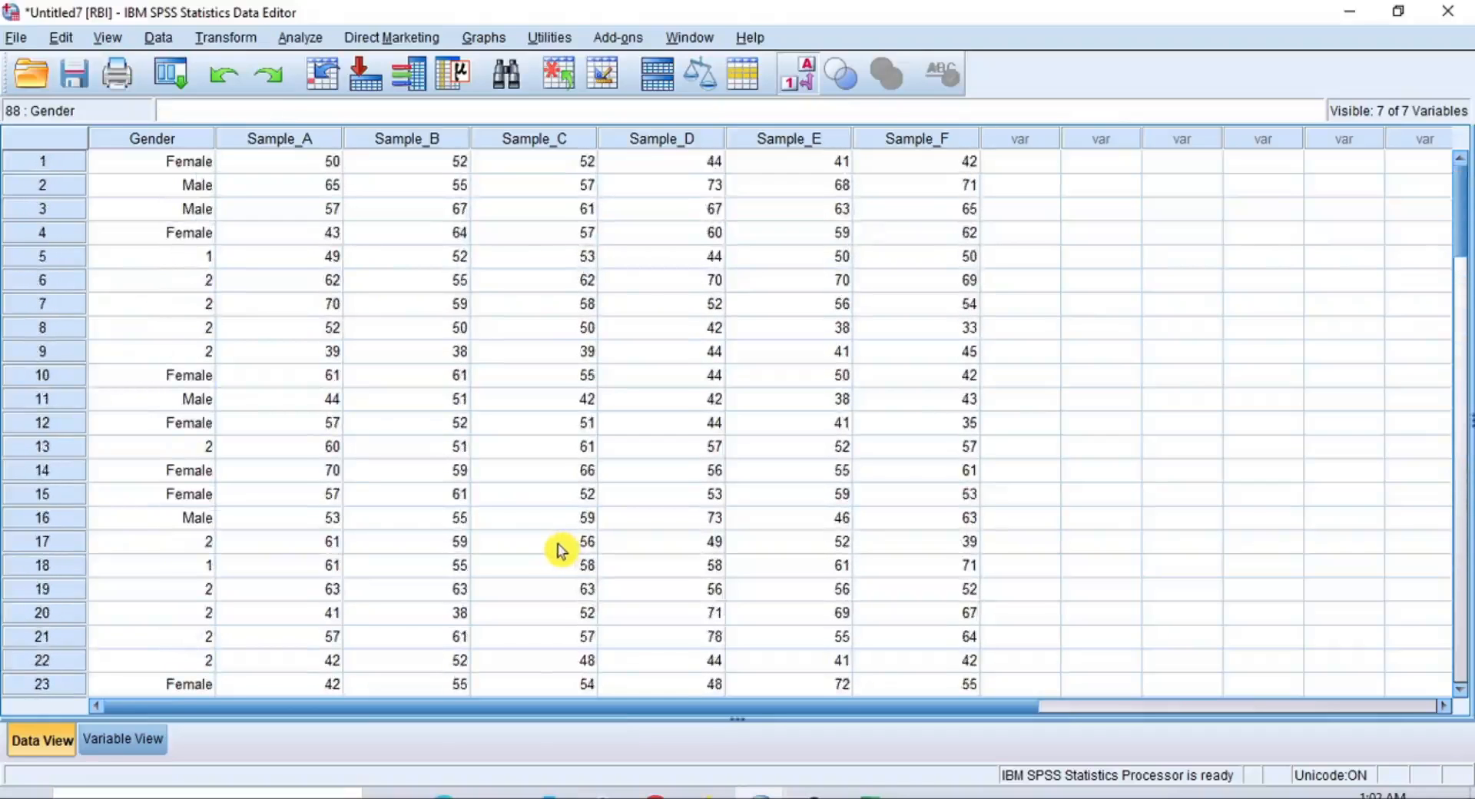
pyautogui.doubleClick(209, 261)
pyautogui.click(206, 260)
pyautogui.click(205, 286)
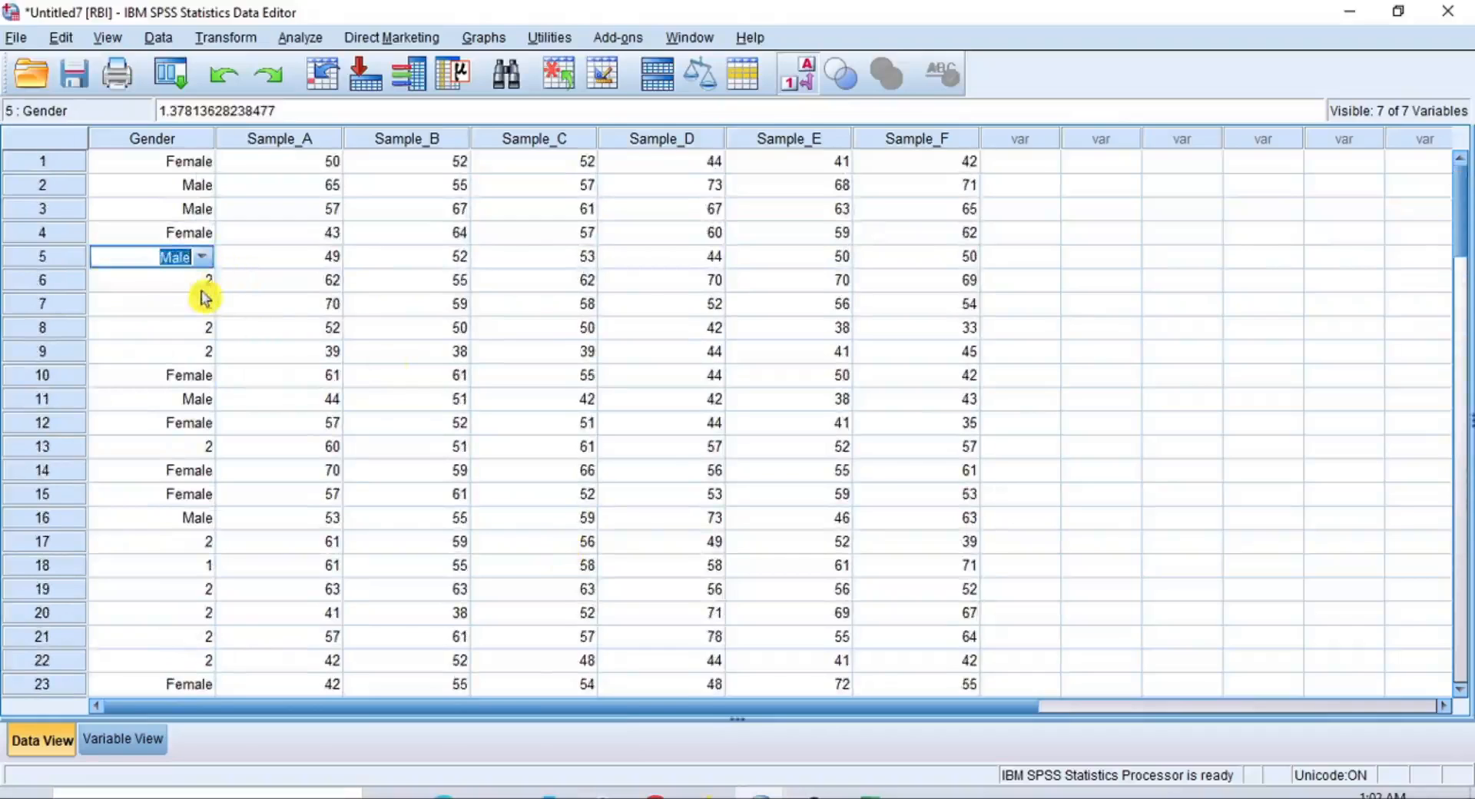
# Replace the imputed Gender values in rows 6 and 7 with the label Female
pyautogui.click(206, 284)
pyautogui.click(206, 285)
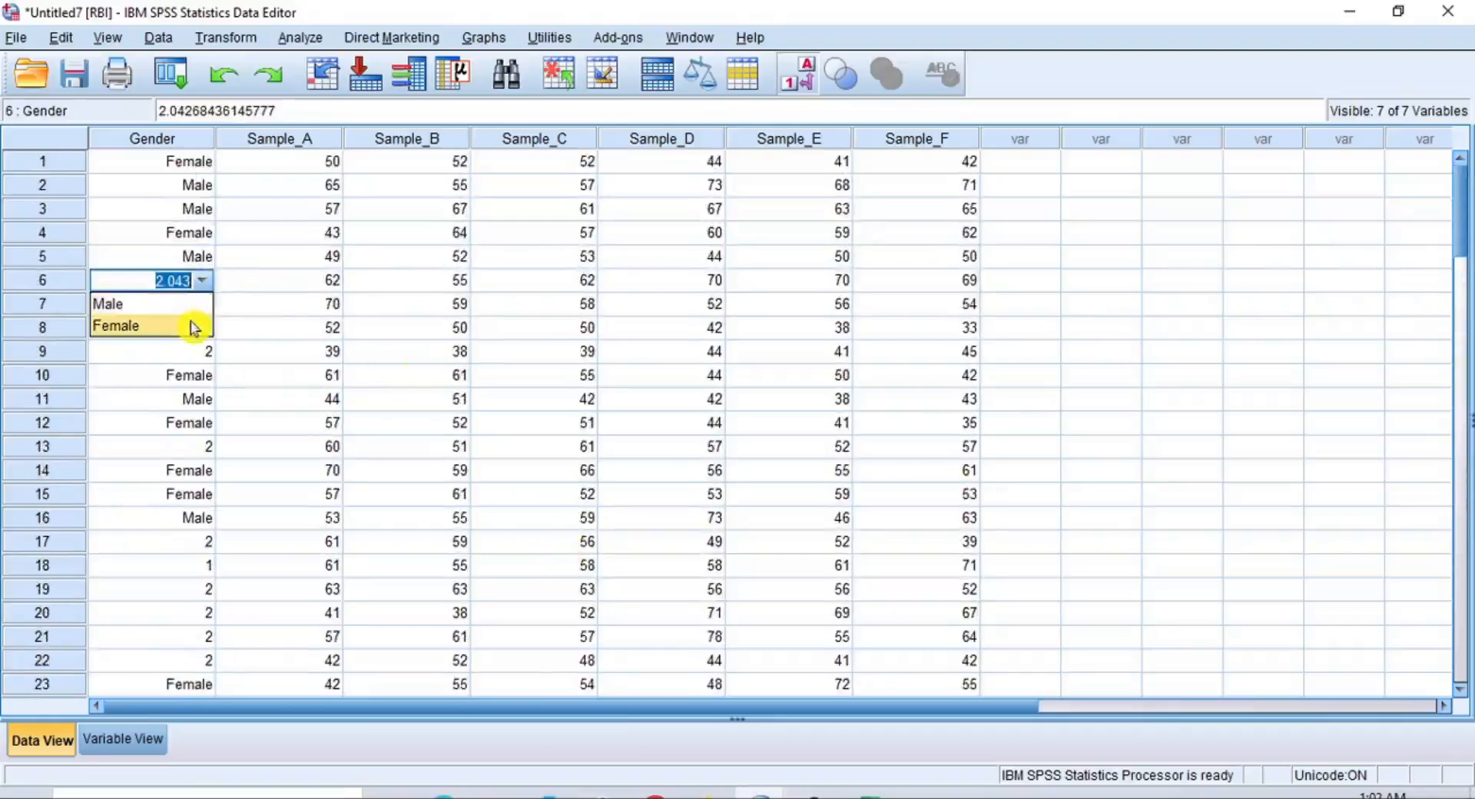
pyautogui.click(197, 325)
pyautogui.click(209, 305)
pyautogui.click(206, 305)
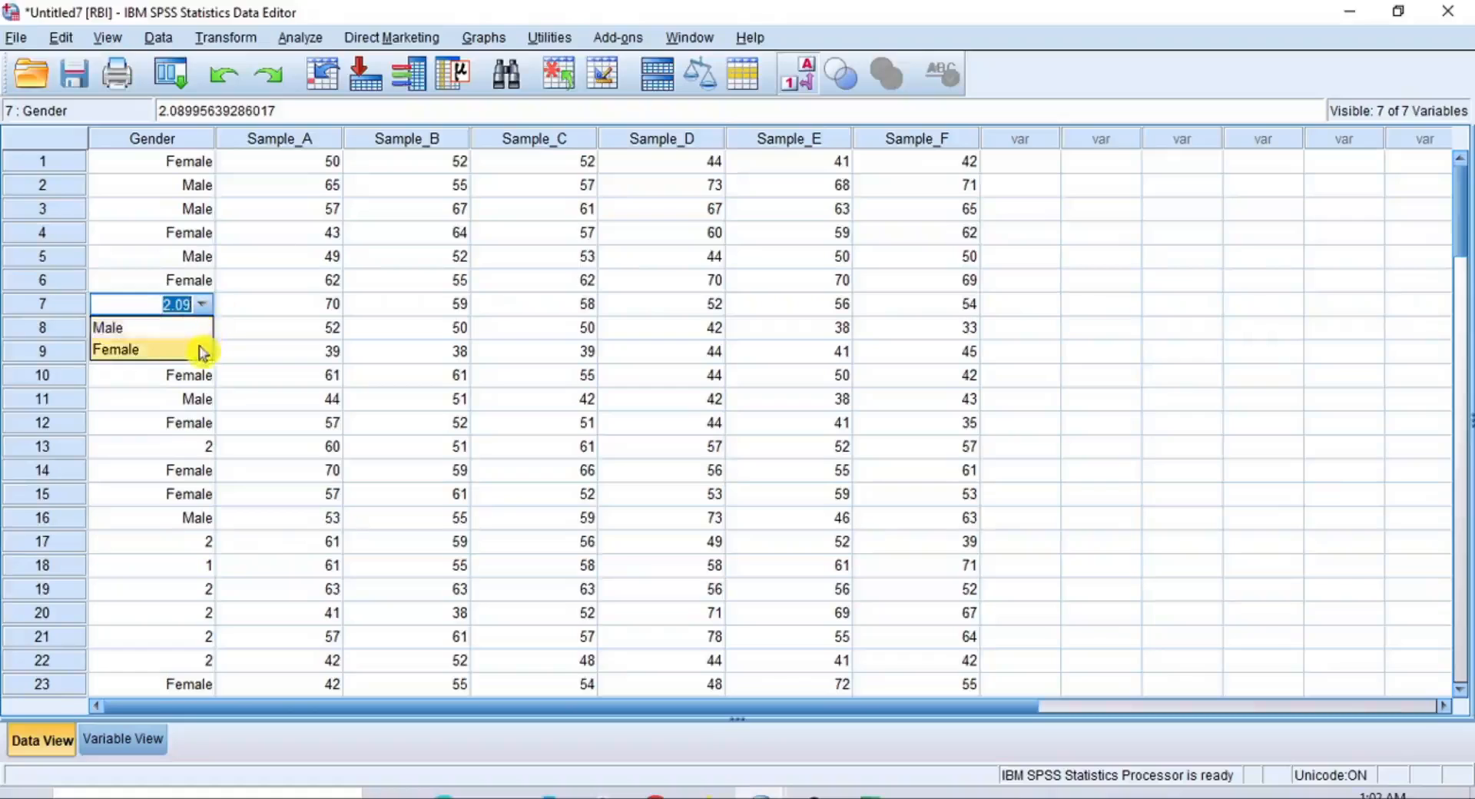
pyautogui.click(204, 347)
# Replace the imputed Gender values in rows 8 and 9 with the label Female
pyautogui.click(206, 329)
pyautogui.click(206, 328)
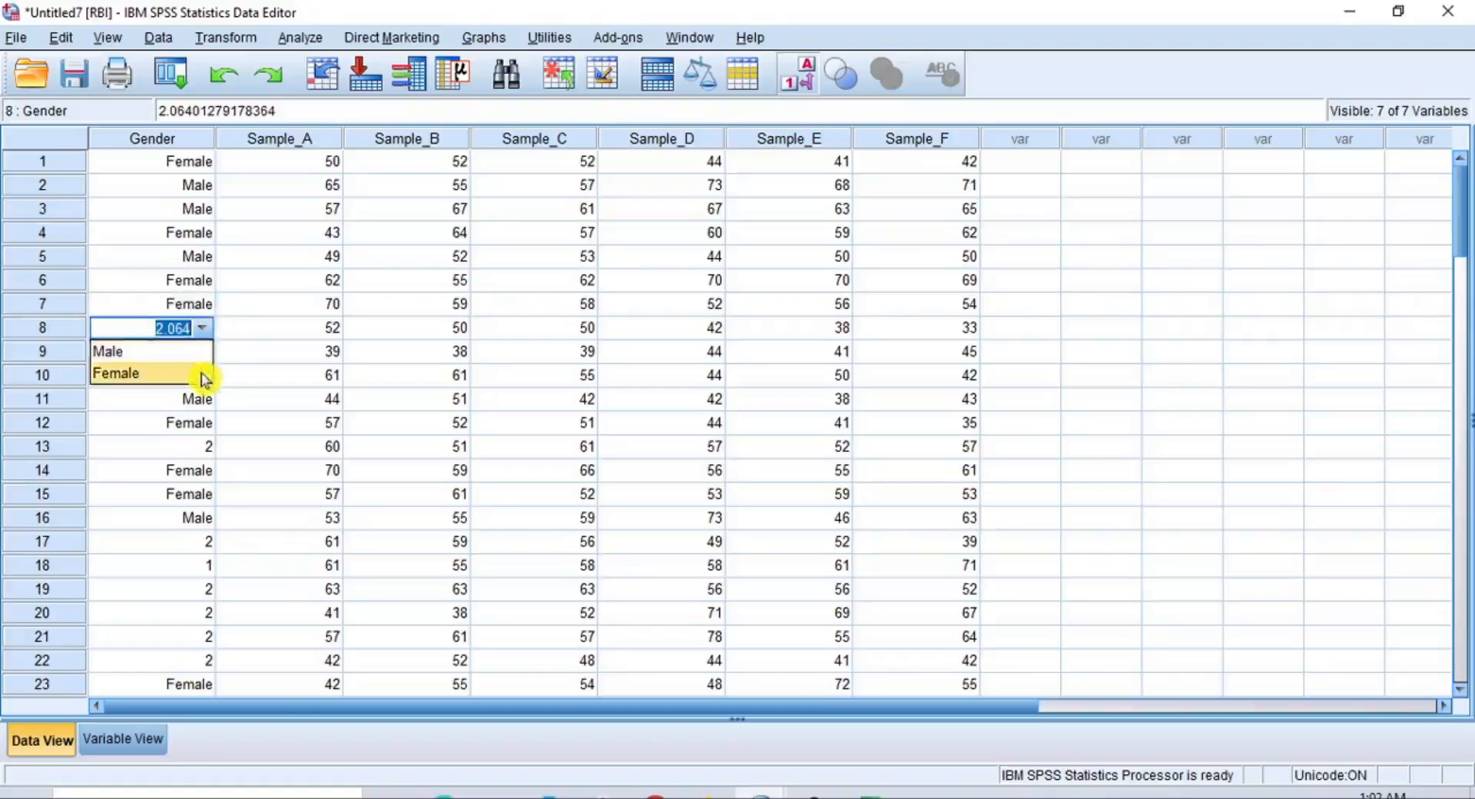
pyautogui.click(205, 374)
pyautogui.click(205, 352)
pyautogui.click(204, 352)
pyautogui.click(206, 395)
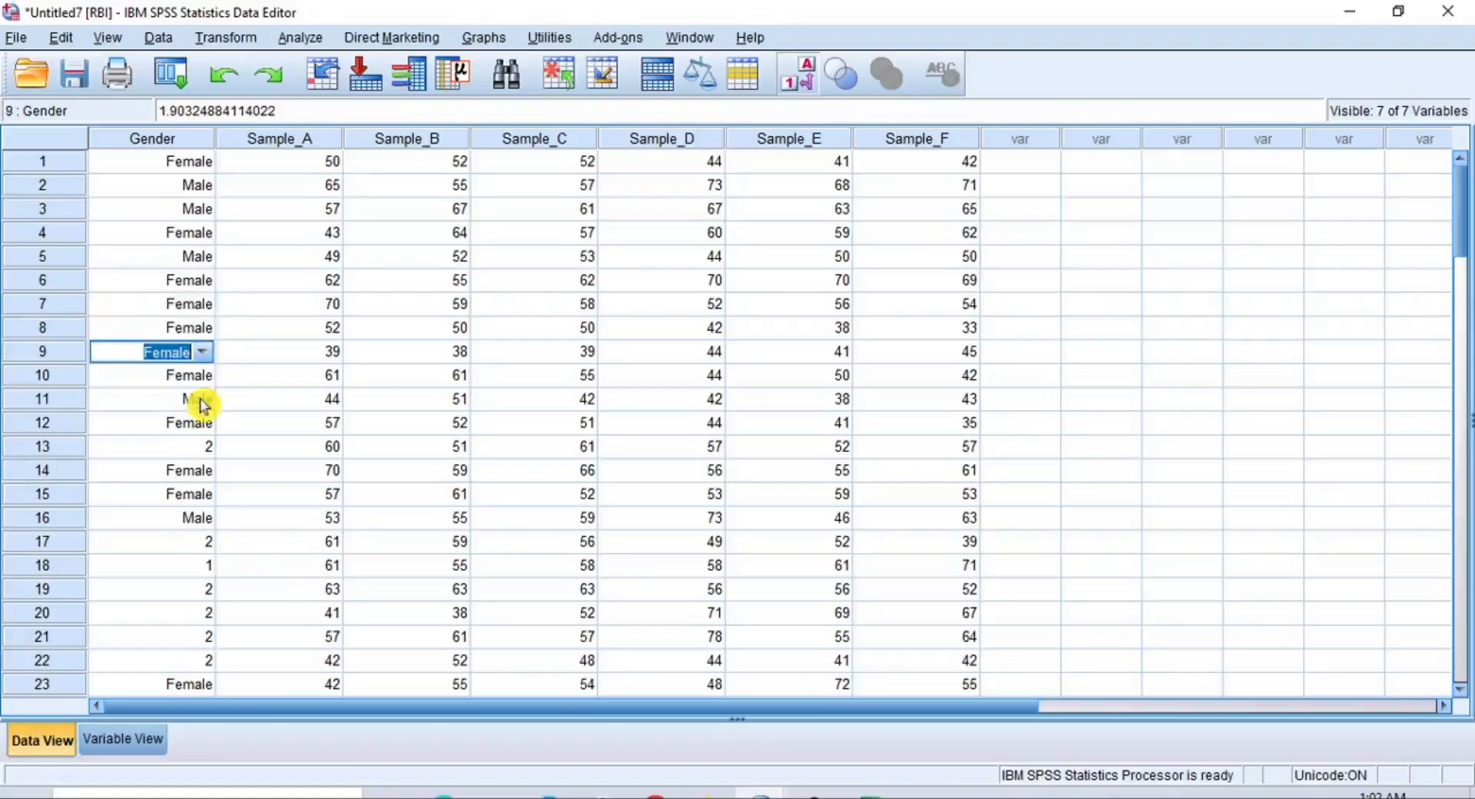
# Replace the imputed Gender values in rows 13 and 17 of the RBI dataset with the label Female
pyautogui.click(204, 446)
pyautogui.click(204, 446)
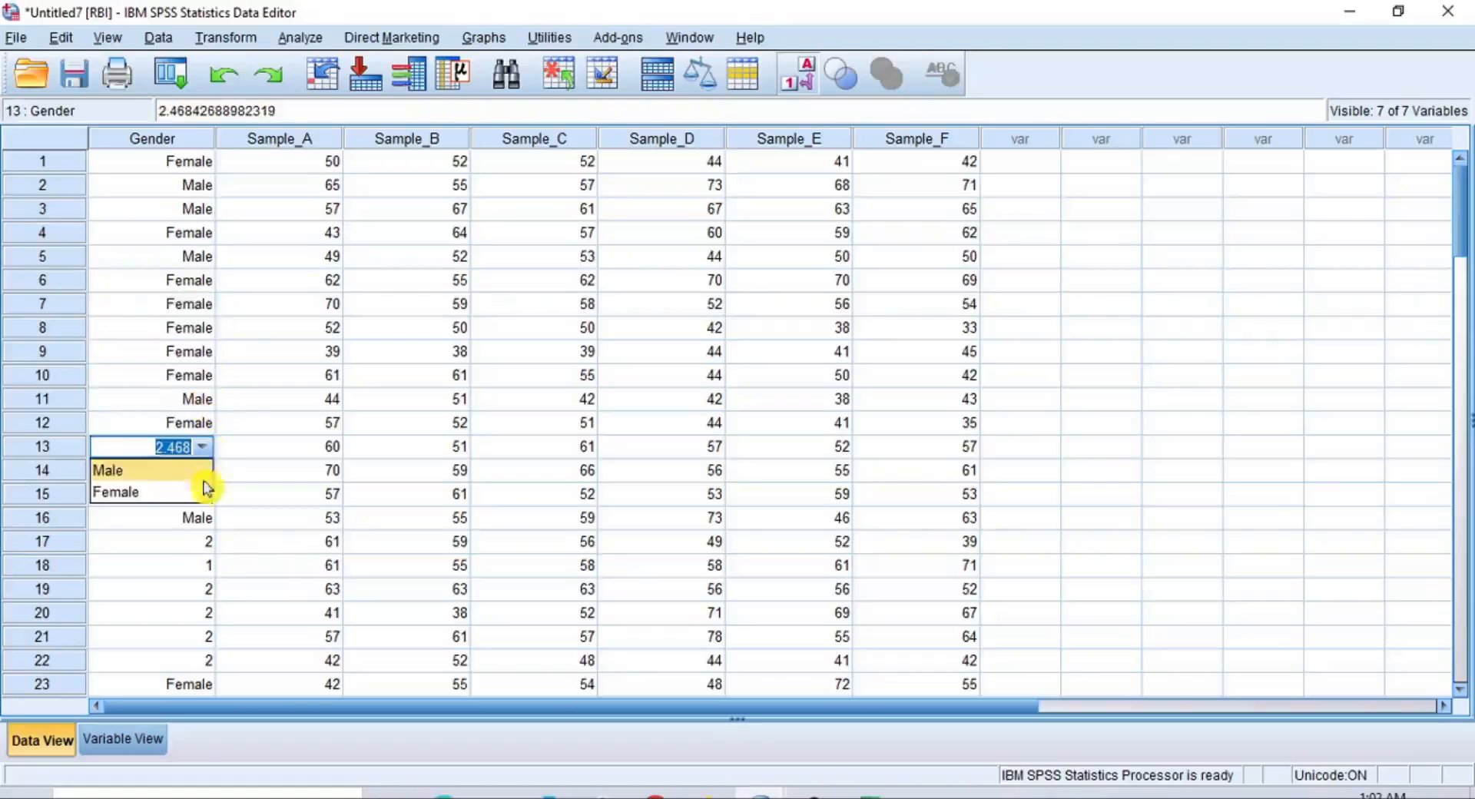
pyautogui.click(201, 494)
pyautogui.click(211, 543)
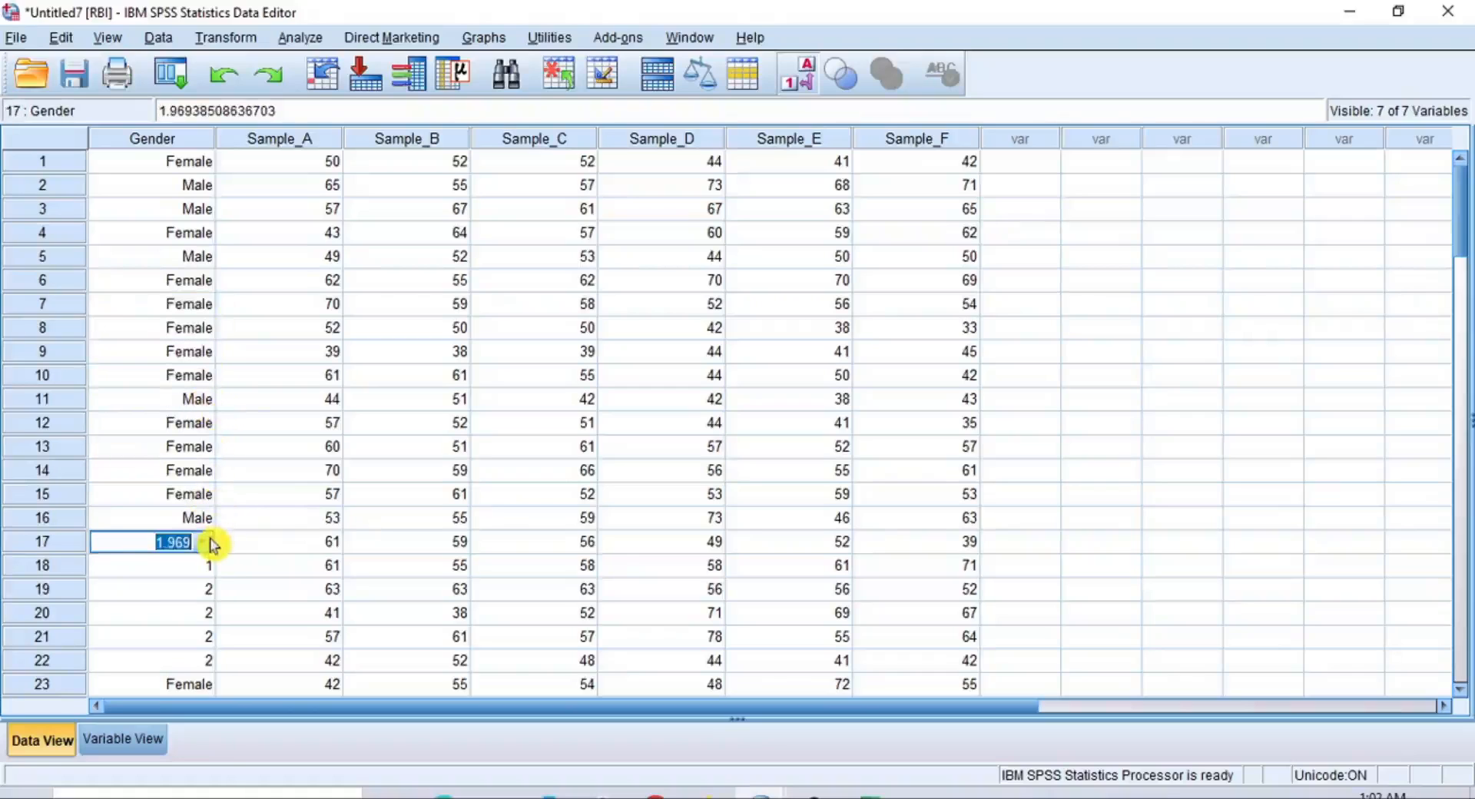
pyautogui.click(207, 544)
pyautogui.click(200, 590)
# Set Gender to Male in row 18 and to Female in row 19 of the RBI dataset
pyautogui.click(205, 570)
pyautogui.click(206, 573)
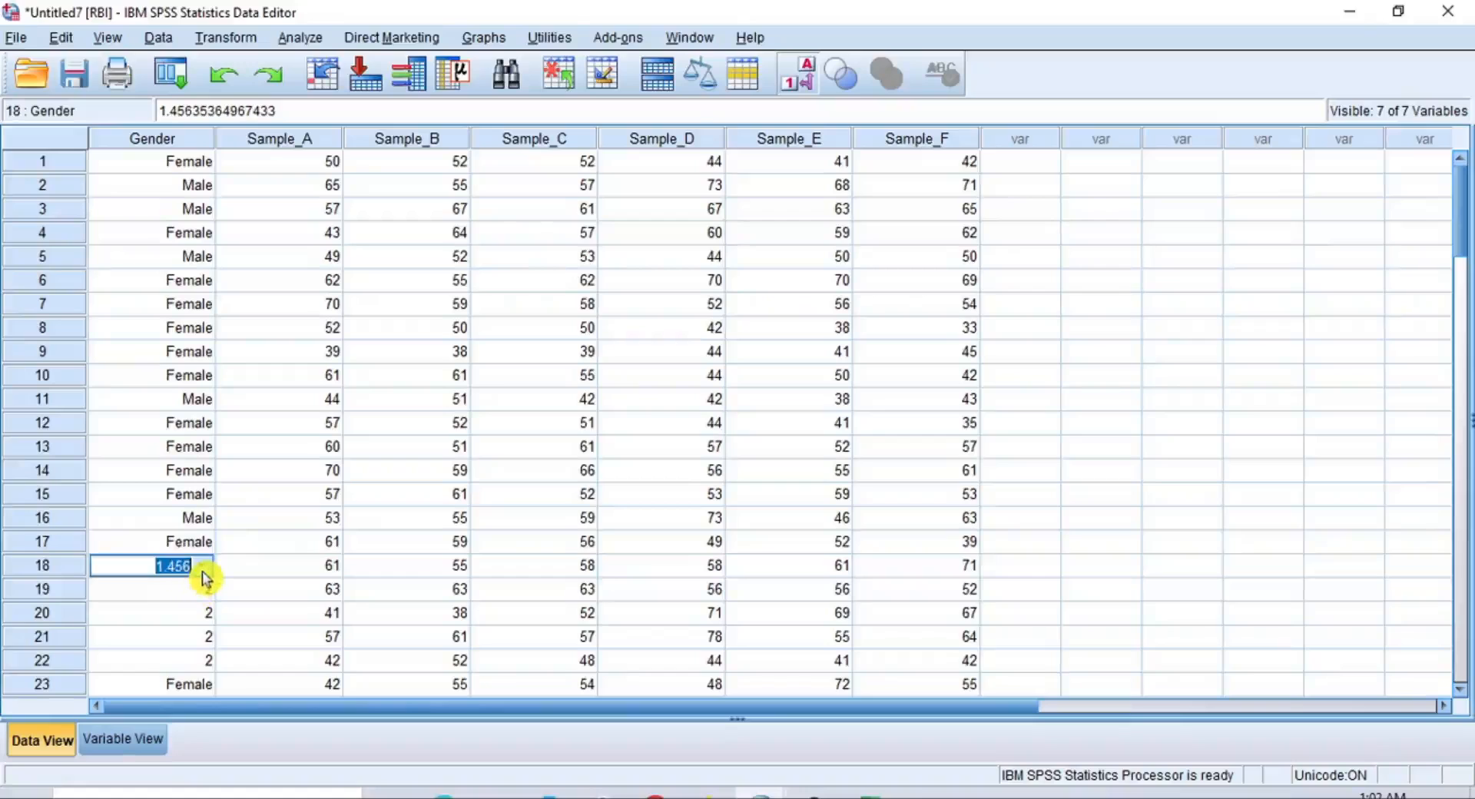
pyautogui.click(203, 575)
pyautogui.click(199, 589)
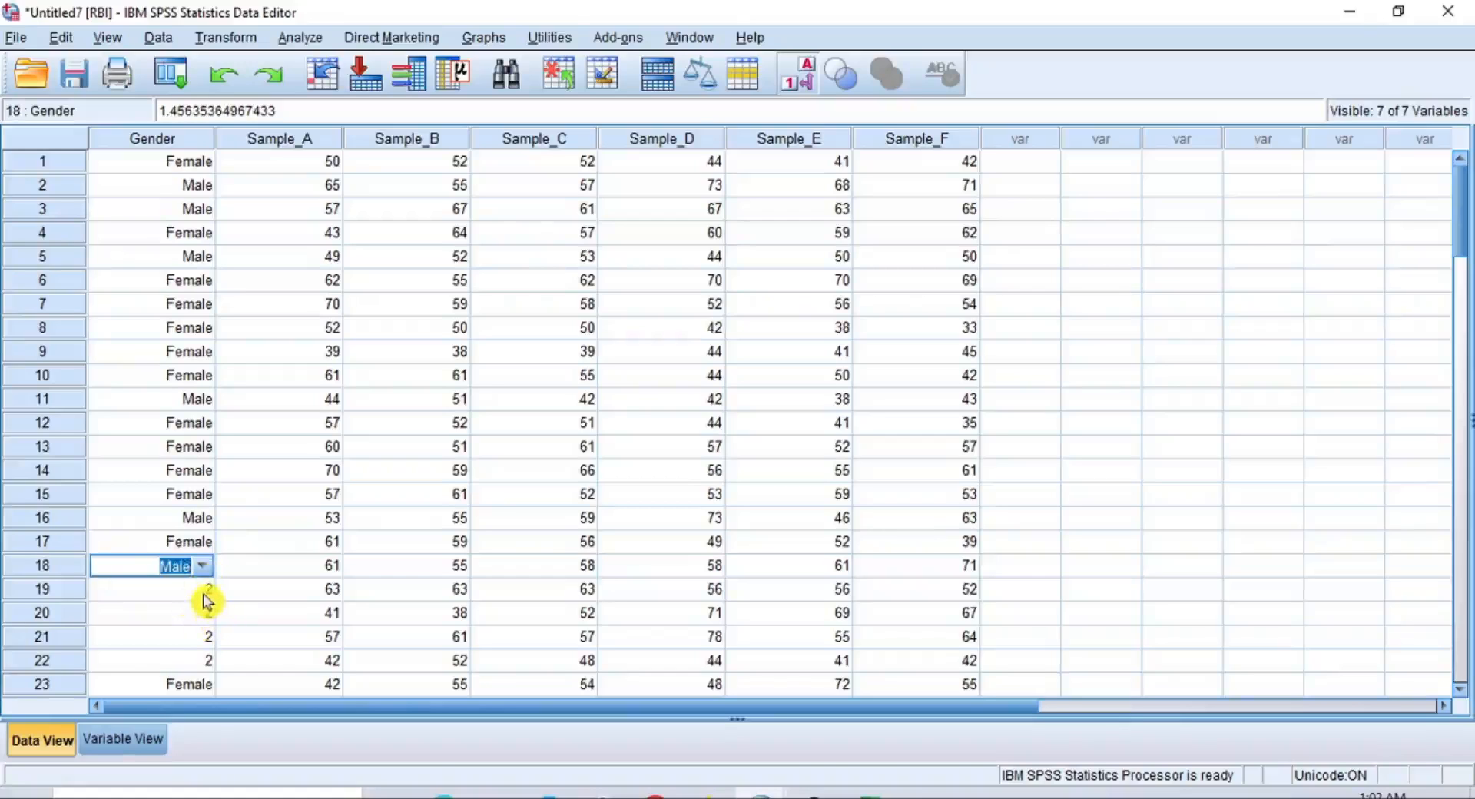
pyautogui.click(206, 598)
pyautogui.click(205, 599)
pyautogui.click(208, 637)
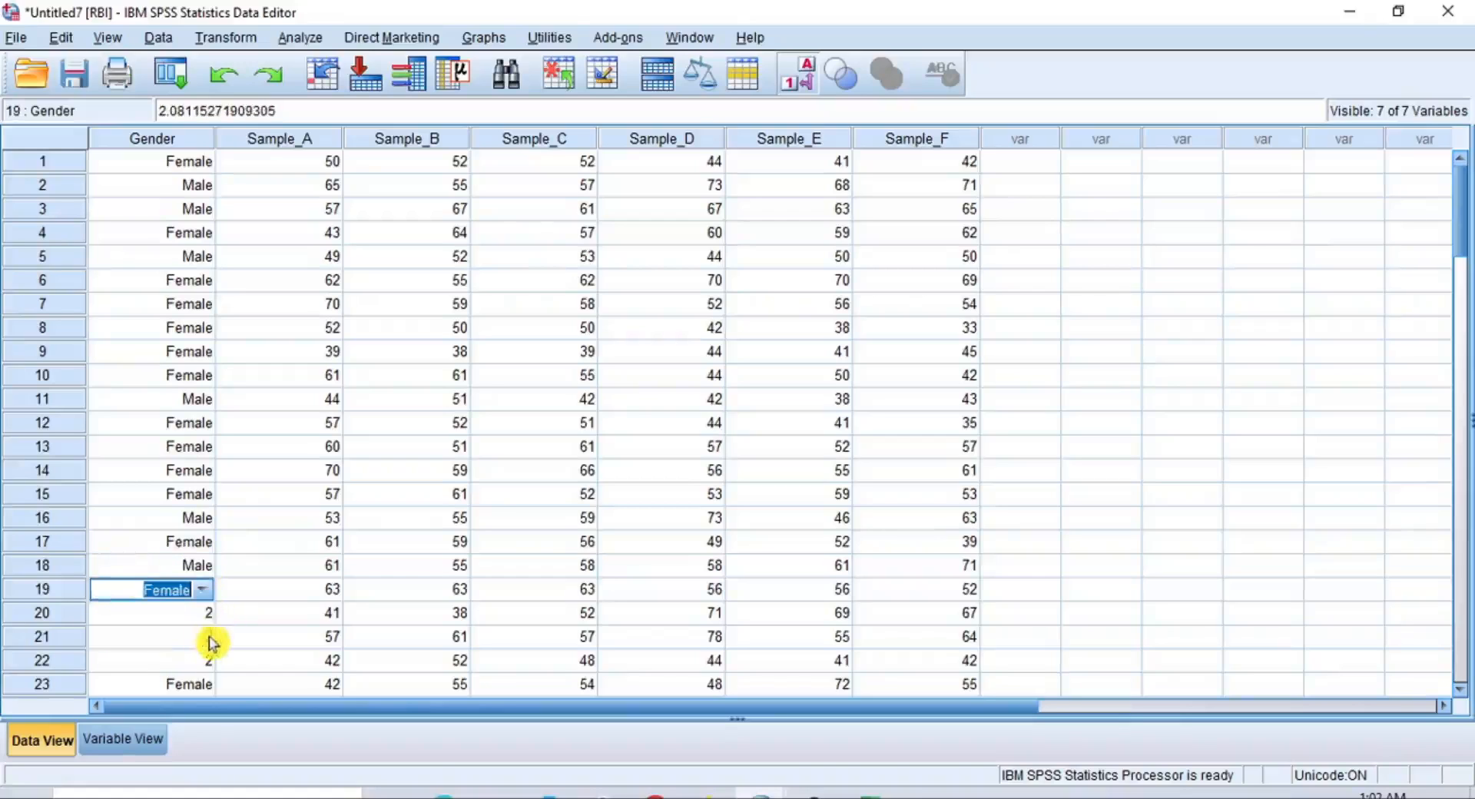
# Replace the imputed Gender values in rows 20, 21 and 22 of the RBI dataset with the label Female
pyautogui.click(210, 618)
pyautogui.click(206, 621)
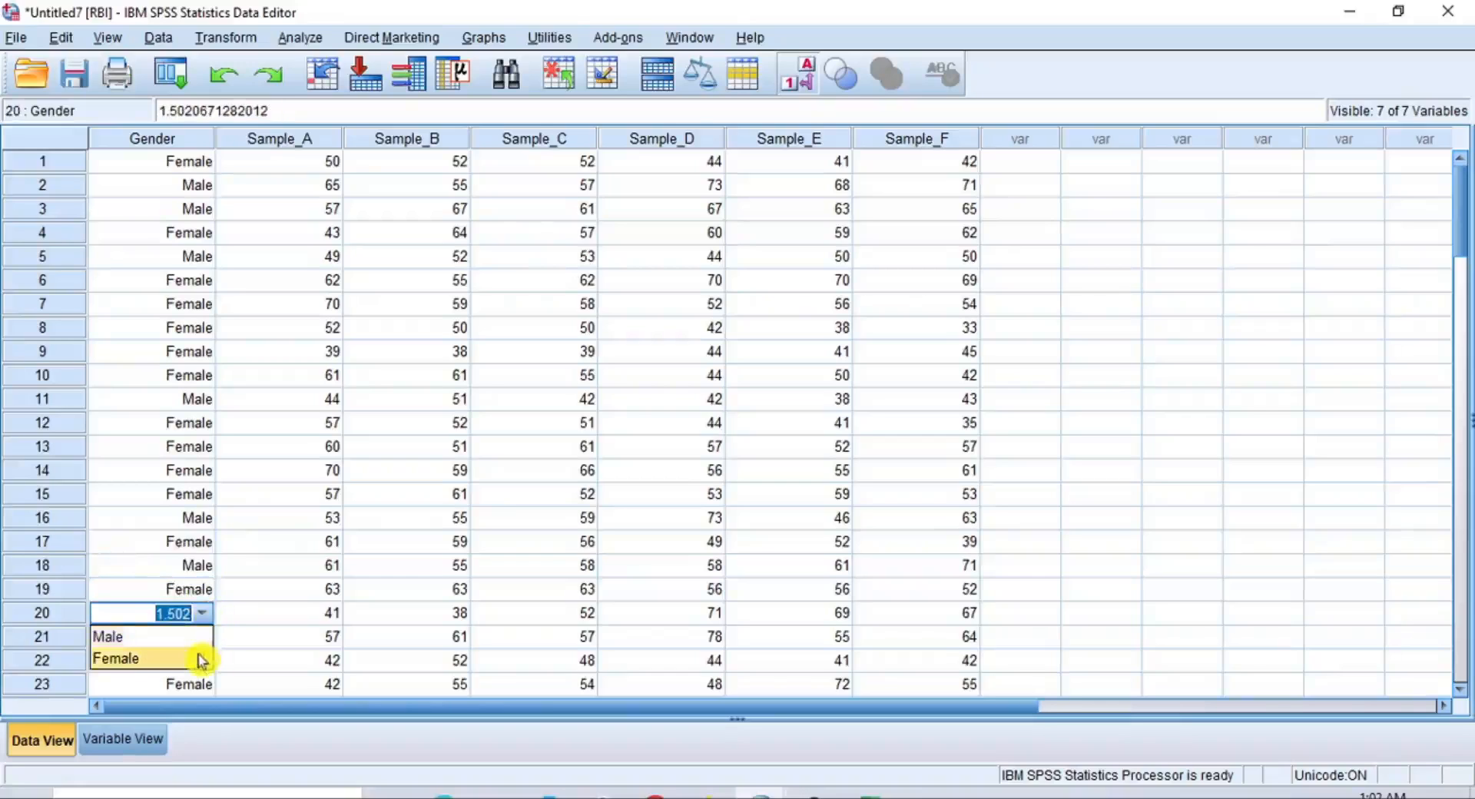
pyautogui.click(203, 659)
pyautogui.click(209, 645)
pyautogui.click(205, 644)
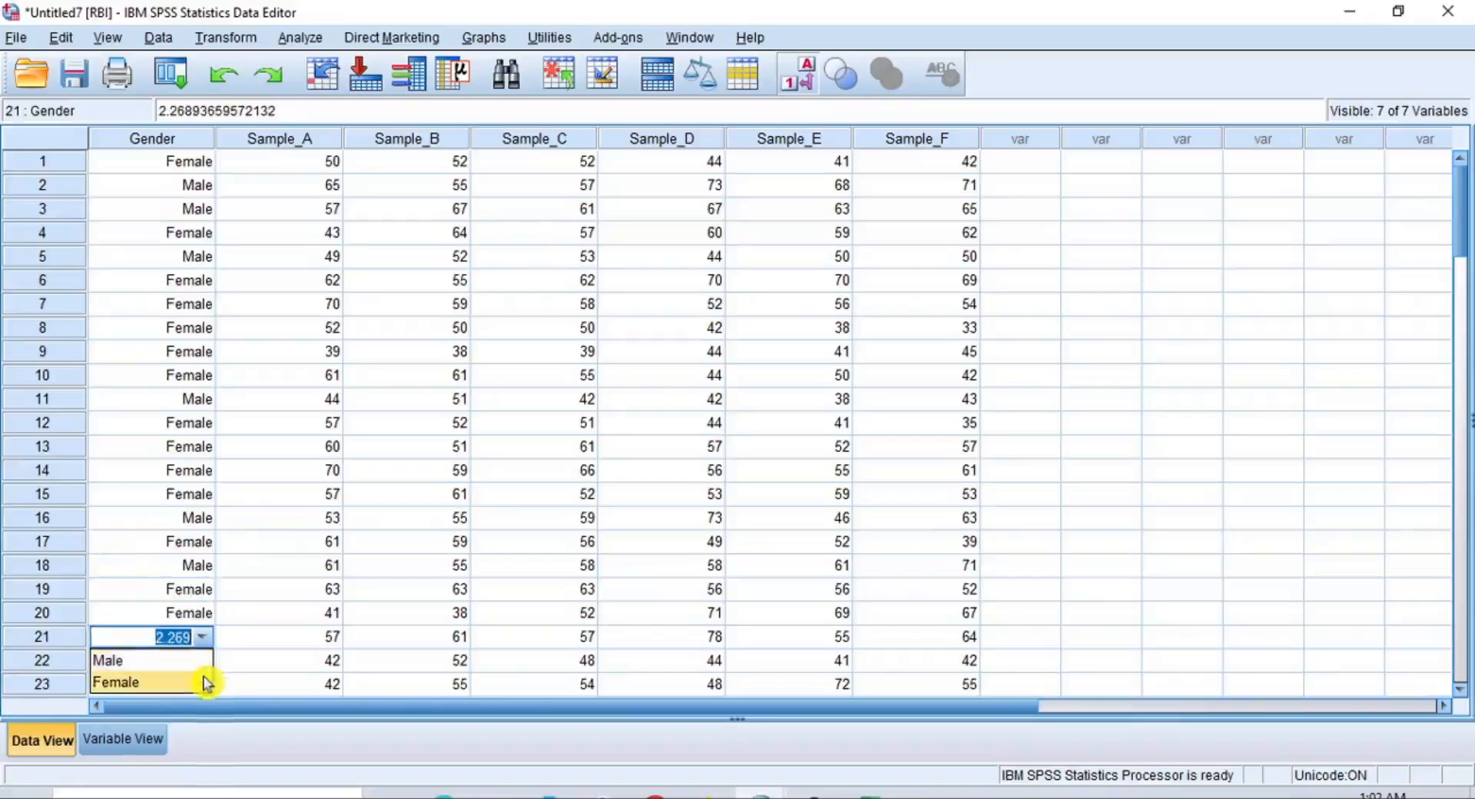
pyautogui.click(204, 684)
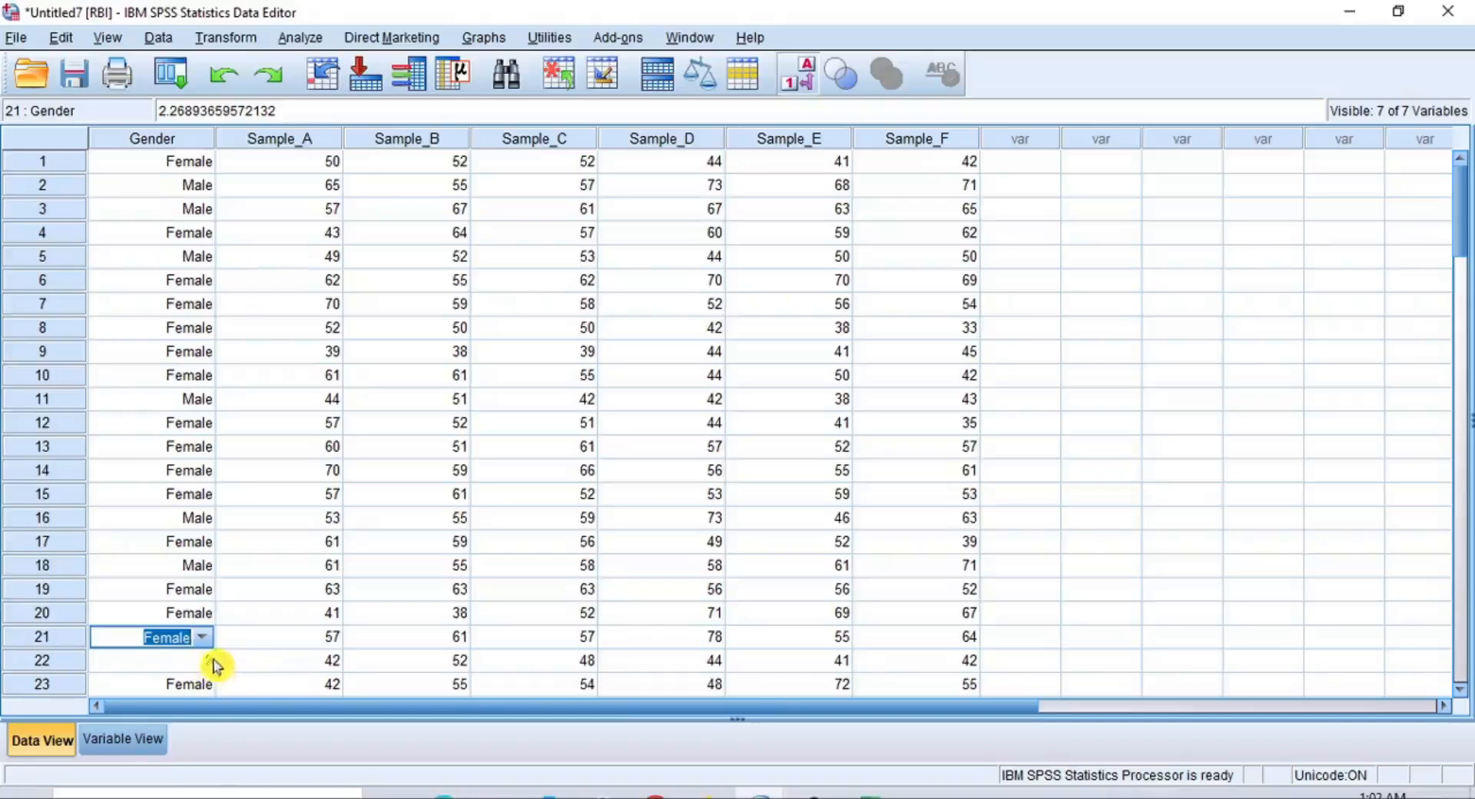
pyautogui.click(211, 663)
pyautogui.click(209, 667)
pyautogui.click(192, 701)
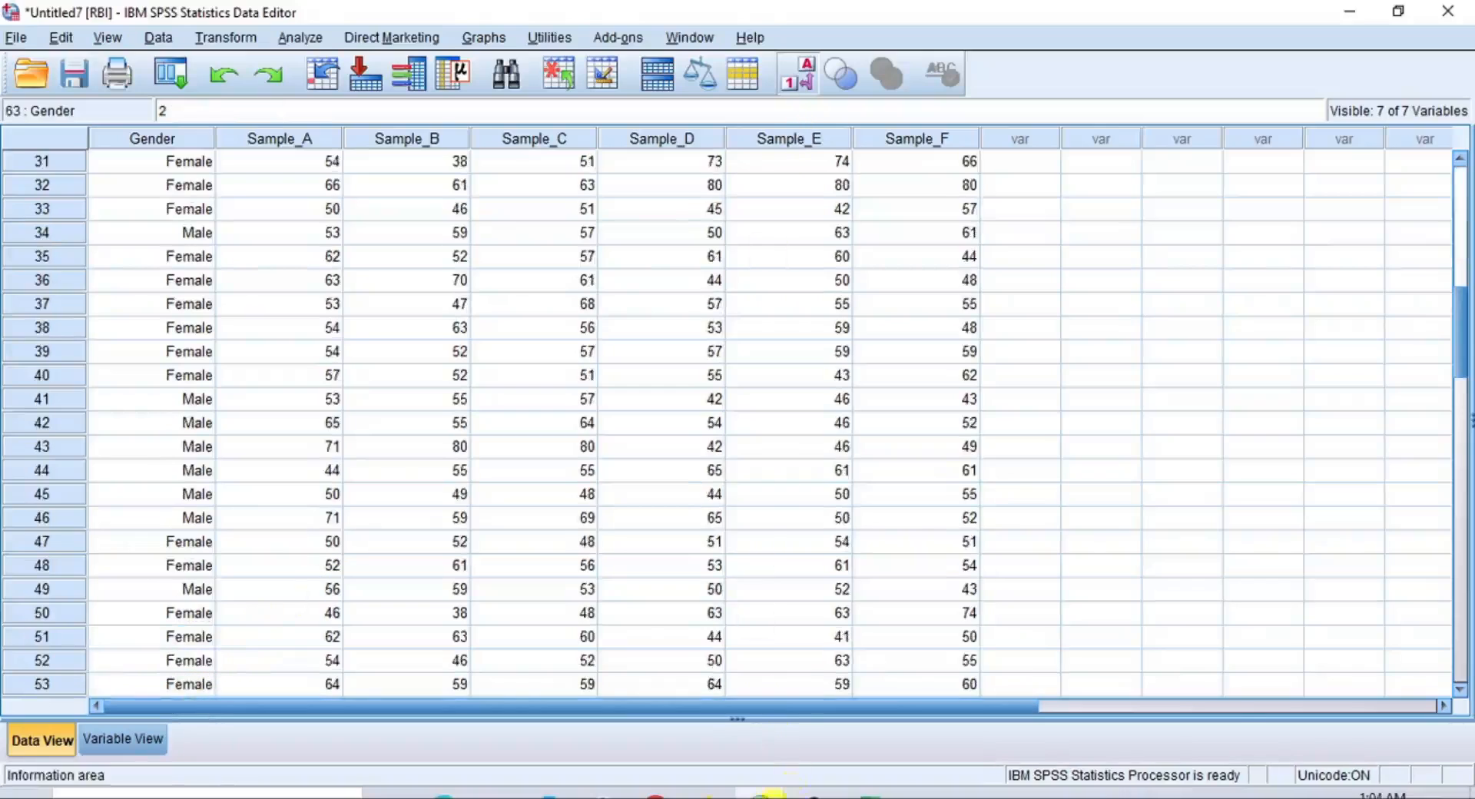
# Switch to the EMA dataset and show its case data instead of the variable definitions
pyautogui.click(772, 795)
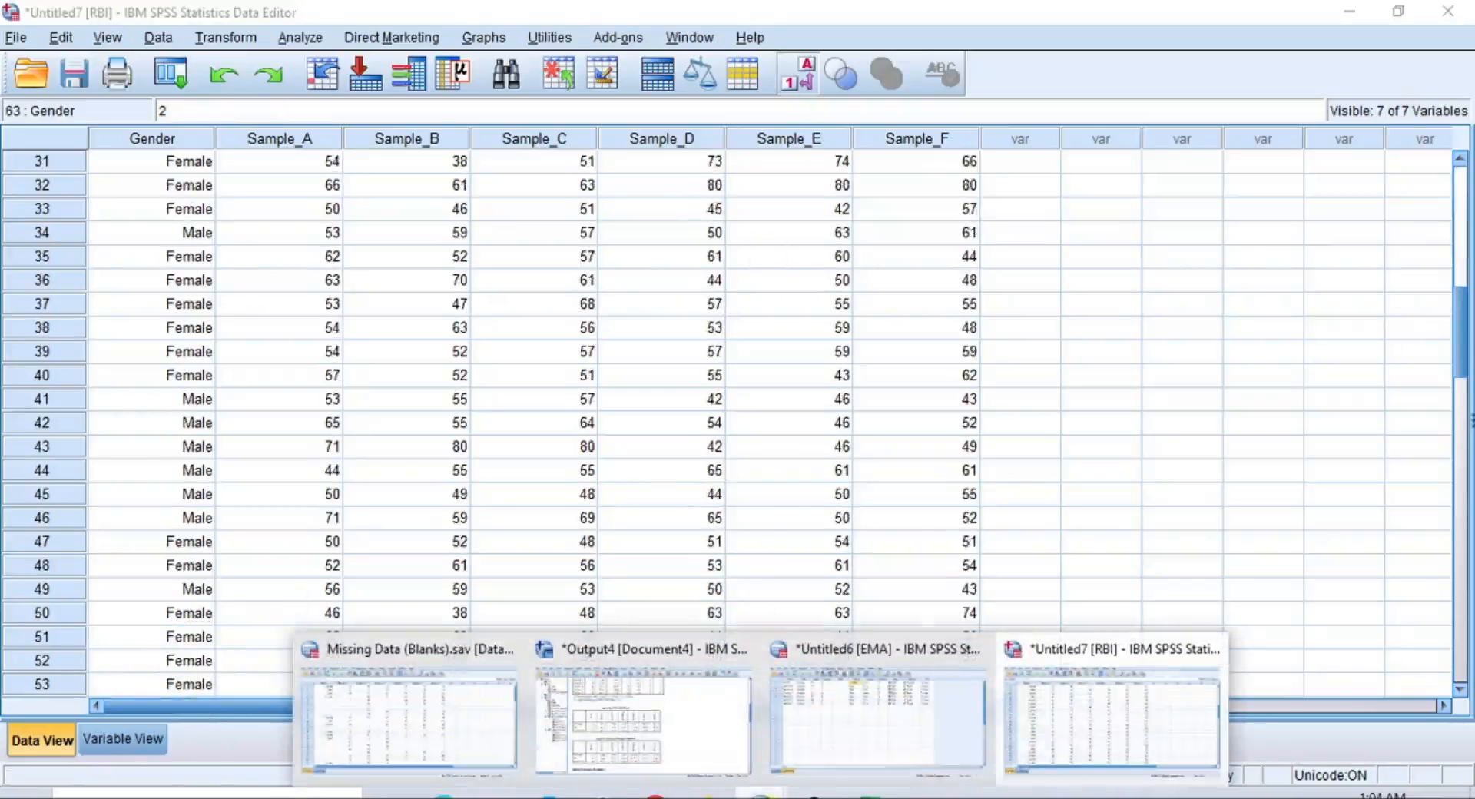
pyautogui.click(948, 734)
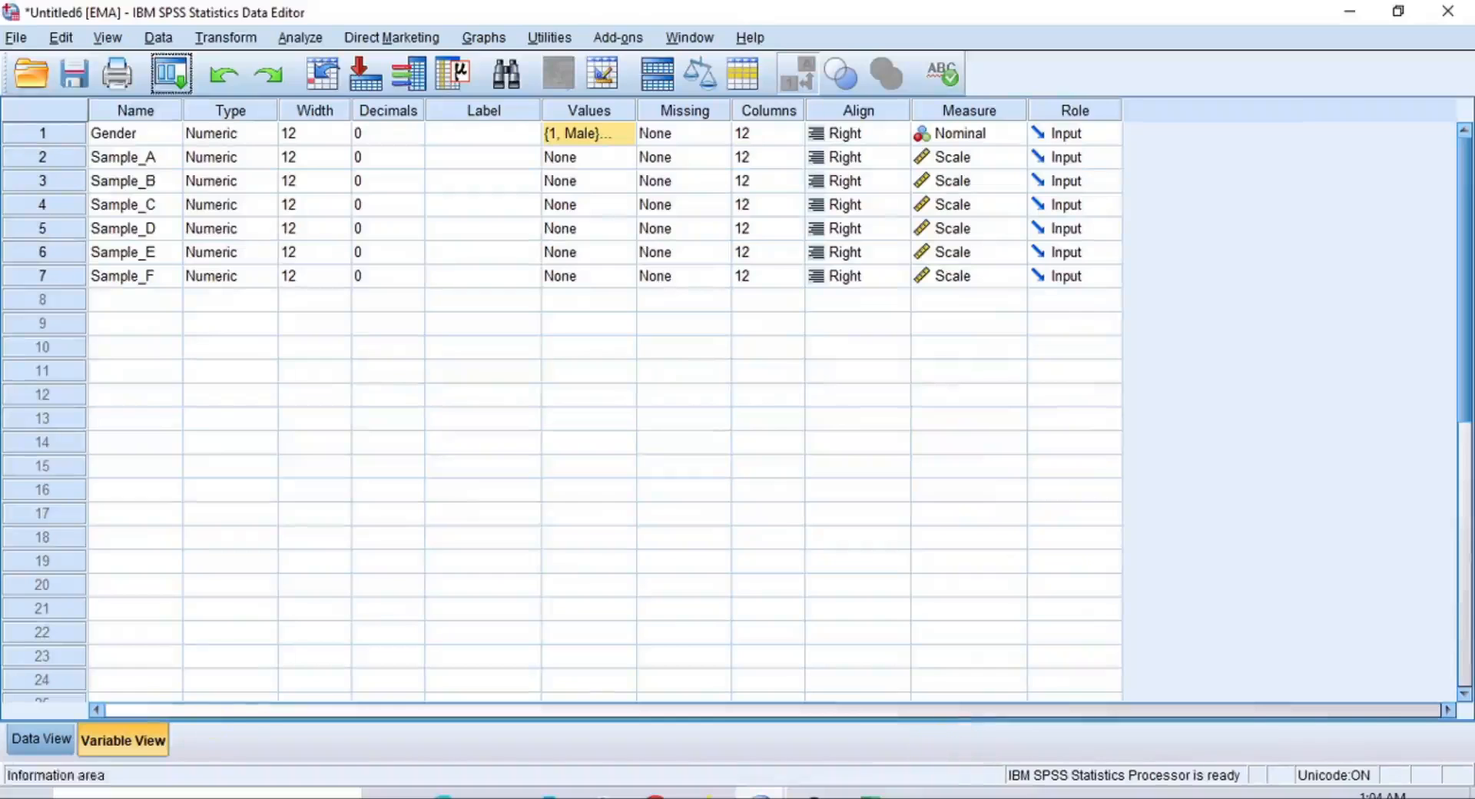
pyautogui.click(66, 742)
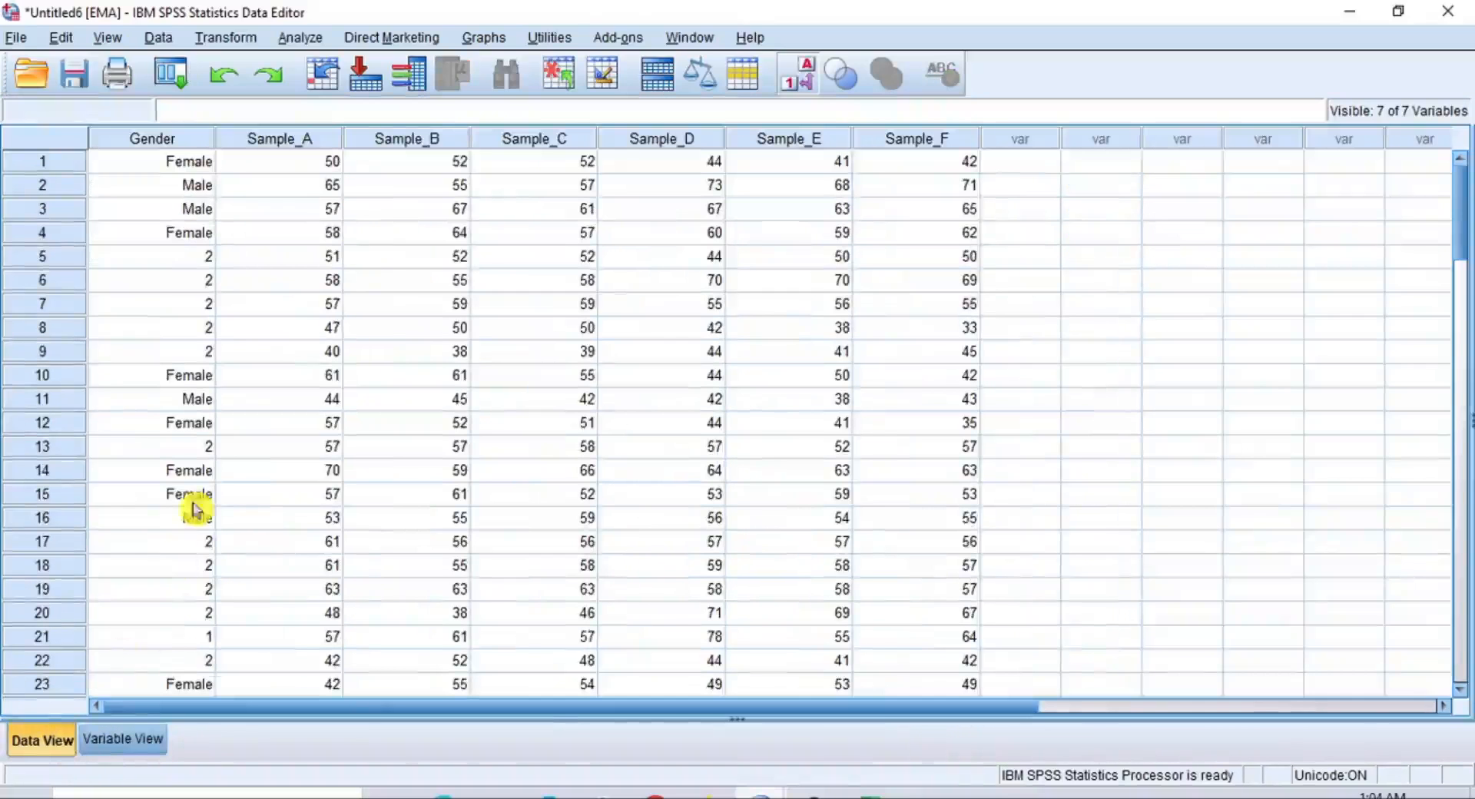
# Replace the imputed Gender values in rows 5 through 9 of the EMA dataset with the label Female
pyautogui.doubleClick(208, 258)
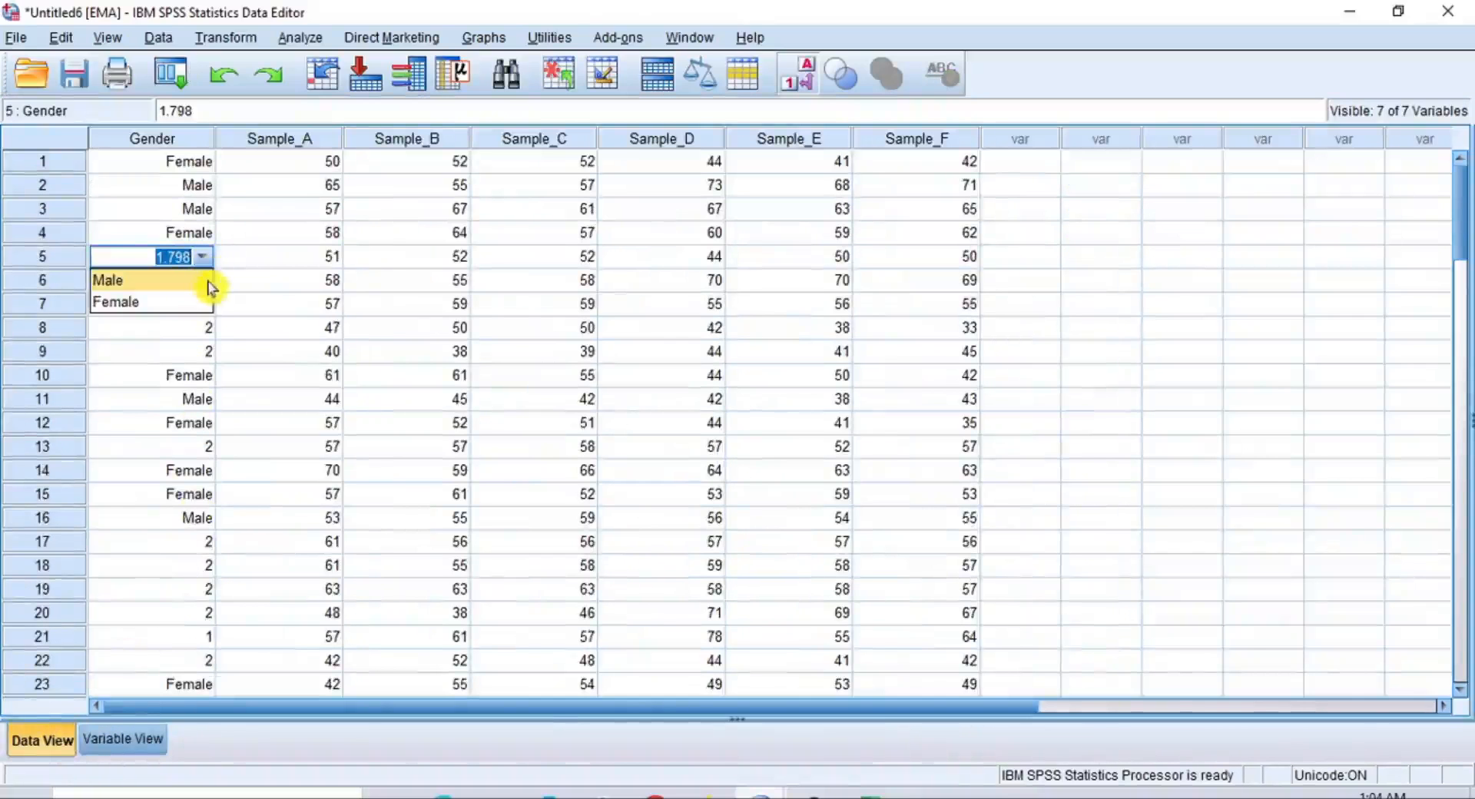
pyautogui.click(154, 301)
pyautogui.doubleClick(201, 282)
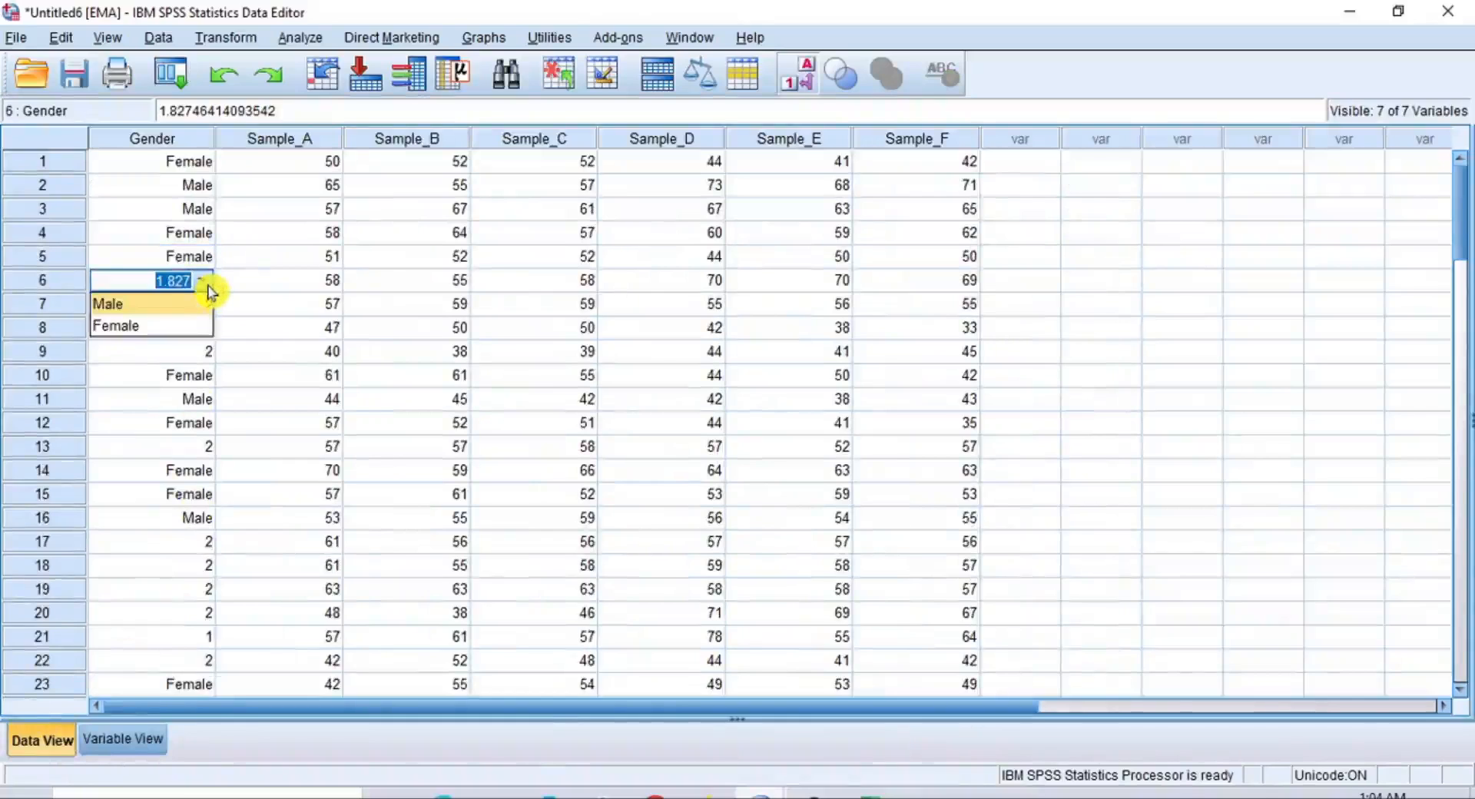
pyautogui.click(192, 327)
pyautogui.doubleClick(206, 305)
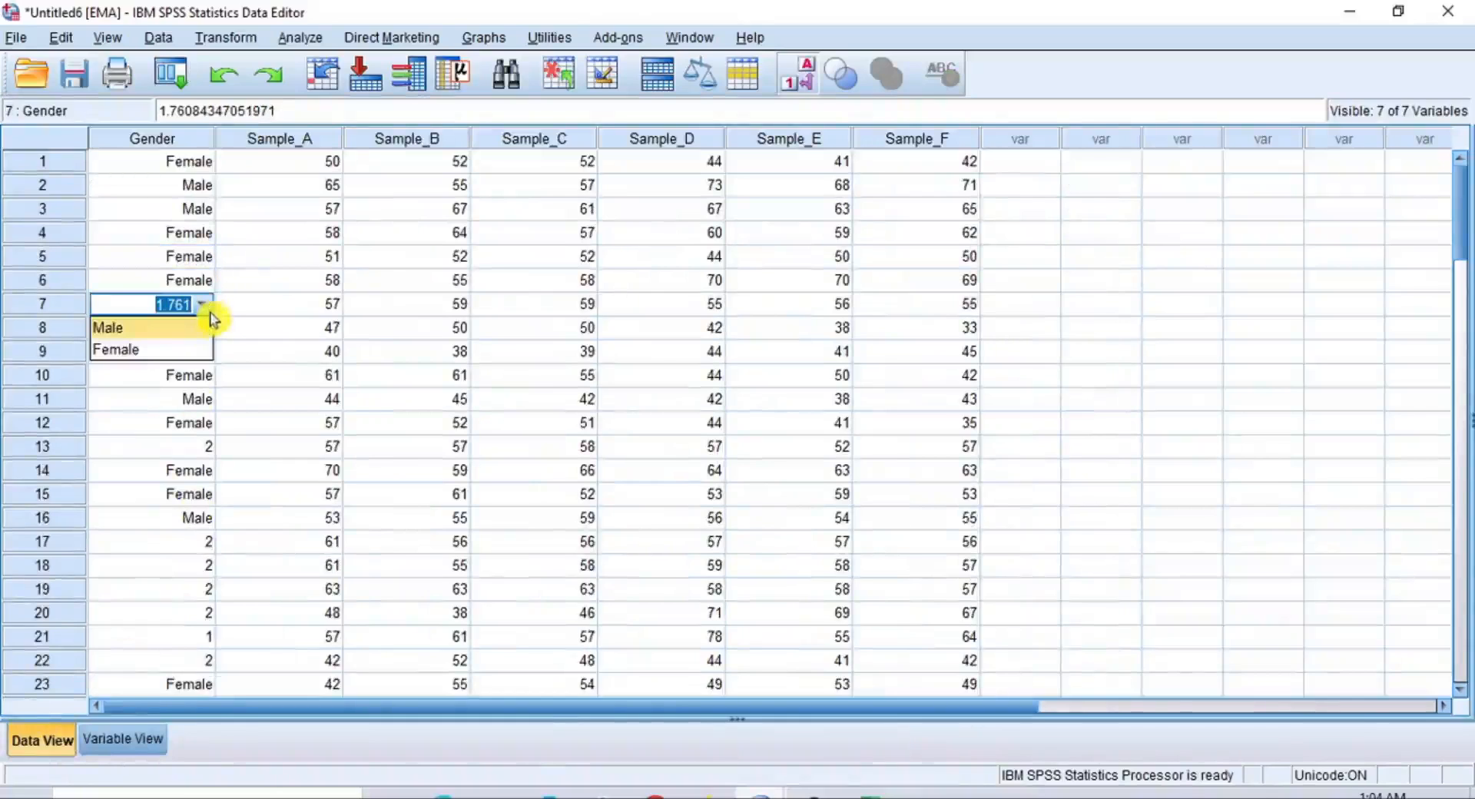
pyautogui.click(198, 349)
pyautogui.doubleClick(204, 329)
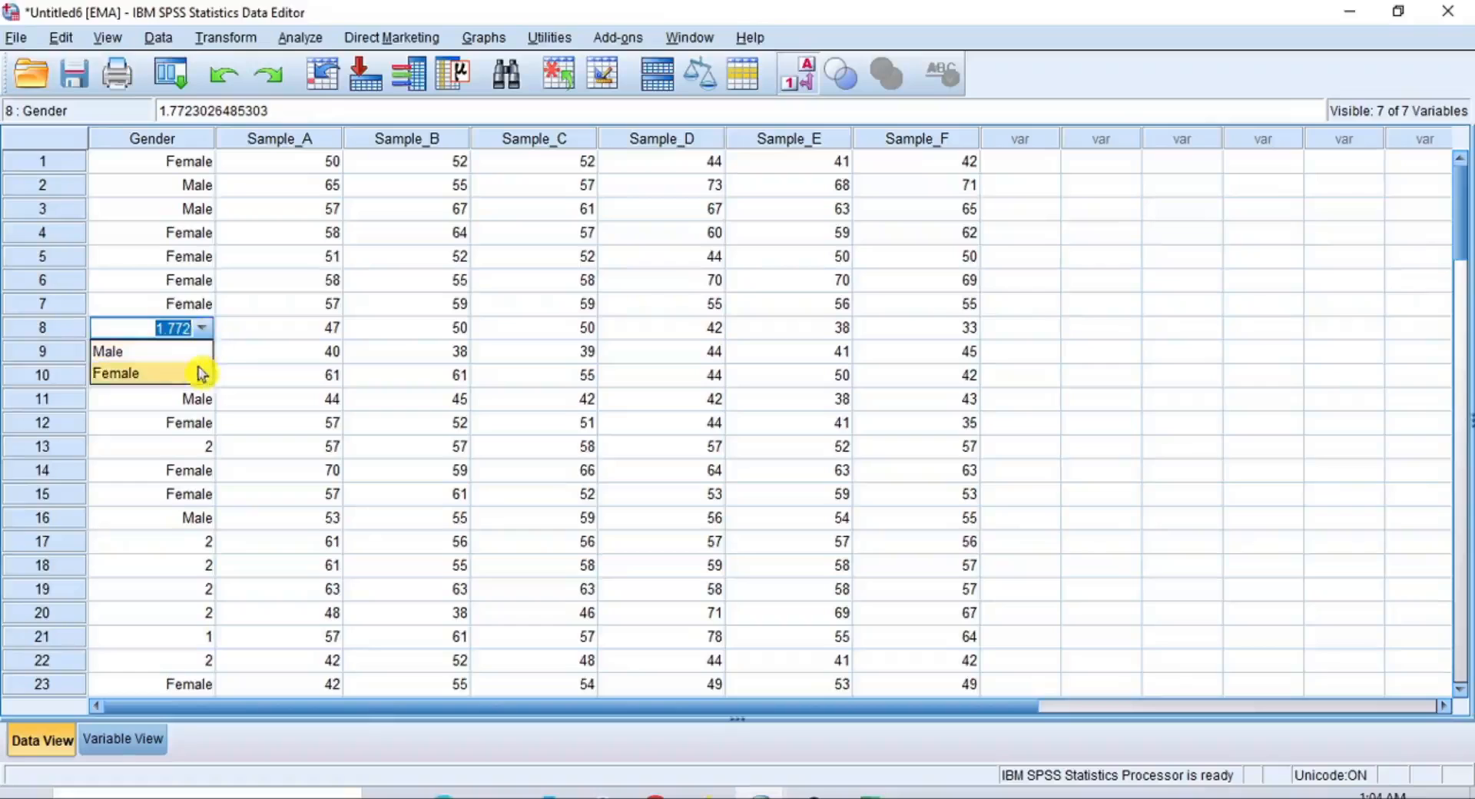
pyautogui.click(197, 375)
pyautogui.doubleClick(203, 353)
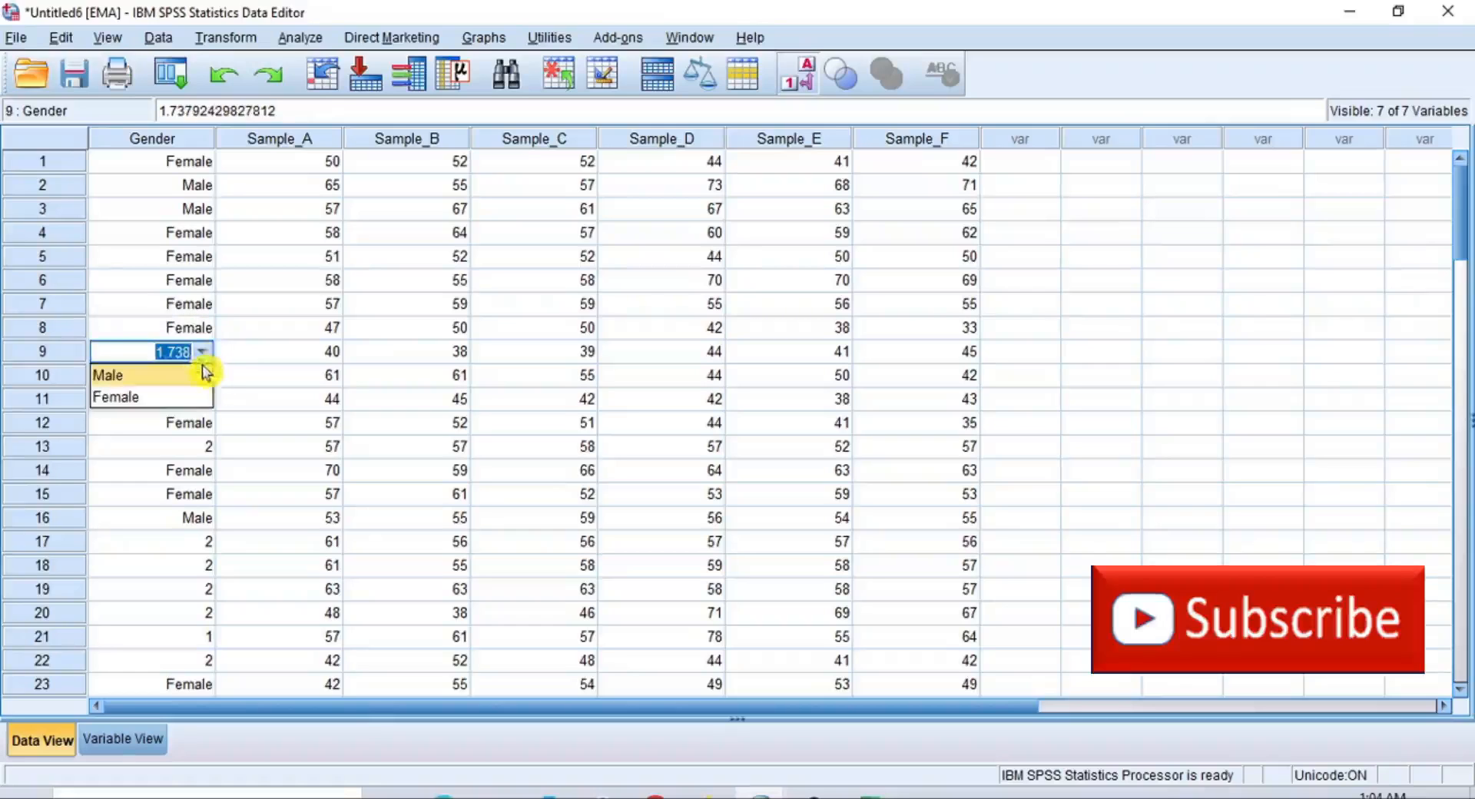
pyautogui.click(200, 398)
# Replace the imputed Gender values in rows 13 and 17 through 20 of the EMA dataset with the label Female
pyautogui.doubleClick(204, 447)
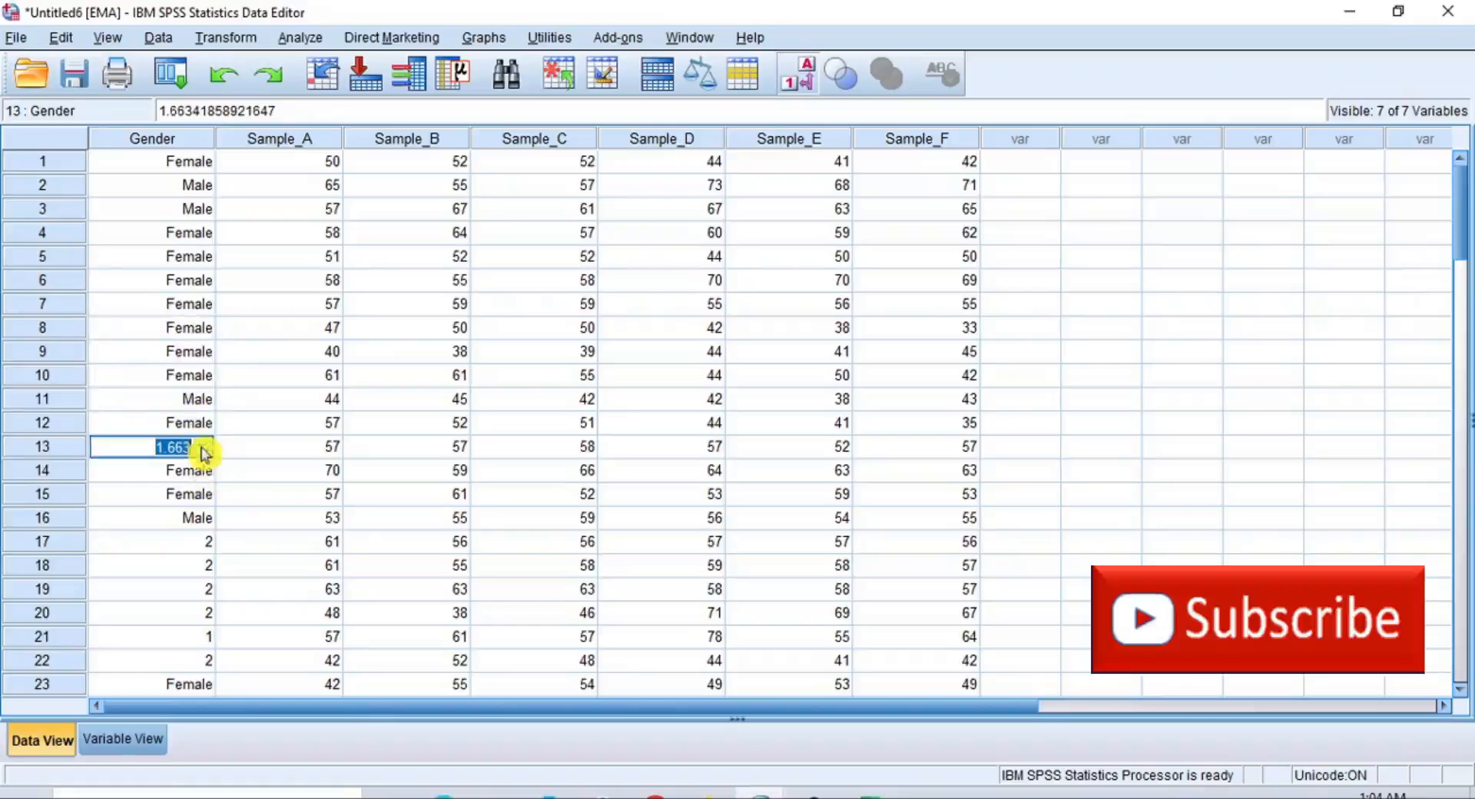
pyautogui.click(192, 492)
pyautogui.doubleClick(211, 546)
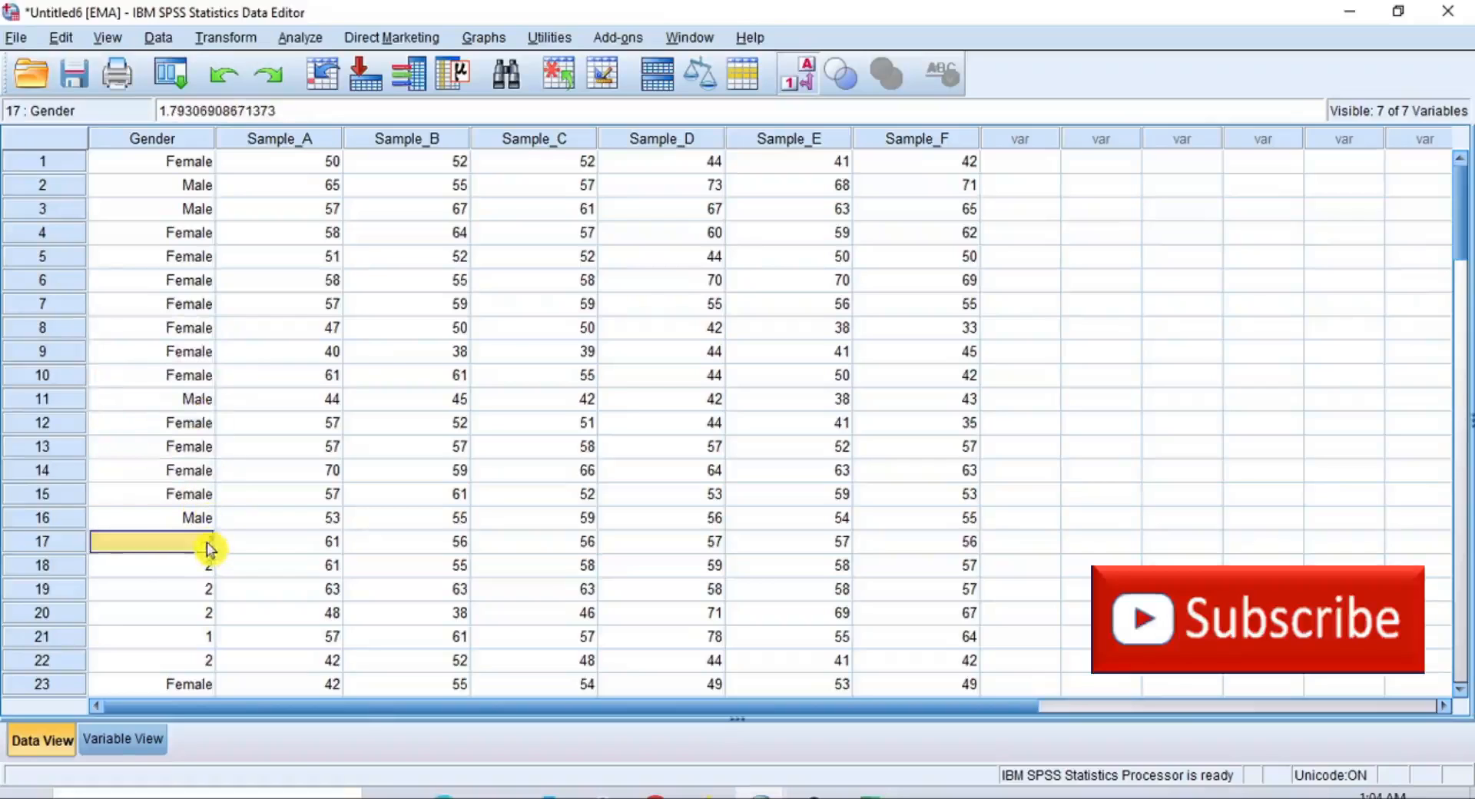
pyautogui.click(202, 589)
pyautogui.doubleClick(205, 567)
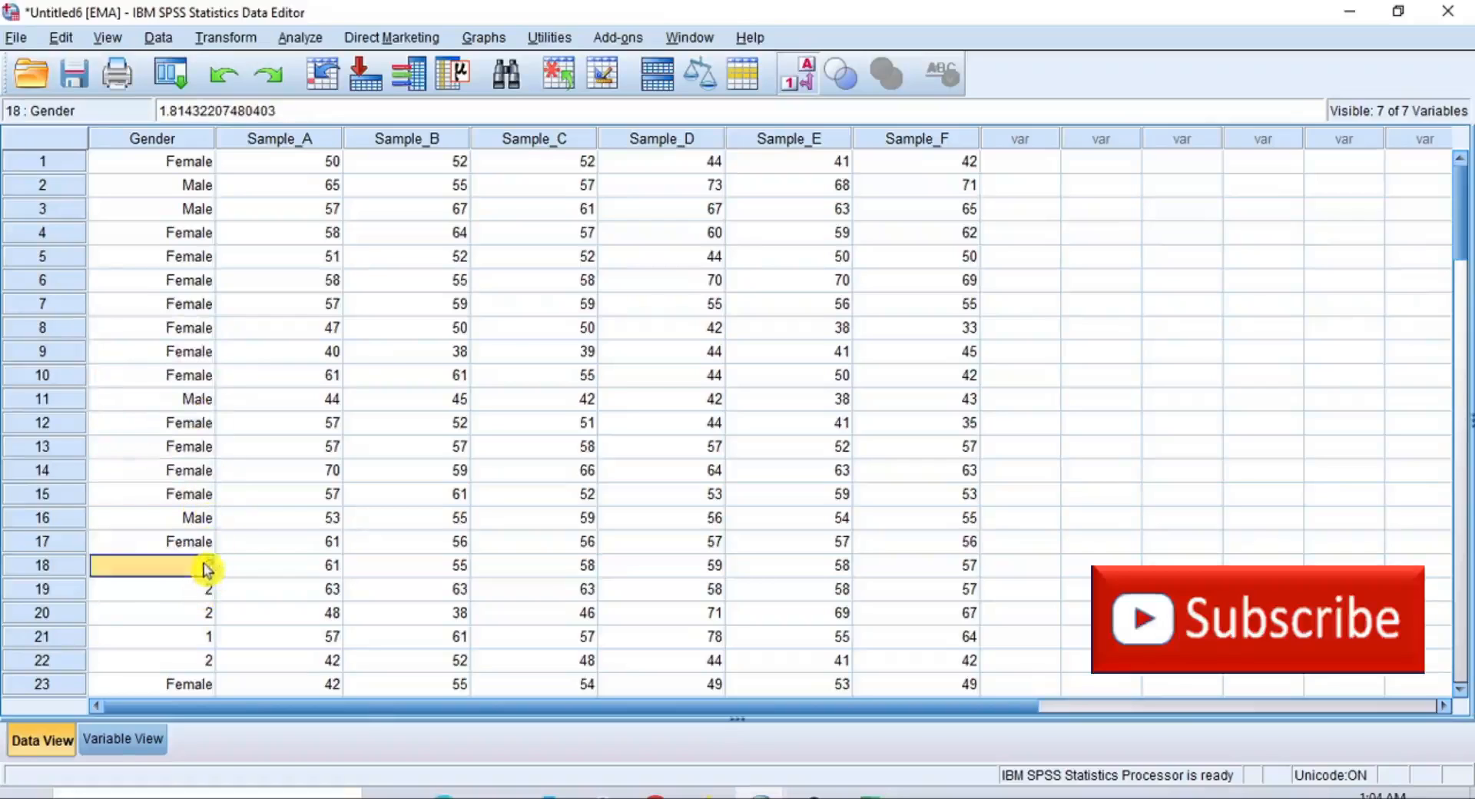
pyautogui.click(199, 612)
pyautogui.doubleClick(209, 592)
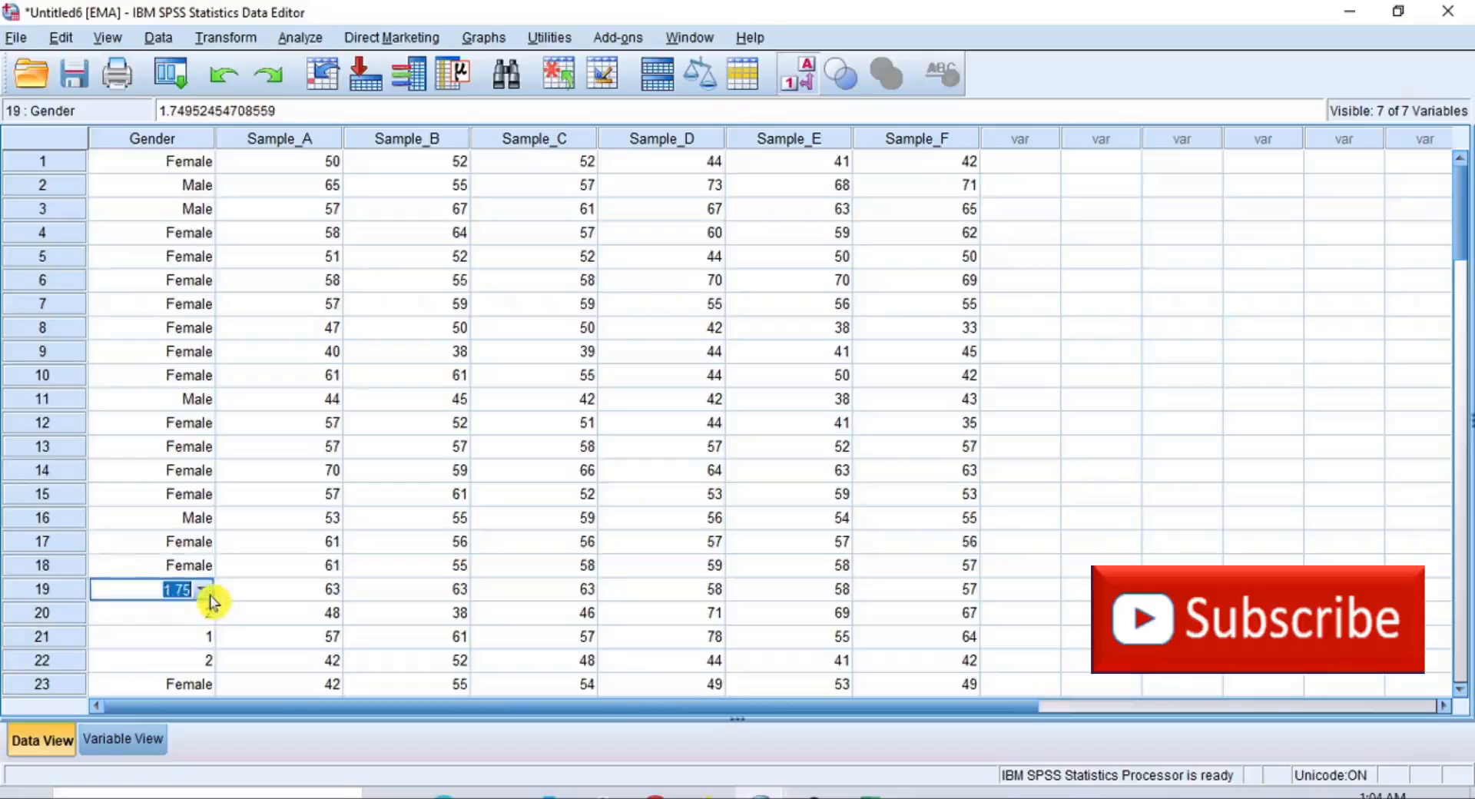
pyautogui.click(203, 637)
pyautogui.doubleClick(210, 617)
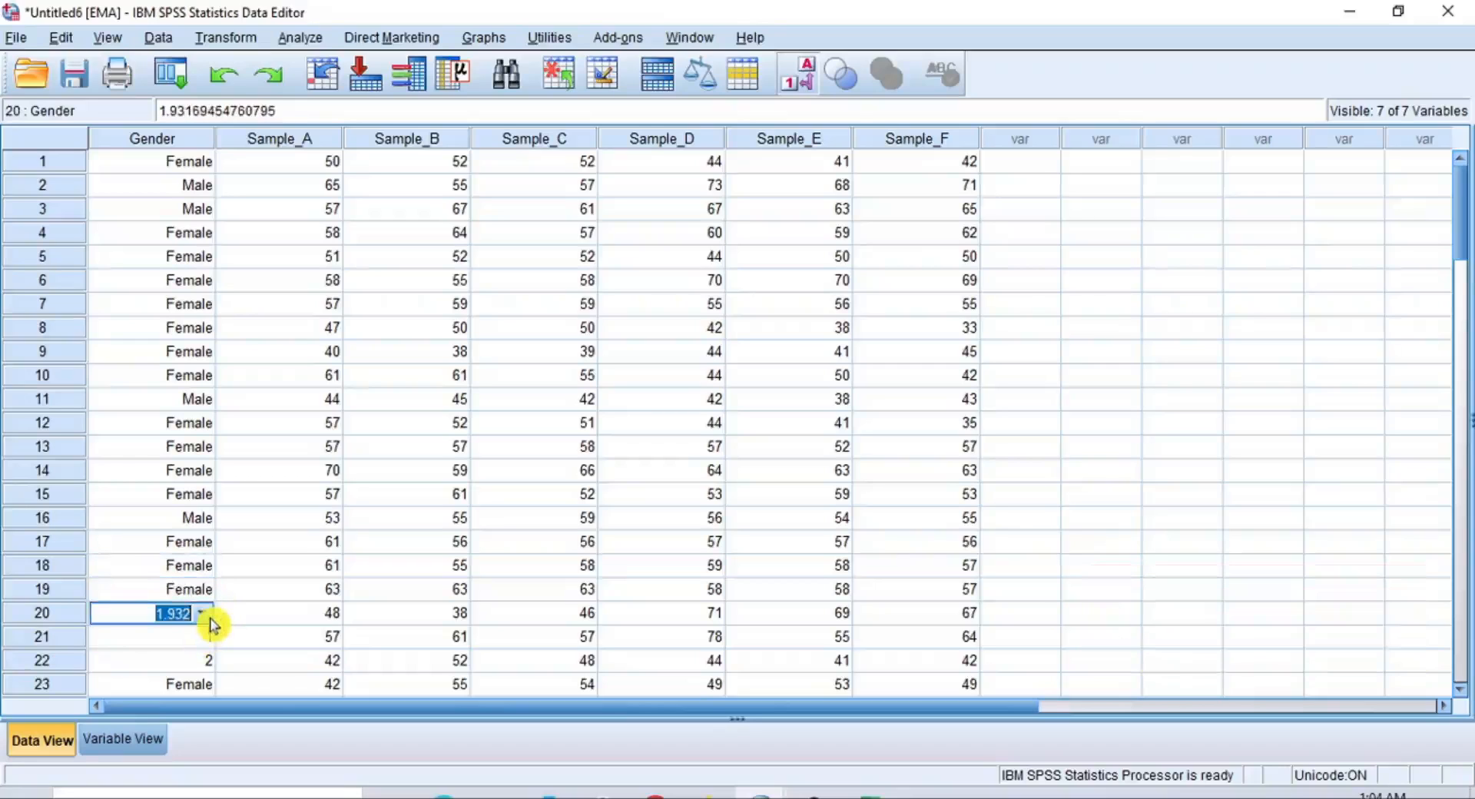
pyautogui.click(192, 664)
# Set Gender to Male in row 21 and to Female in row 22 of the EMA dataset
pyautogui.doubleClick(206, 642)
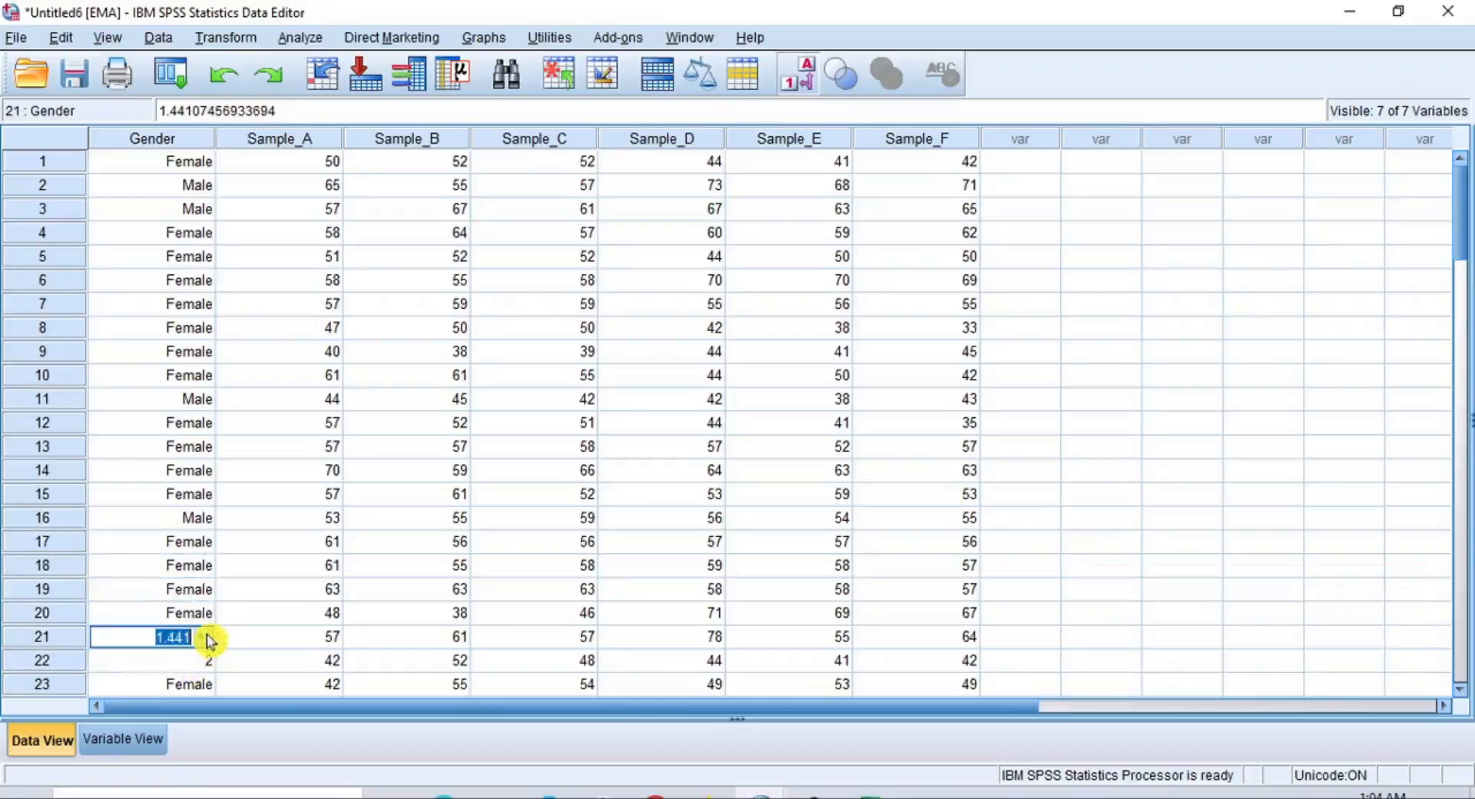
pyautogui.click(208, 638)
pyautogui.click(197, 662)
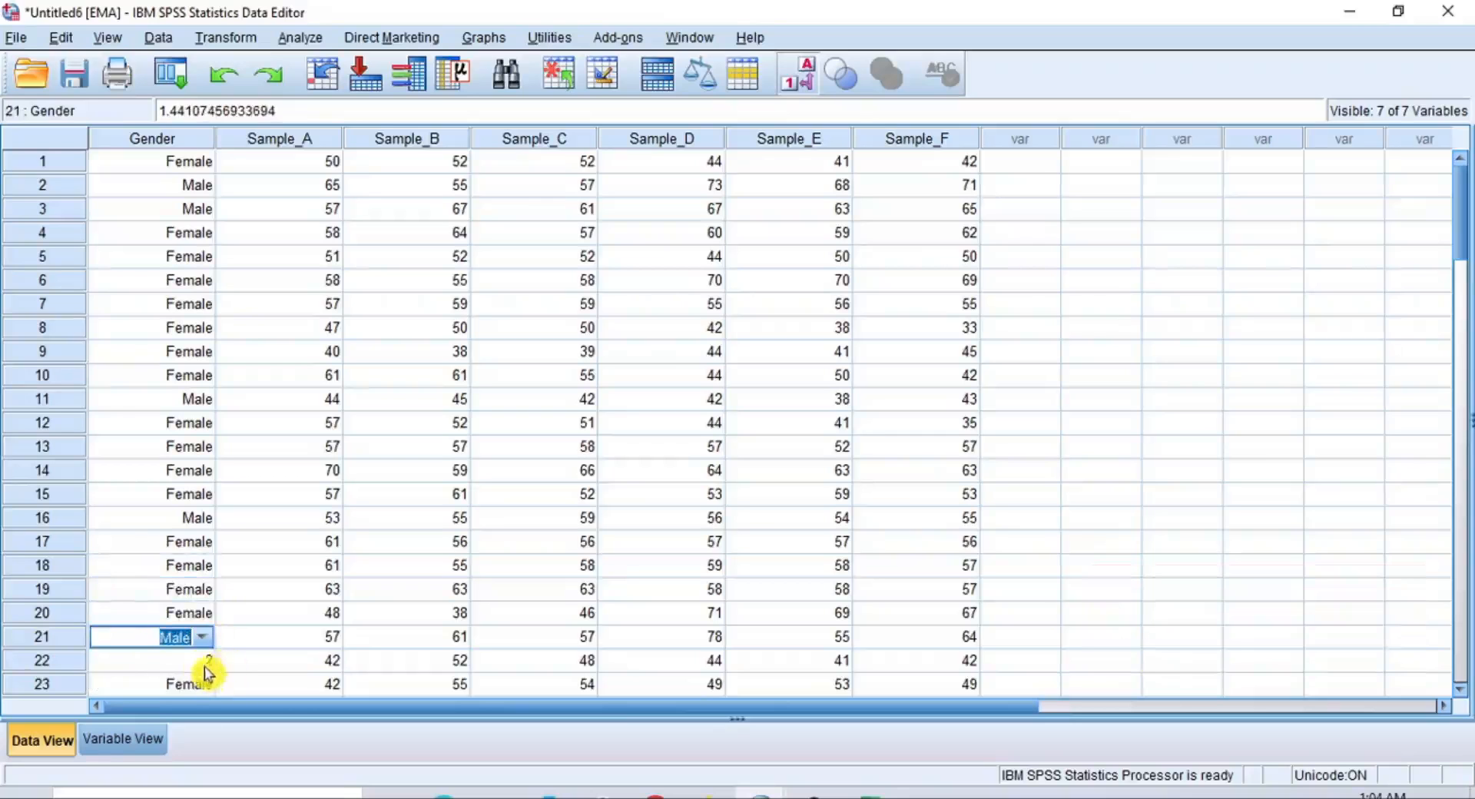
pyautogui.doubleClick(207, 662)
pyautogui.click(209, 663)
pyautogui.click(192, 706)
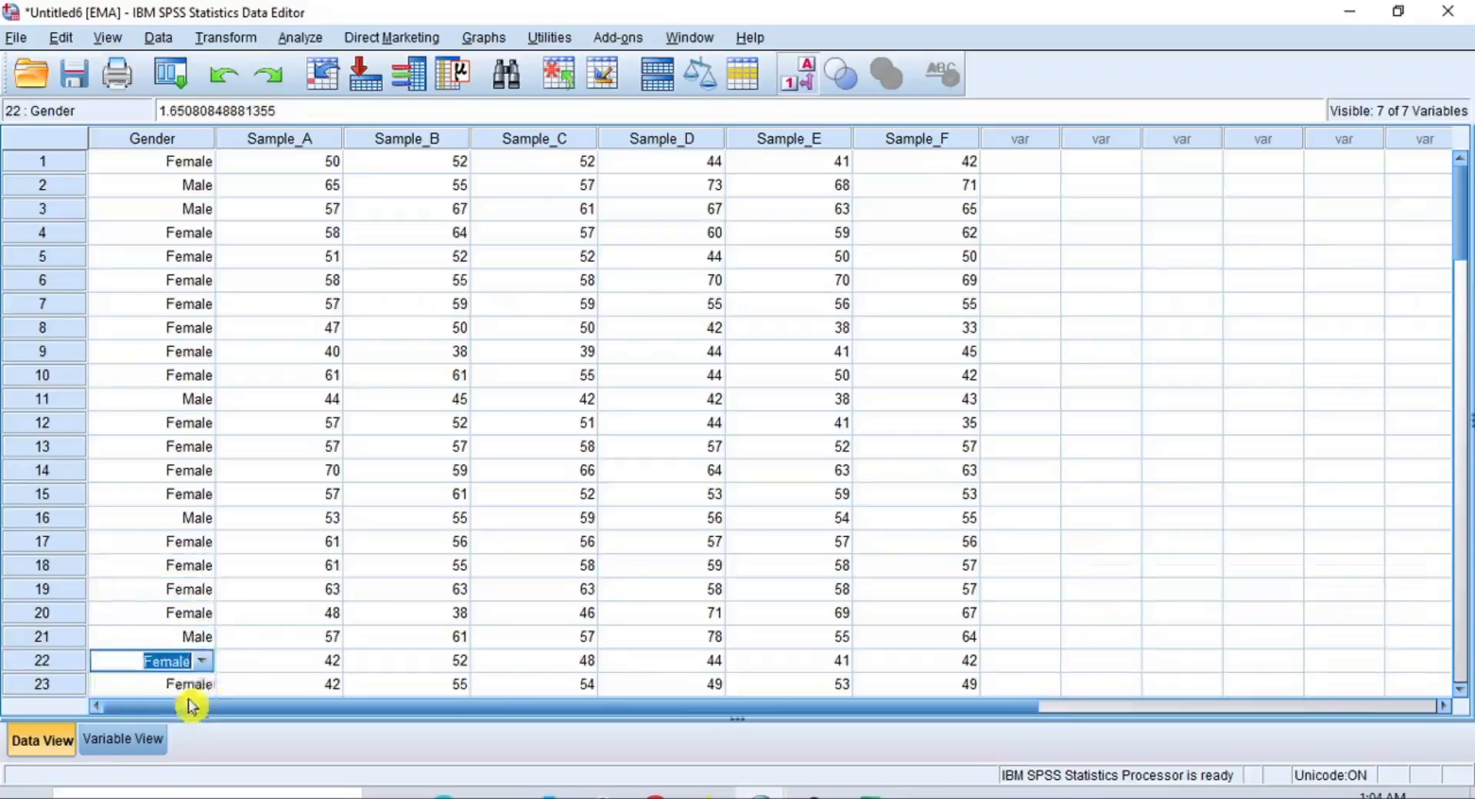
# Check the Gender column throughout the EMA dataset, toggling between value labels and numeric codes
pyautogui.scroll(-19, 230, 342)
pyautogui.scroll(7, 230, 346)
pyautogui.scroll(12, 231, 346)
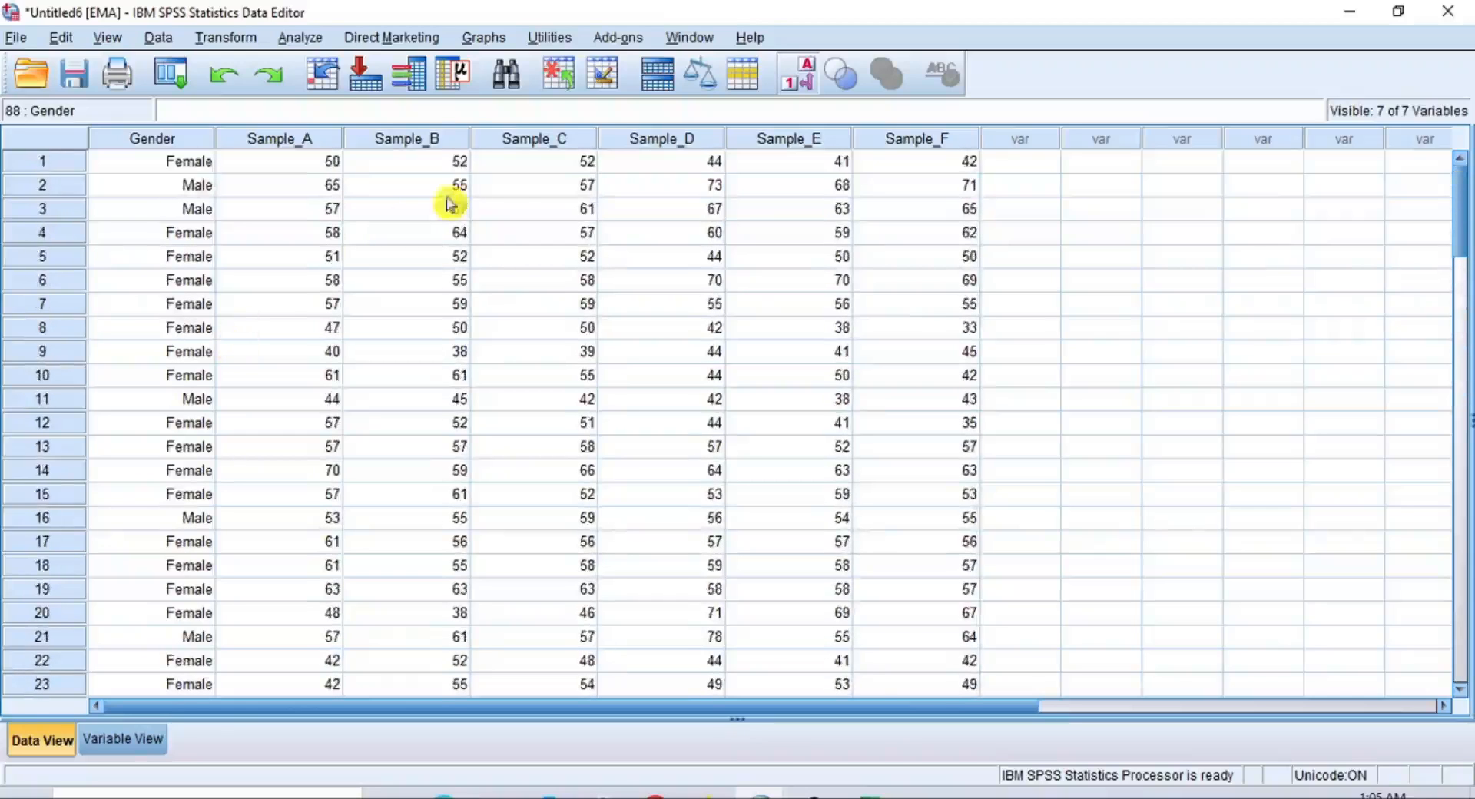
pyautogui.click(799, 81)
pyautogui.click(799, 83)
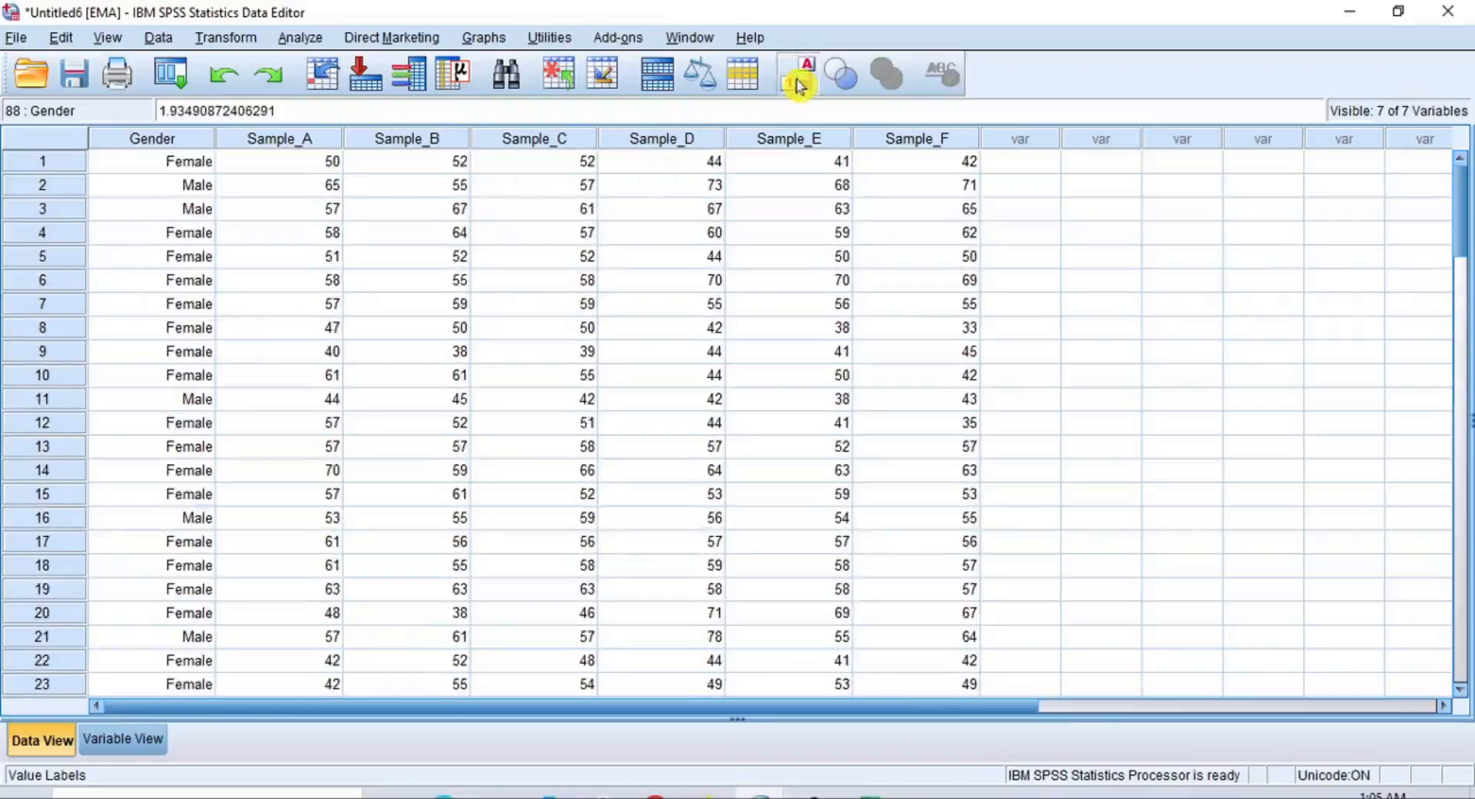
pyautogui.click(799, 83)
pyautogui.click(799, 83)
pyautogui.scroll(-11, 661, 350)
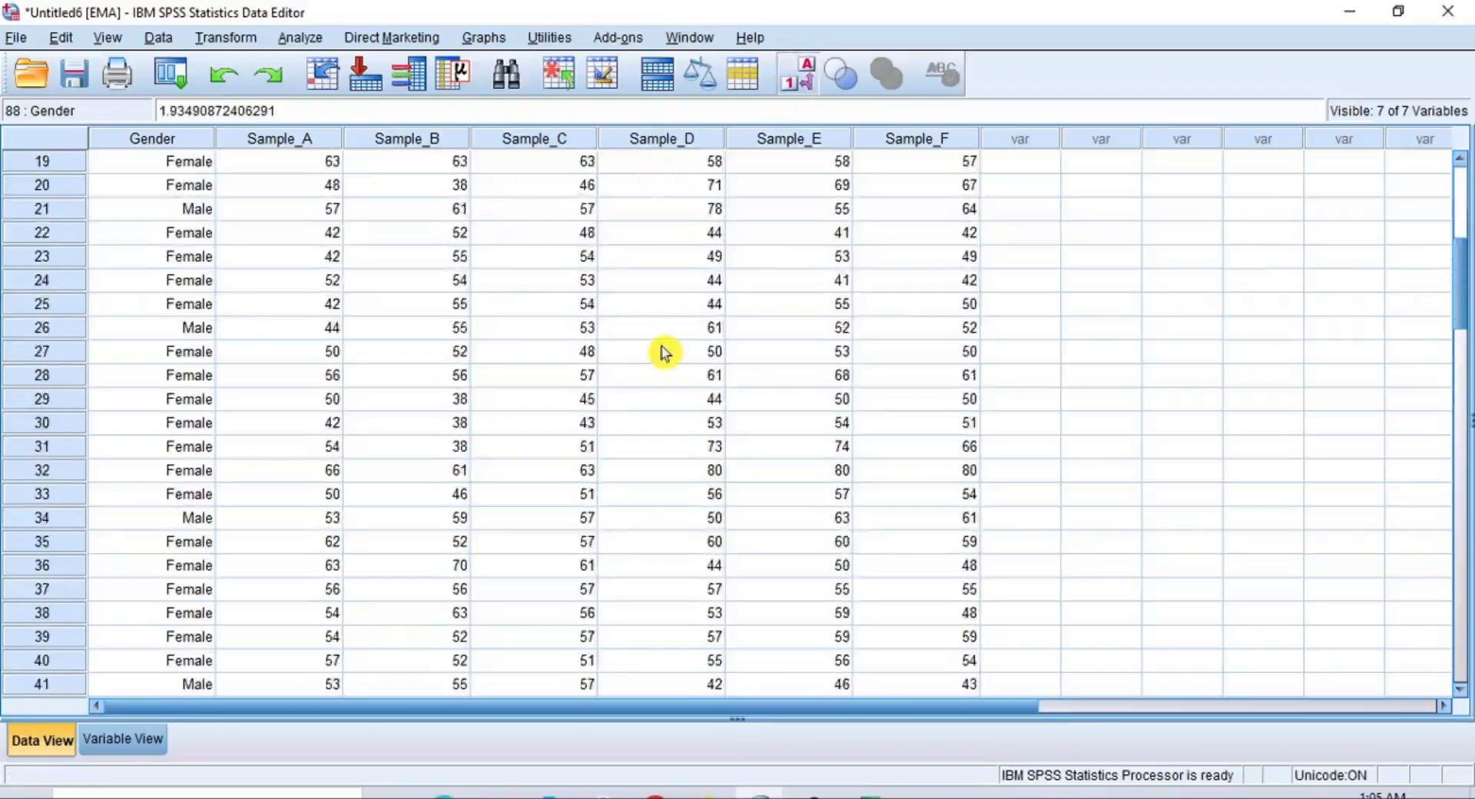
pyautogui.click(785, 87)
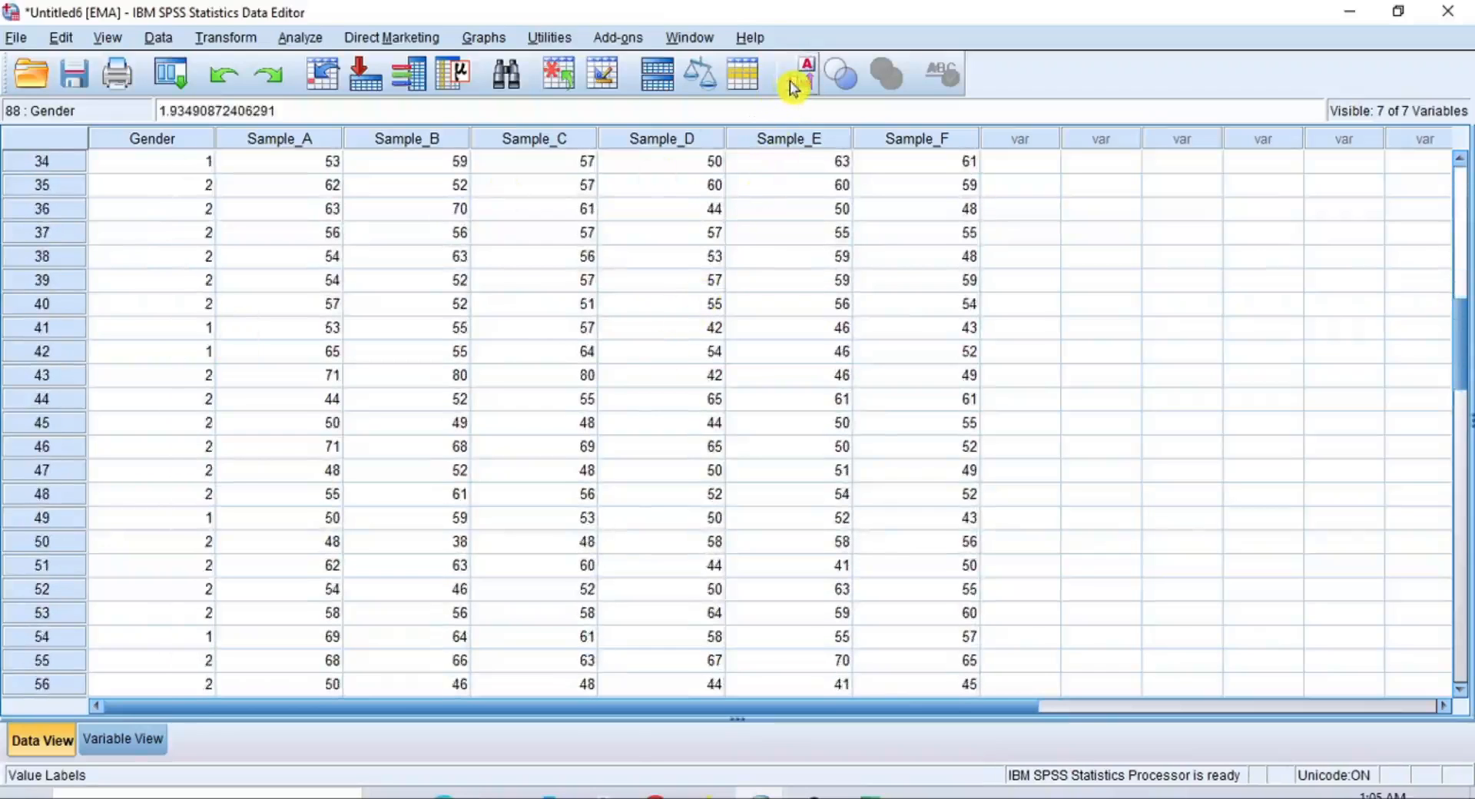
pyautogui.click(785, 87)
pyautogui.scroll(-11, 642, 412)
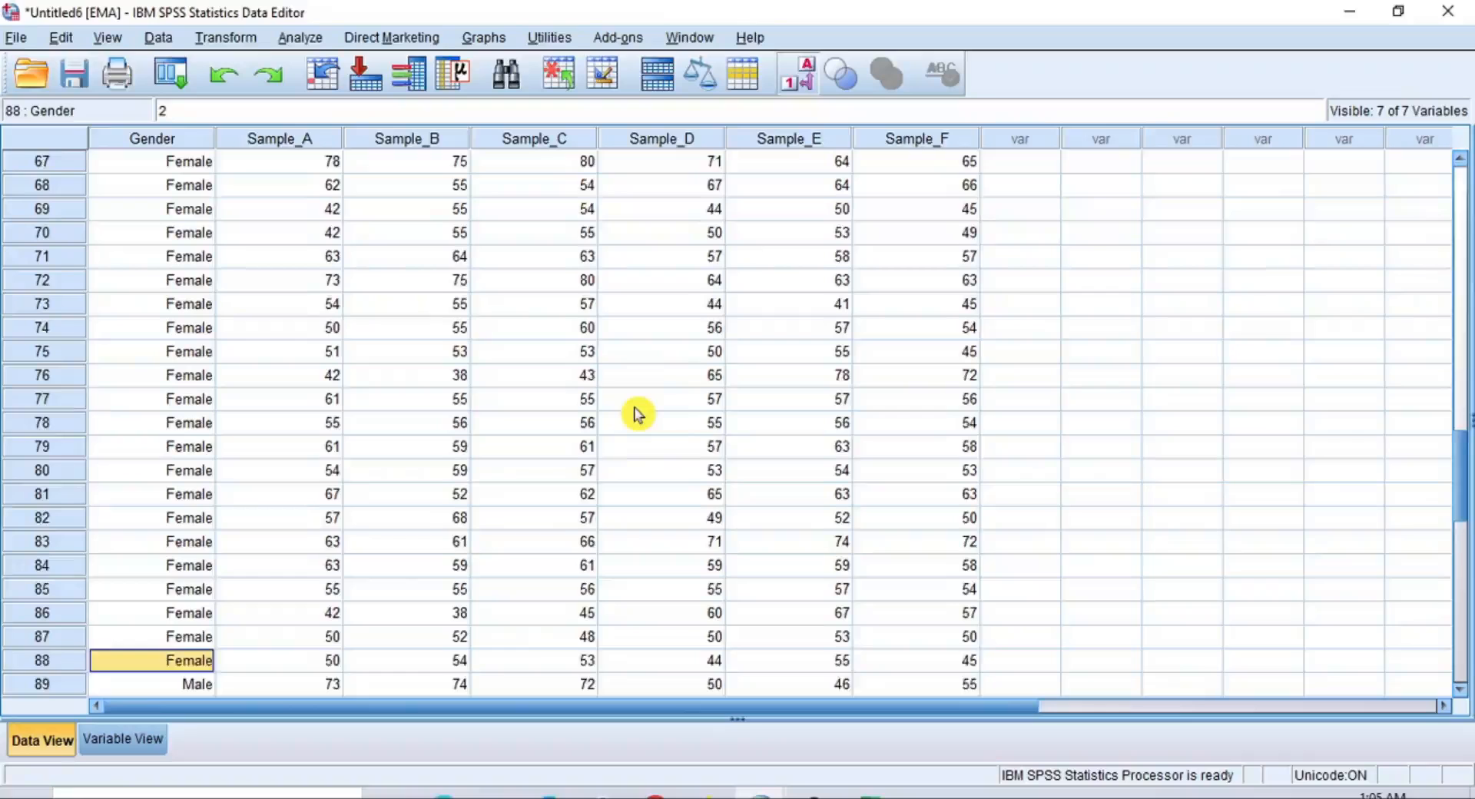
pyautogui.scroll(-1, 637, 415)
pyautogui.click(802, 77)
pyautogui.click(801, 77)
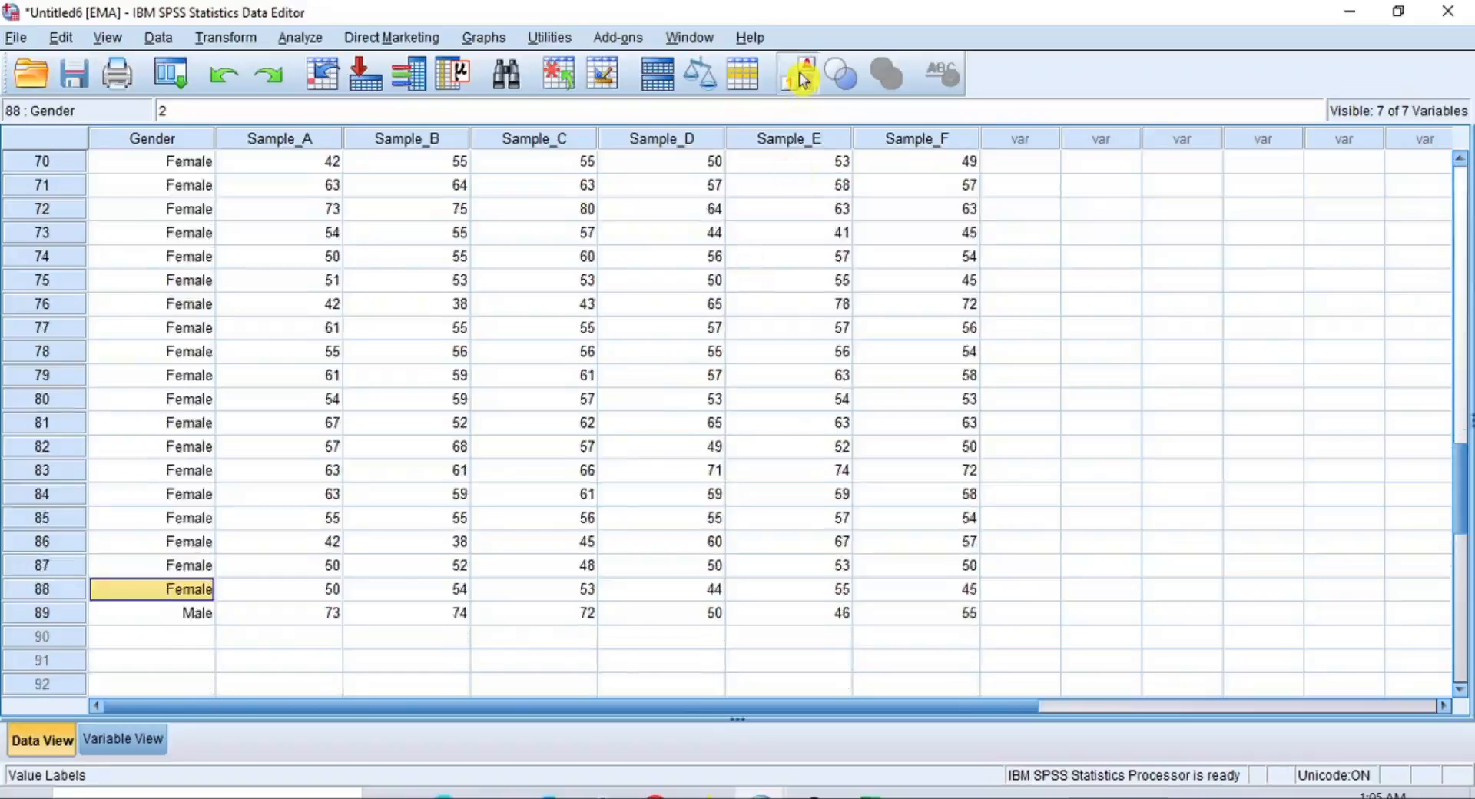
pyautogui.click(801, 77)
pyautogui.click(801, 77)
pyautogui.scroll(10, 588, 492)
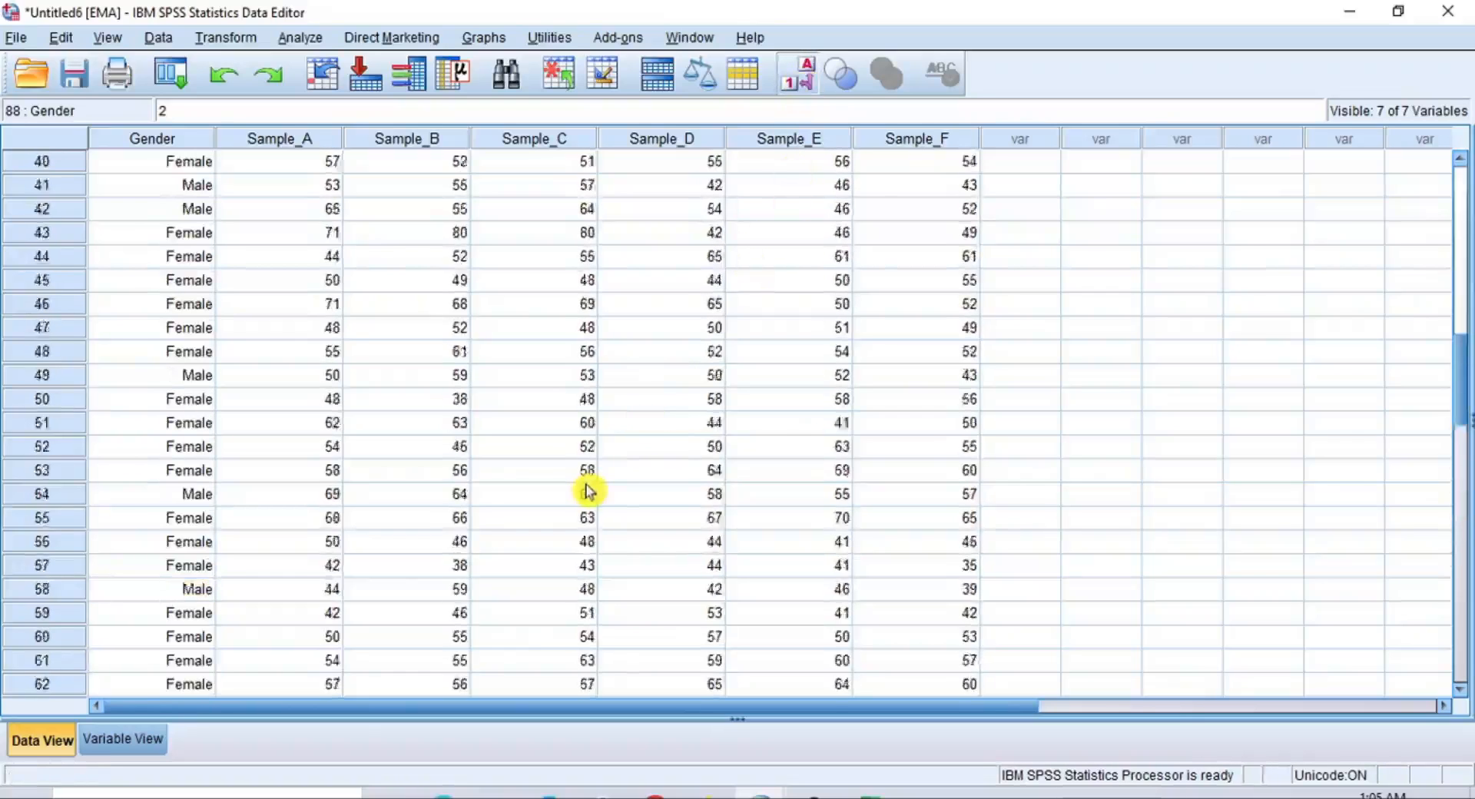
pyautogui.scroll(13, 588, 492)
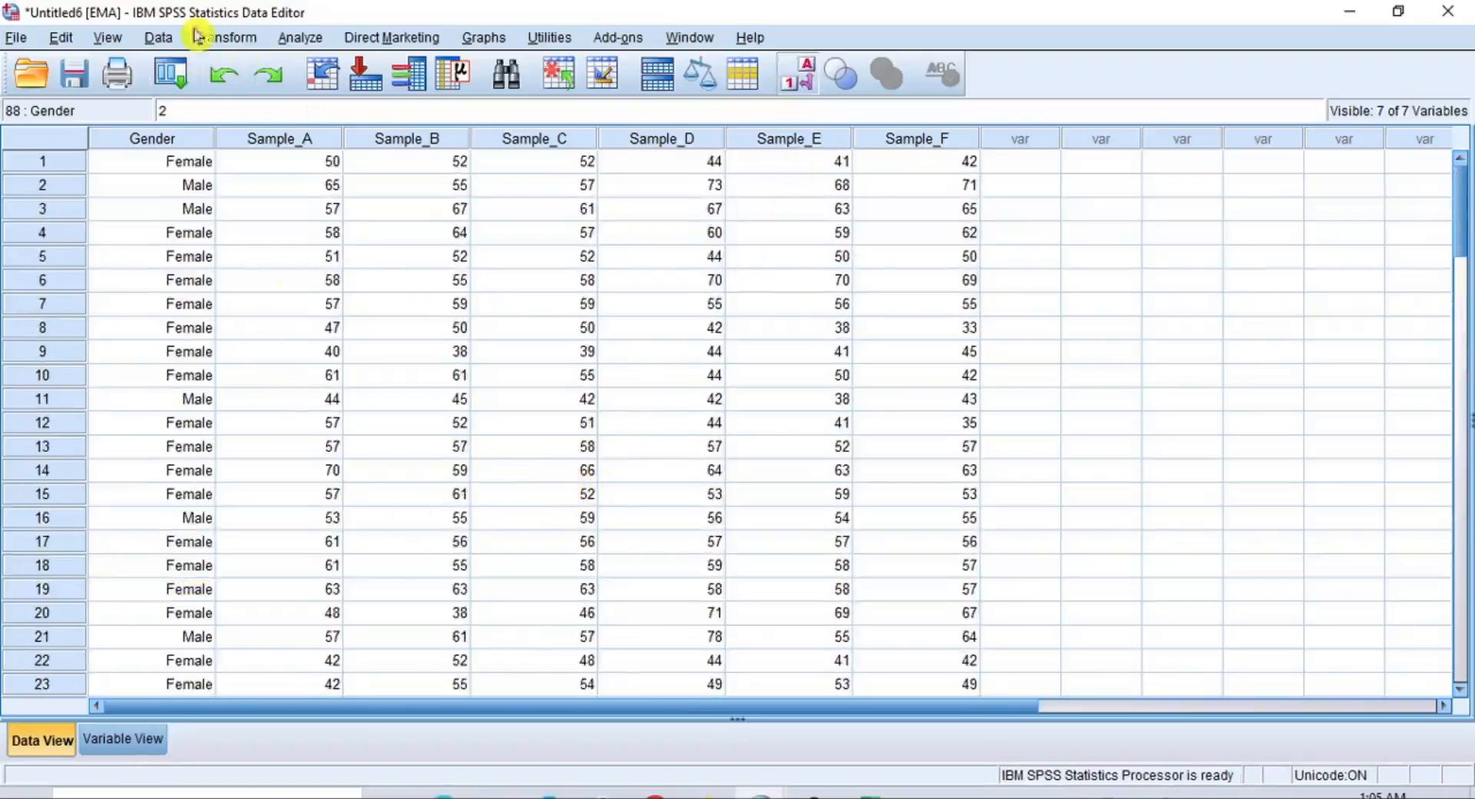
# Switch to the RBI dataset to view its completed values
pyautogui.moveTo(760, 795)
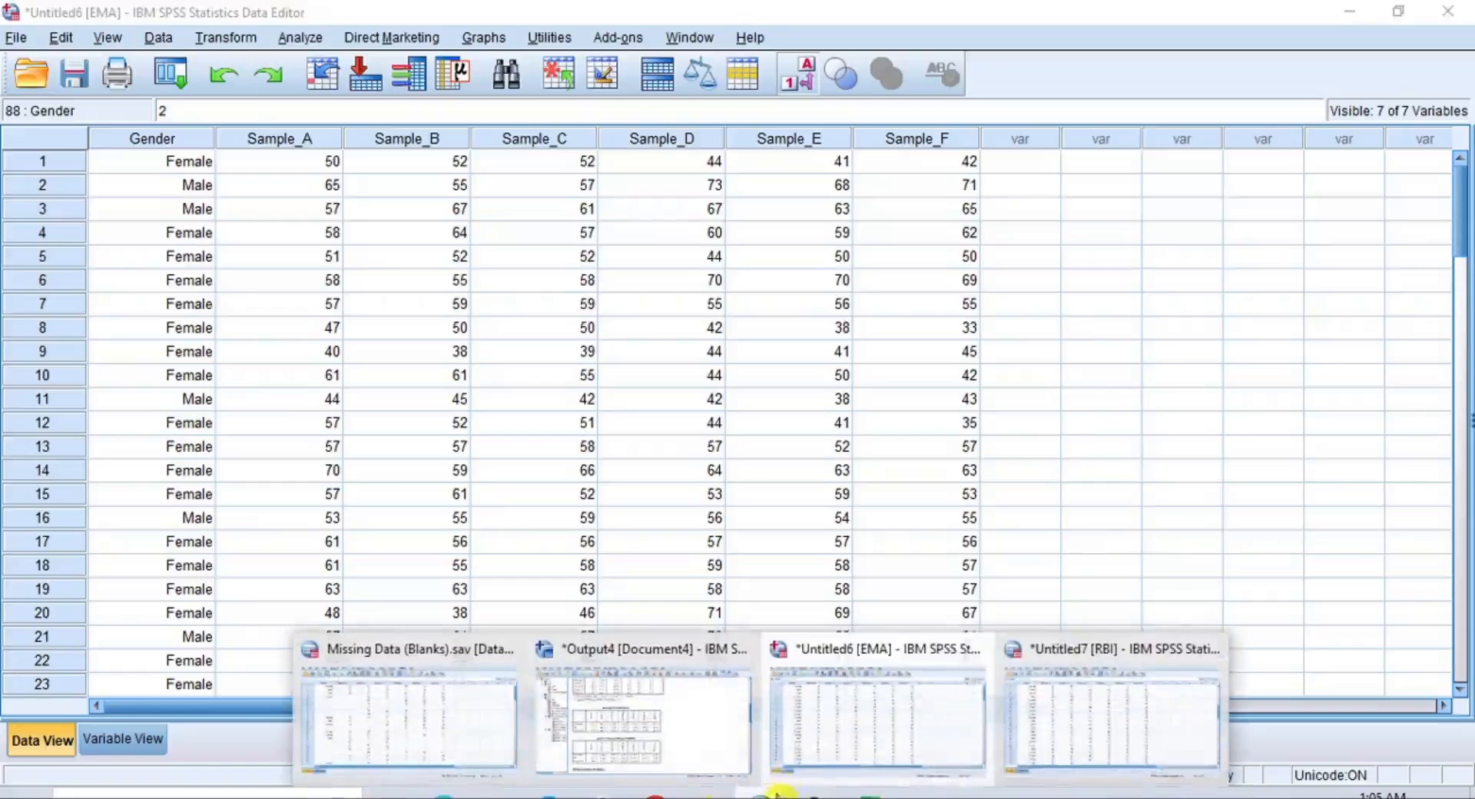
pyautogui.click(1086, 743)
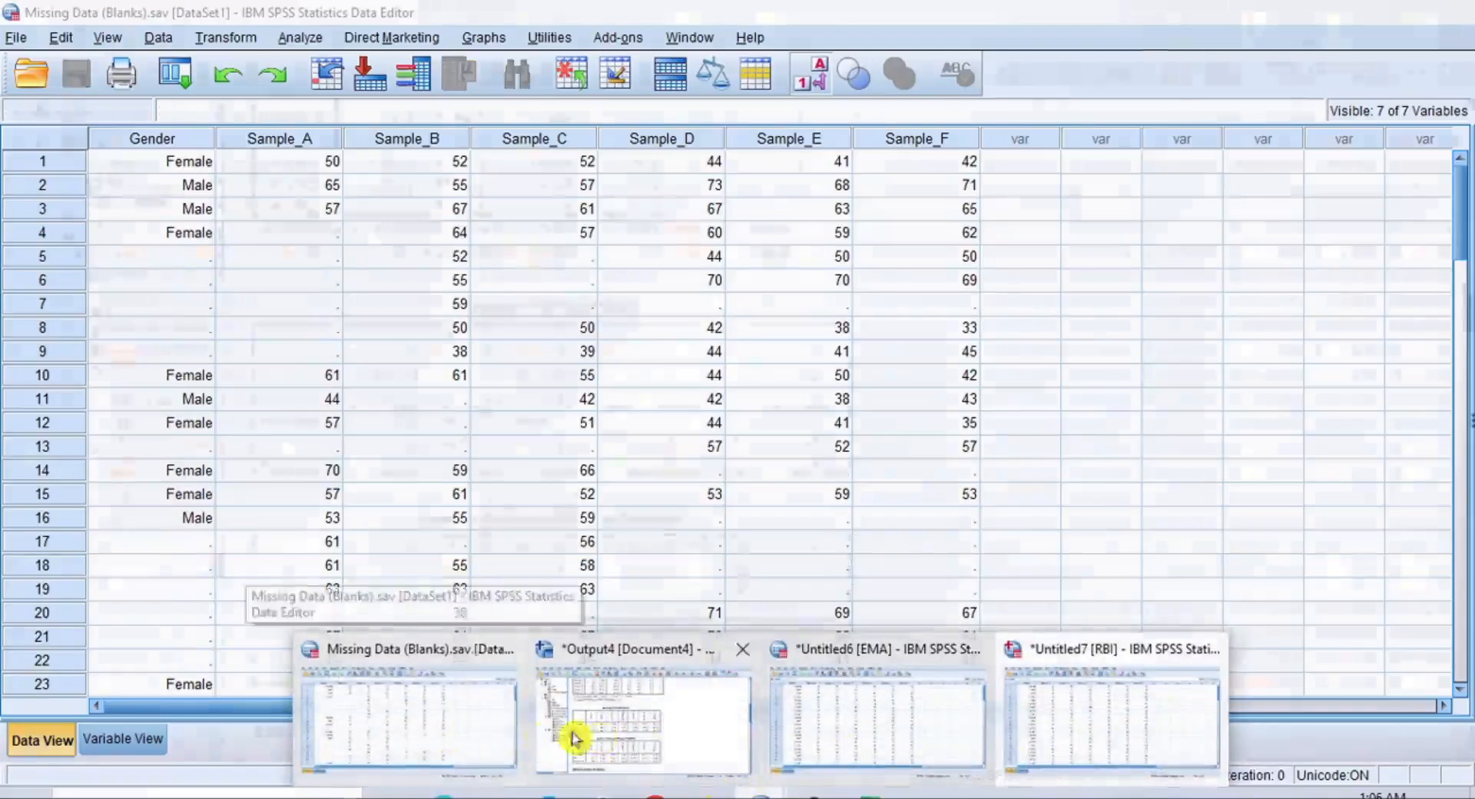
# Look through the completed rows of the RBI dataset
pyautogui.moveTo(830, 738)
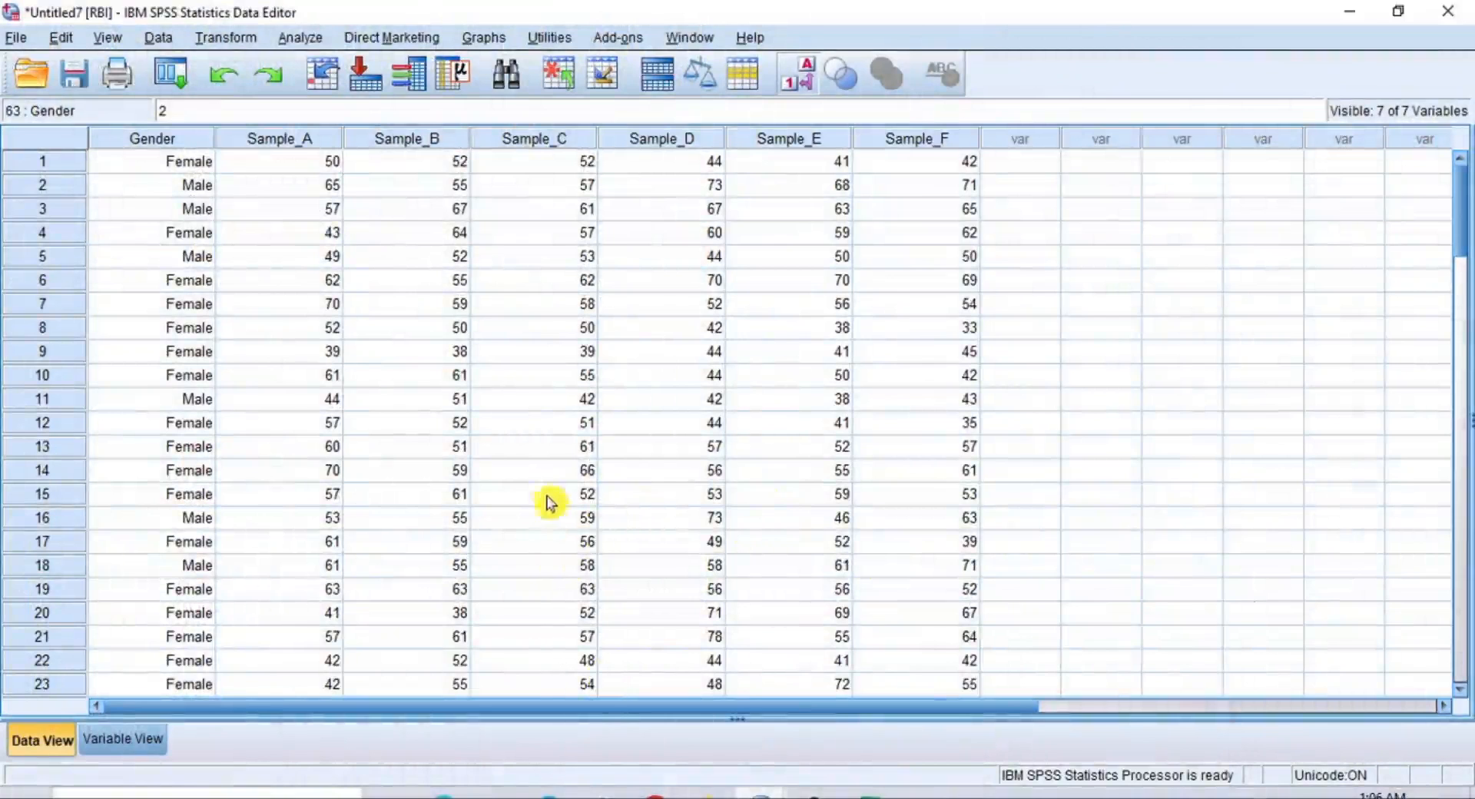
pyautogui.moveTo(755, 796)
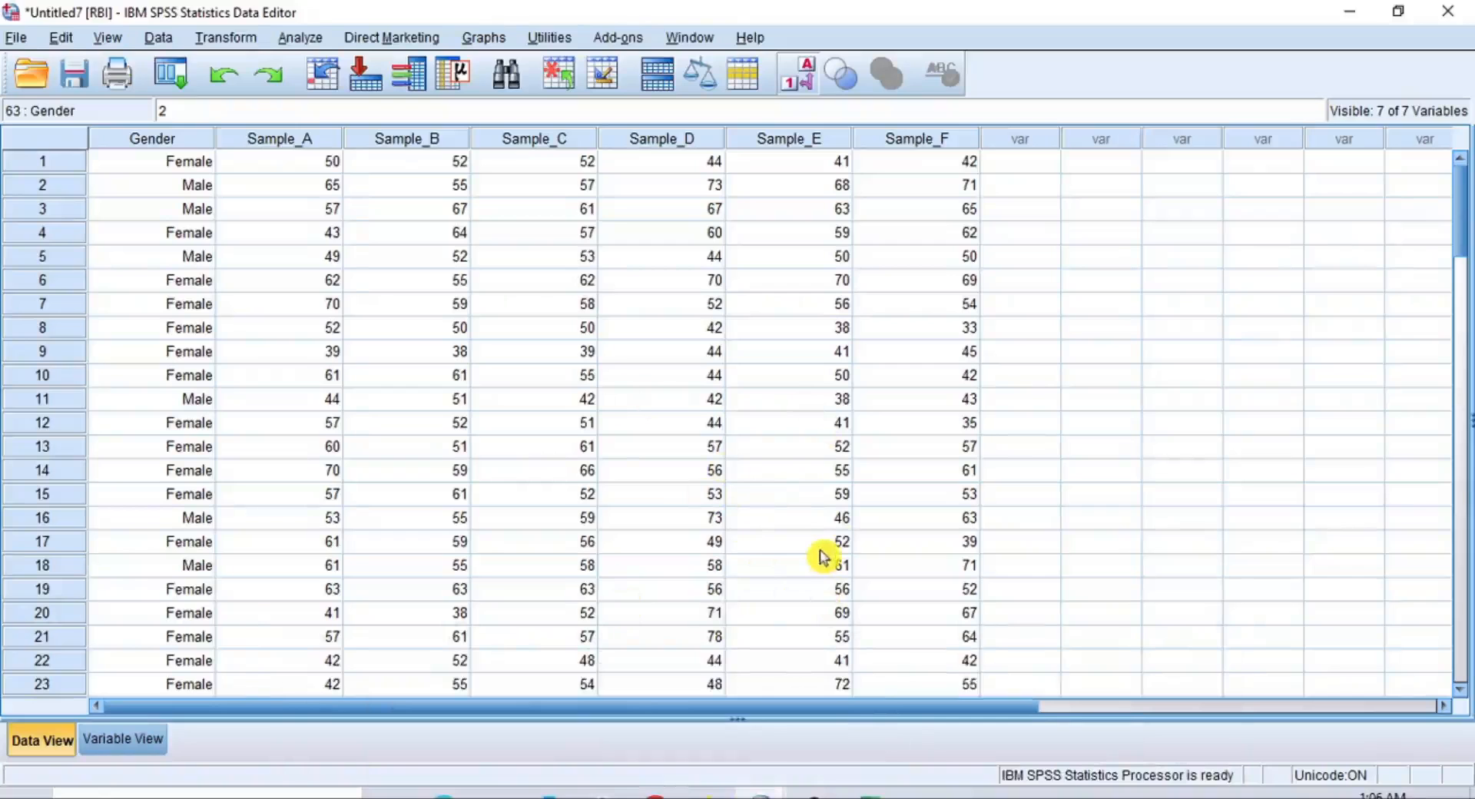
pyautogui.scroll(-3, 822, 555)
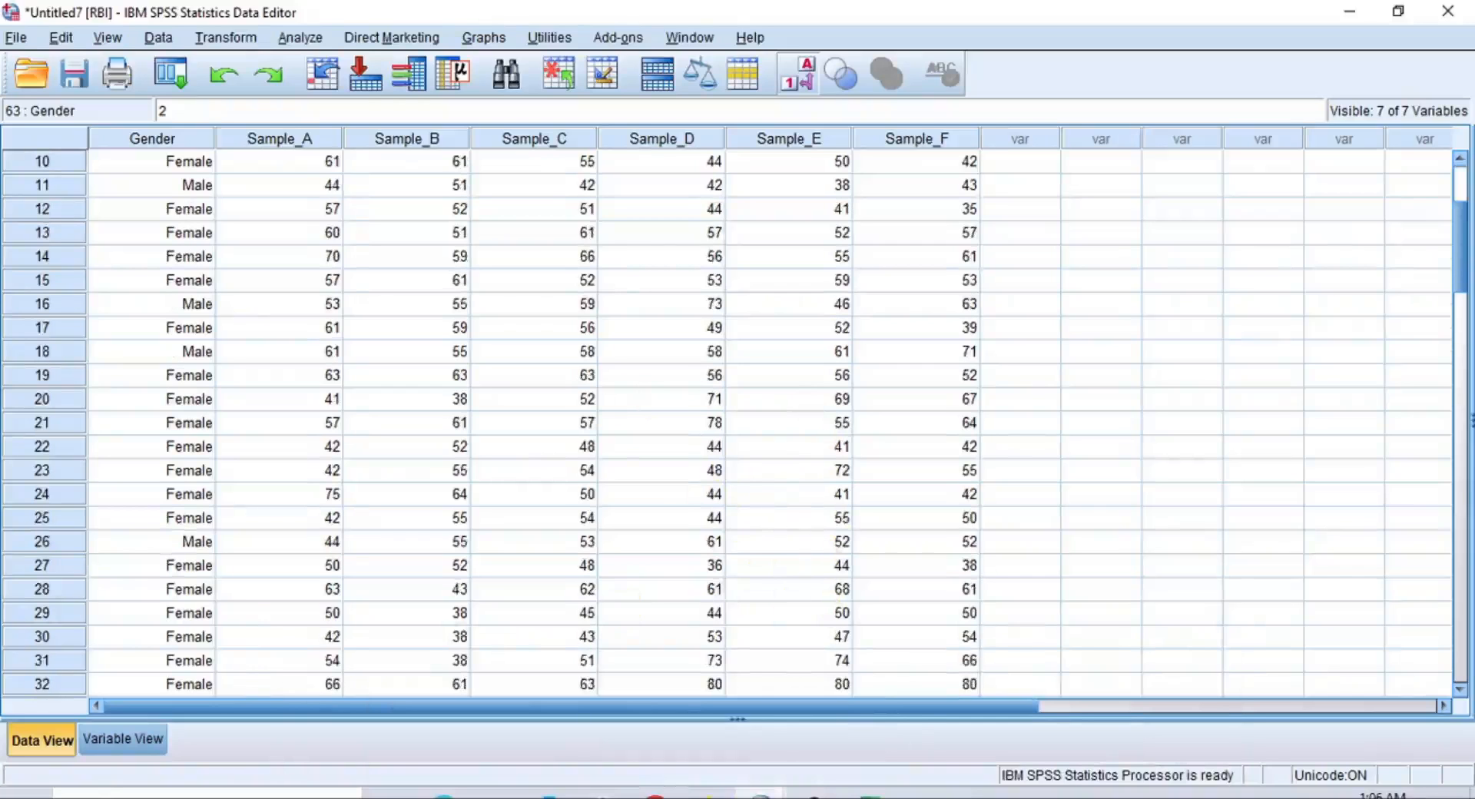
# Start a fresh Frequencies analysis on the Missing Data (Blanks) dataset with Gender and Sample_A through Sample_F as variables
pyautogui.click(465, 730)
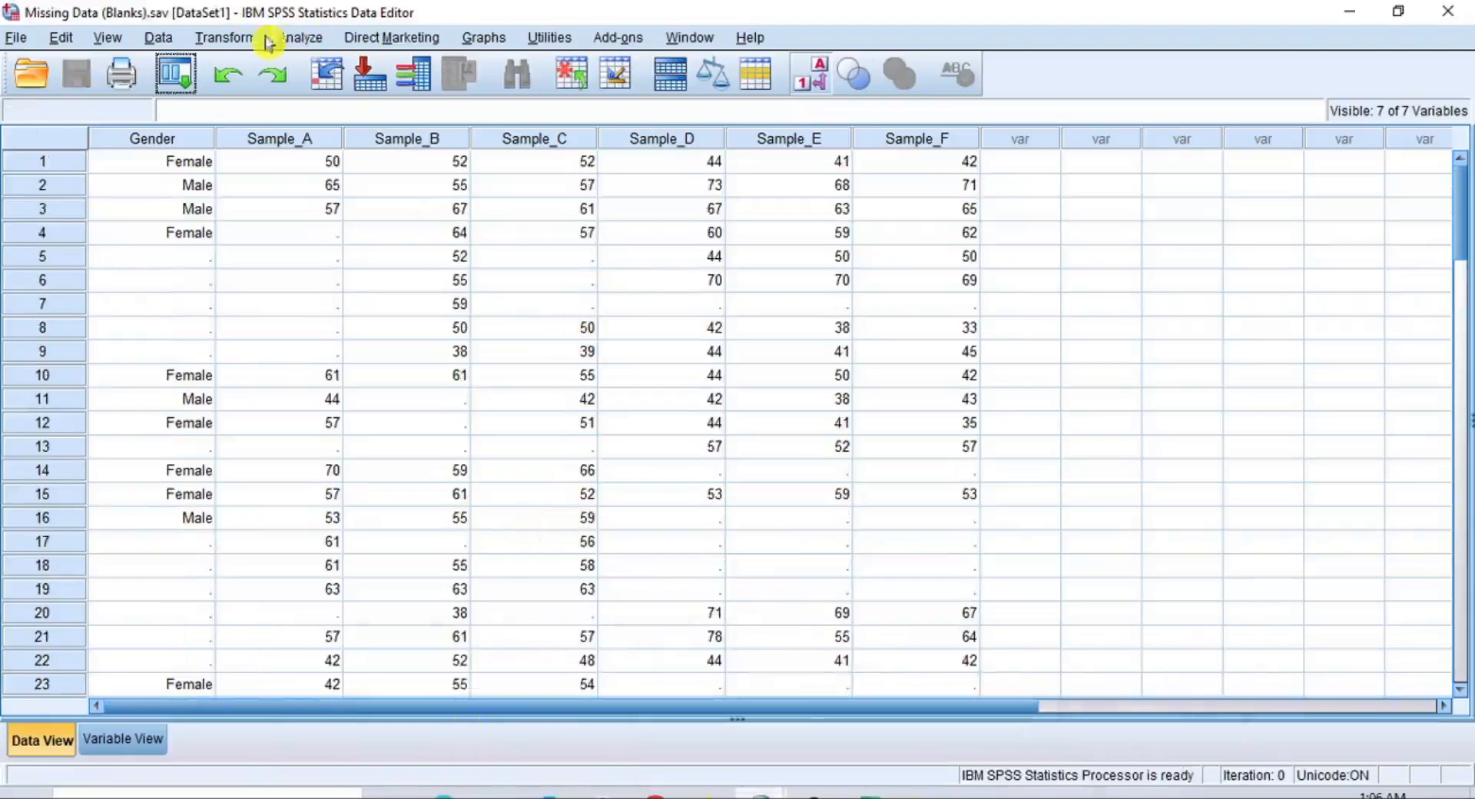
pyautogui.click(310, 40)
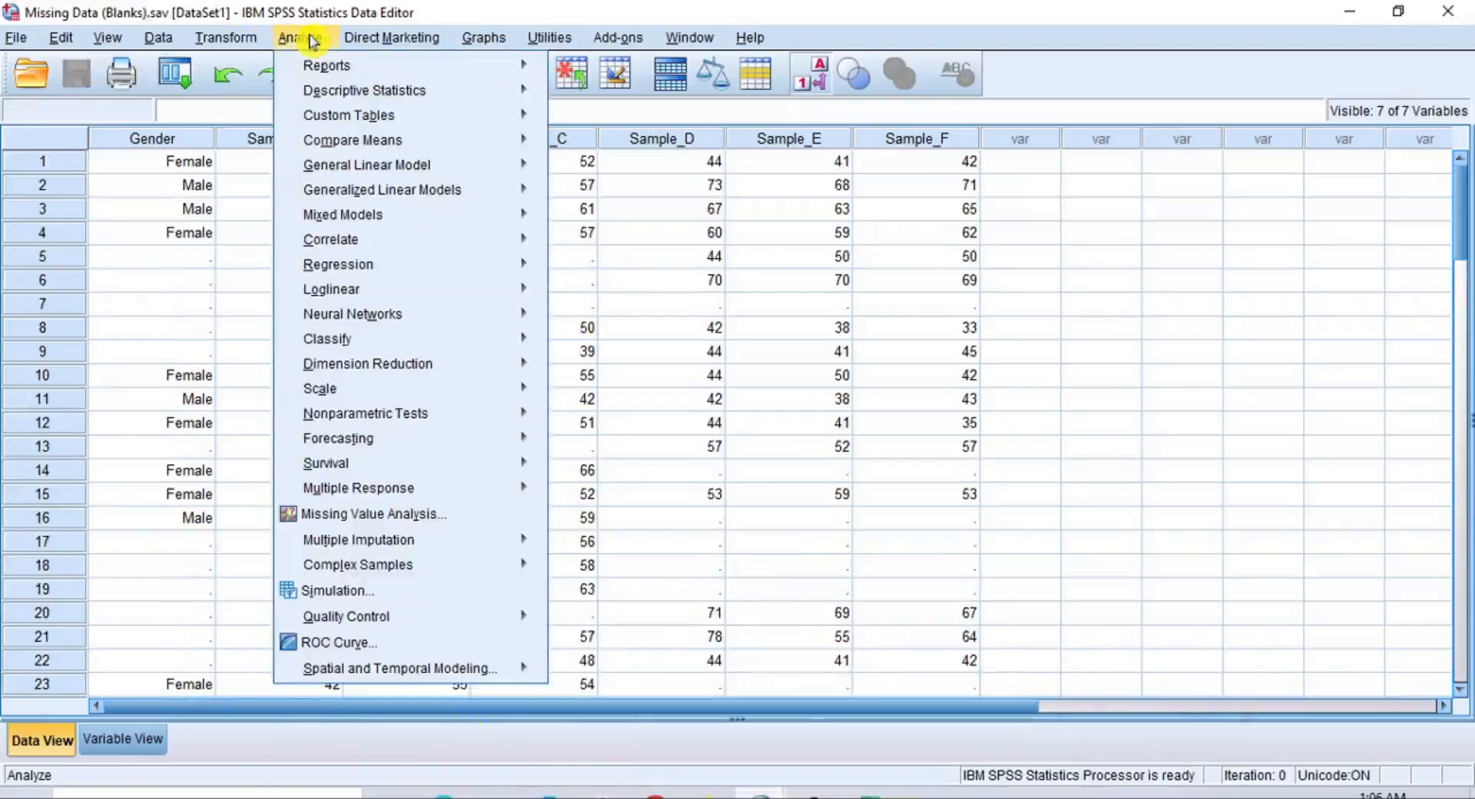
pyautogui.moveTo(389, 92)
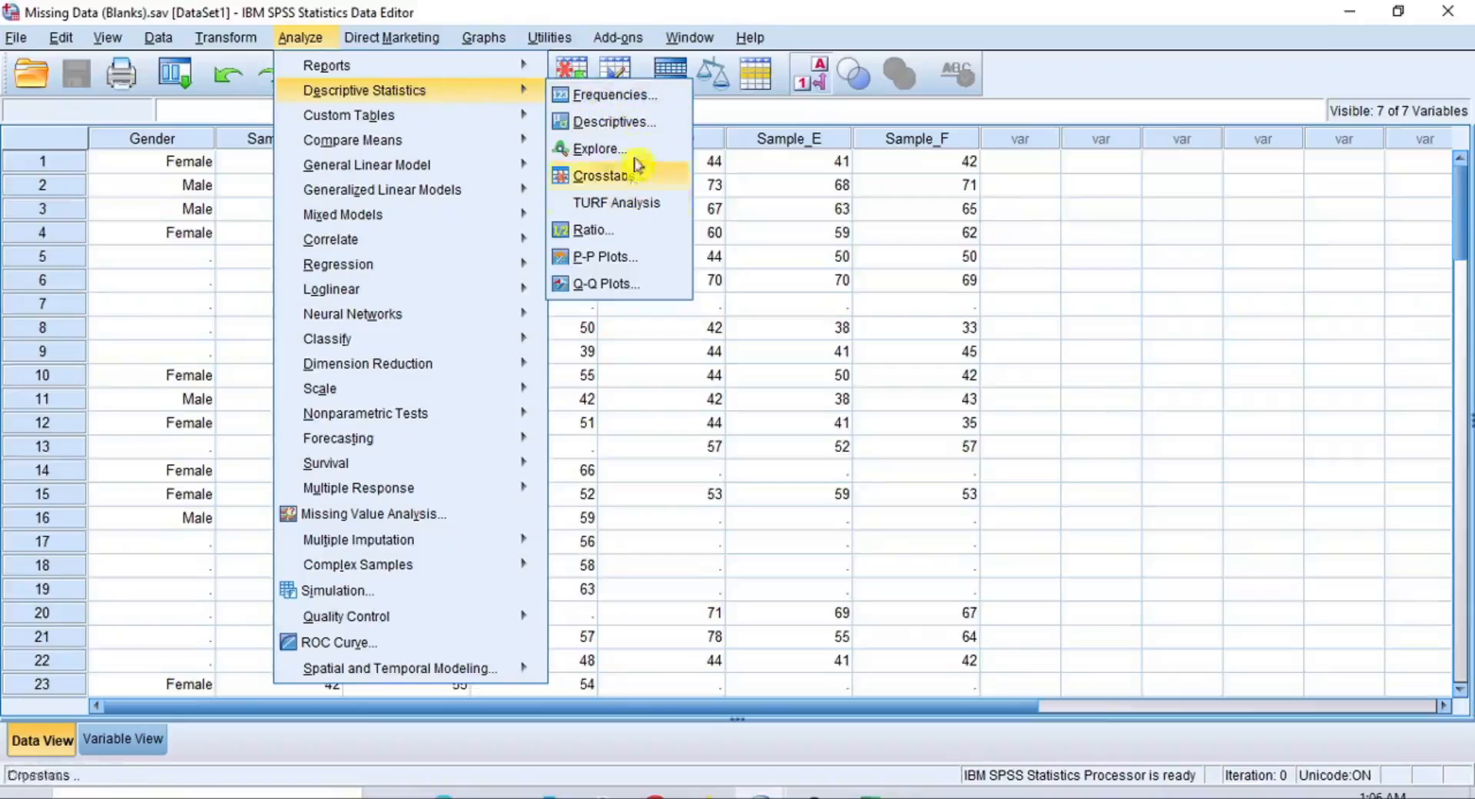
pyautogui.click(648, 106)
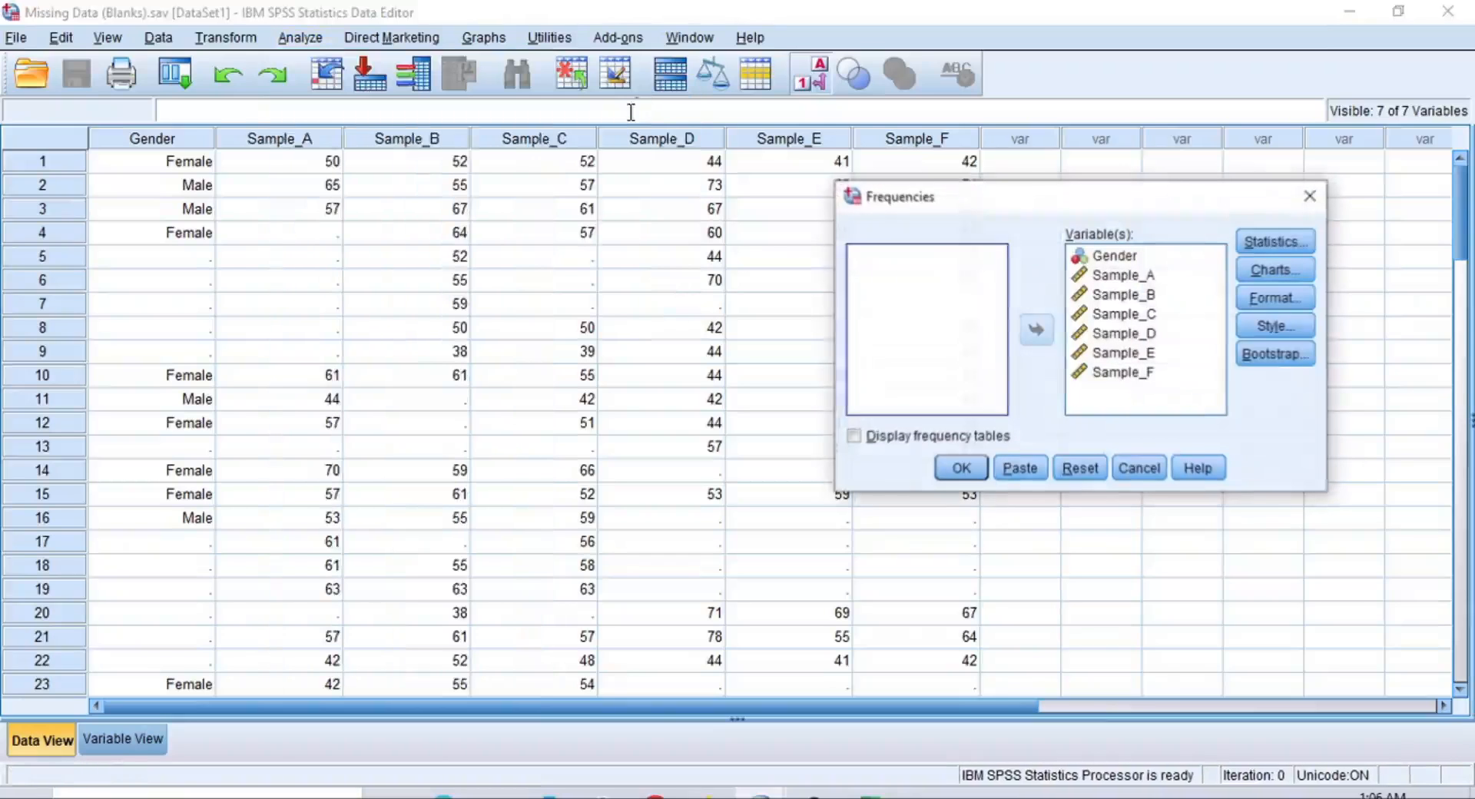
pyautogui.click(1083, 472)
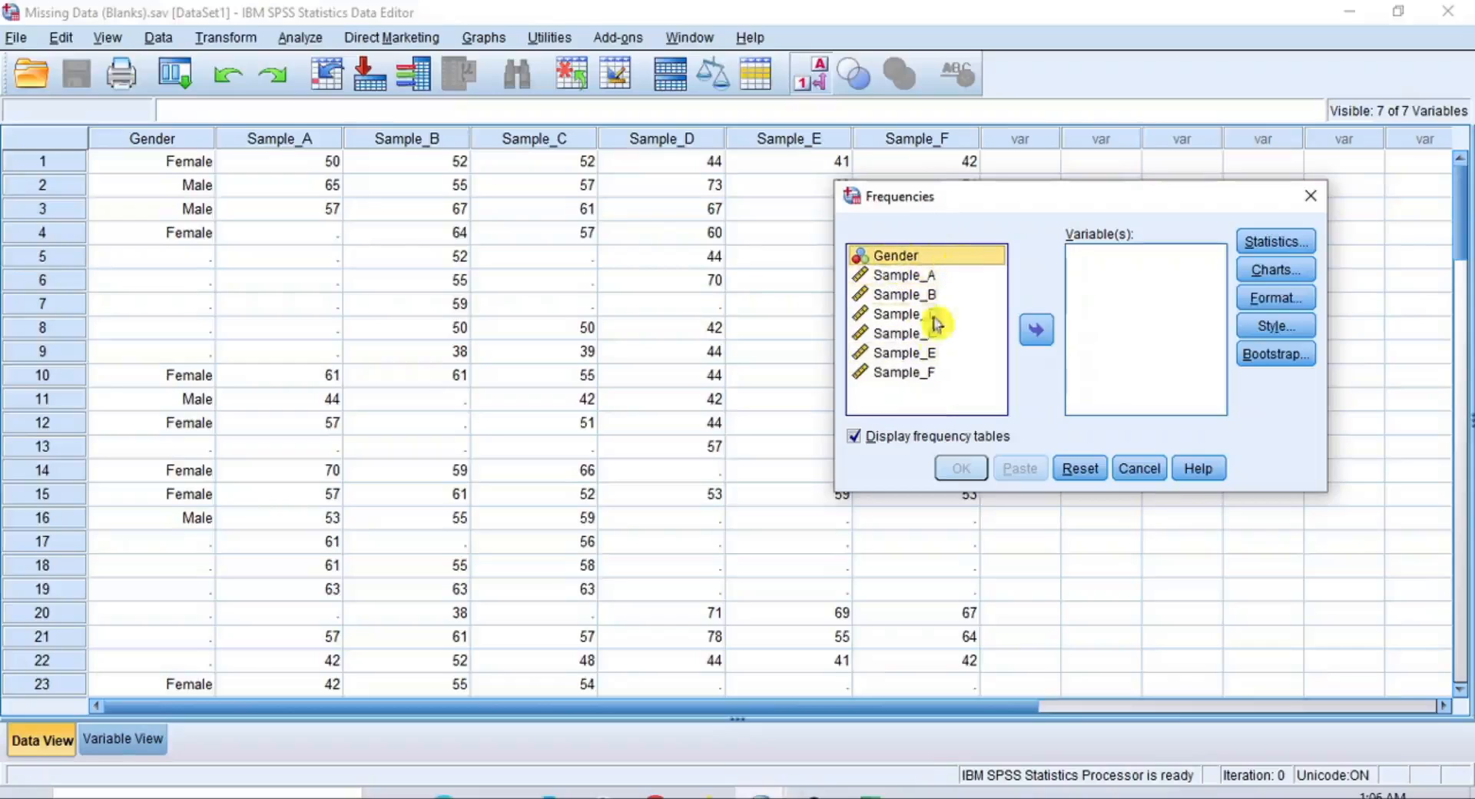
pyautogui.keyDown('shift'); pyautogui.click(901, 373); pyautogui.keyUp('shift')
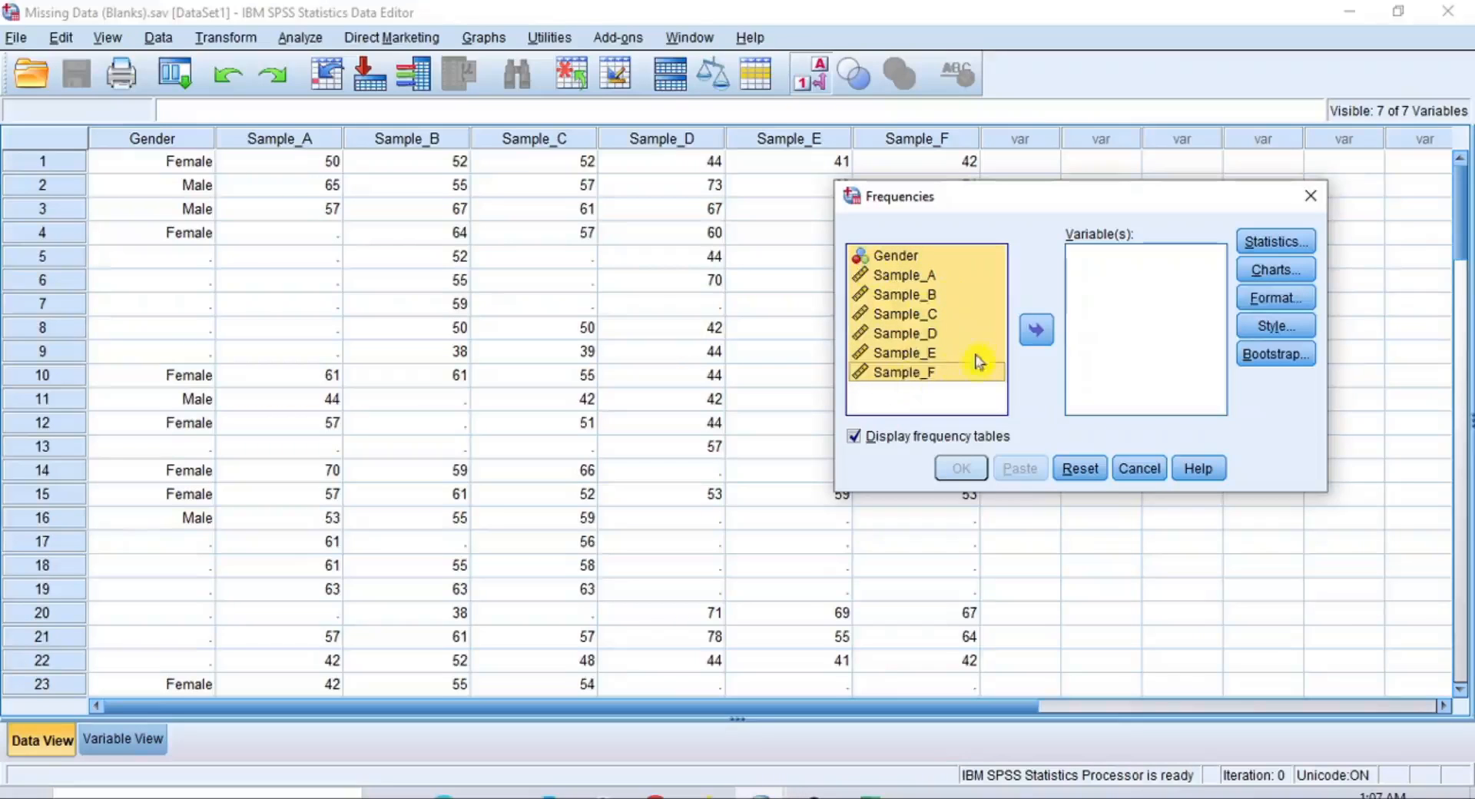
pyautogui.click(1037, 338)
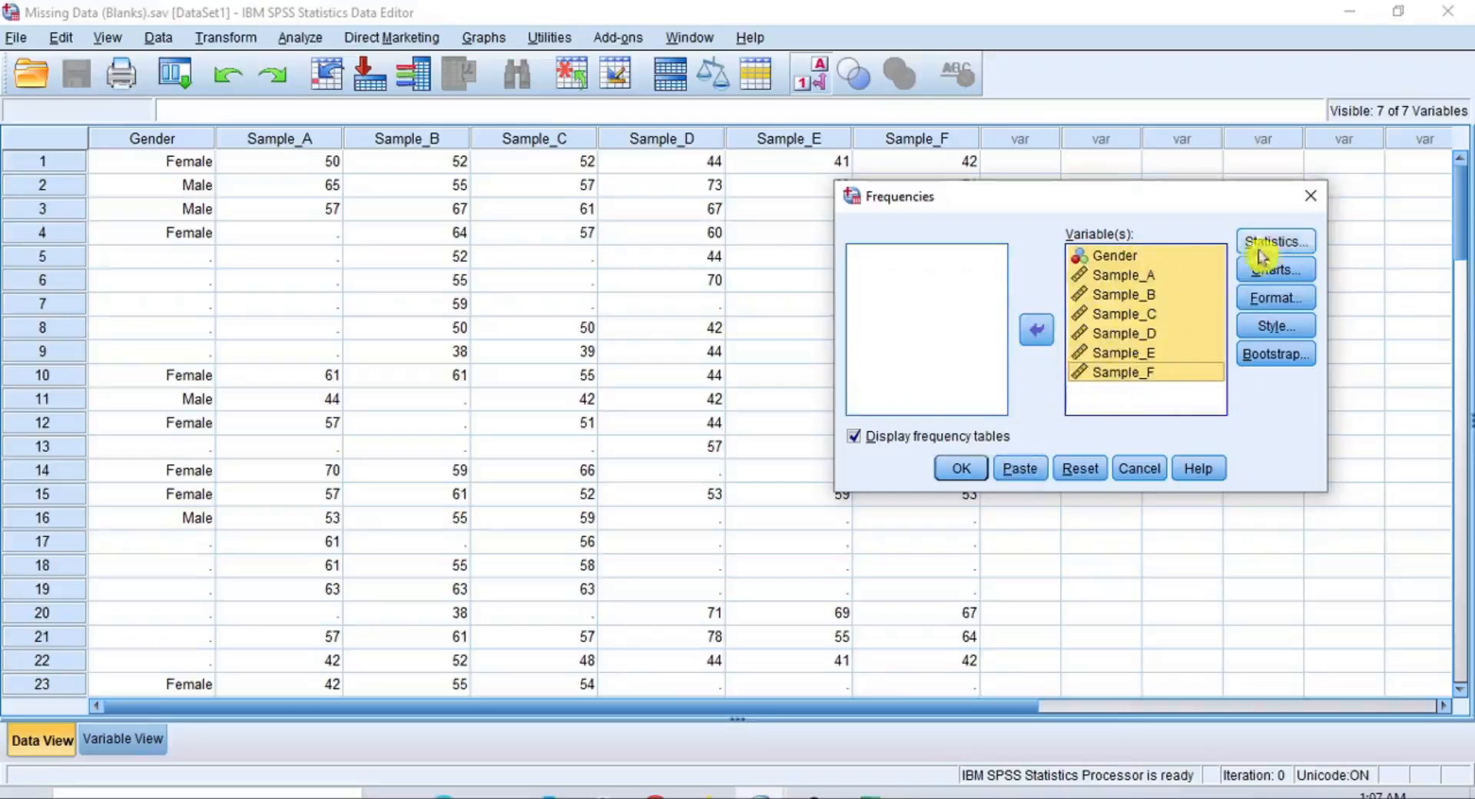
# Request only the mean, turn off the frequency tables, and run the Frequencies analysis on the original data
pyautogui.click(1281, 244)
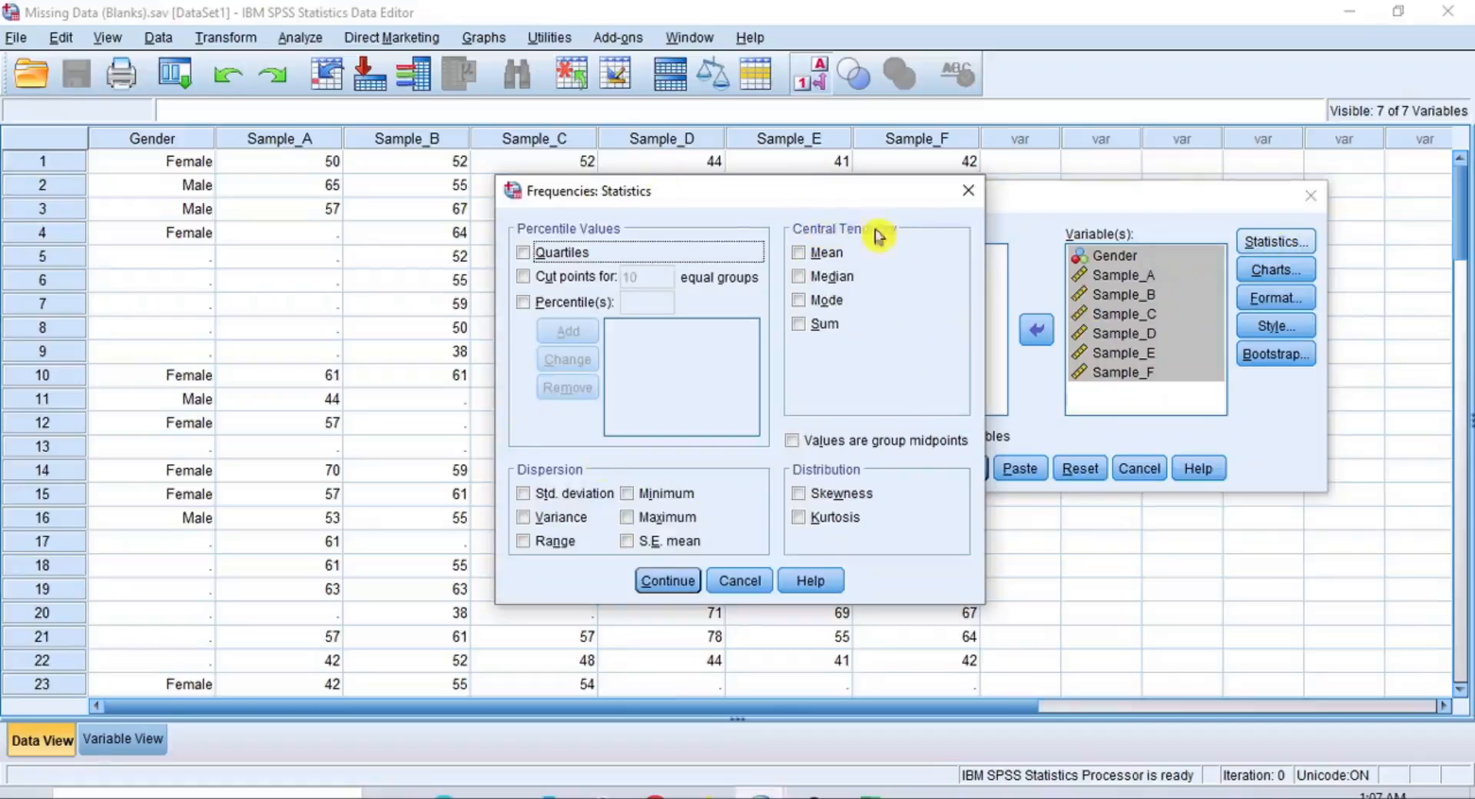
pyautogui.click(823, 257)
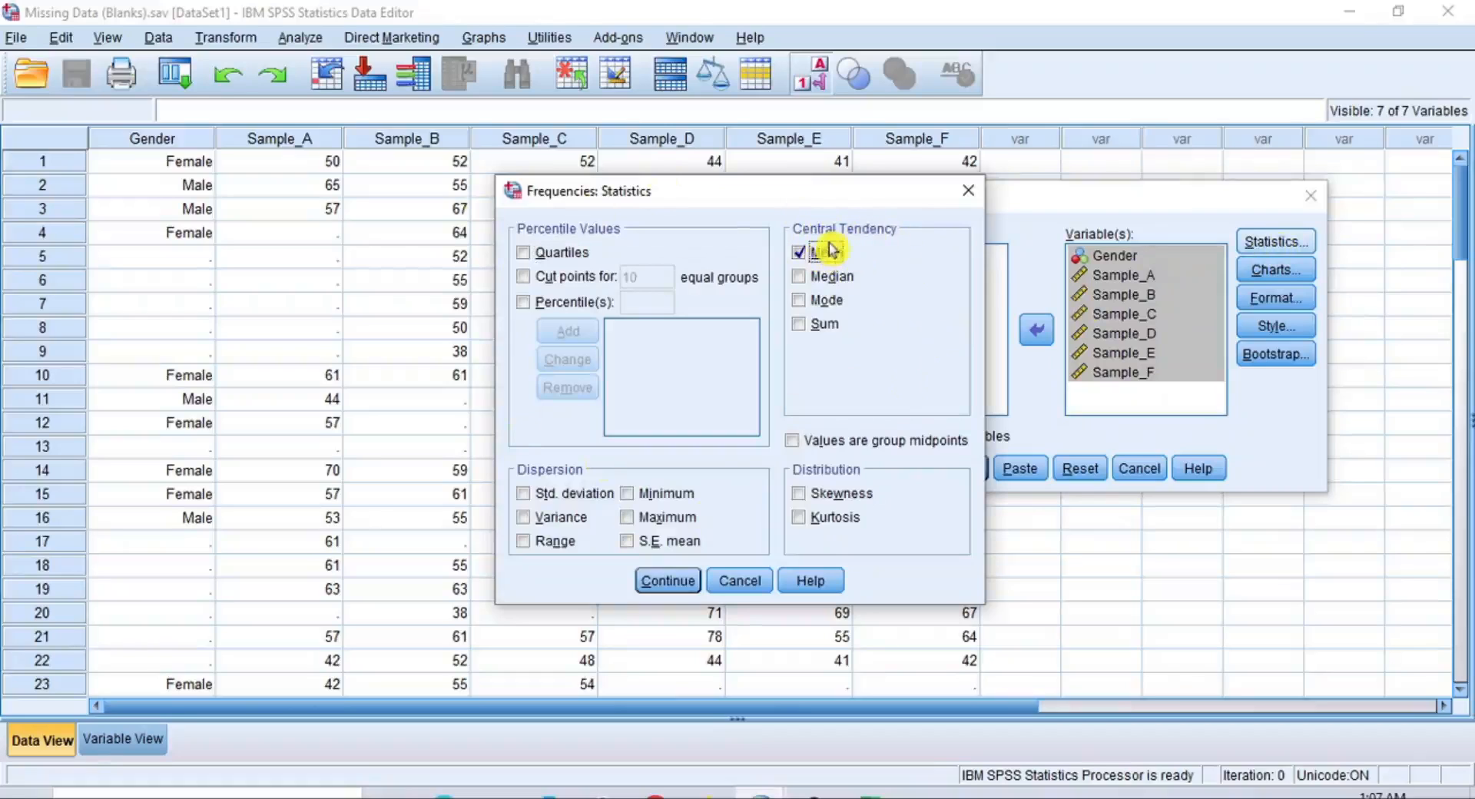
pyautogui.click(663, 584)
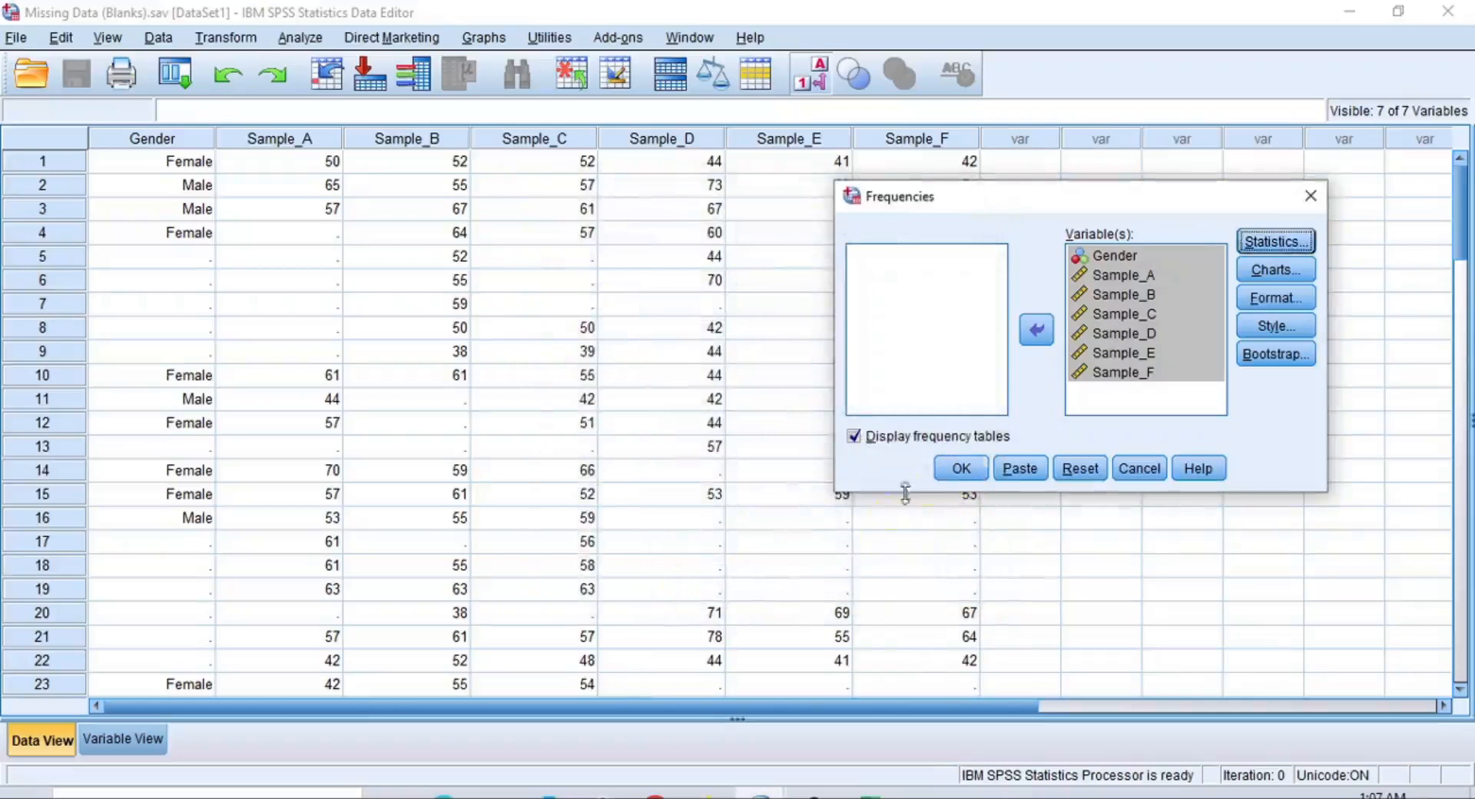
pyautogui.click(900, 443)
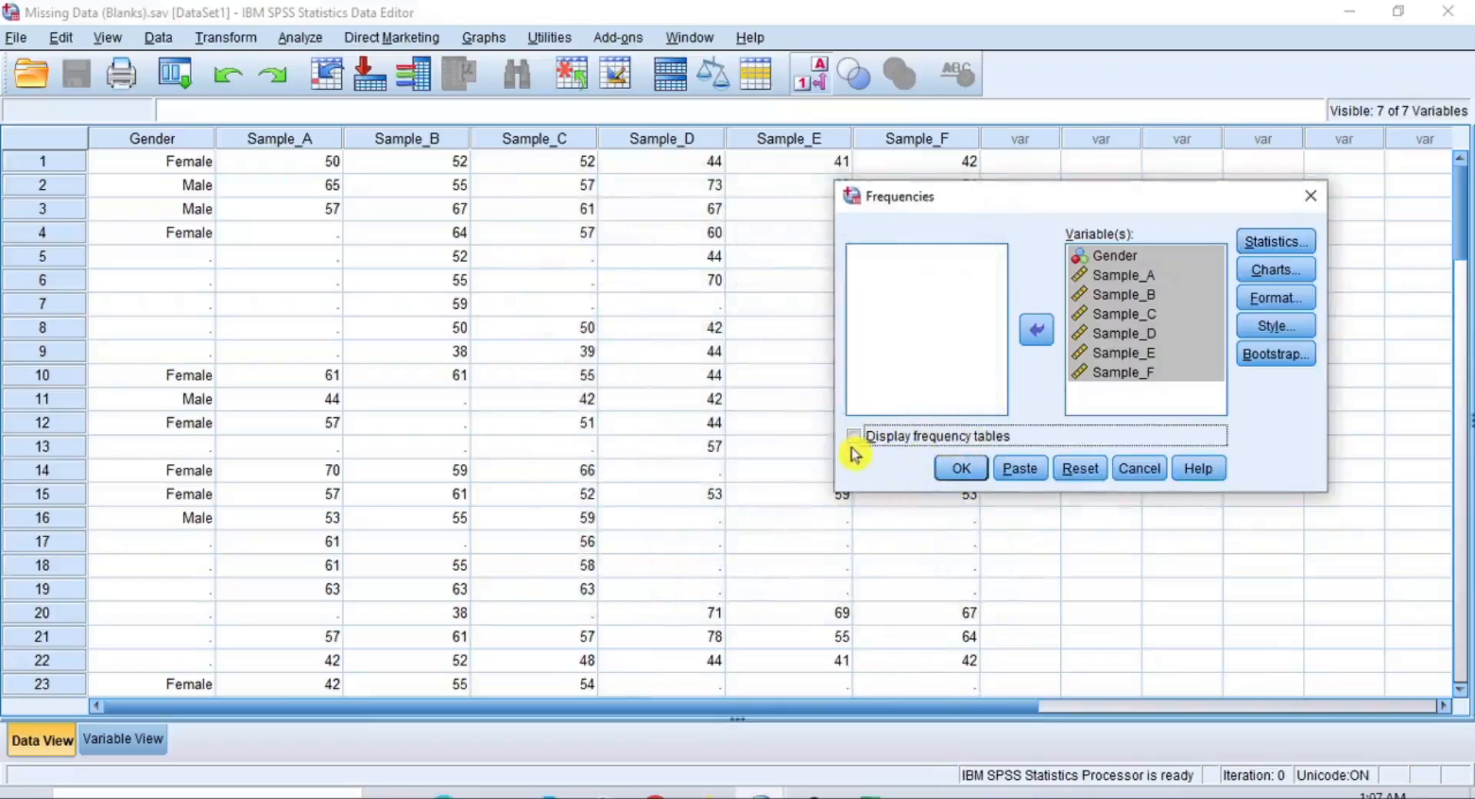
pyautogui.click(957, 465)
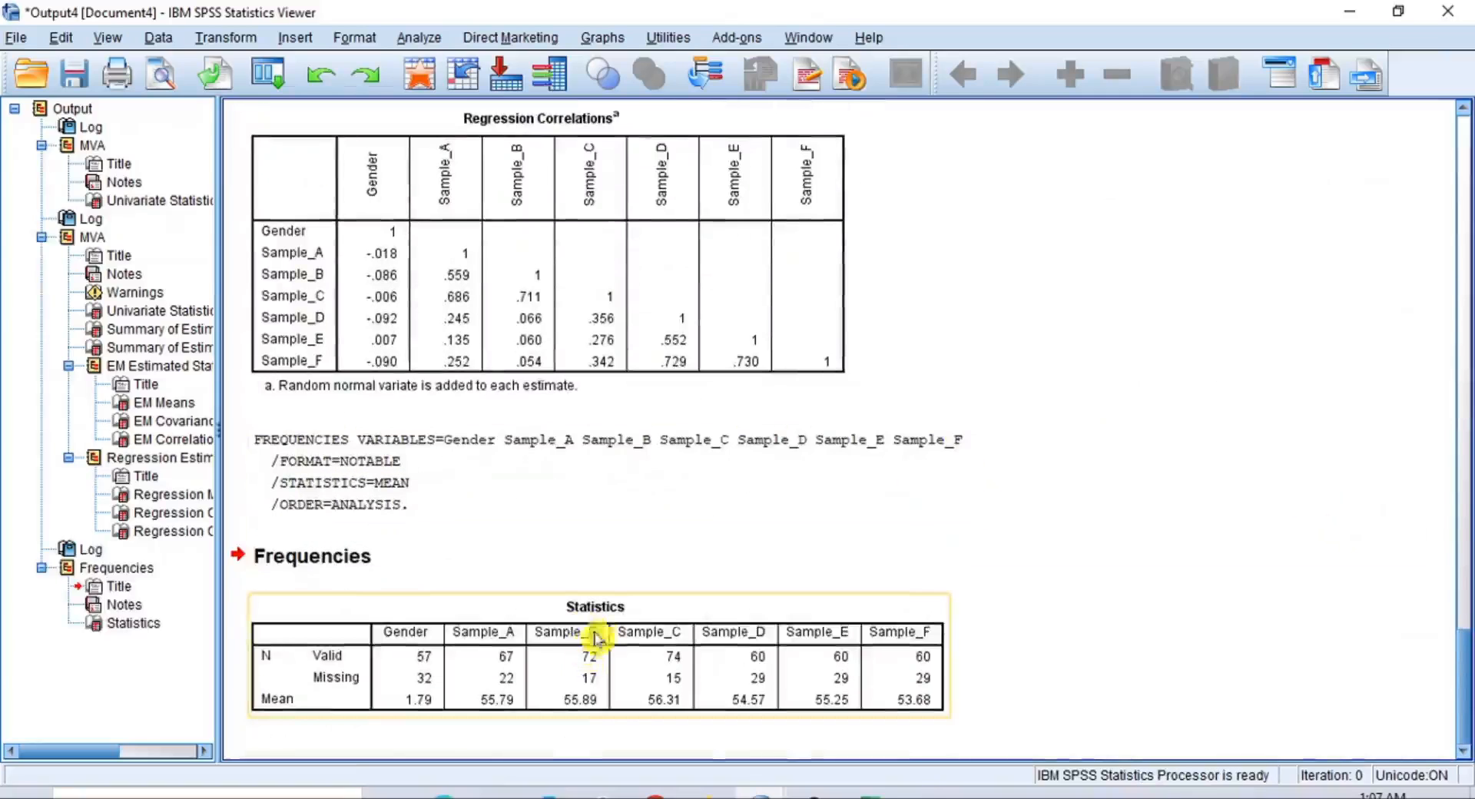
# Copy the entire Mean row from the Frequencies Statistics table in the output
pyautogui.click(585, 623)
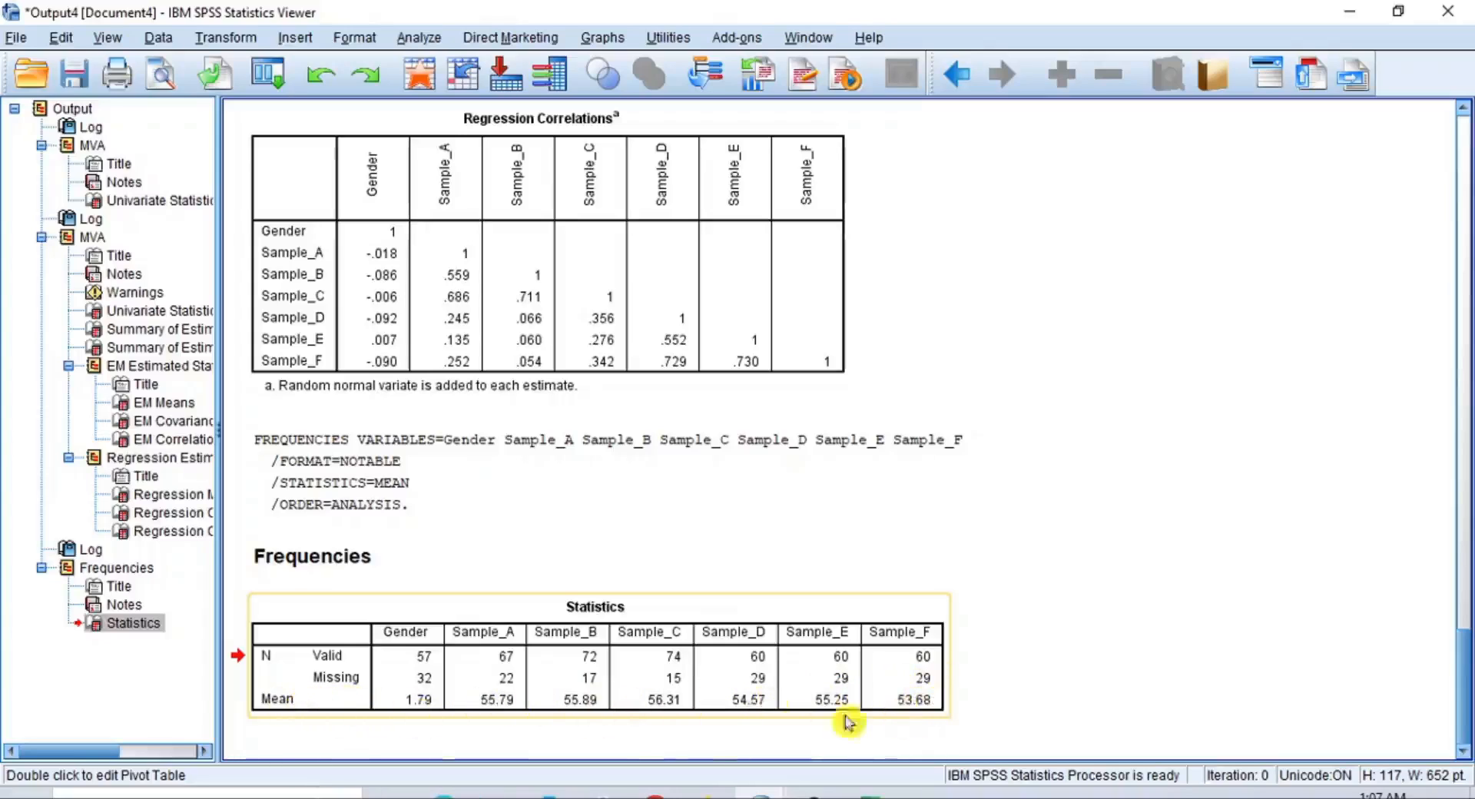
pyautogui.doubleClick(595, 607)
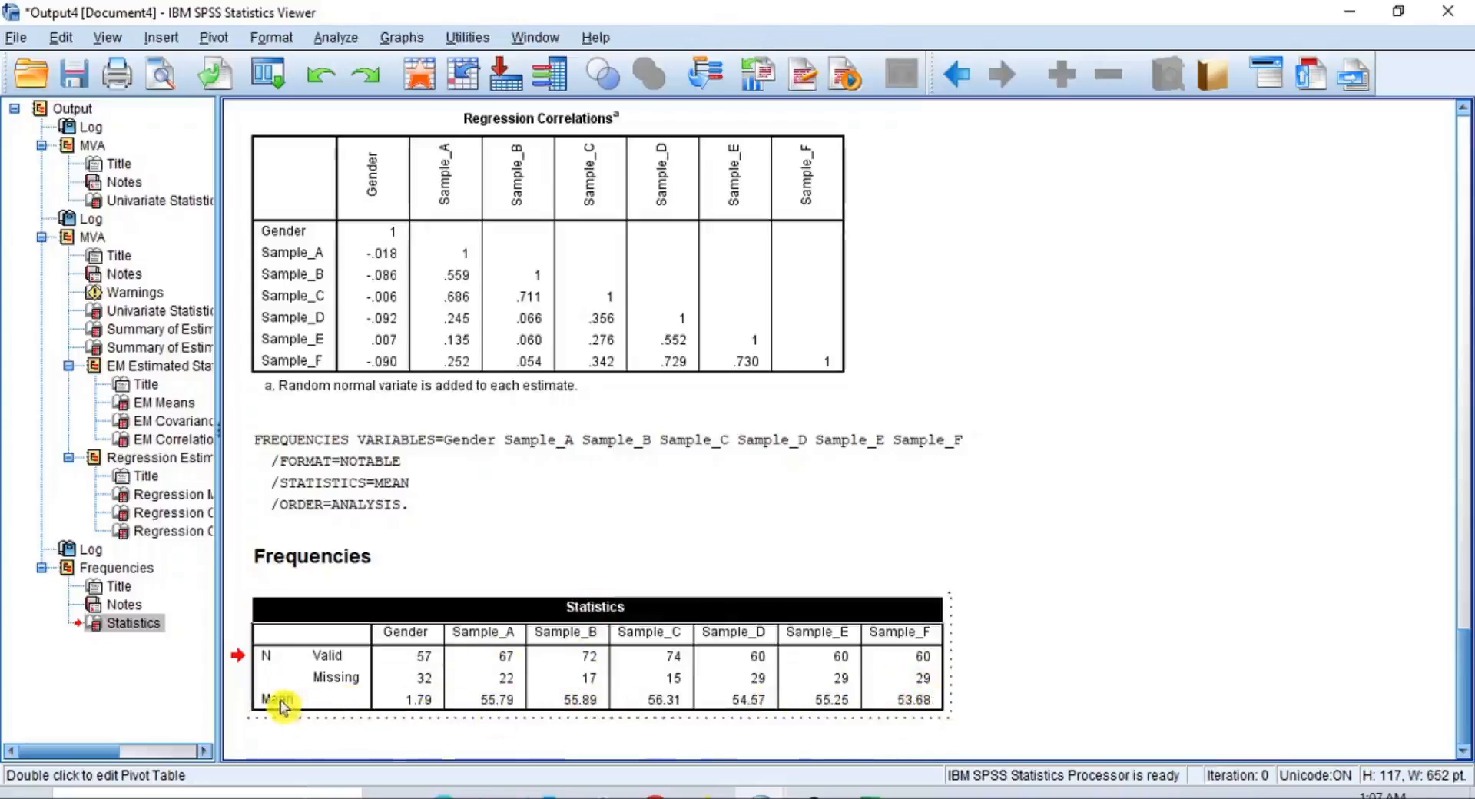
pyautogui.moveTo(283, 699); pyautogui.dragTo(883, 705)
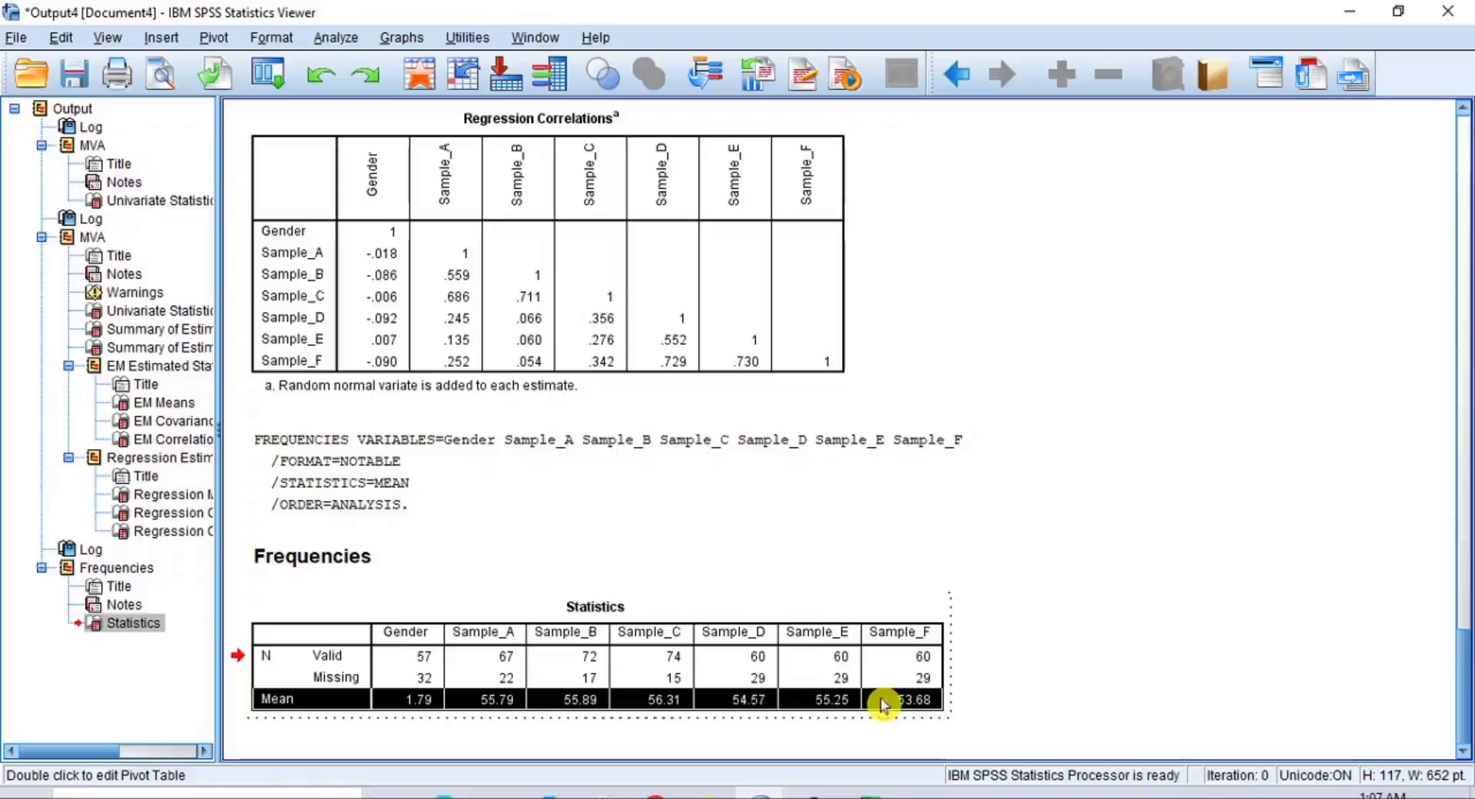
pyautogui.rightClick(884, 705)
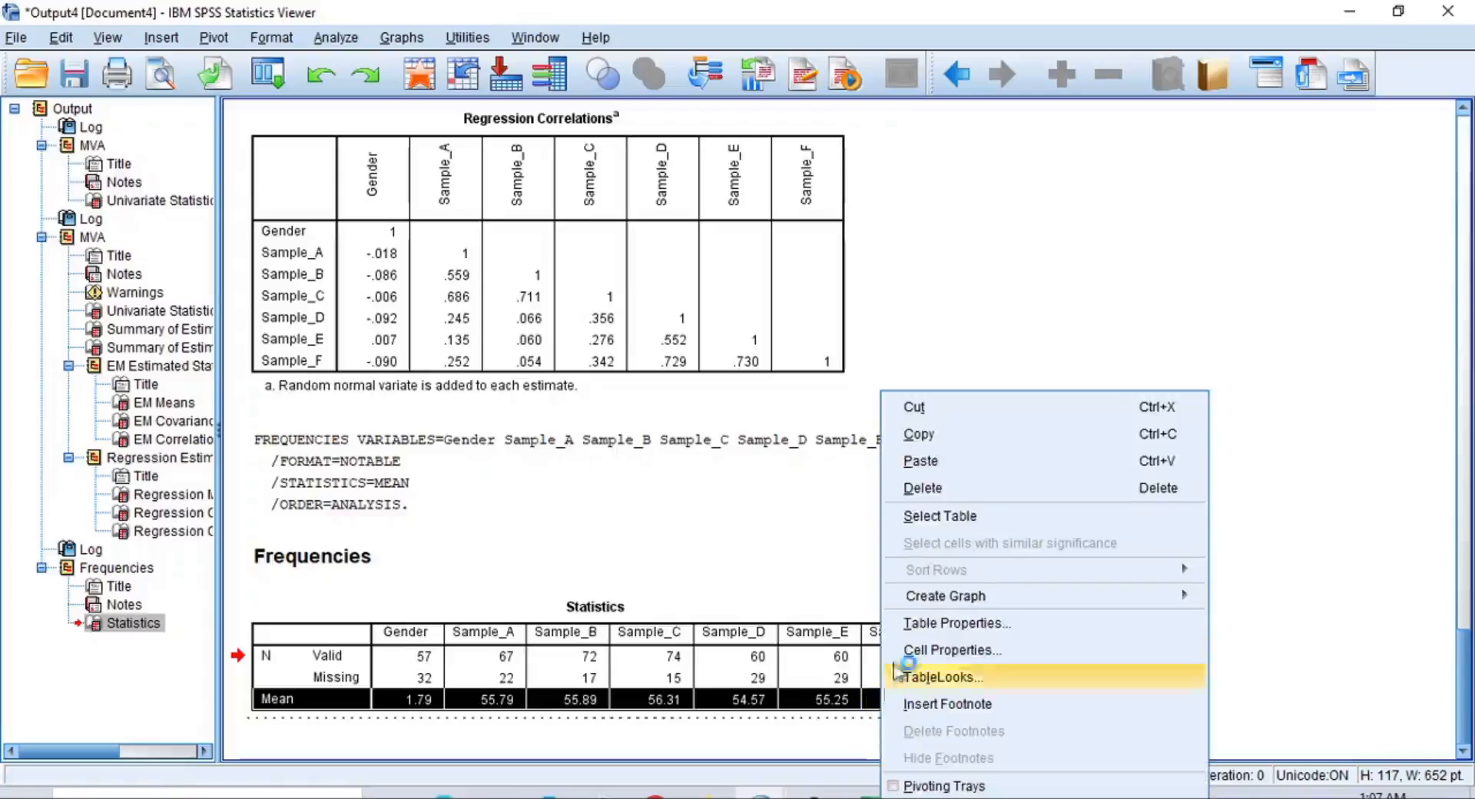
pyautogui.click(926, 431)
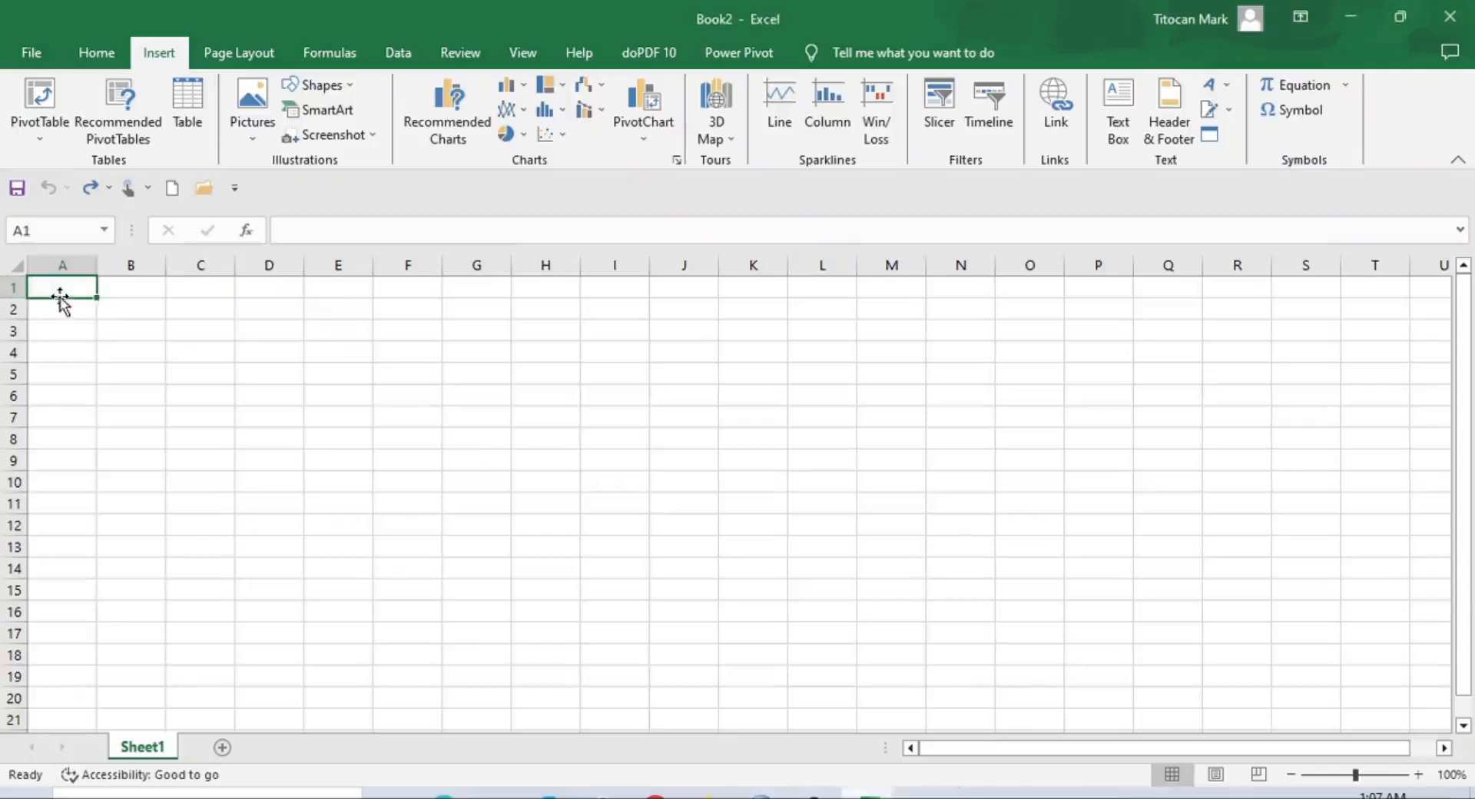
# Switch to Excel, paste the copied Mean row at cell A1 of Sheet1, and replace its label with "Oreginal"
pyautogui.rightClick(64, 289)
pyautogui.click(131, 384)
pyautogui.doubleClick(67, 288)
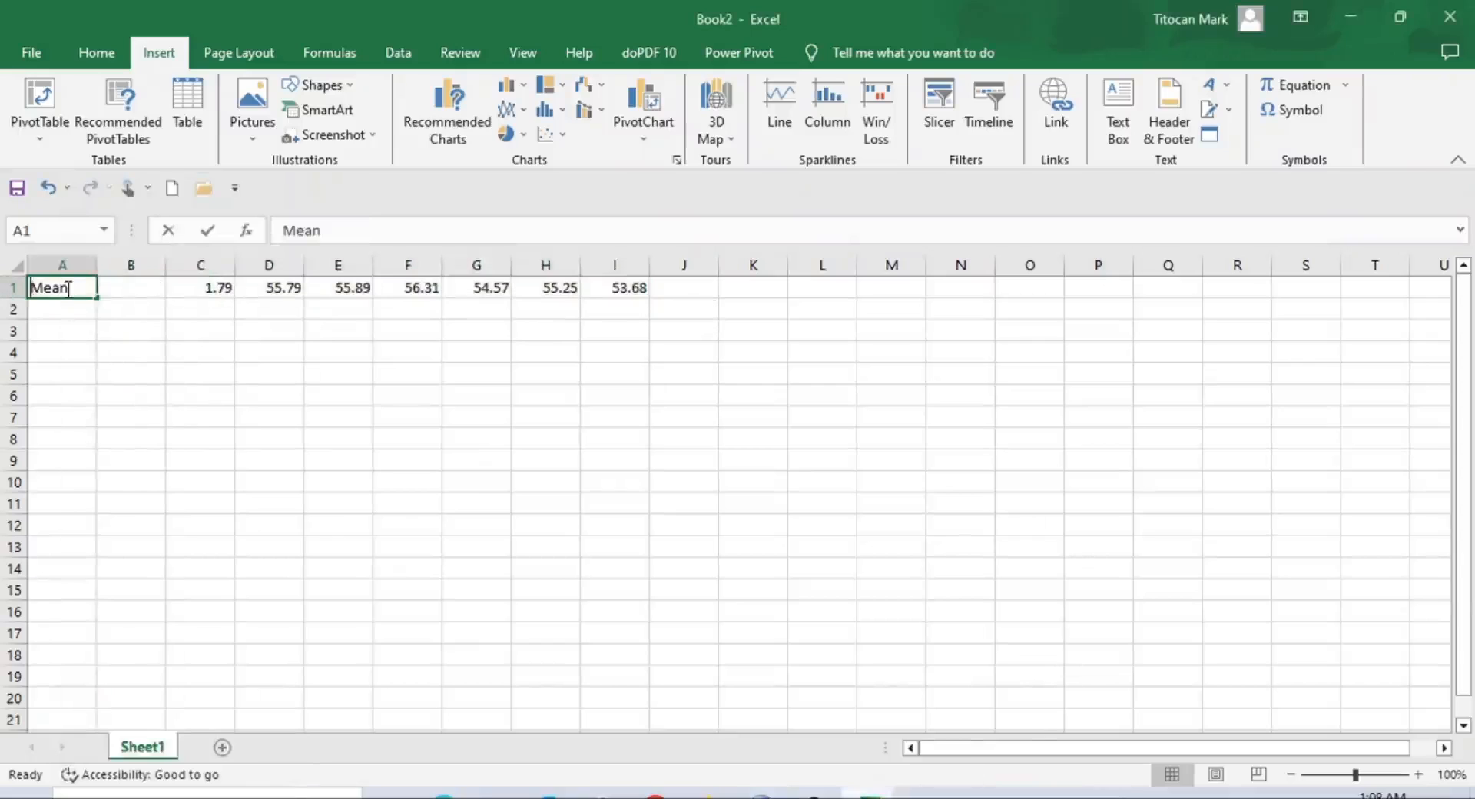
pyautogui.moveTo(13, 290); pyautogui.dragTo(4, 288)
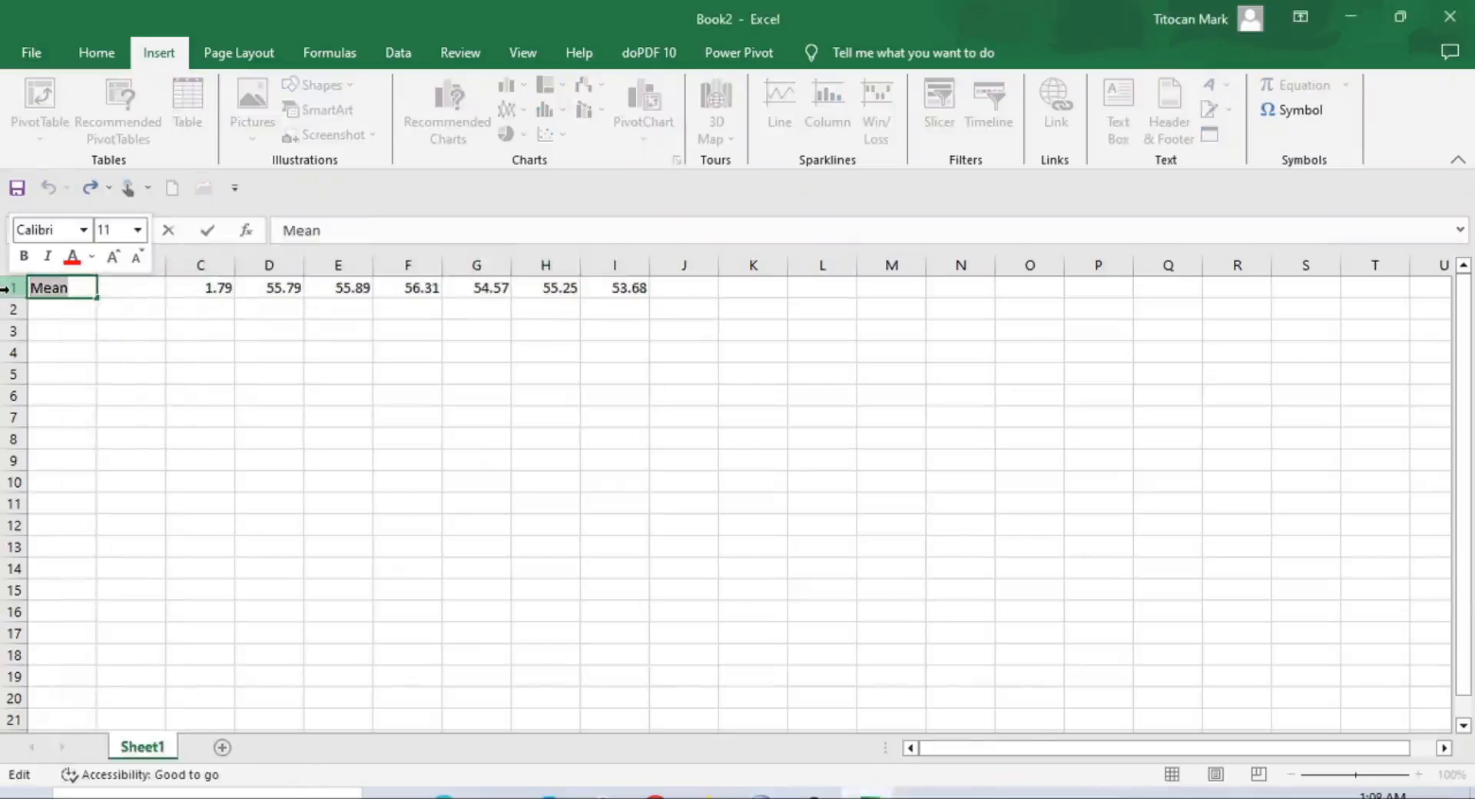
pyautogui.write('Oreginal')
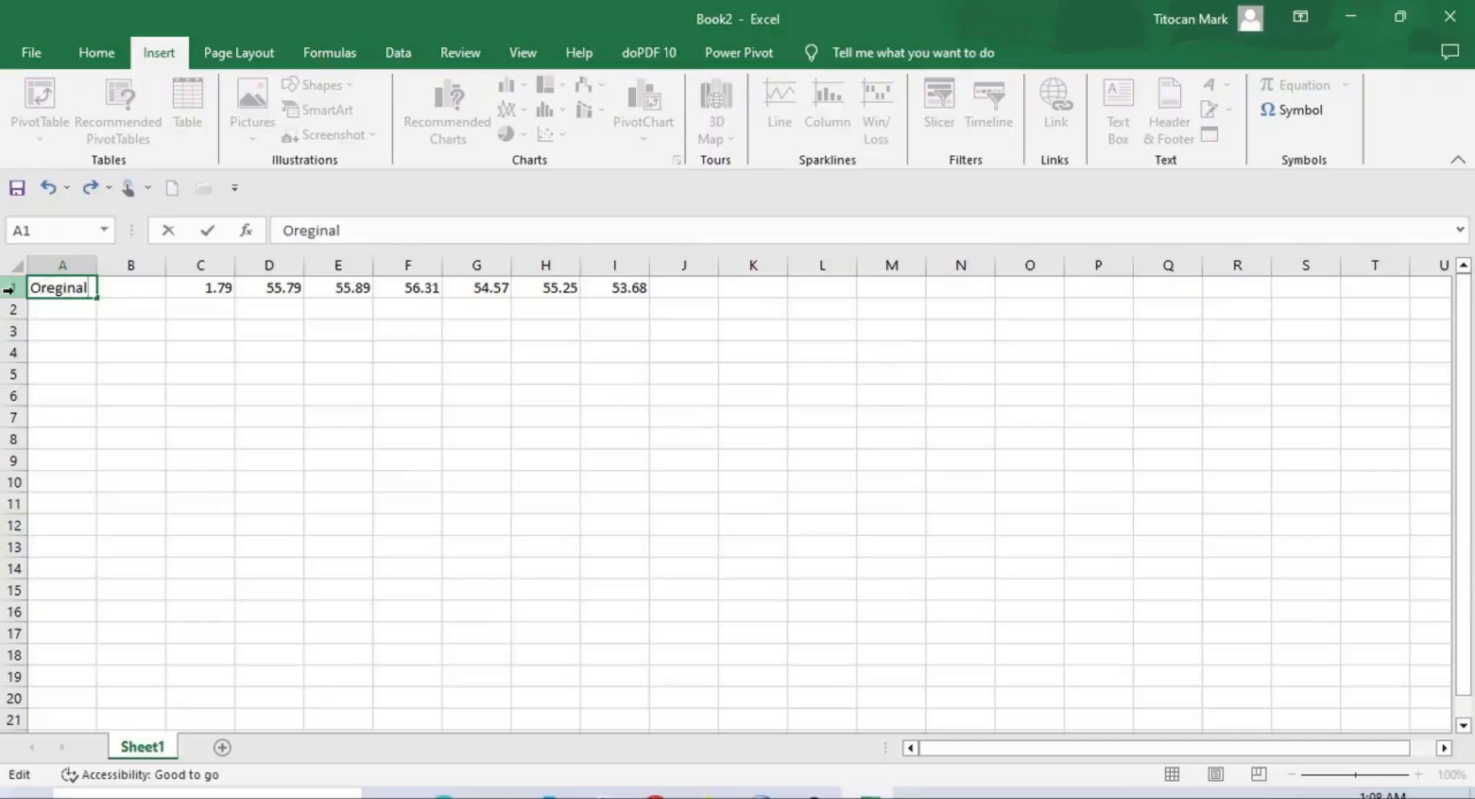
pyautogui.press('Return')
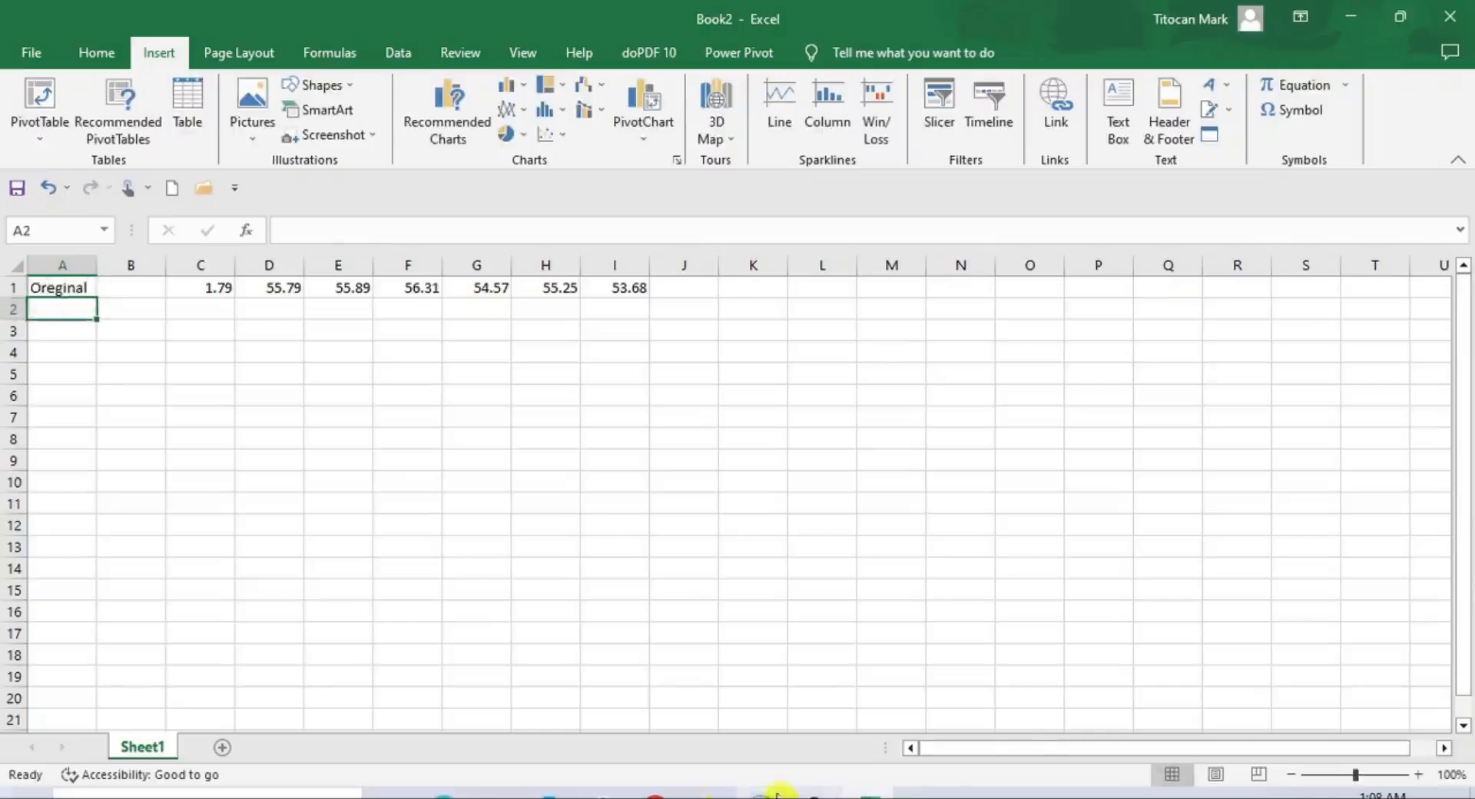
# Switch to the RBI dataset in SPSS and set up Frequencies with Gender and Sample_A through Sample_F as variables
pyautogui.moveTo(768, 791)
pyautogui.moveTo(1106, 735)
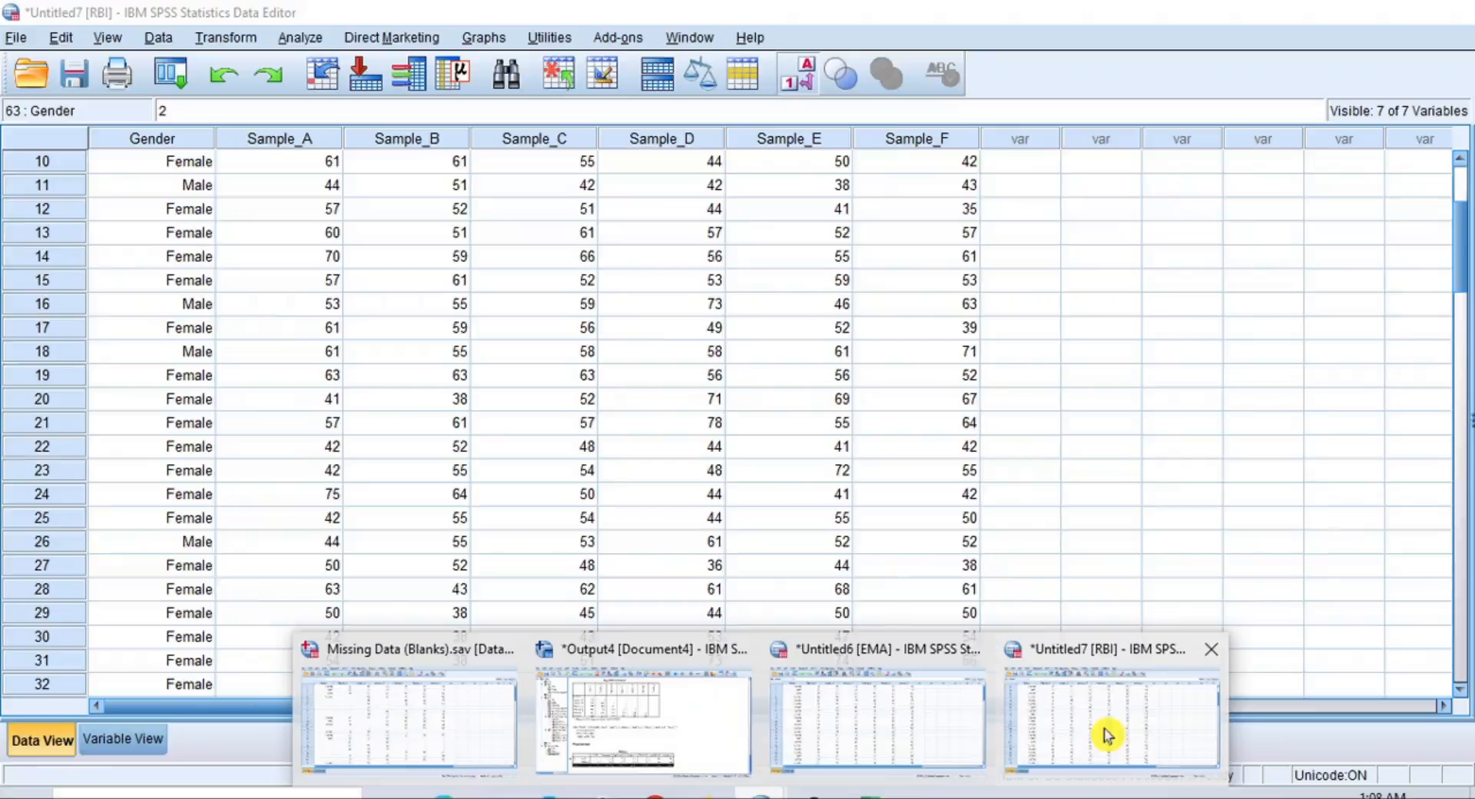
pyautogui.click(1097, 719)
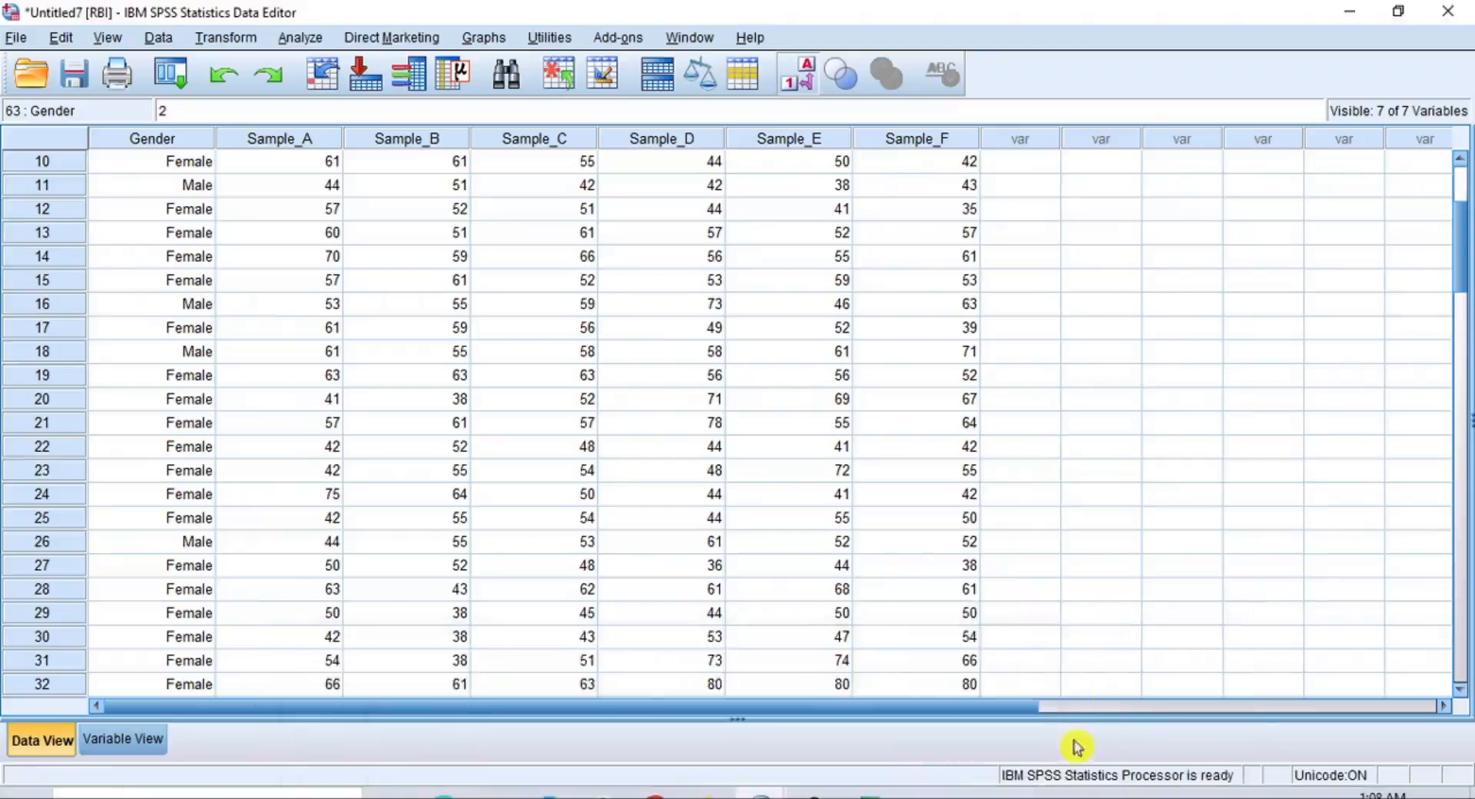
pyautogui.click(315, 40)
pyautogui.moveTo(334, 100)
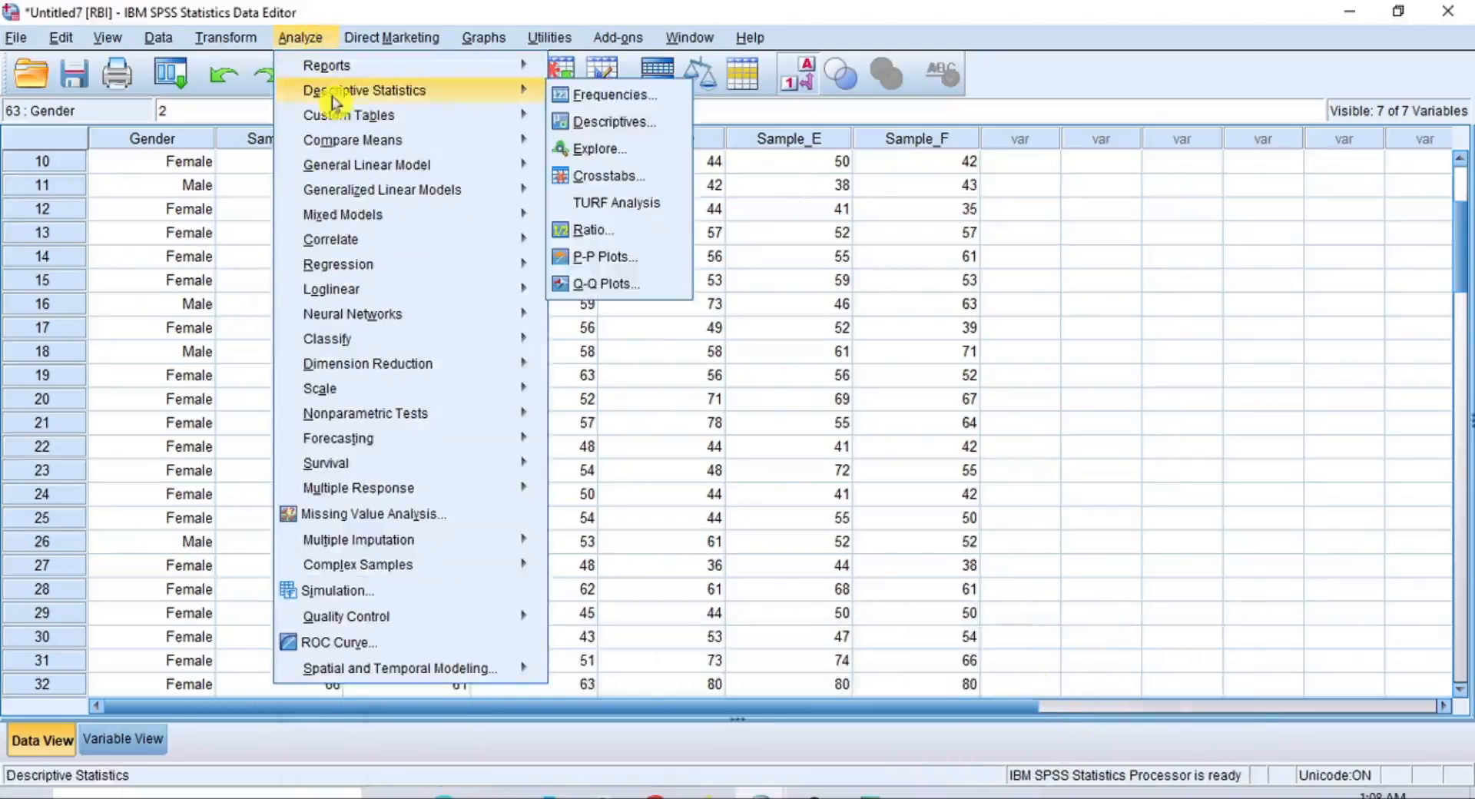
pyautogui.click(615, 96)
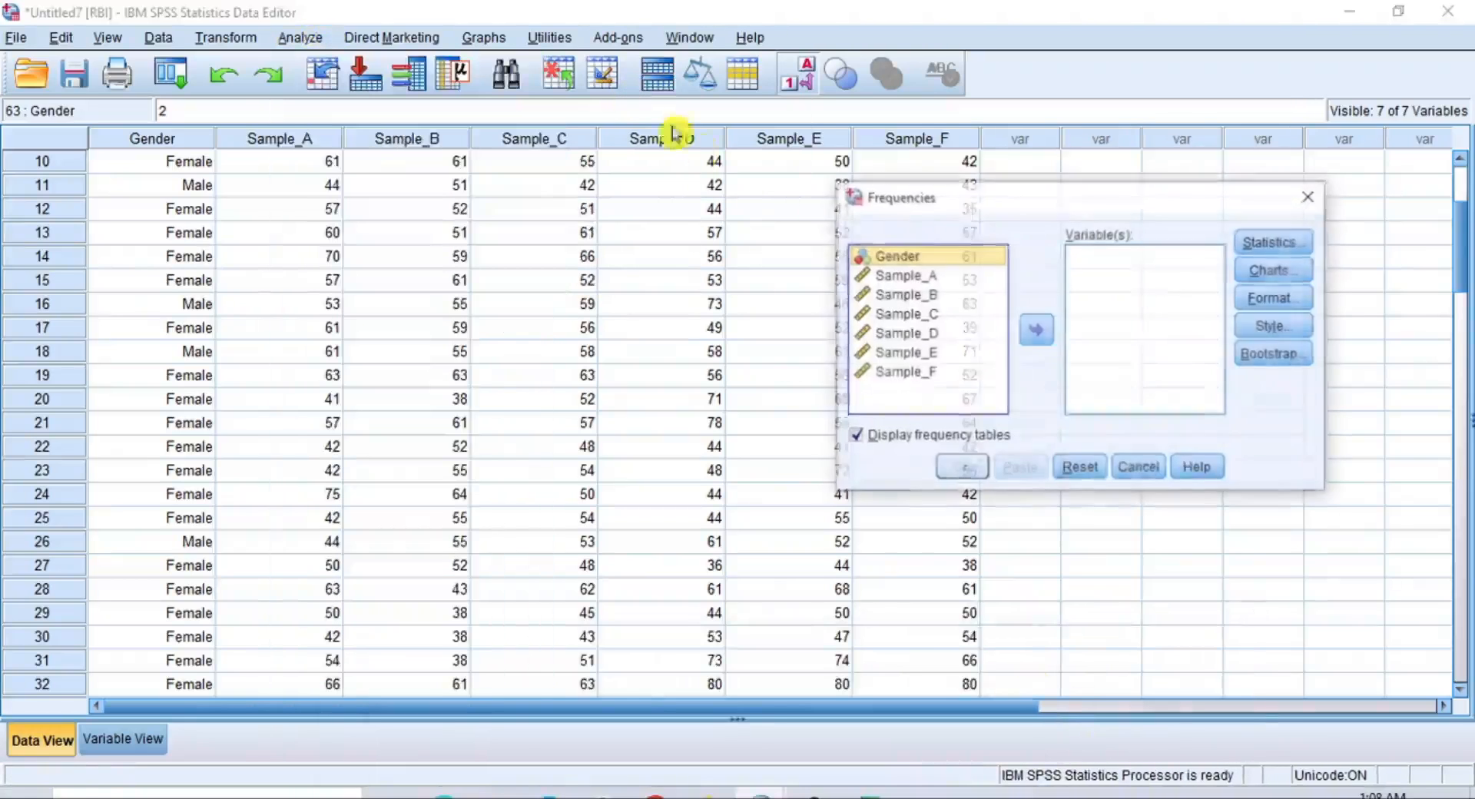
pyautogui.keyDown('shift'); pyautogui.click(908, 376); pyautogui.keyUp('shift')
pyautogui.click(1037, 330)
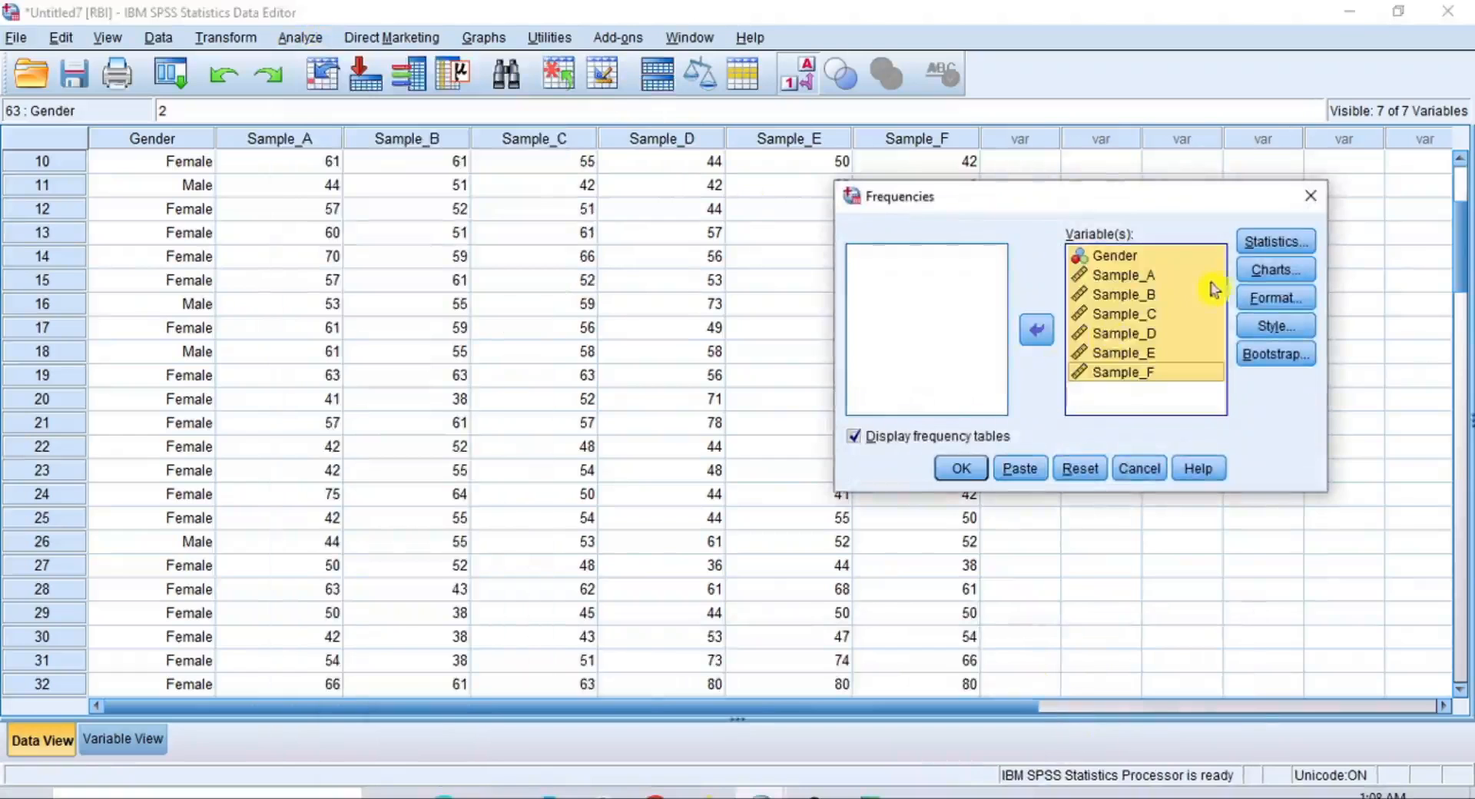
# Request only the mean for the RBI variables, turn off the frequency tables, and run the analysis
pyautogui.click(1268, 244)
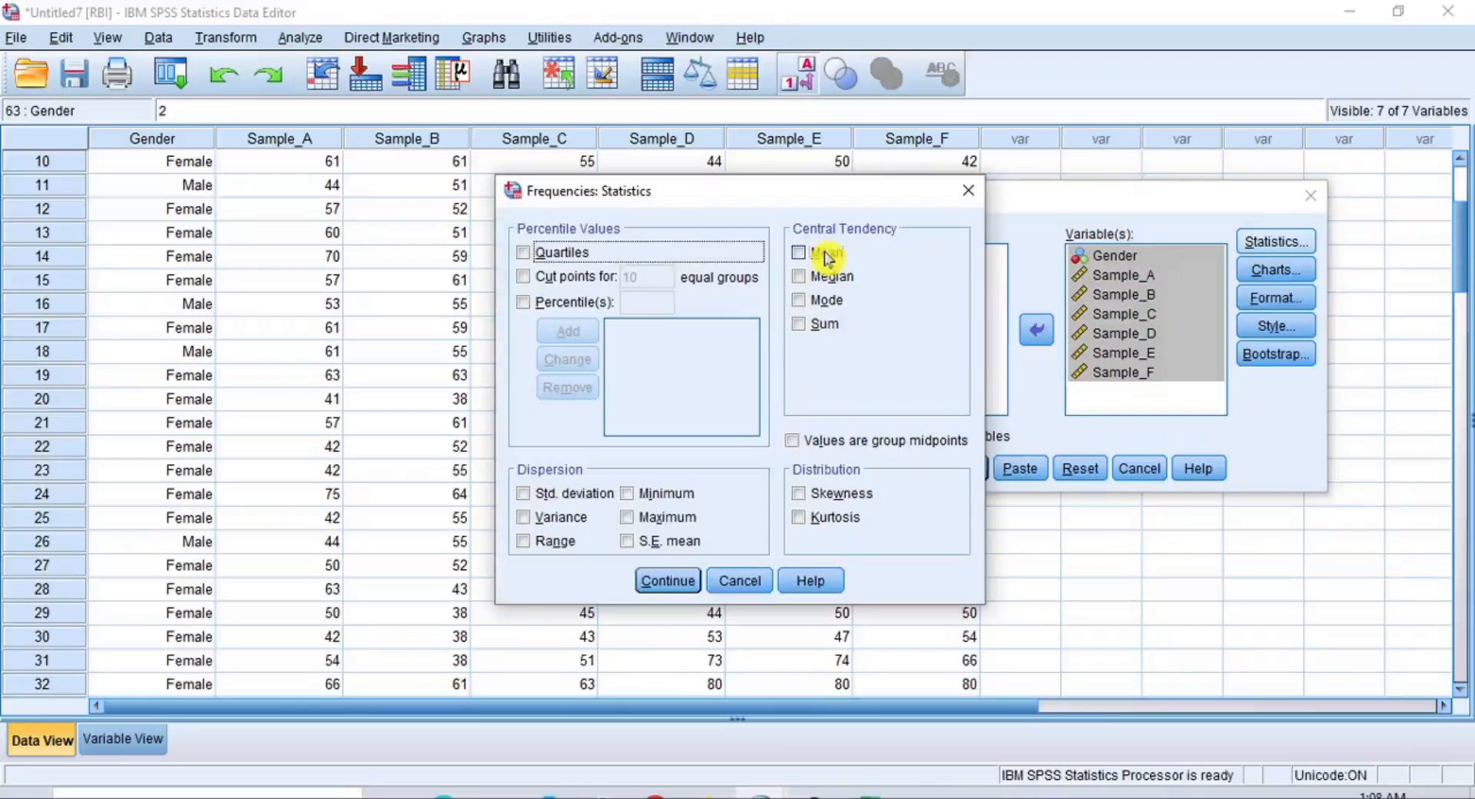
pyautogui.click(826, 253)
pyautogui.click(669, 584)
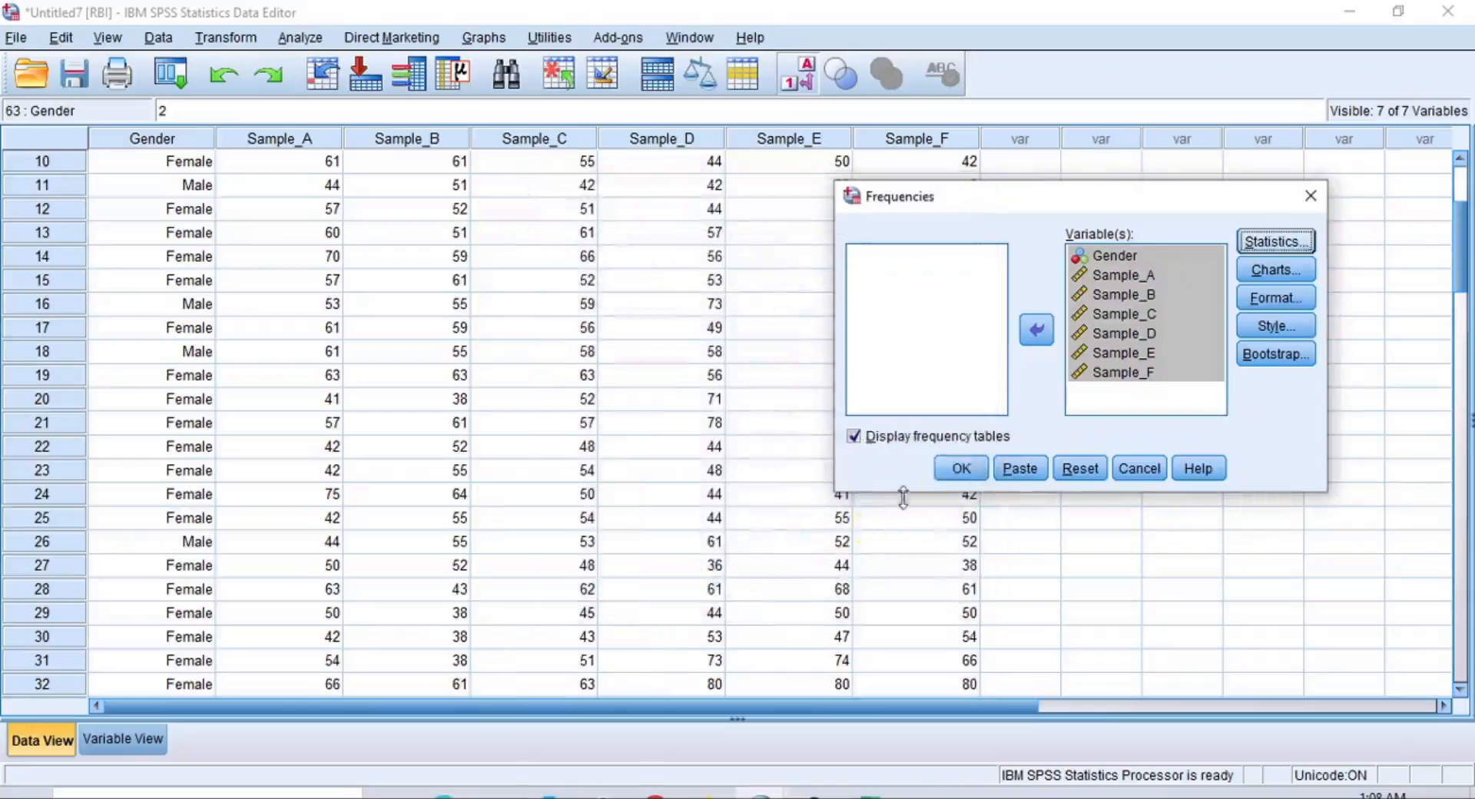
pyautogui.click(953, 444)
pyautogui.click(960, 470)
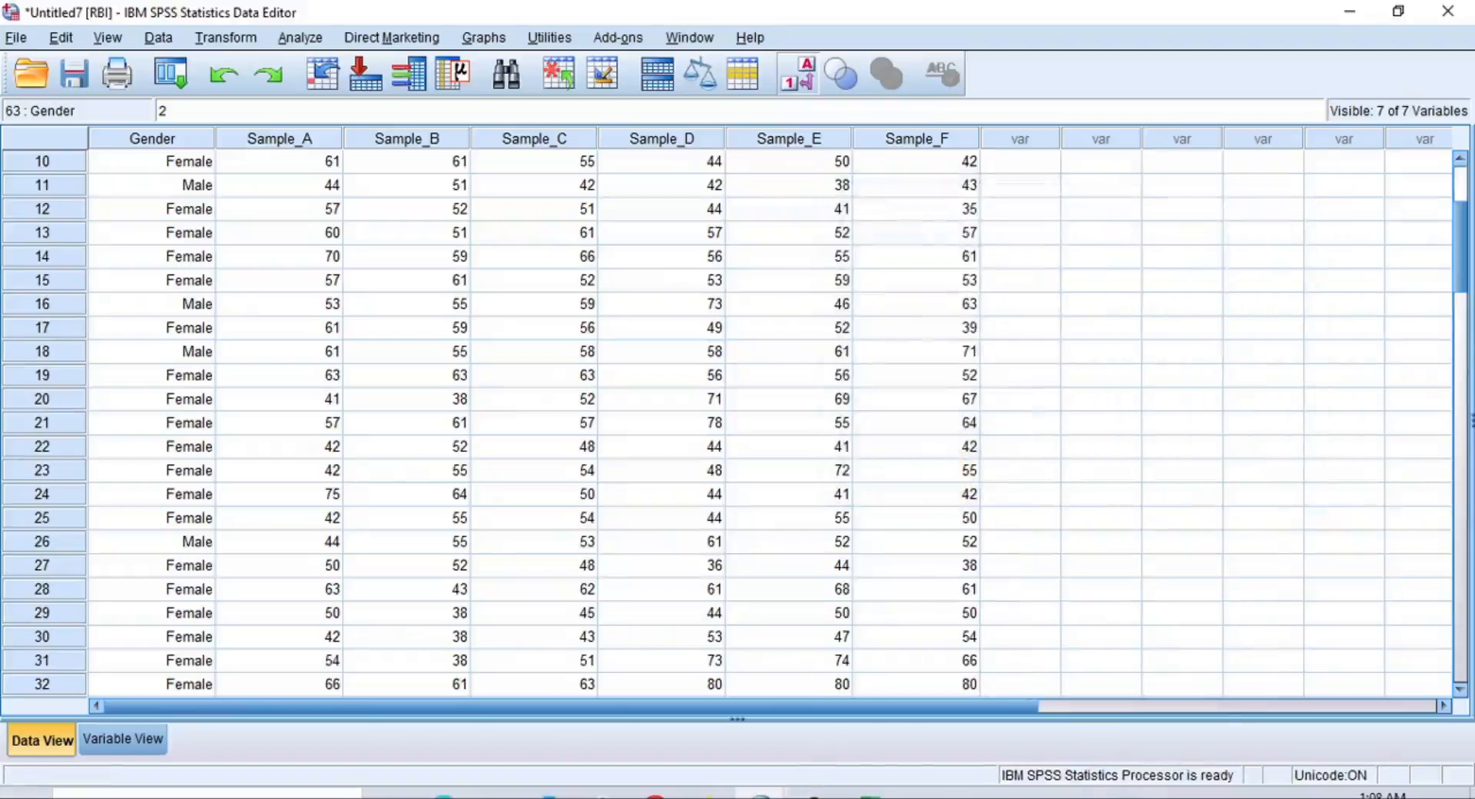
# Switch to the EMA dataset and set up Frequencies with Gender and Sample_A through Sample_F as variables
pyautogui.moveTo(760, 794)
pyautogui.click(901, 736)
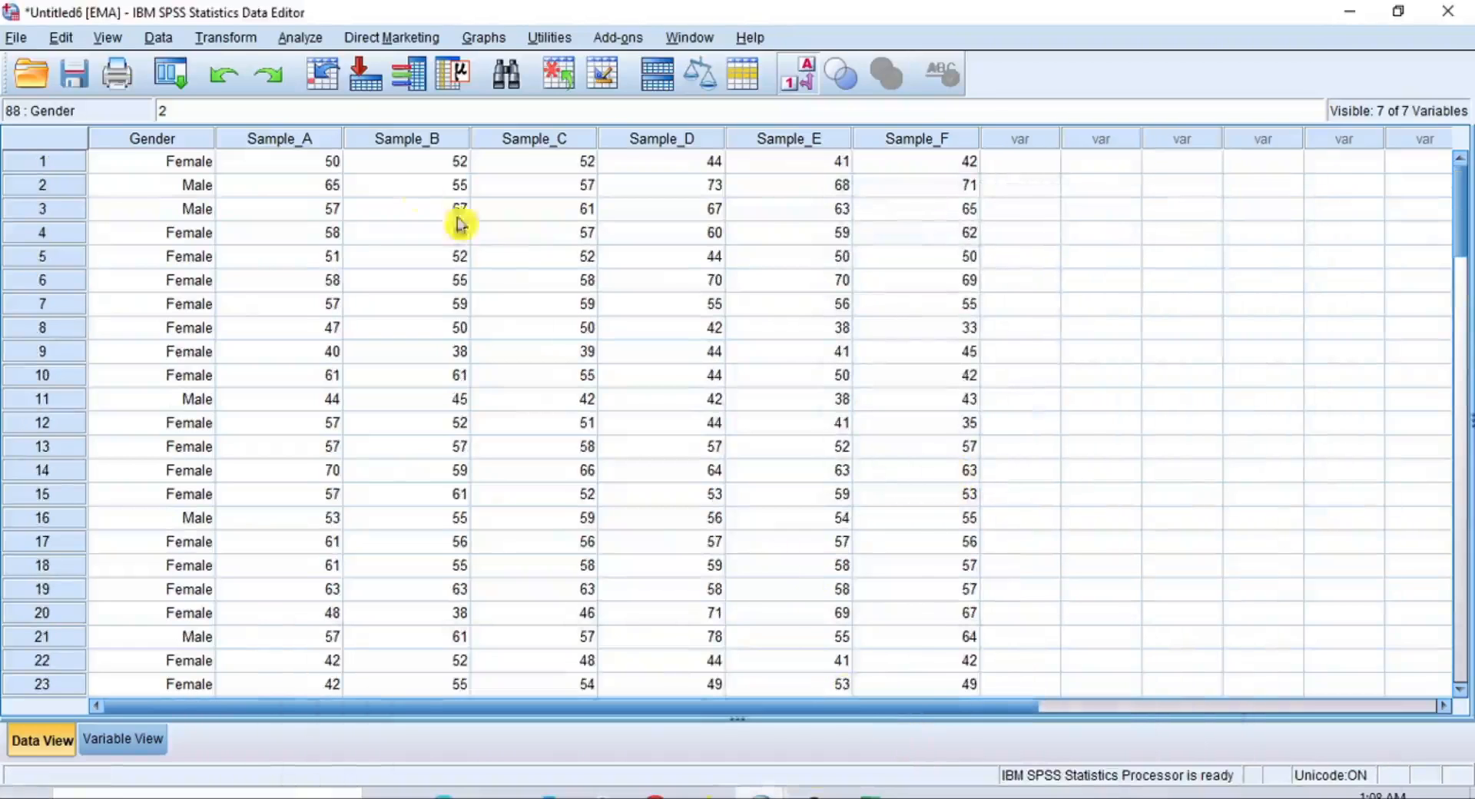
pyautogui.click(296, 37)
pyautogui.moveTo(499, 92)
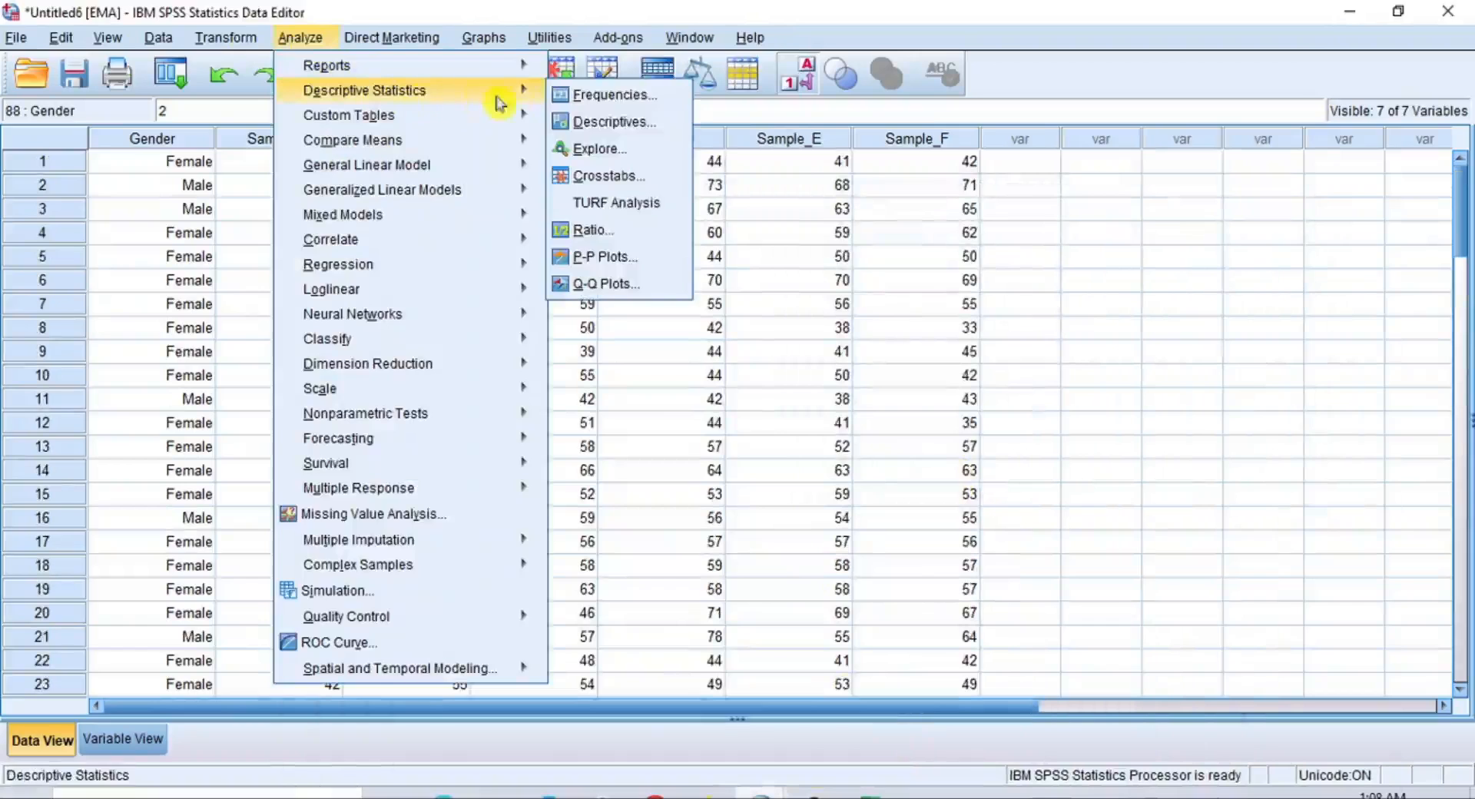
pyautogui.click(615, 99)
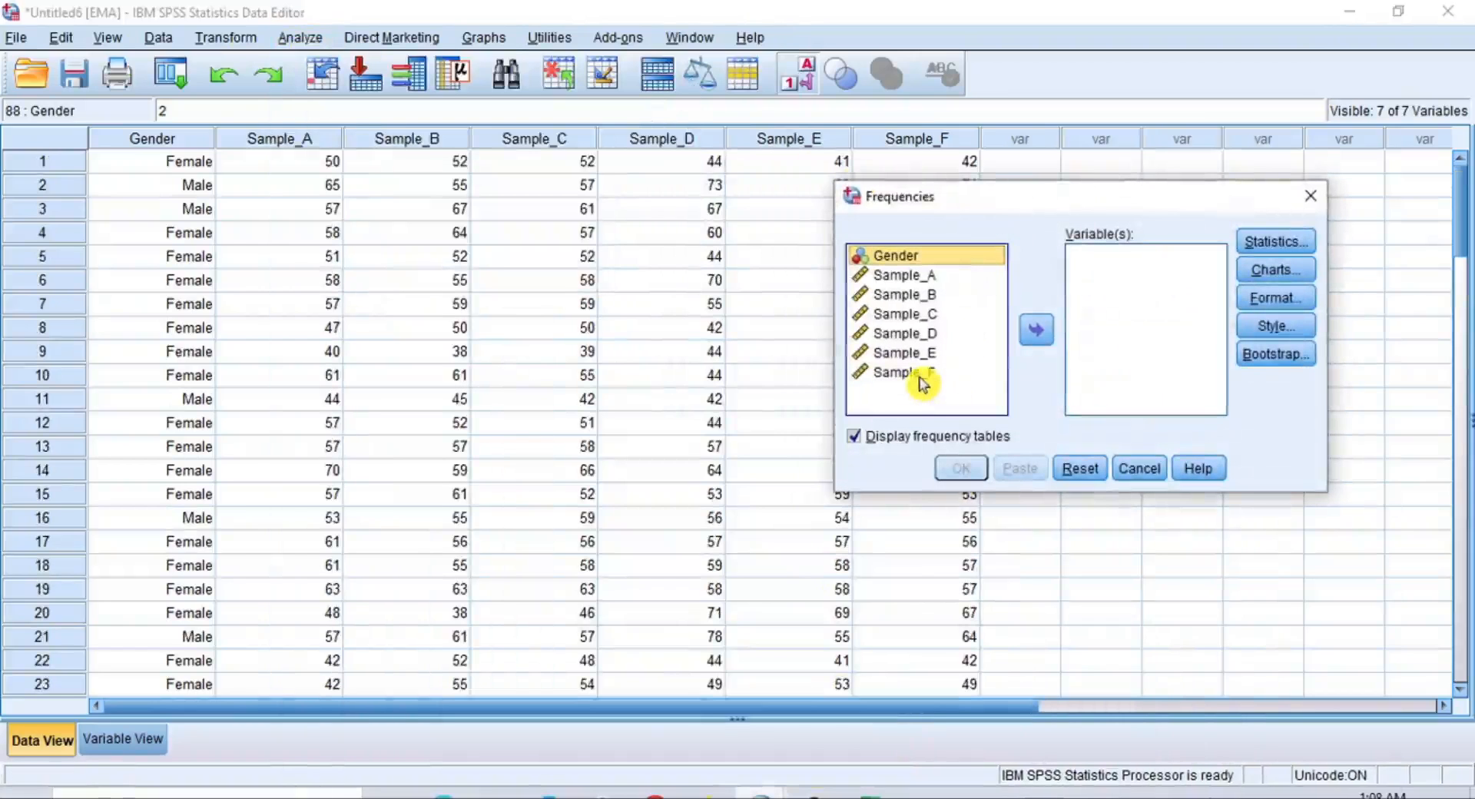
pyautogui.keyDown('shift'); pyautogui.click(983, 370); pyautogui.keyUp('shift')
pyautogui.click(1037, 329)
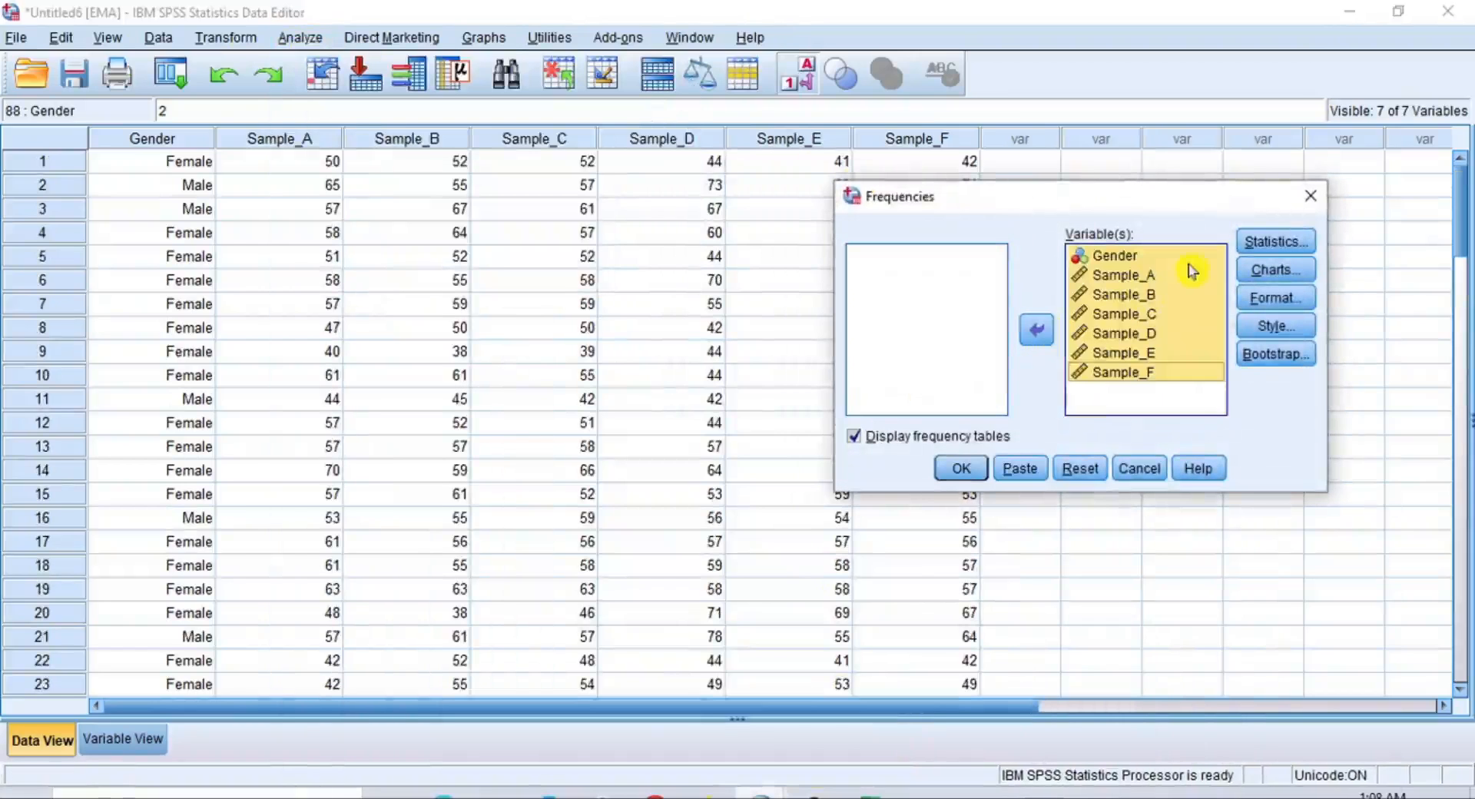
# Request only the mean for the EMA variables, turn off the frequency tables, and run the analysis
pyautogui.click(1272, 243)
pyautogui.click(803, 252)
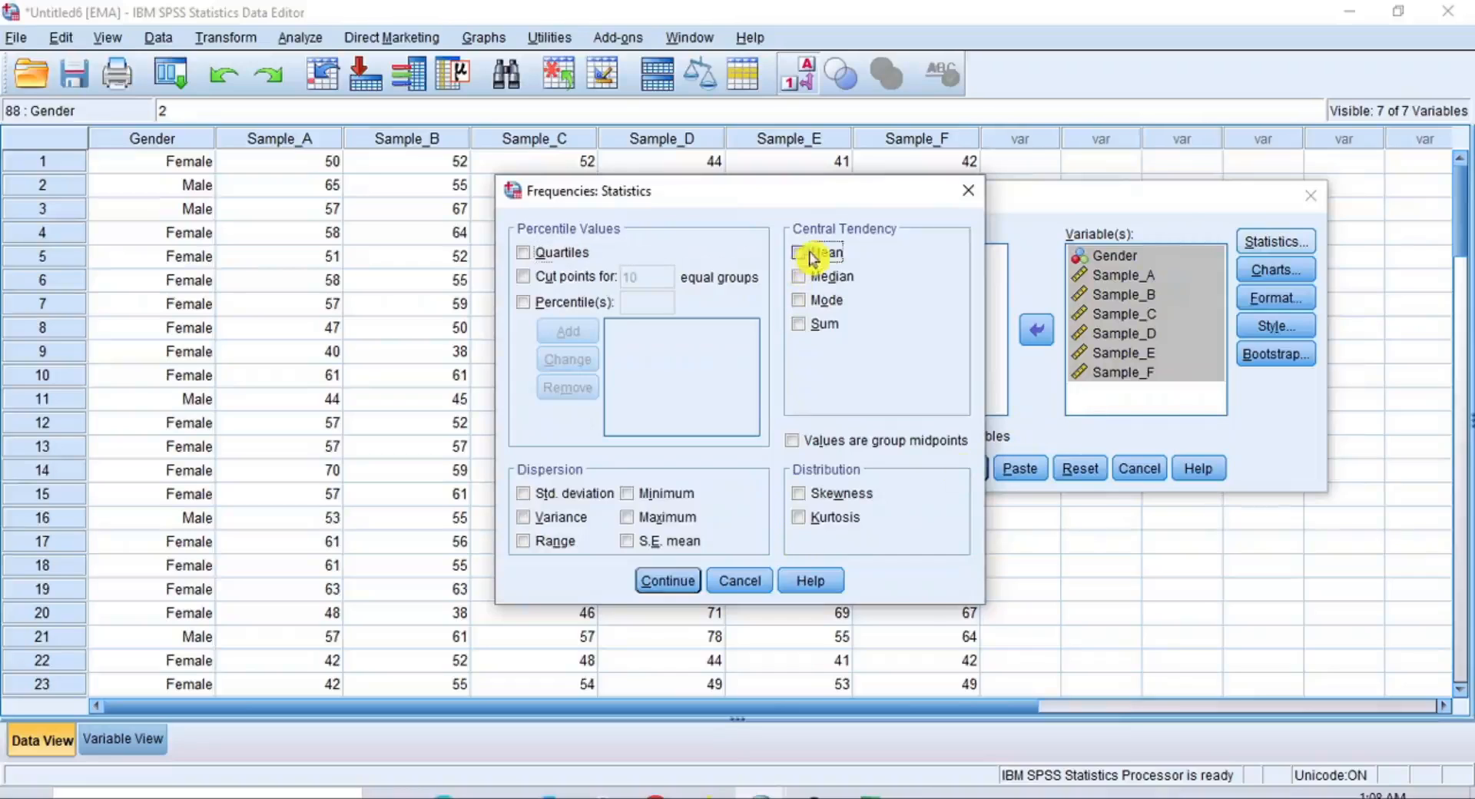
pyautogui.click(667, 581)
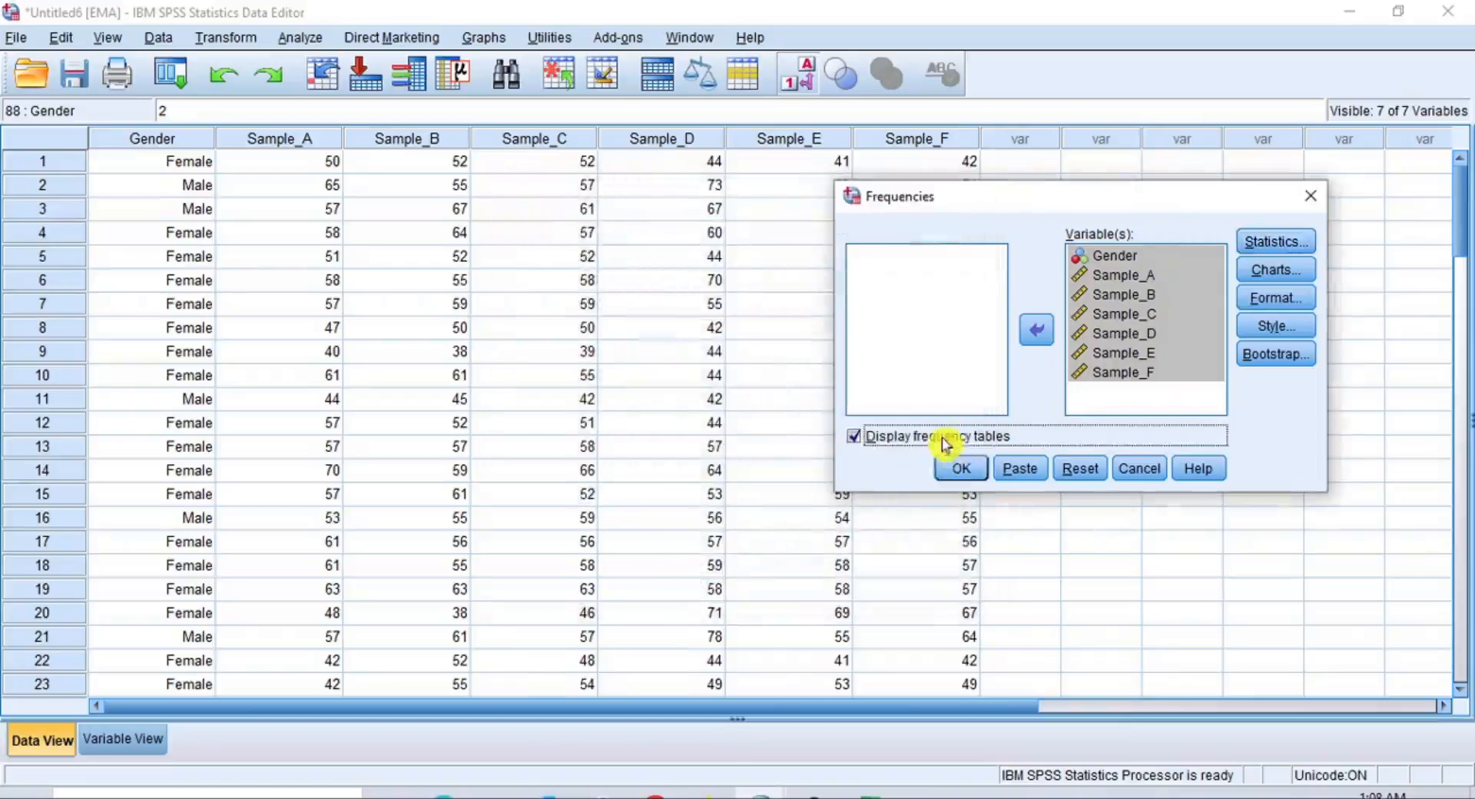
pyautogui.click(945, 440)
pyautogui.click(955, 470)
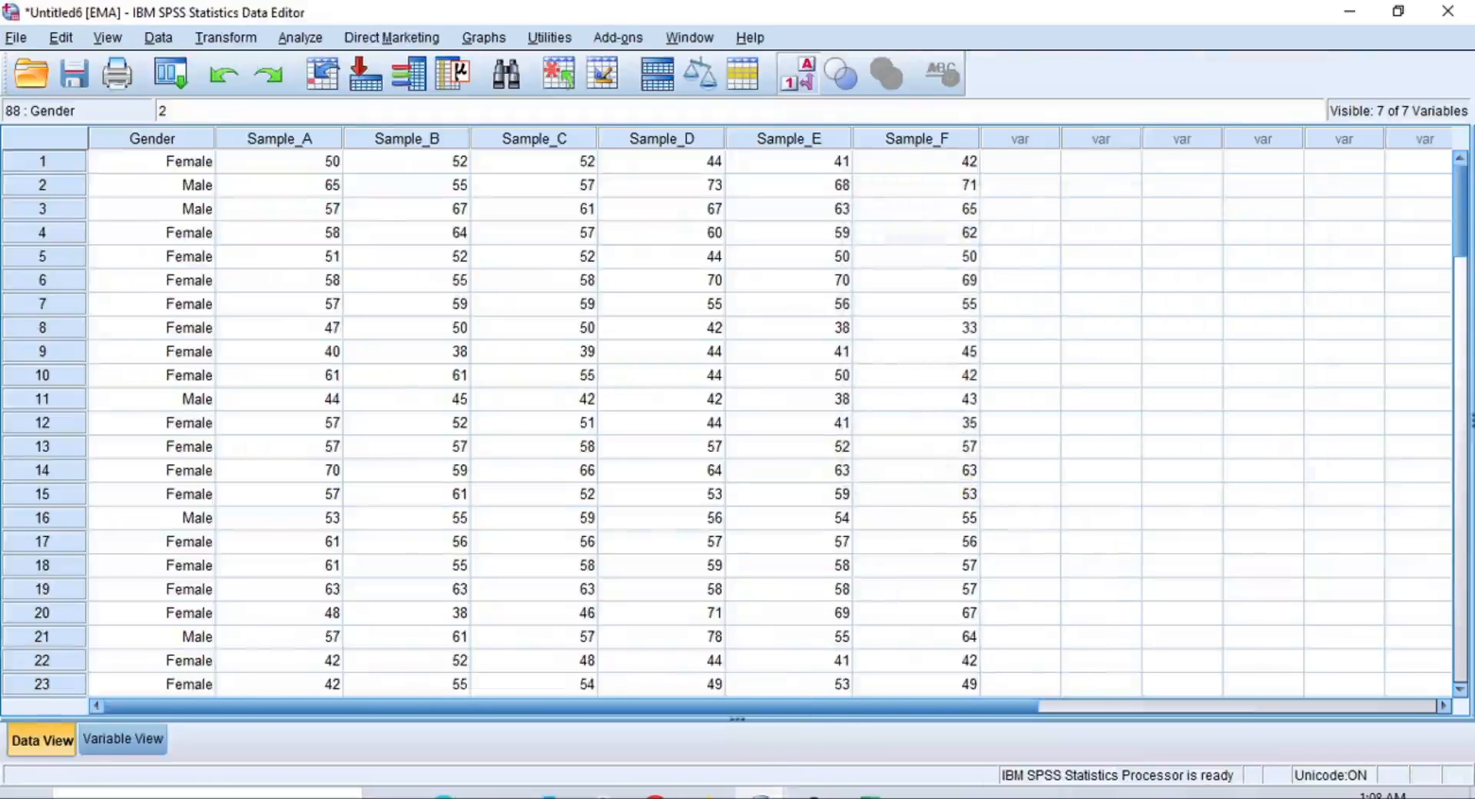
# Switch to the output document and examine the RBI and EMA Statistics tables, comparing their means
pyautogui.moveTo(777, 792)
pyautogui.click(722, 780)
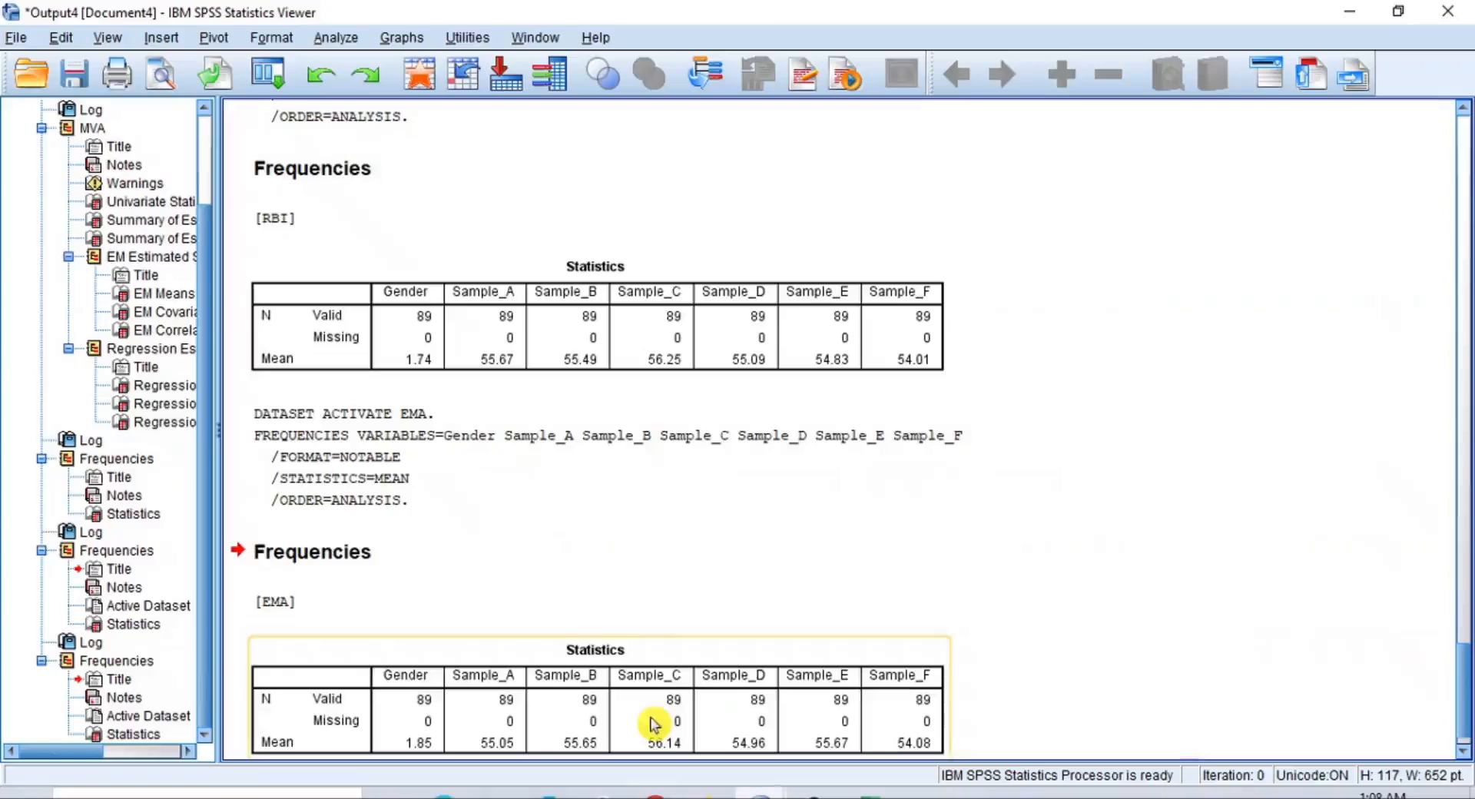
pyautogui.scroll(-1, 610, 602)
pyautogui.scroll(4, 602, 585)
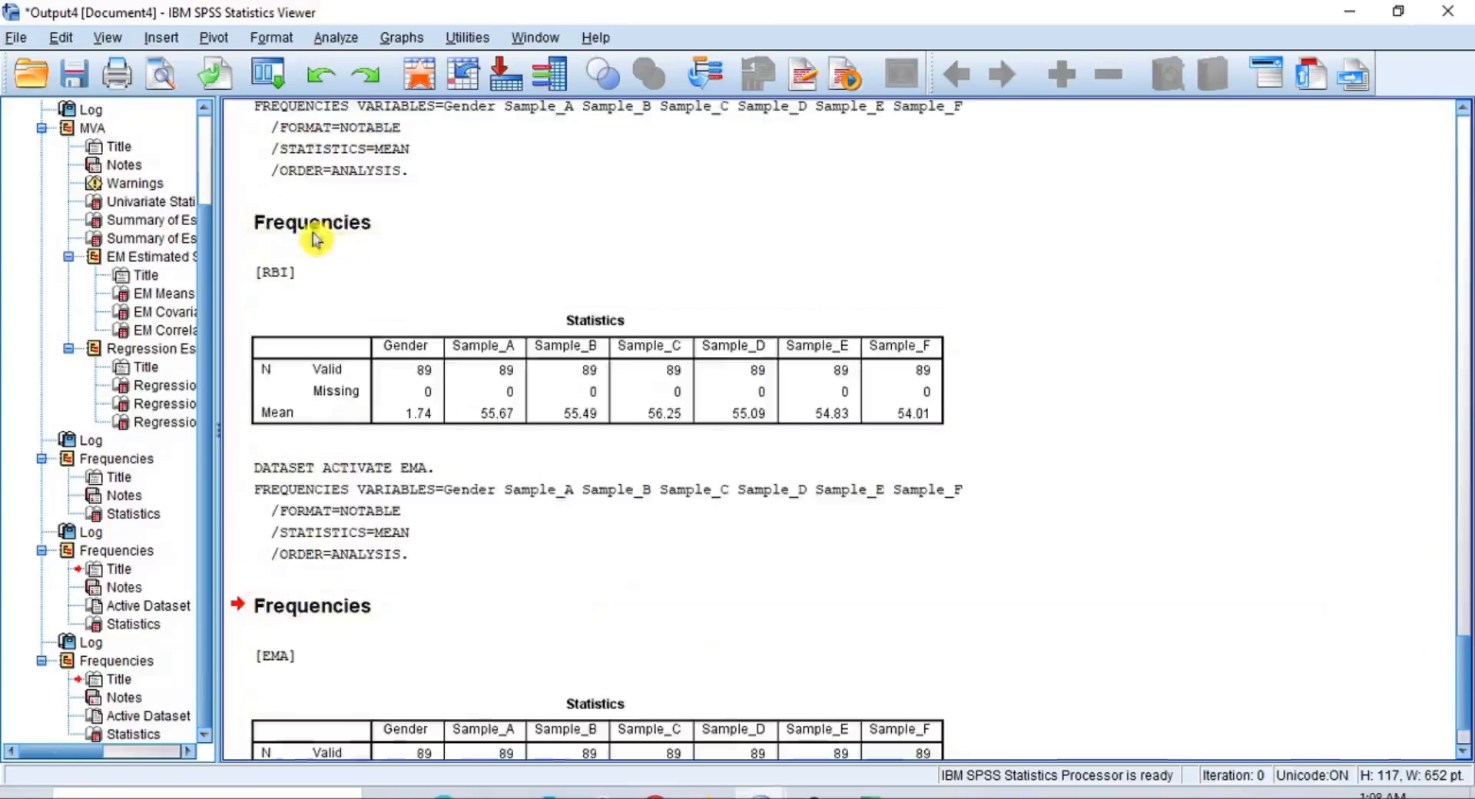
pyautogui.click(267, 275)
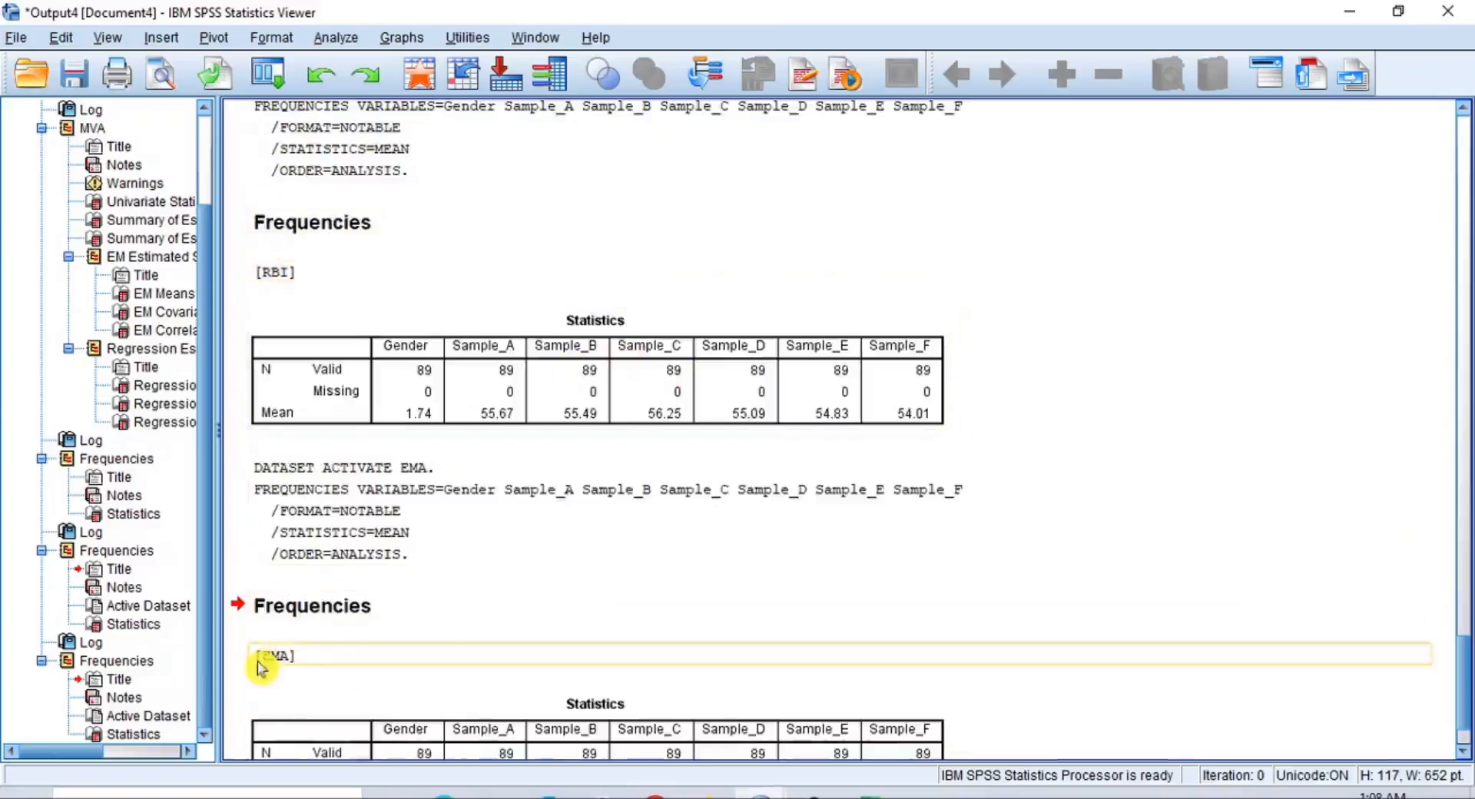
pyautogui.scroll(-2, 622, 726)
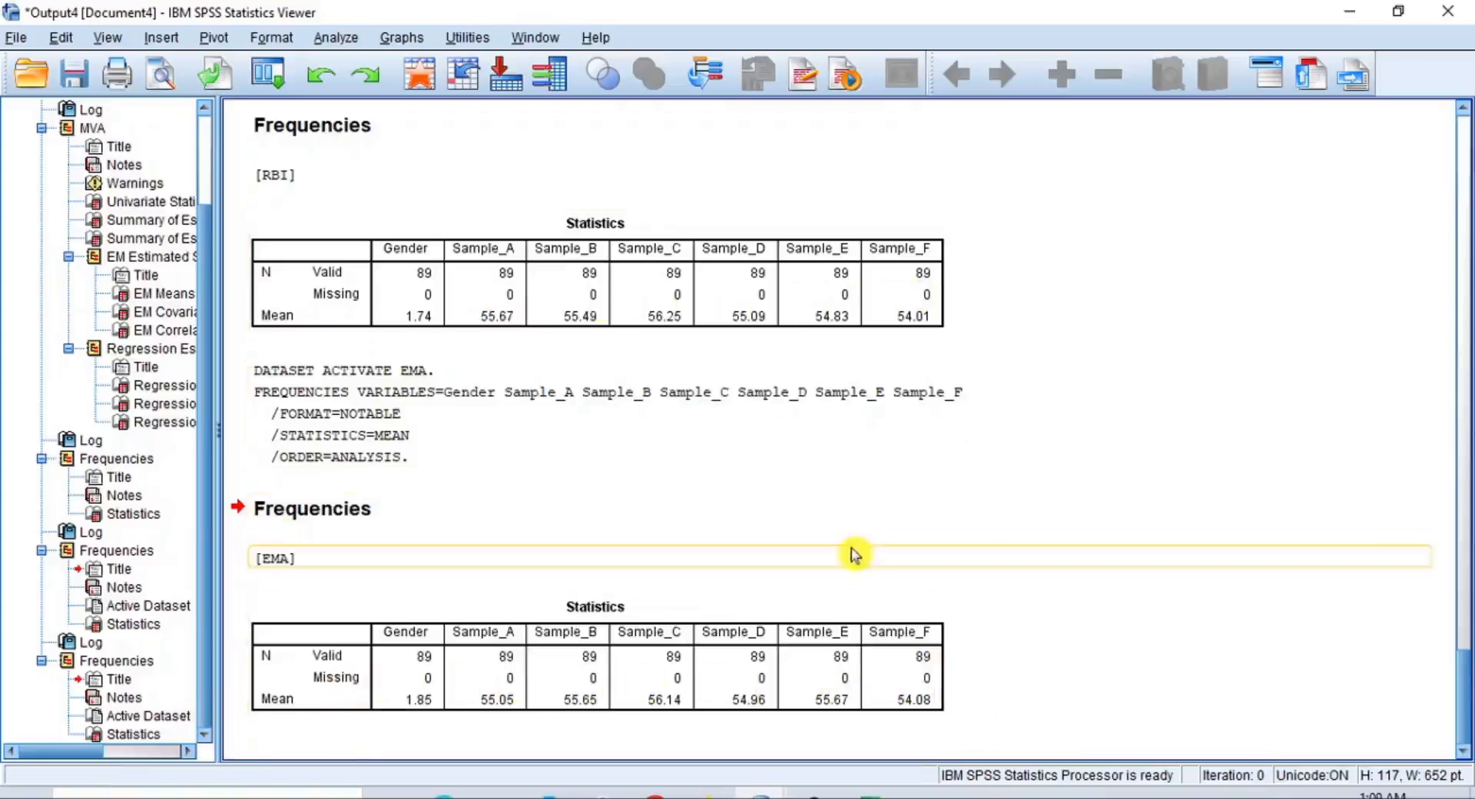
pyautogui.click(649, 281)
pyautogui.scroll(3, 636, 258)
pyautogui.scroll(-3, 608, 246)
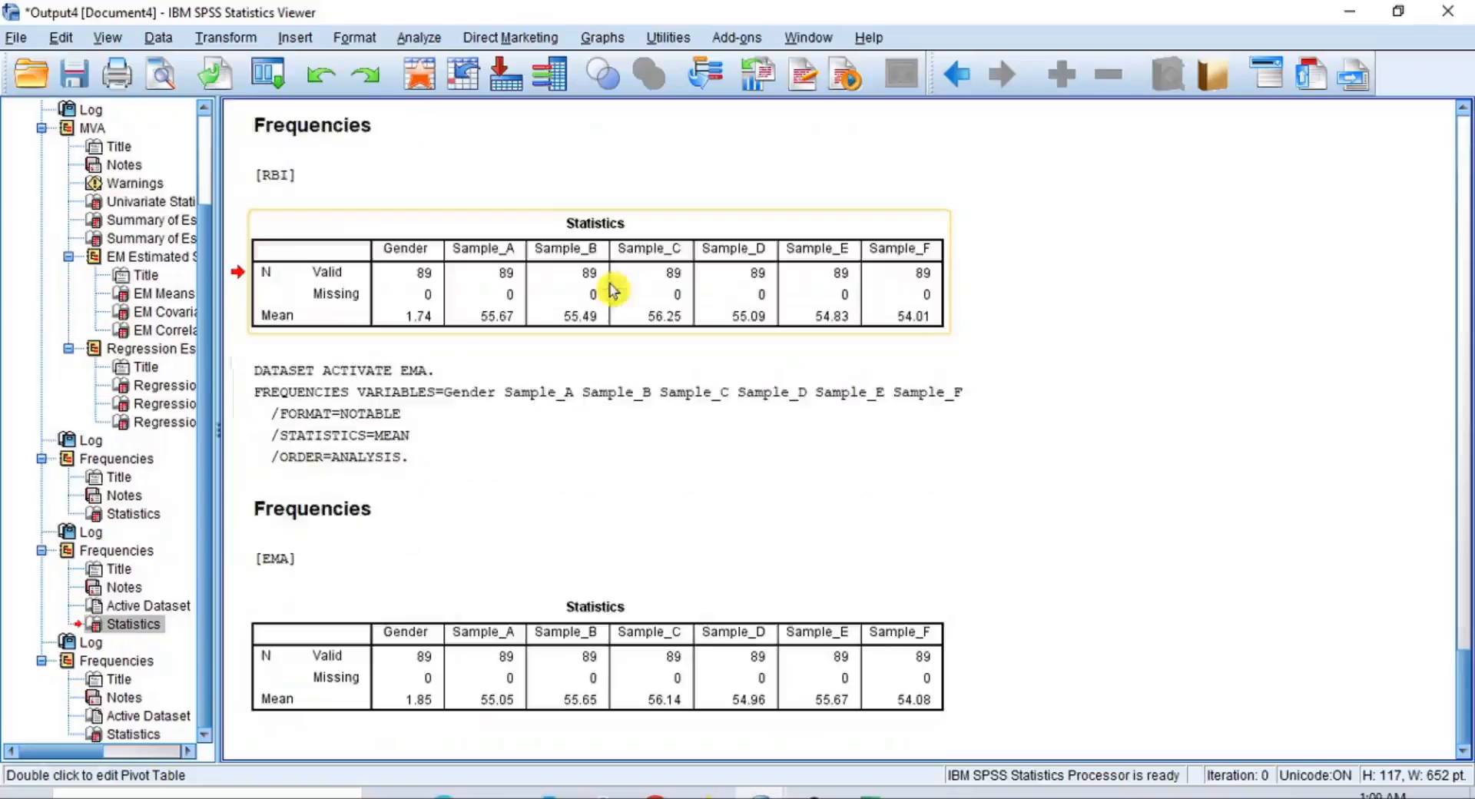
# Open the RBI Statistics table for editing and copy its entire Mean row
pyautogui.doubleClick(607, 225)
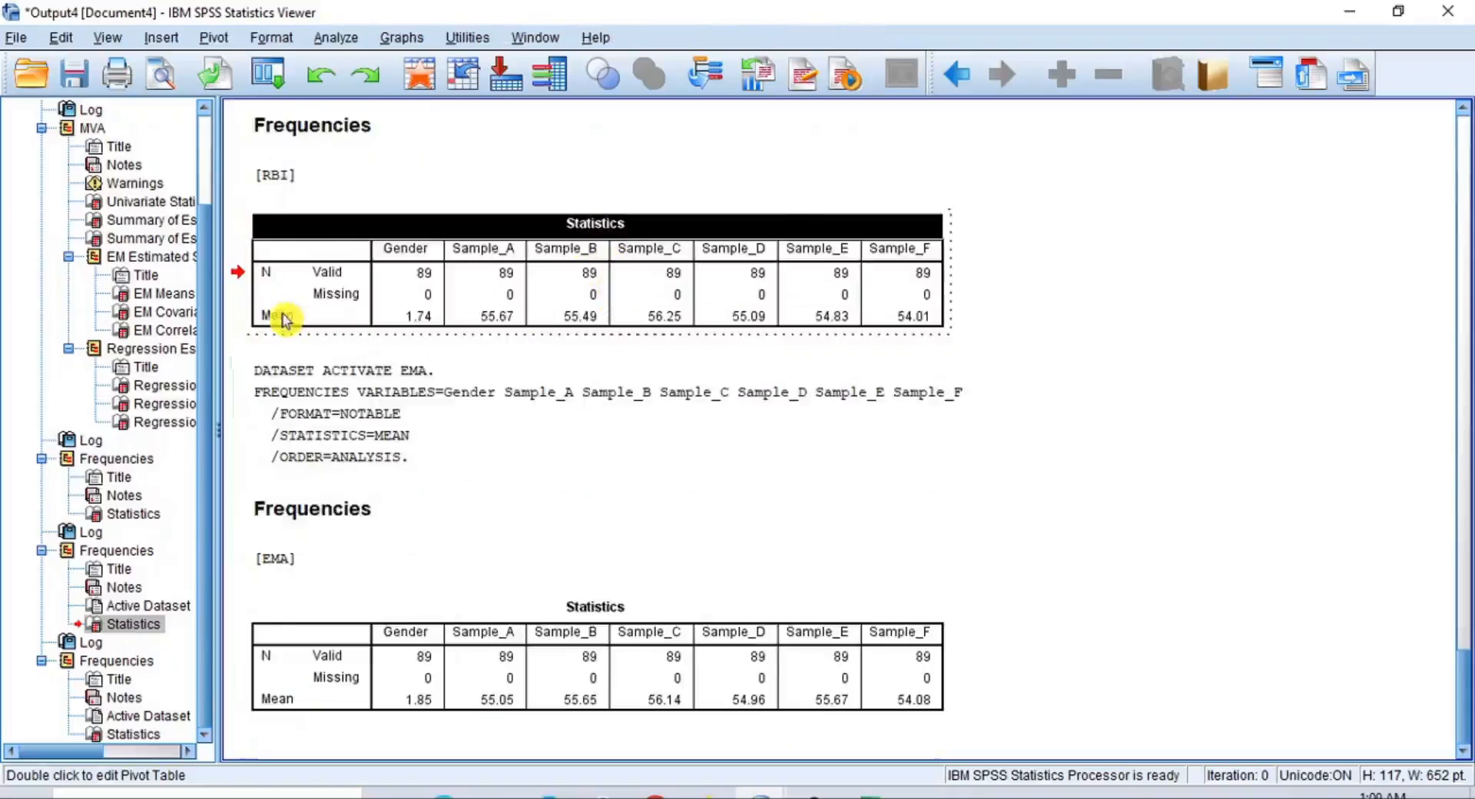
pyautogui.moveTo(285, 318); pyautogui.dragTo(902, 318)
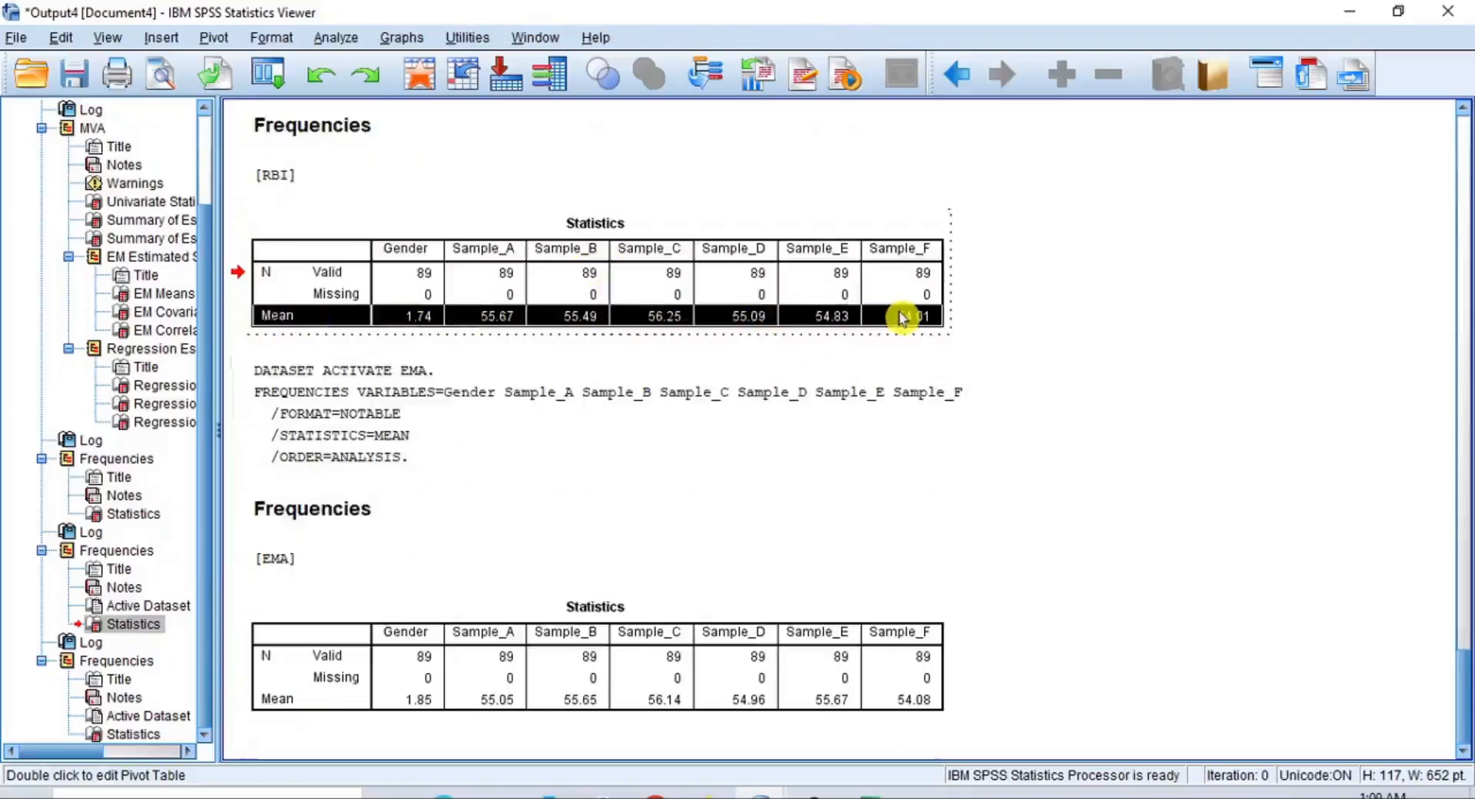
pyautogui.rightClick(903, 318)
pyautogui.click(943, 354)
# Switch to Excel and paste the copied RBI Mean row at cell A2 of Sheet1
pyautogui.click(872, 794)
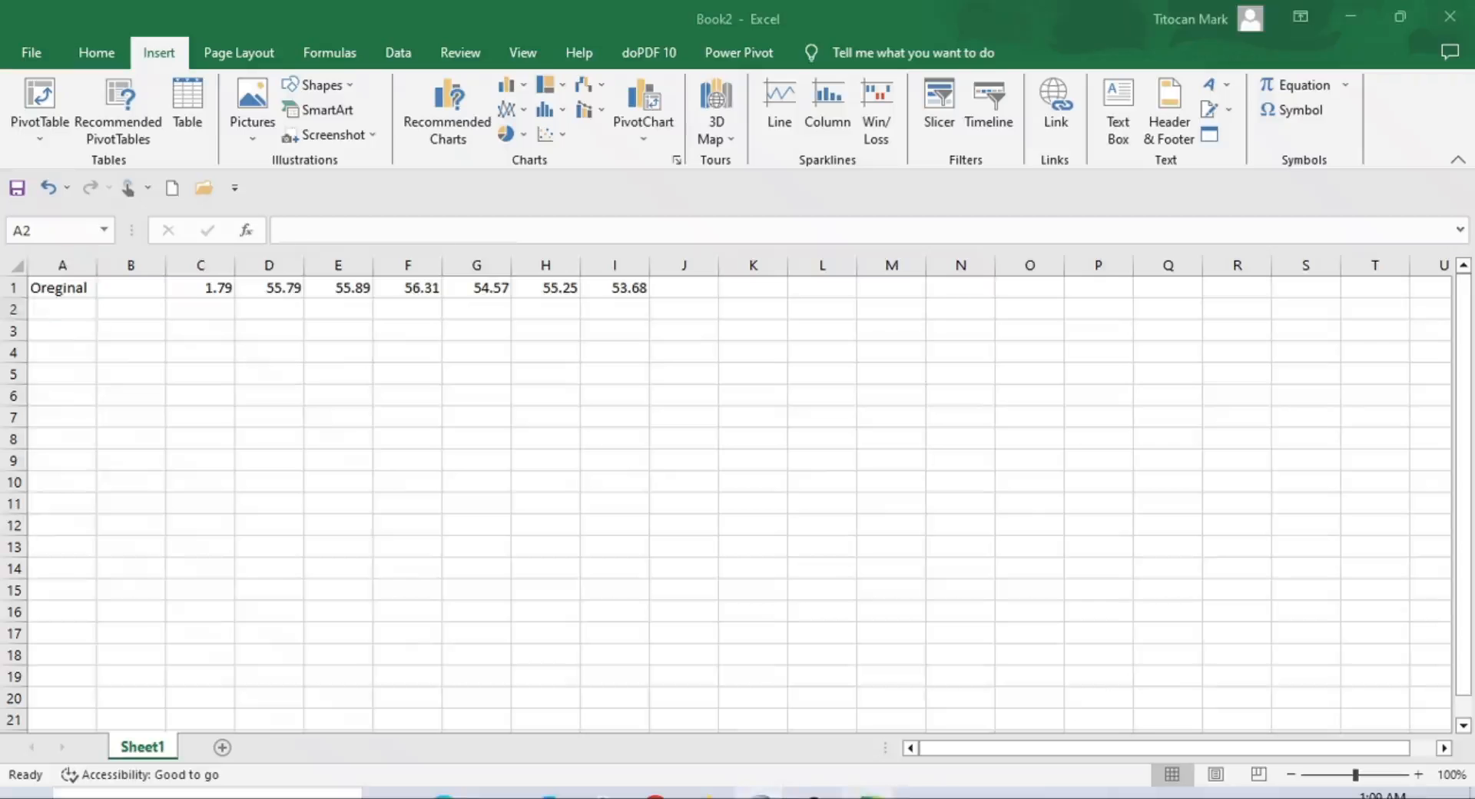
pyautogui.rightClick(80, 306)
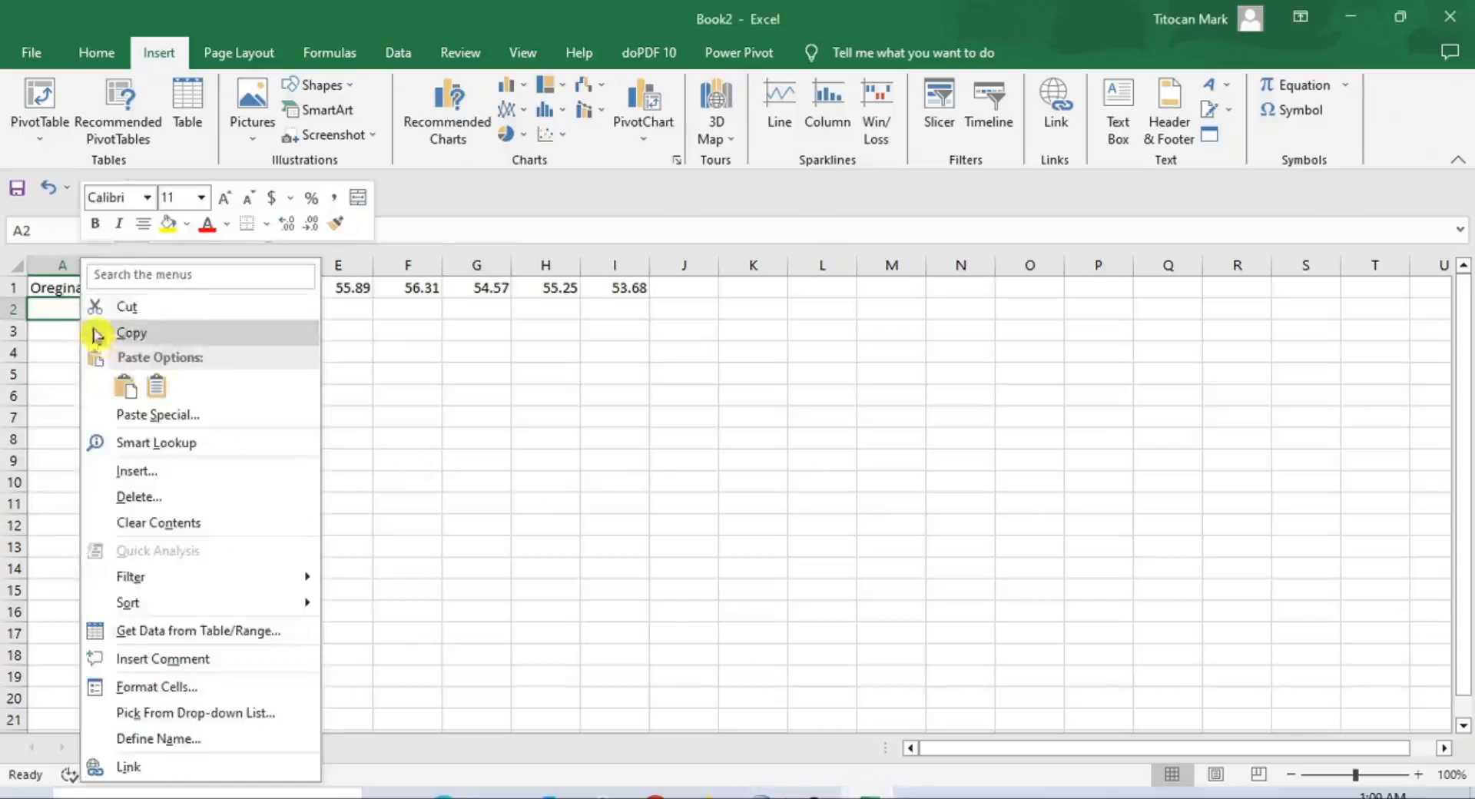
pyautogui.click(143, 385)
pyautogui.click(81, 330)
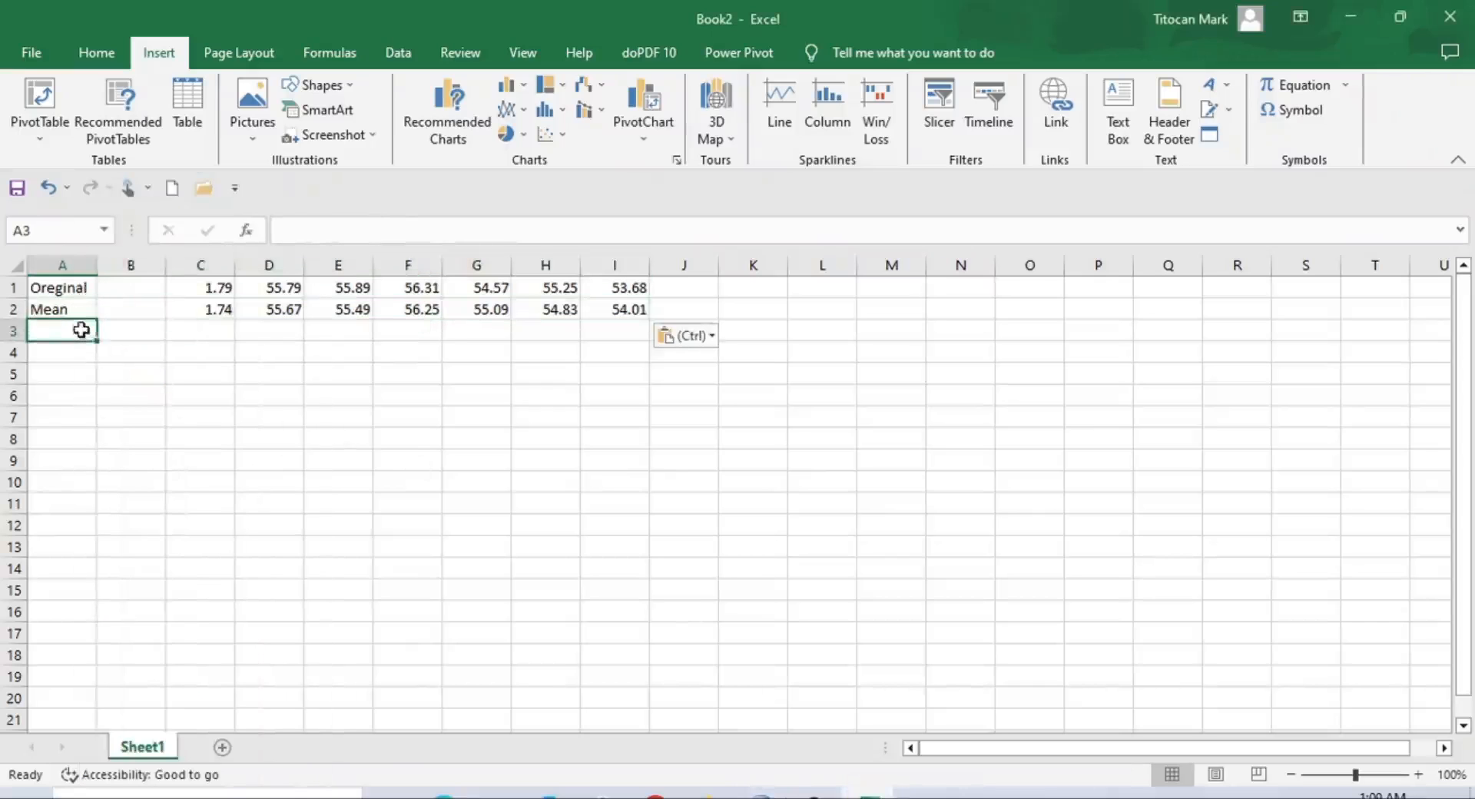
# Return to the SPSS output document and copy the entire Mean row from the EMA Statistics table
pyautogui.moveTo(711, 793)
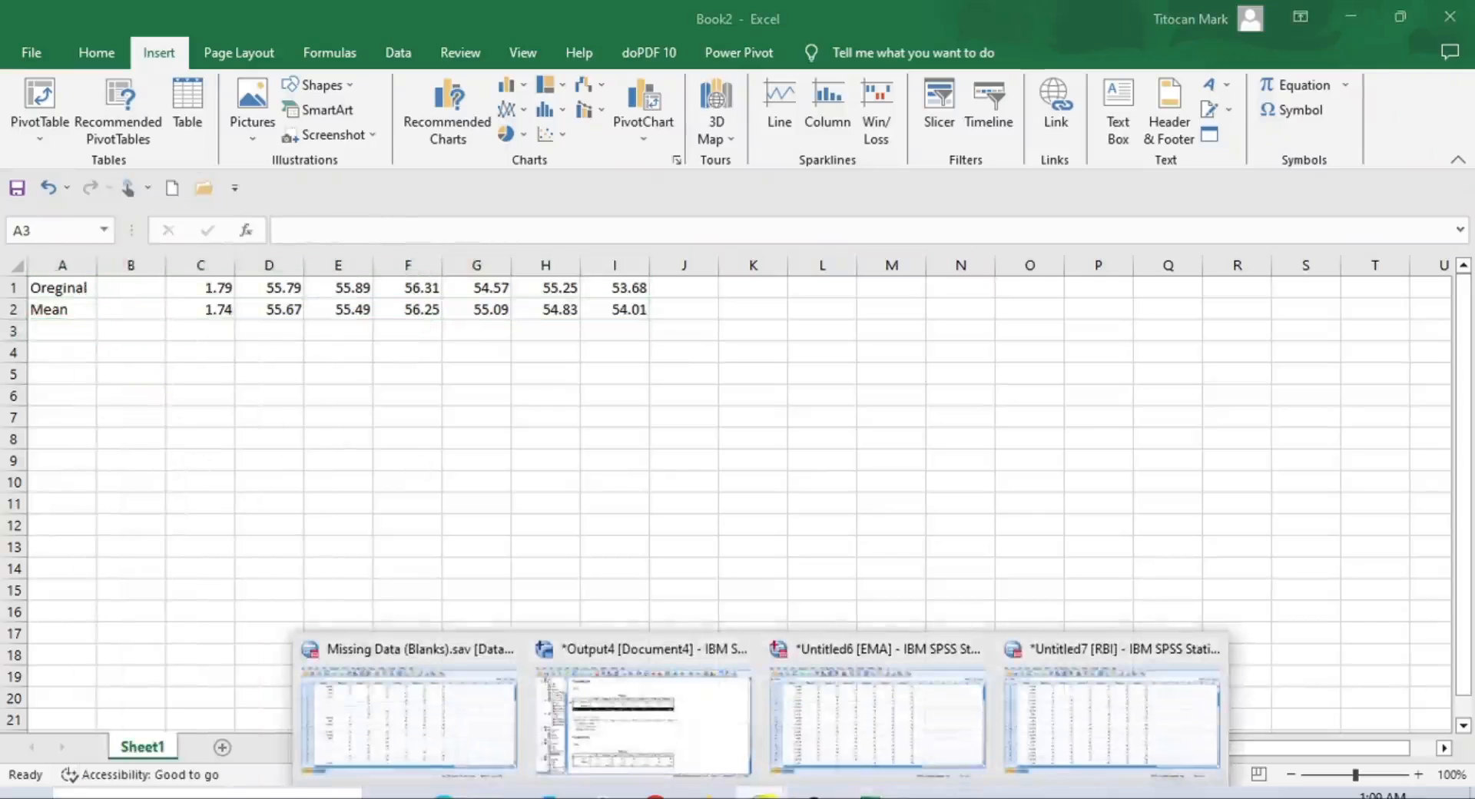
pyautogui.click(642, 730)
pyautogui.click(614, 609)
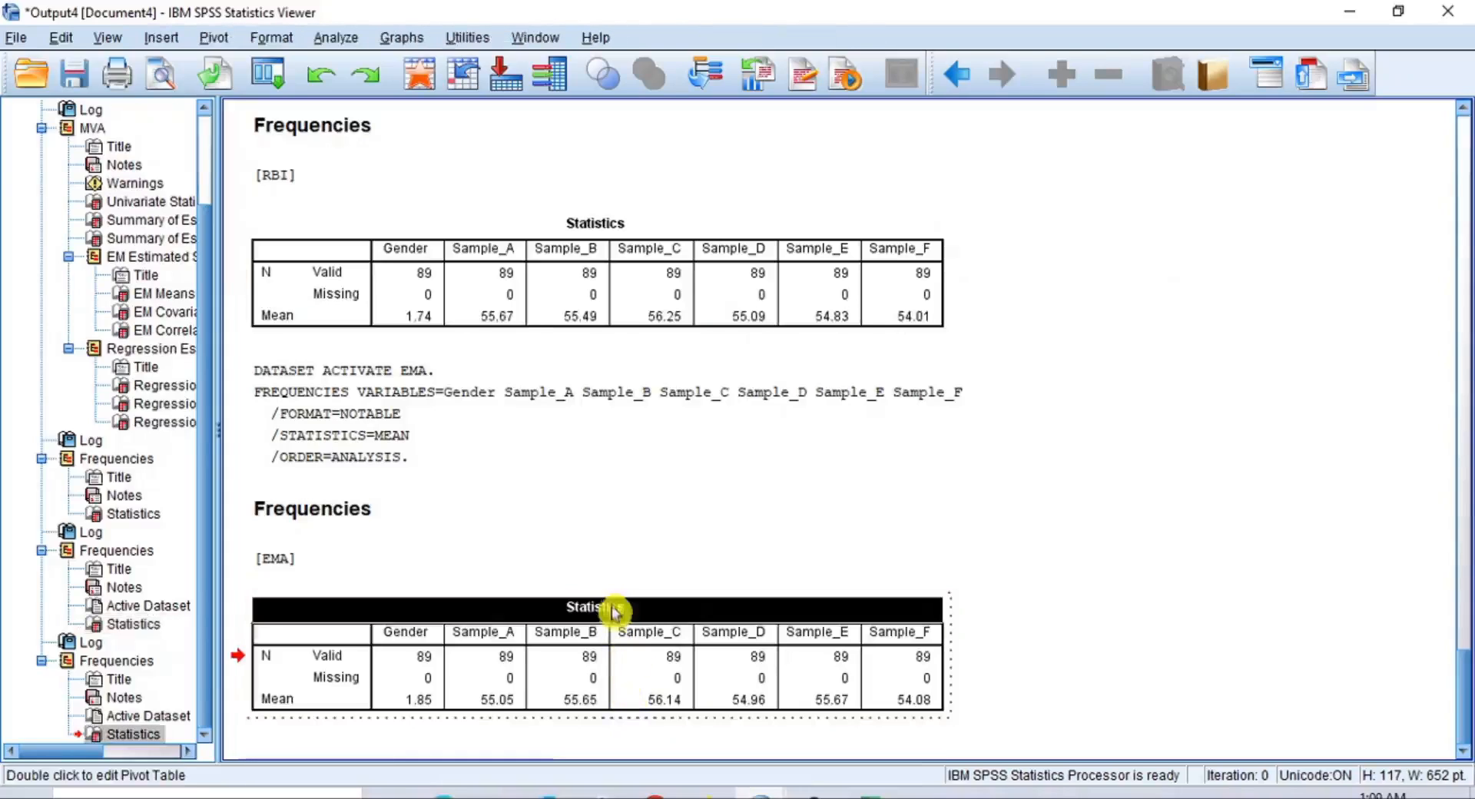
pyautogui.click(307, 698)
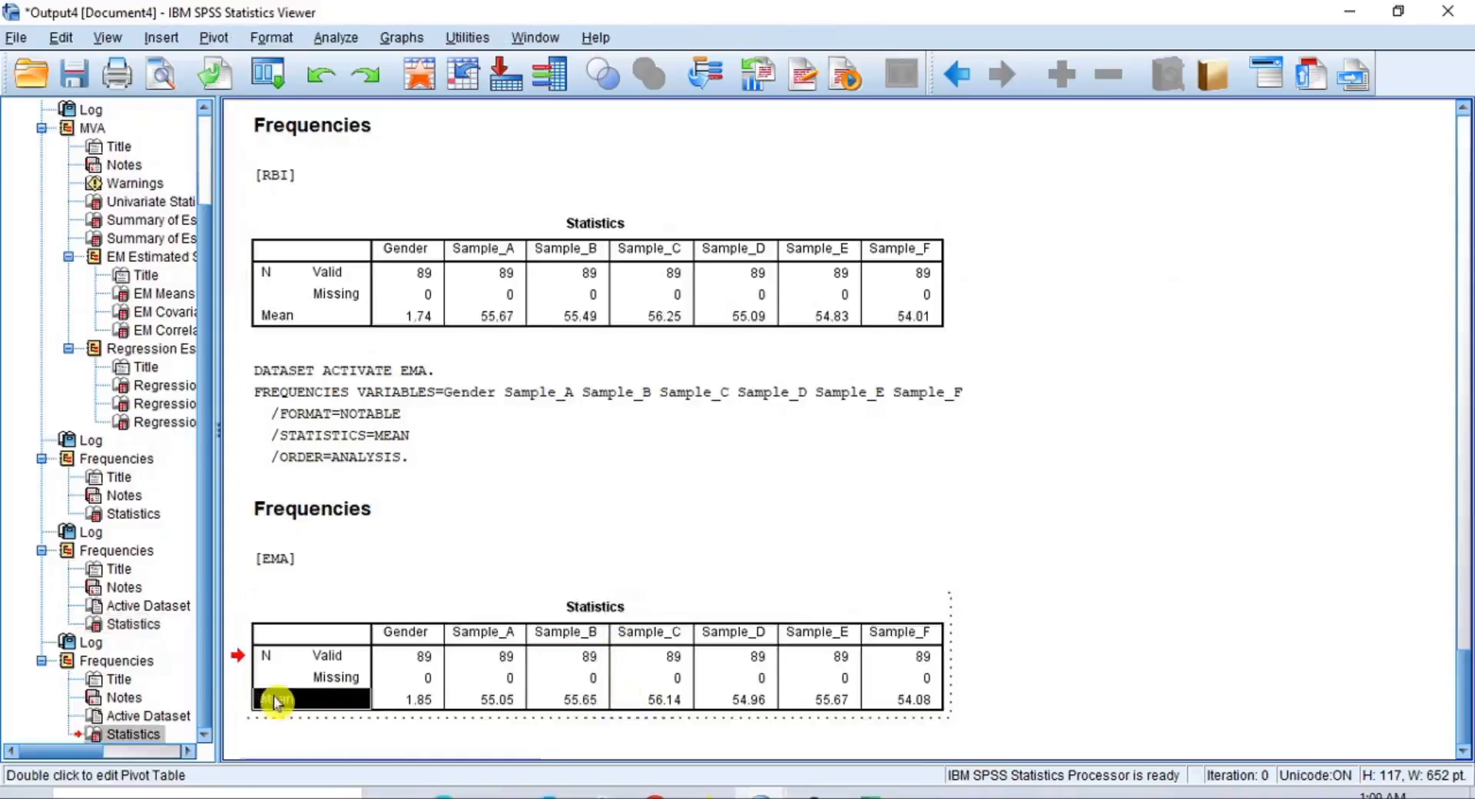
pyautogui.click(592, 608)
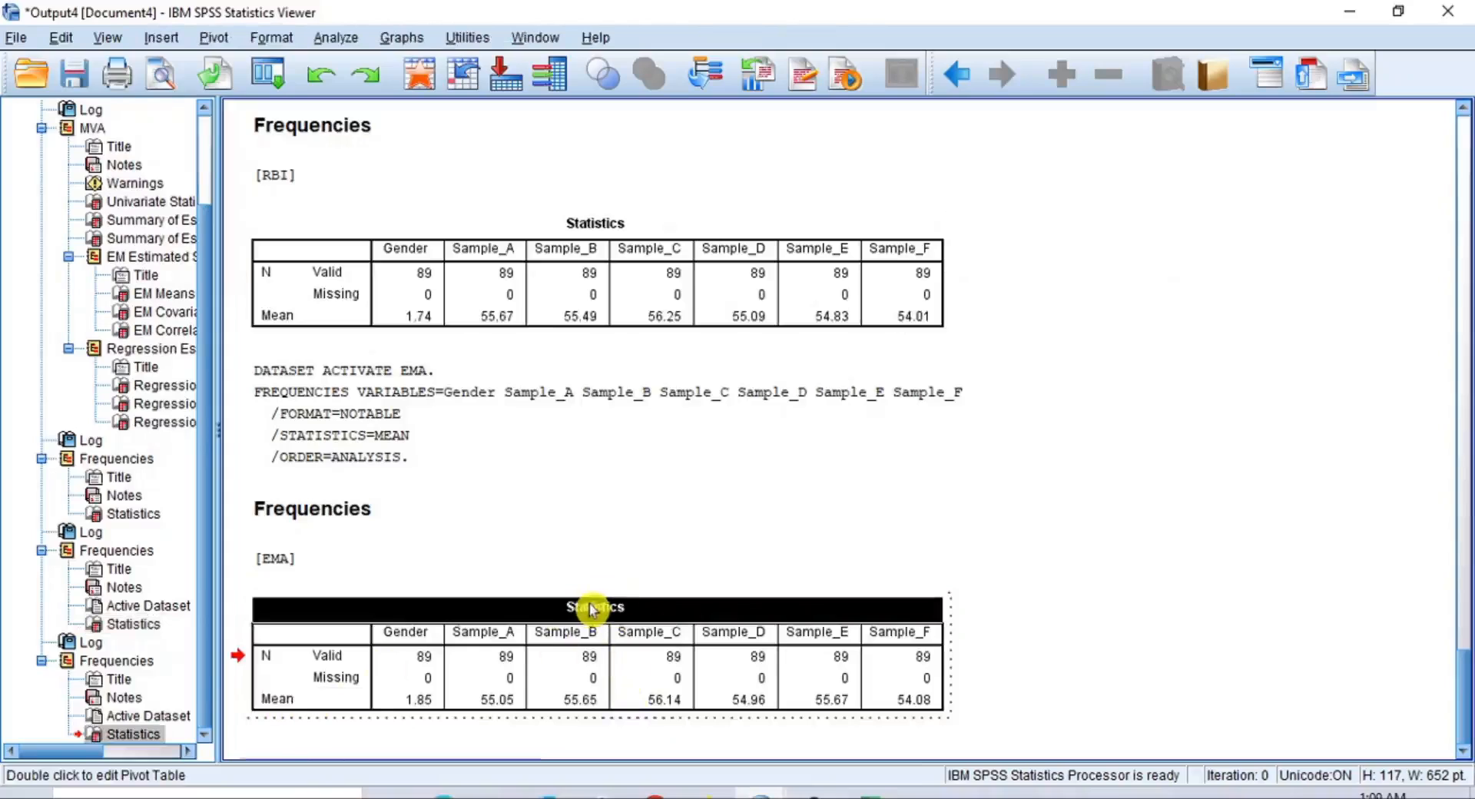
pyautogui.moveTo(275, 700); pyautogui.dragTo(884, 697)
pyautogui.rightClick(885, 697)
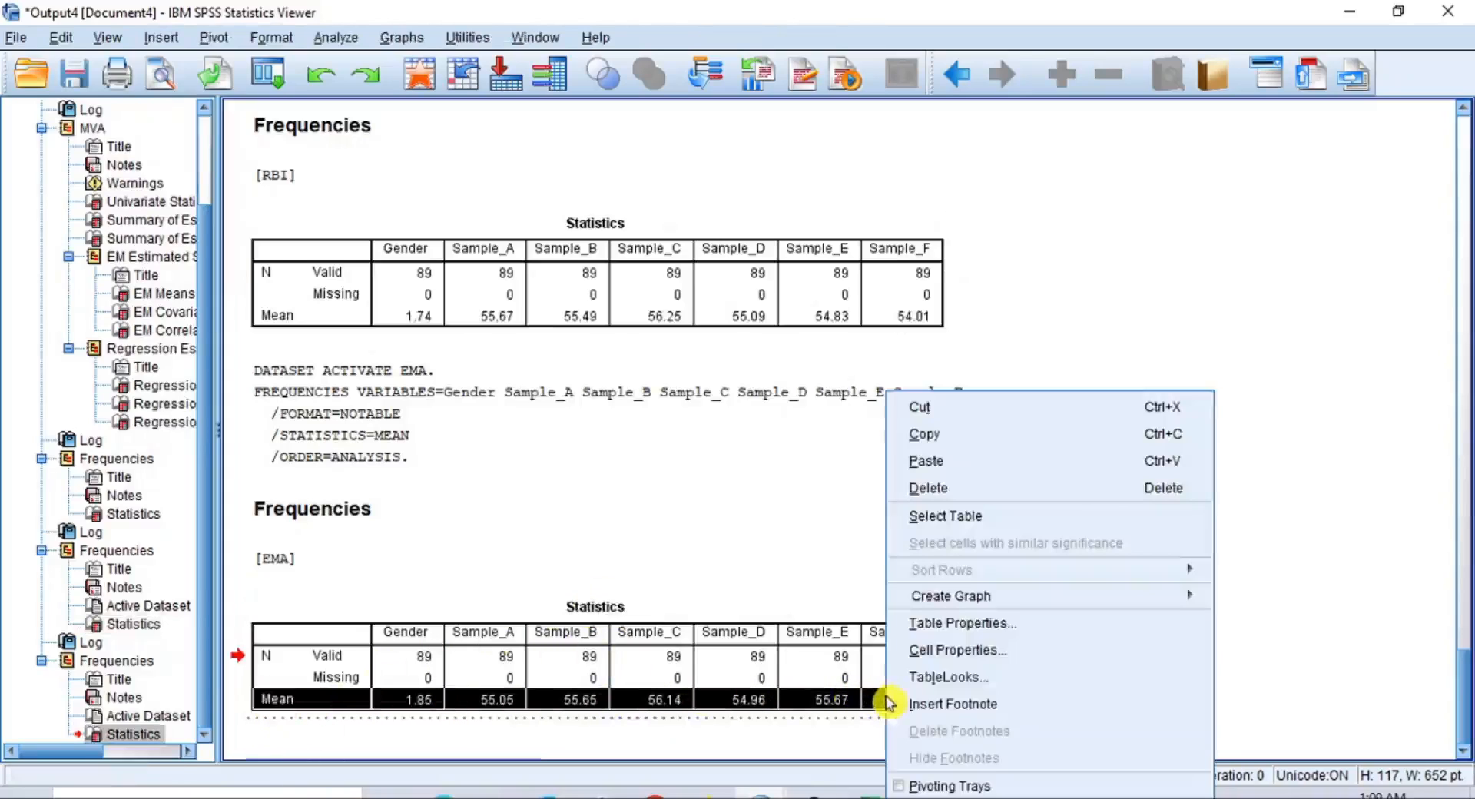
pyautogui.click(925, 436)
# Switch to Excel, paste the EMA Mean row at cell A3, and relabel A2 as "RBI" and A3 as "EMA"
pyautogui.click(870, 794)
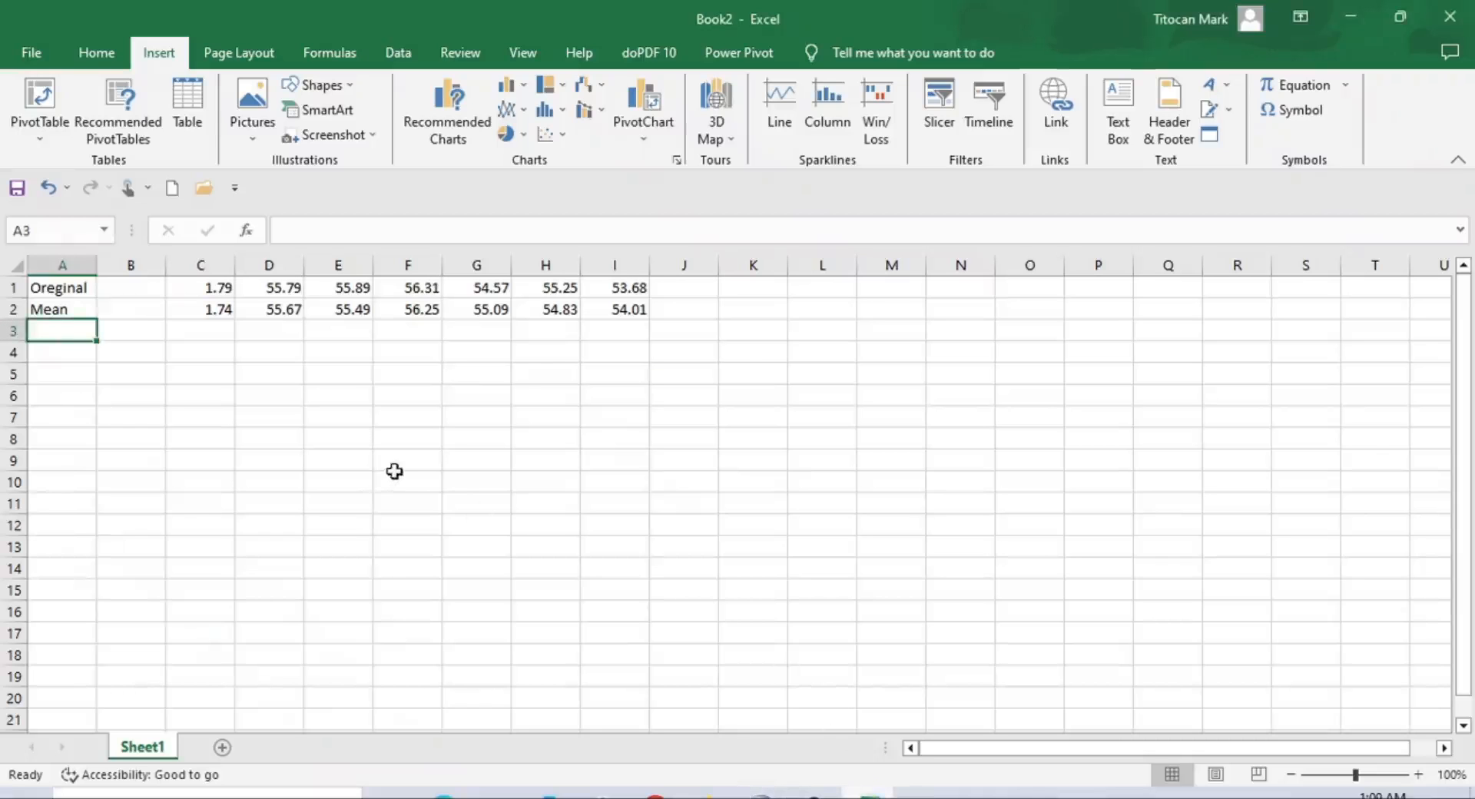
pyautogui.hotkey('ctrl', 'v')
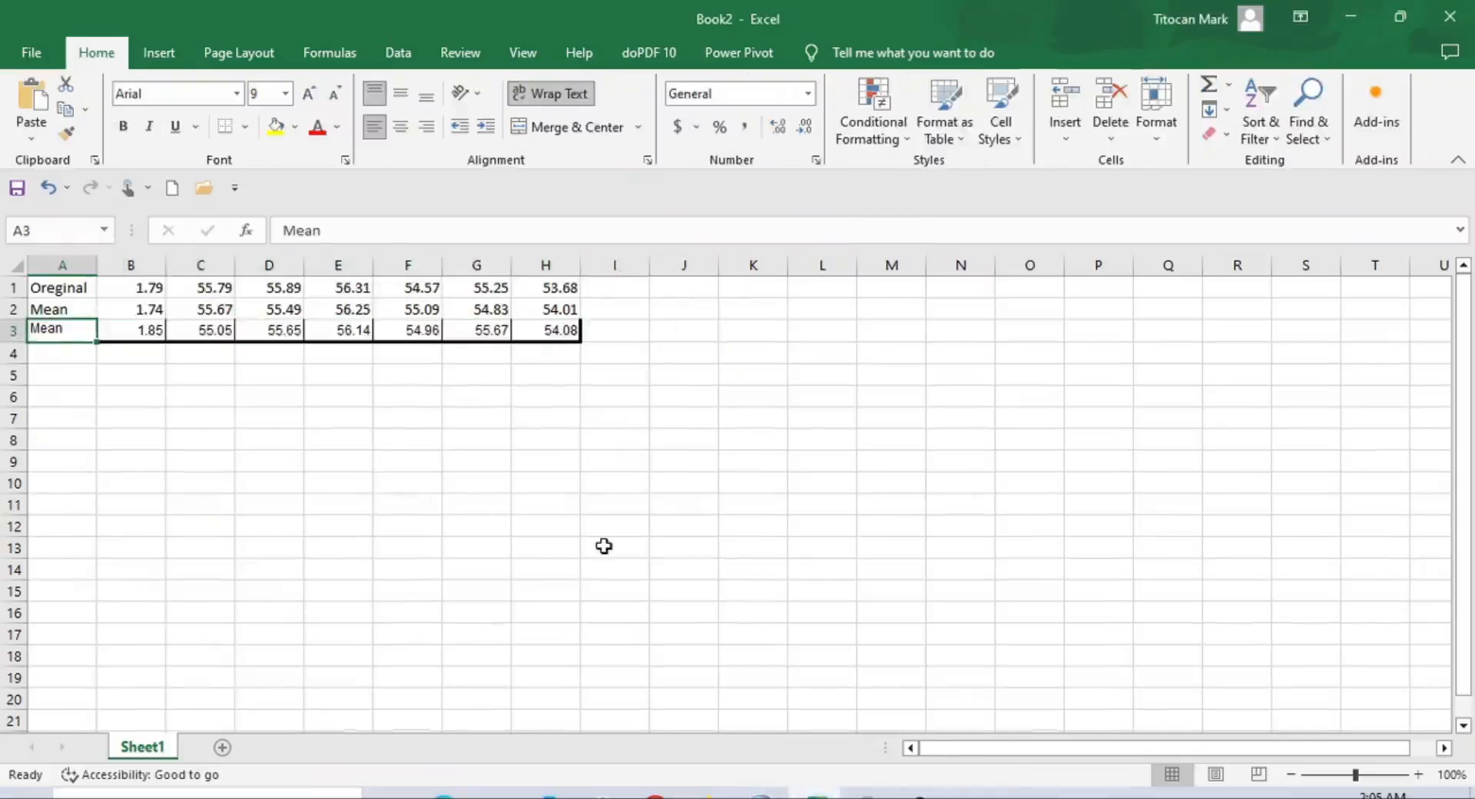
pyautogui.doubleClick(69, 308)
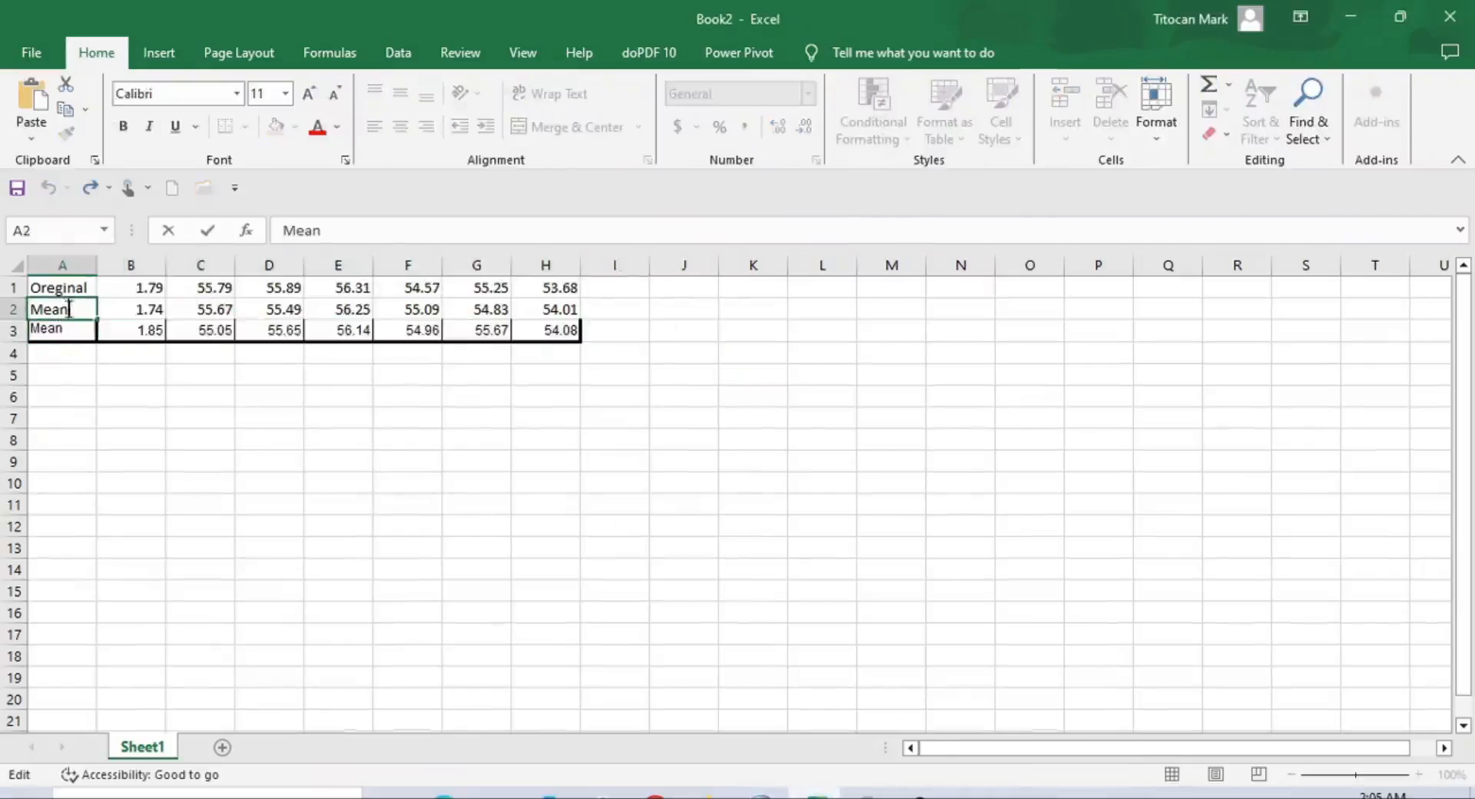
pyautogui.moveTo(23, 309); pyautogui.dragTo(10, 308)
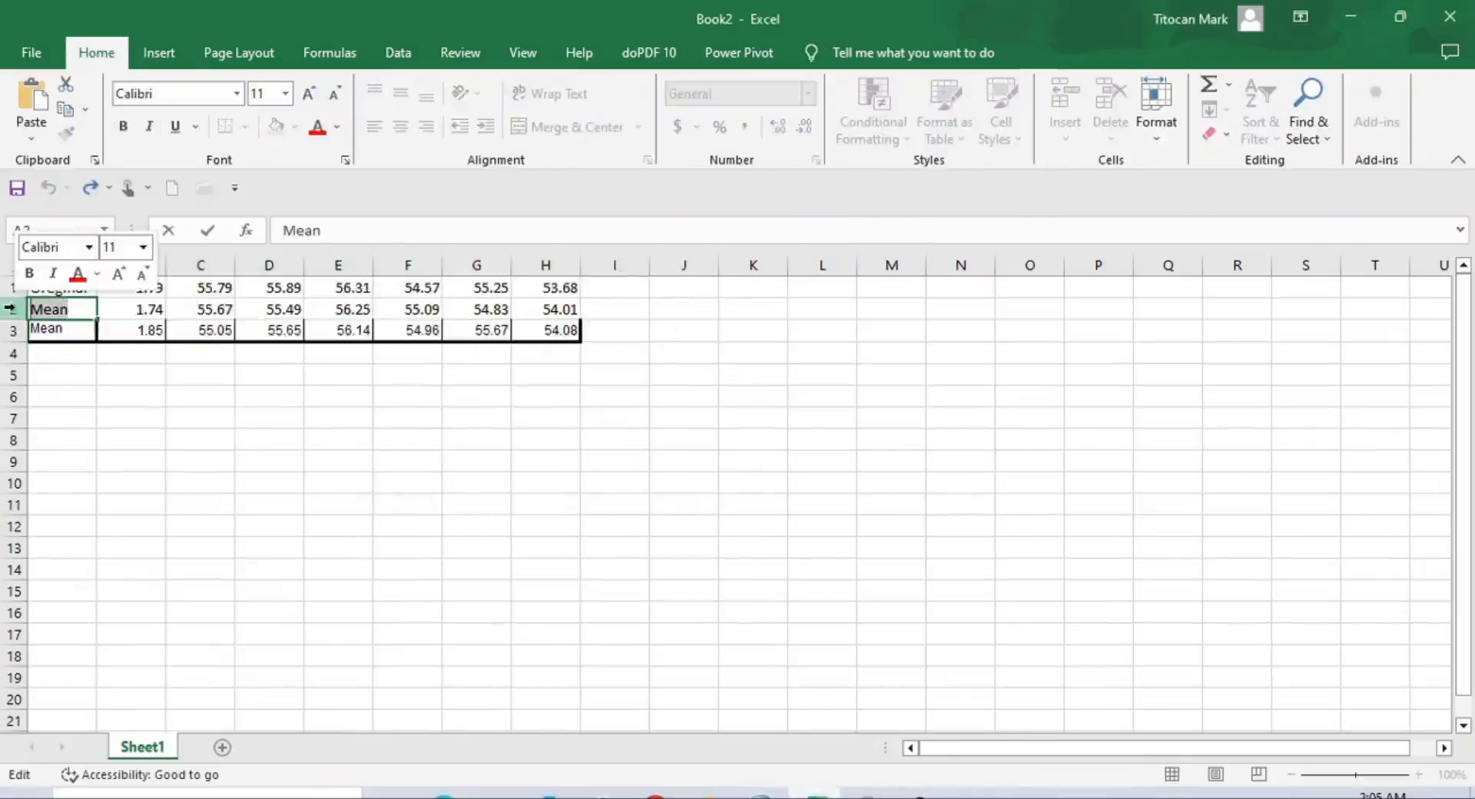
pyautogui.write('RBI')
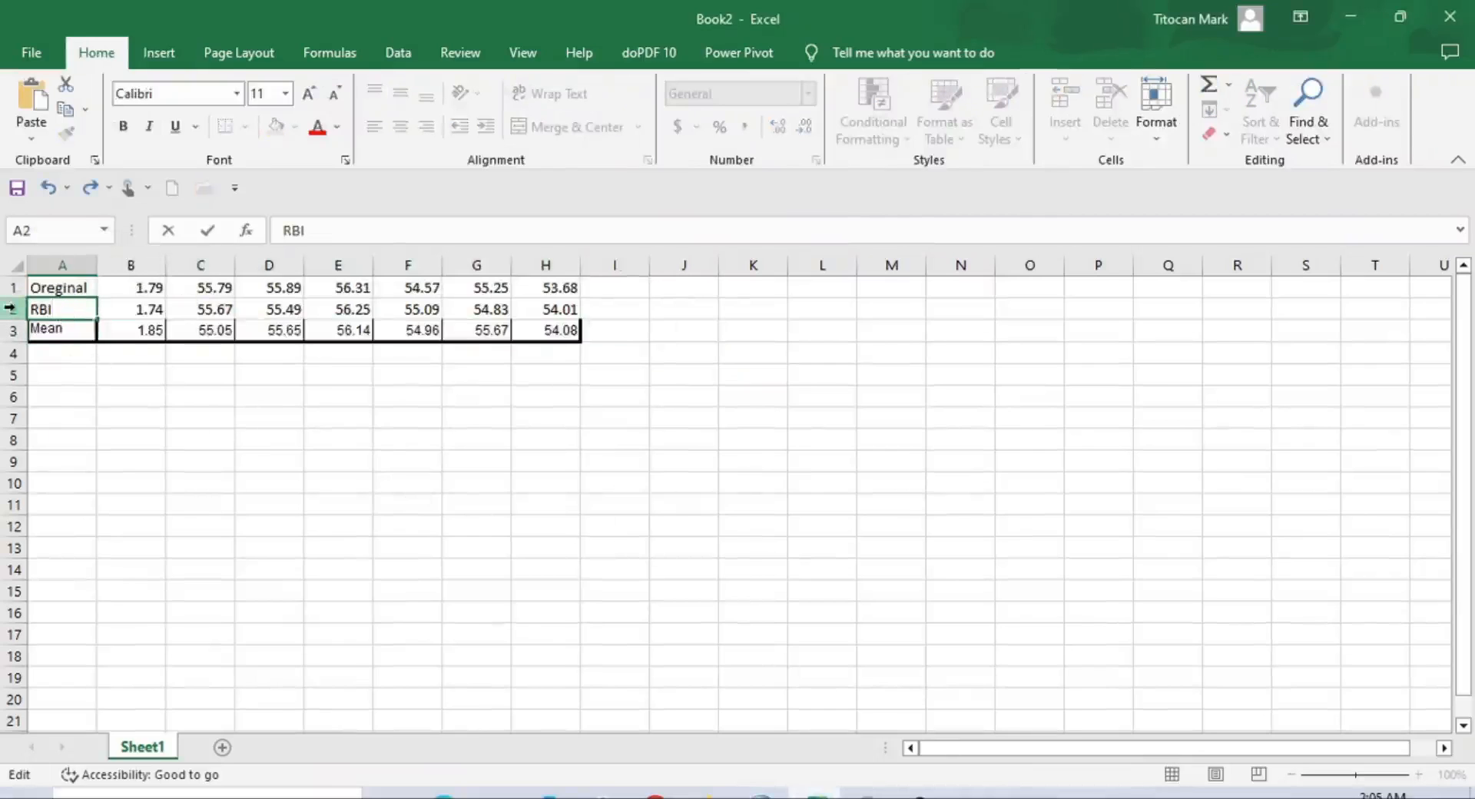
pyautogui.press('Return')
pyautogui.write('EMA')
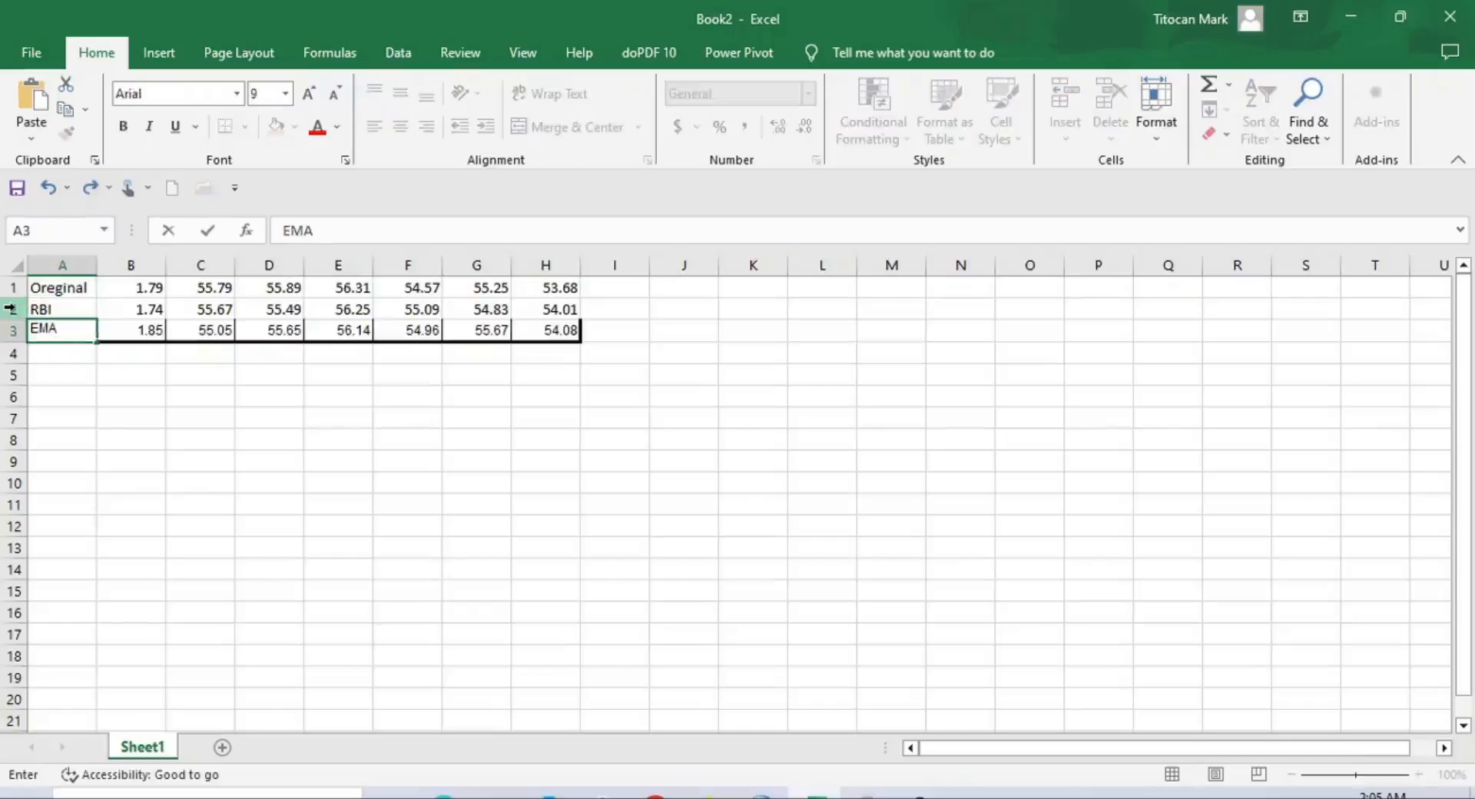
pyautogui.press('Return')
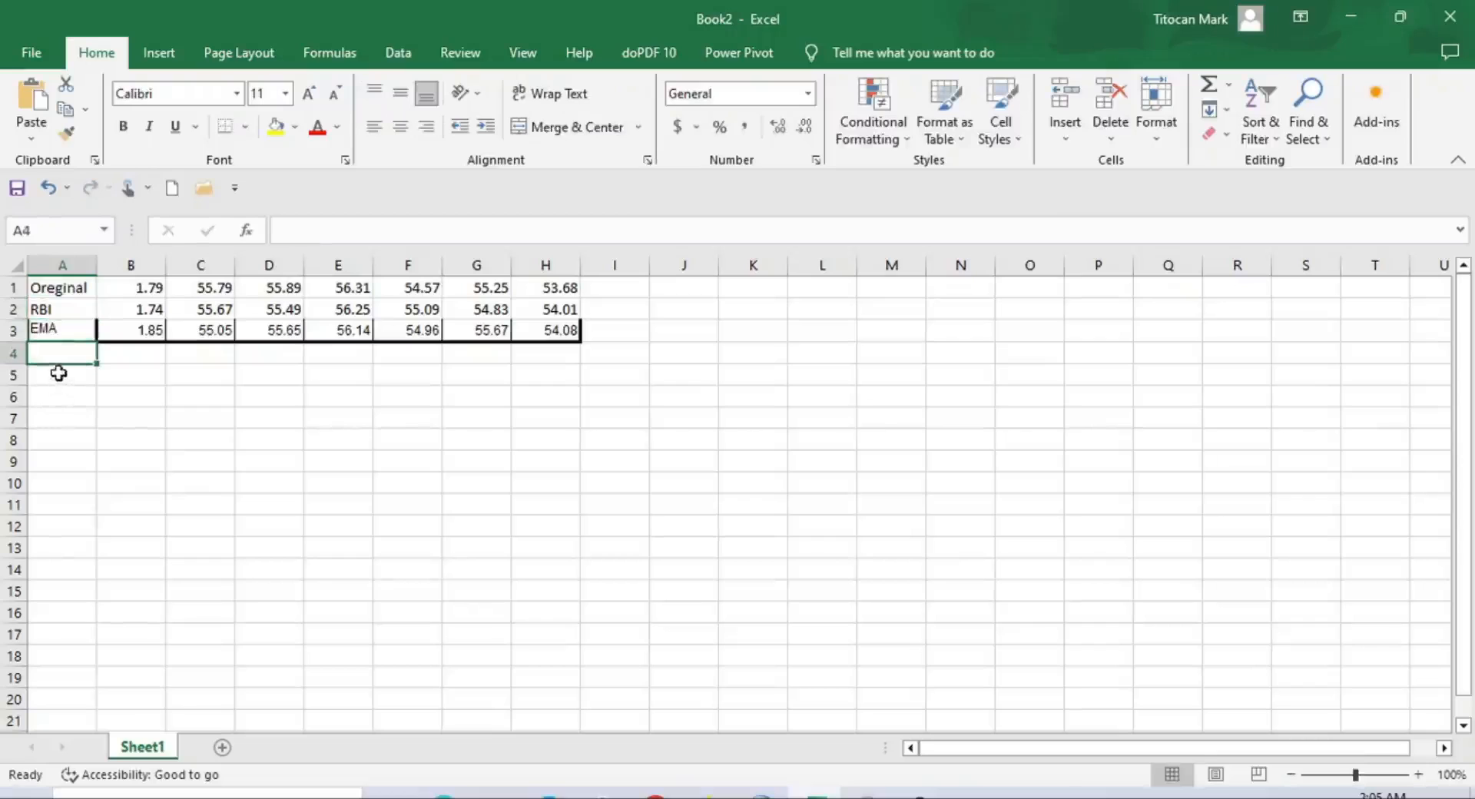
# Insert a 2-D clustered column chart from the range A1:H3 comparing the original, RBI and EMA means
pyautogui.click(74, 288)
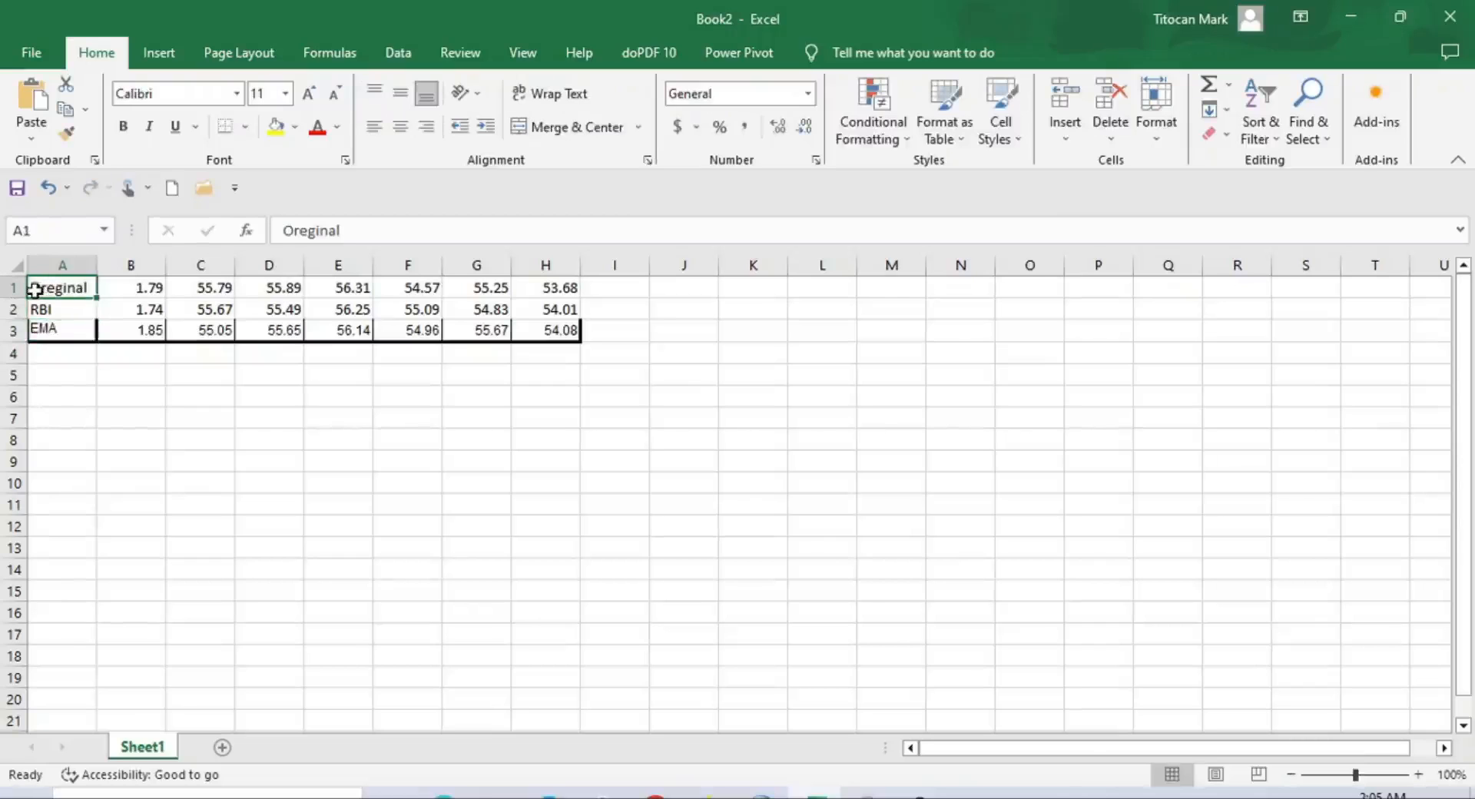
pyautogui.moveTo(39, 288); pyautogui.dragTo(550, 324)
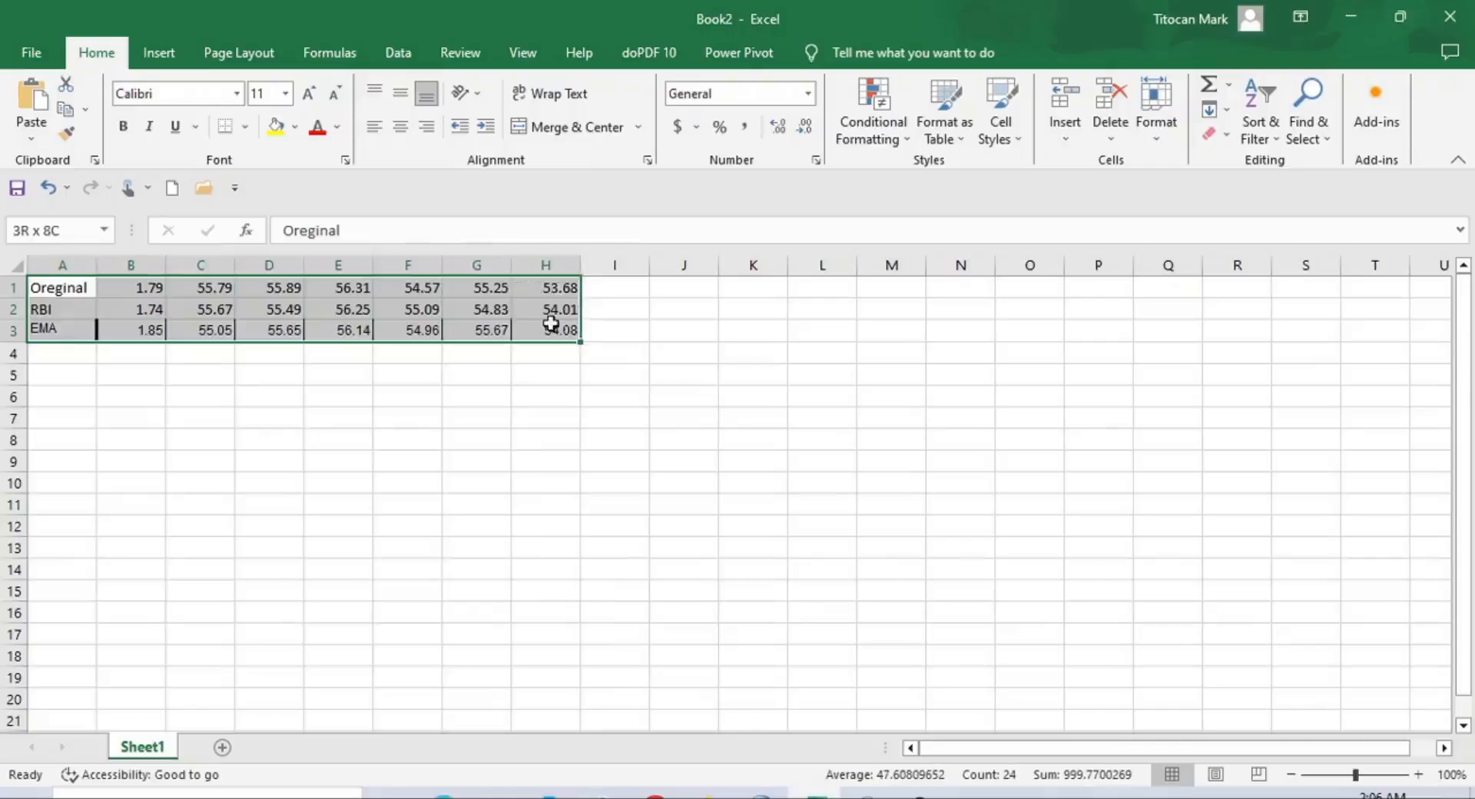
pyautogui.click(161, 54)
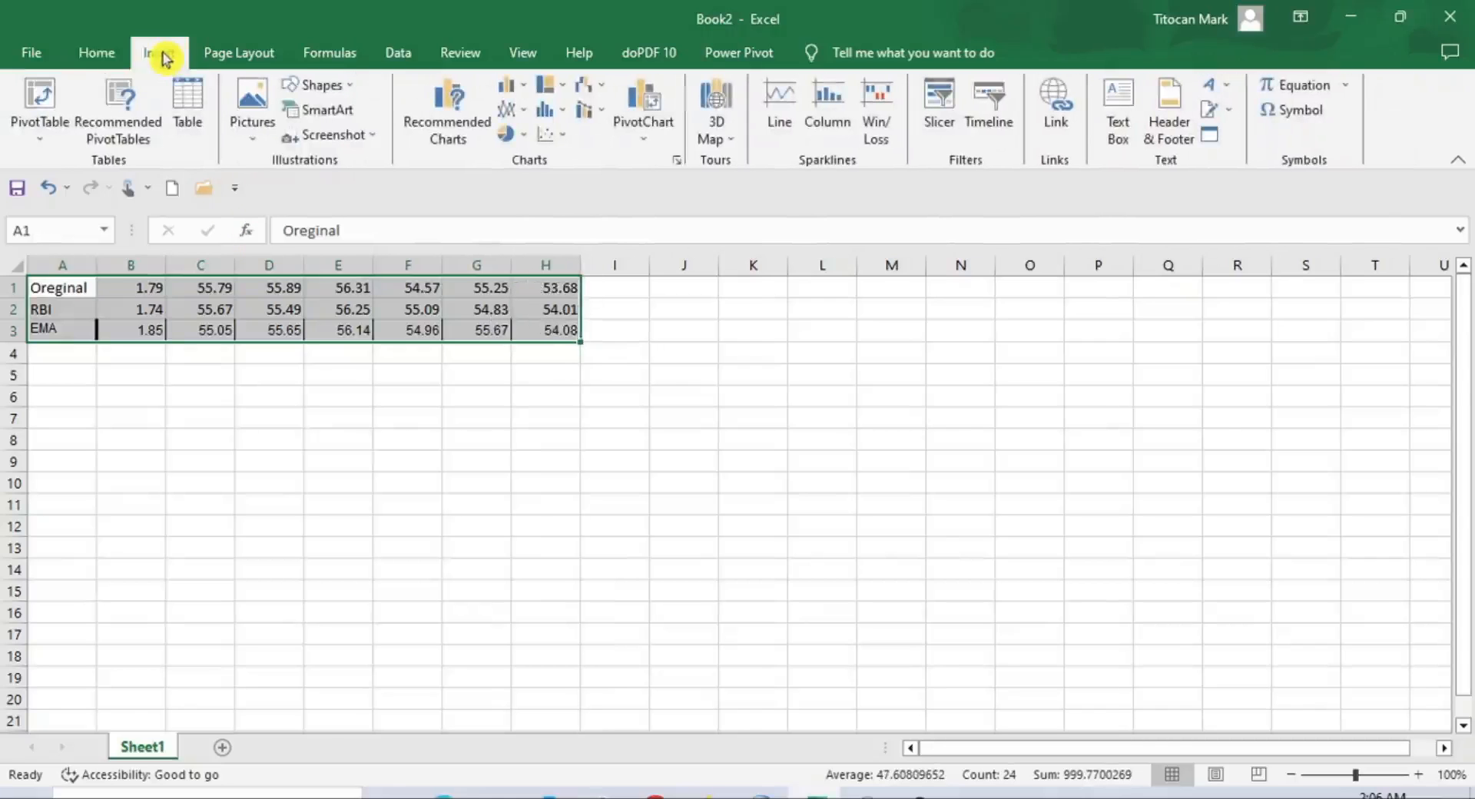
pyautogui.click(508, 91)
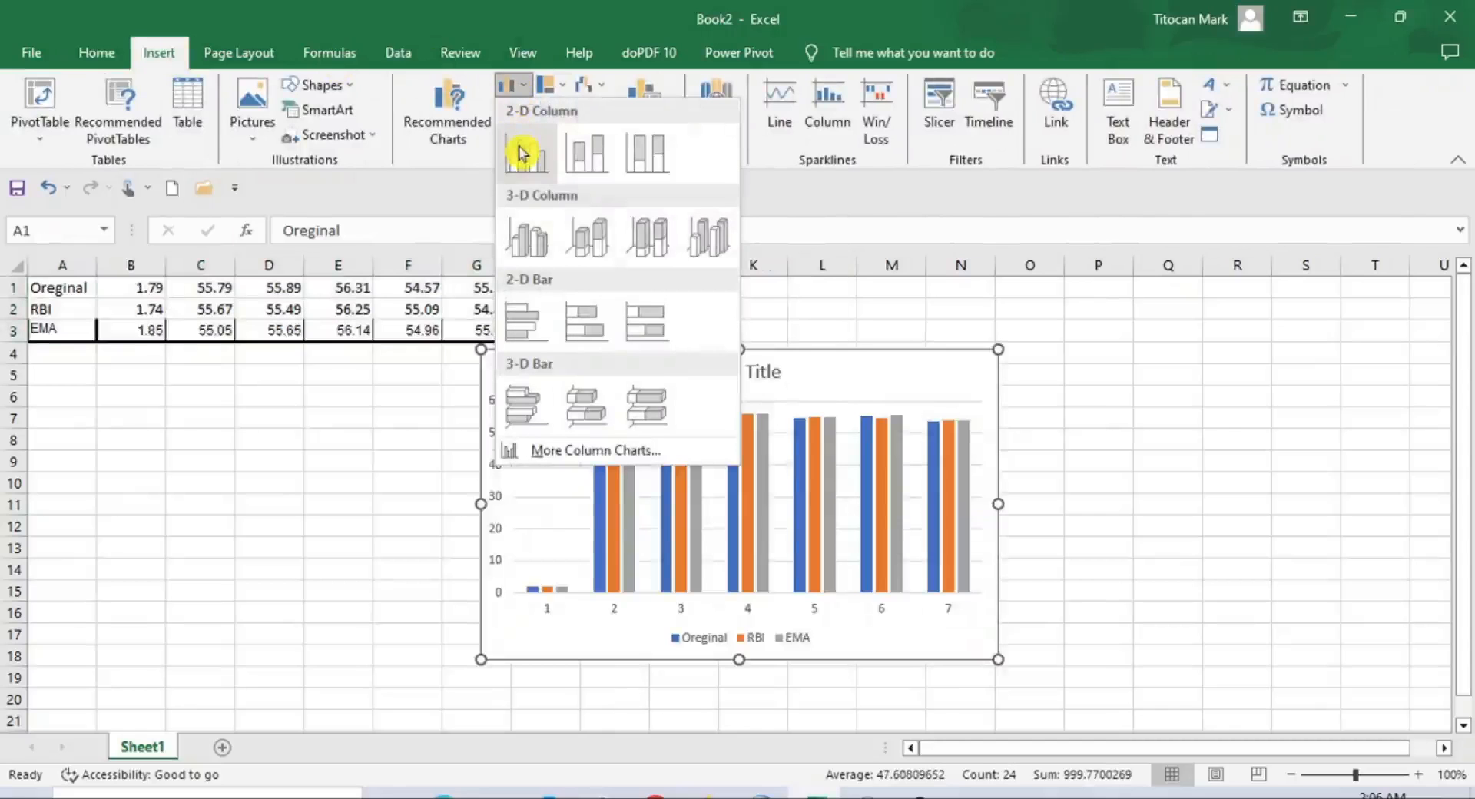
pyautogui.click(515, 139)
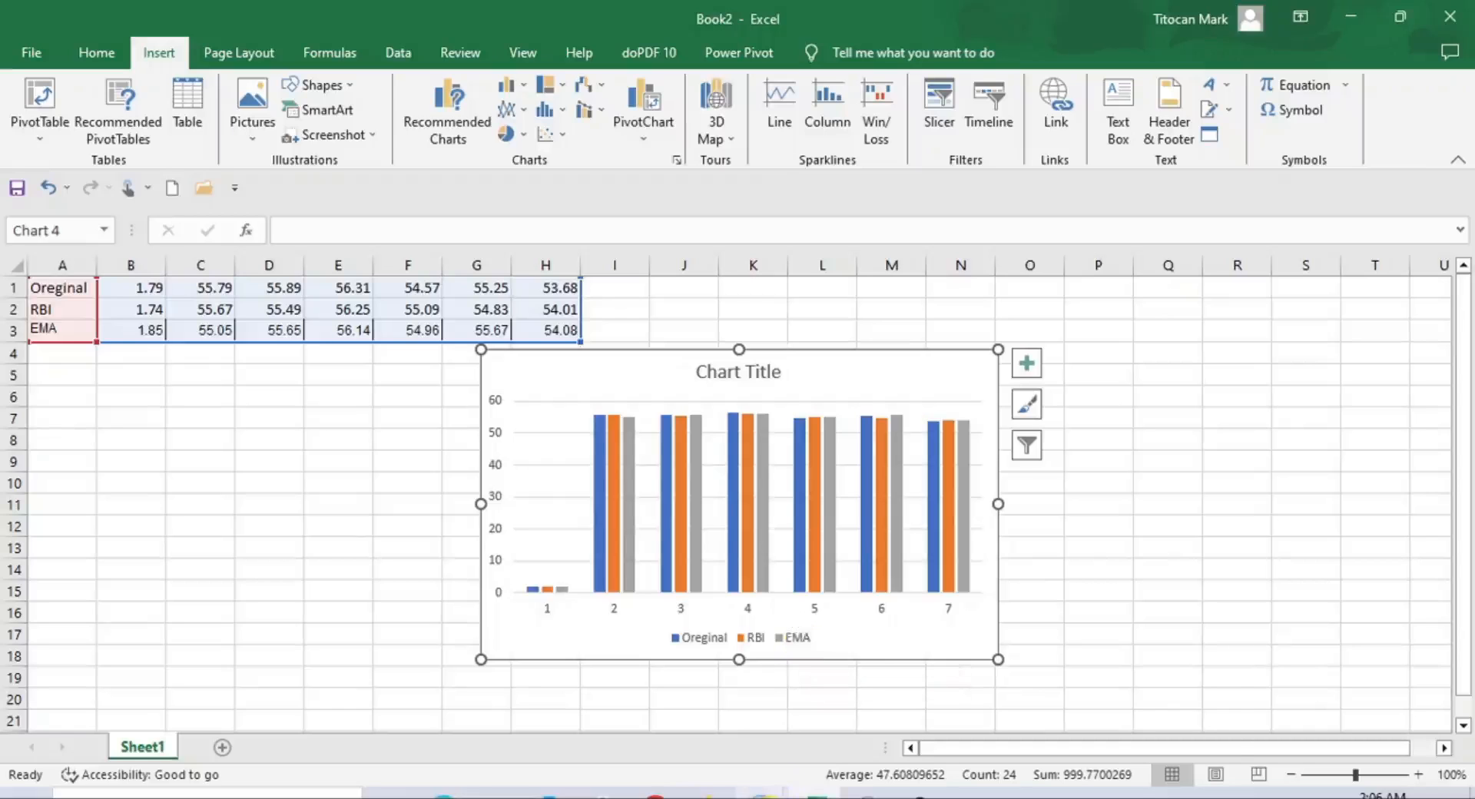
# View the original dataset Missing Data (Blanks).sav in SPSS and return to the comparison chart in Excel
pyautogui.moveTo(763, 794)
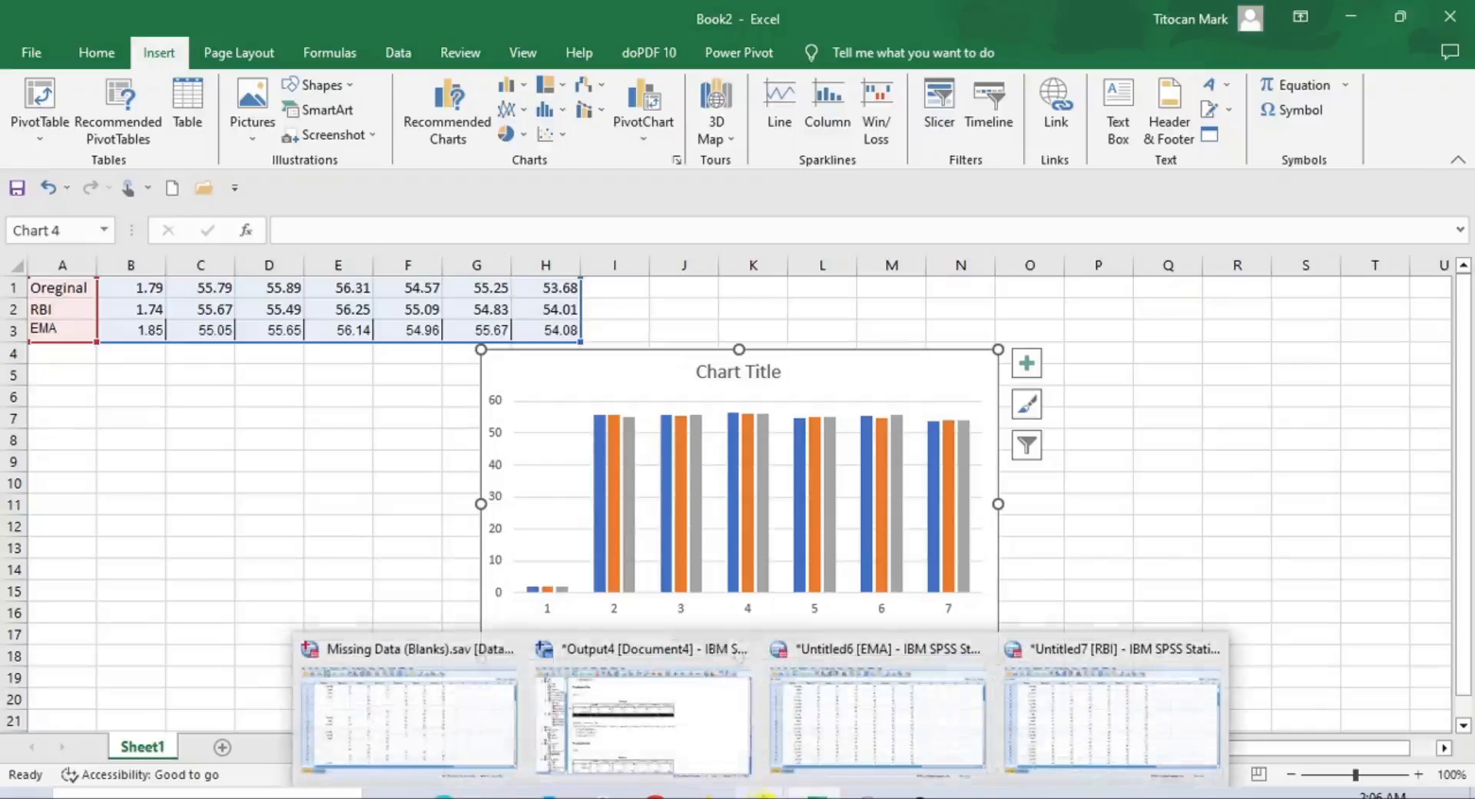
pyautogui.click(492, 740)
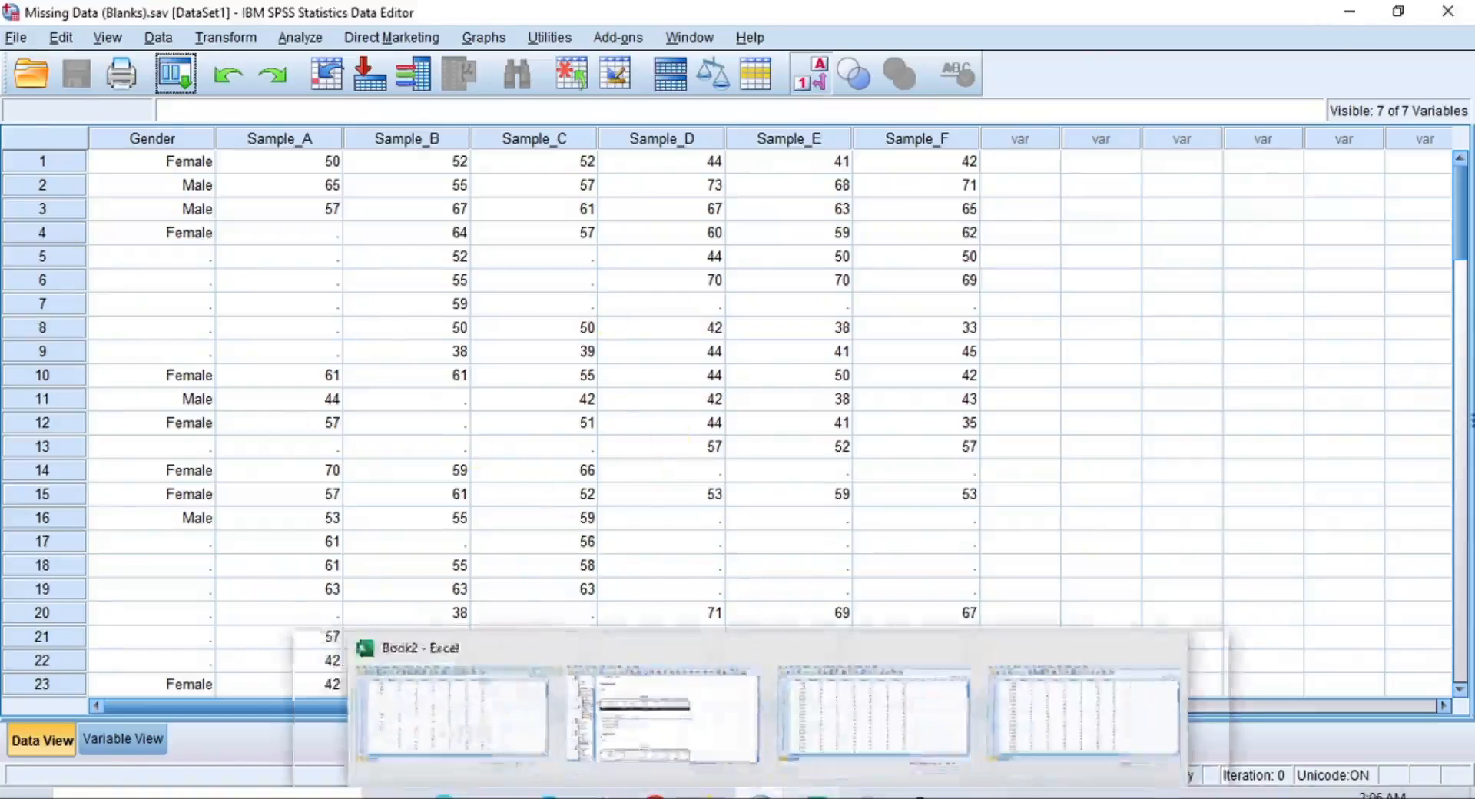
pyautogui.click(817, 796)
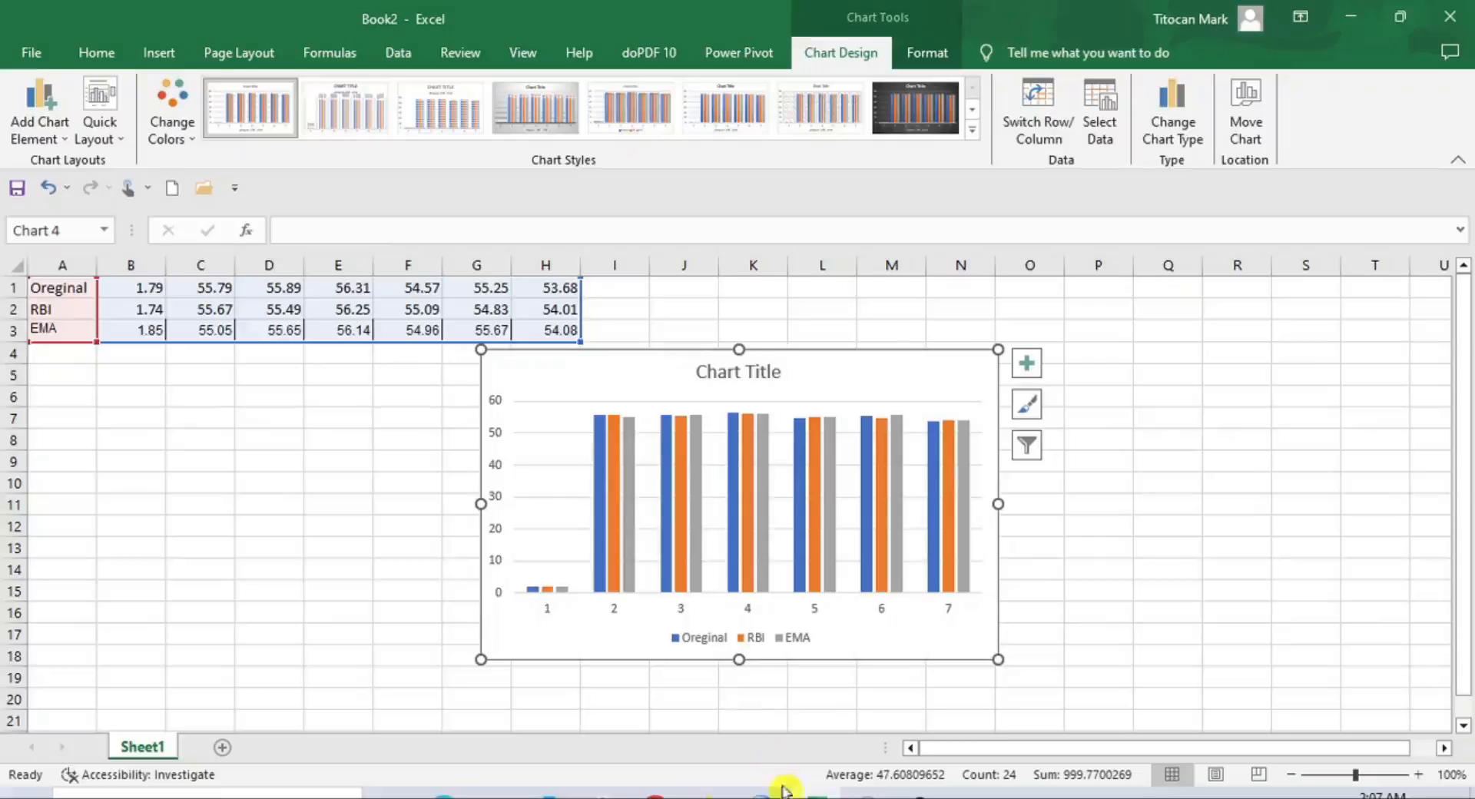
# Switch to the SPSS output document and review the Frequencies Statistics tables for the original, RBI and EMA datasets
pyautogui.moveTo(750, 785)
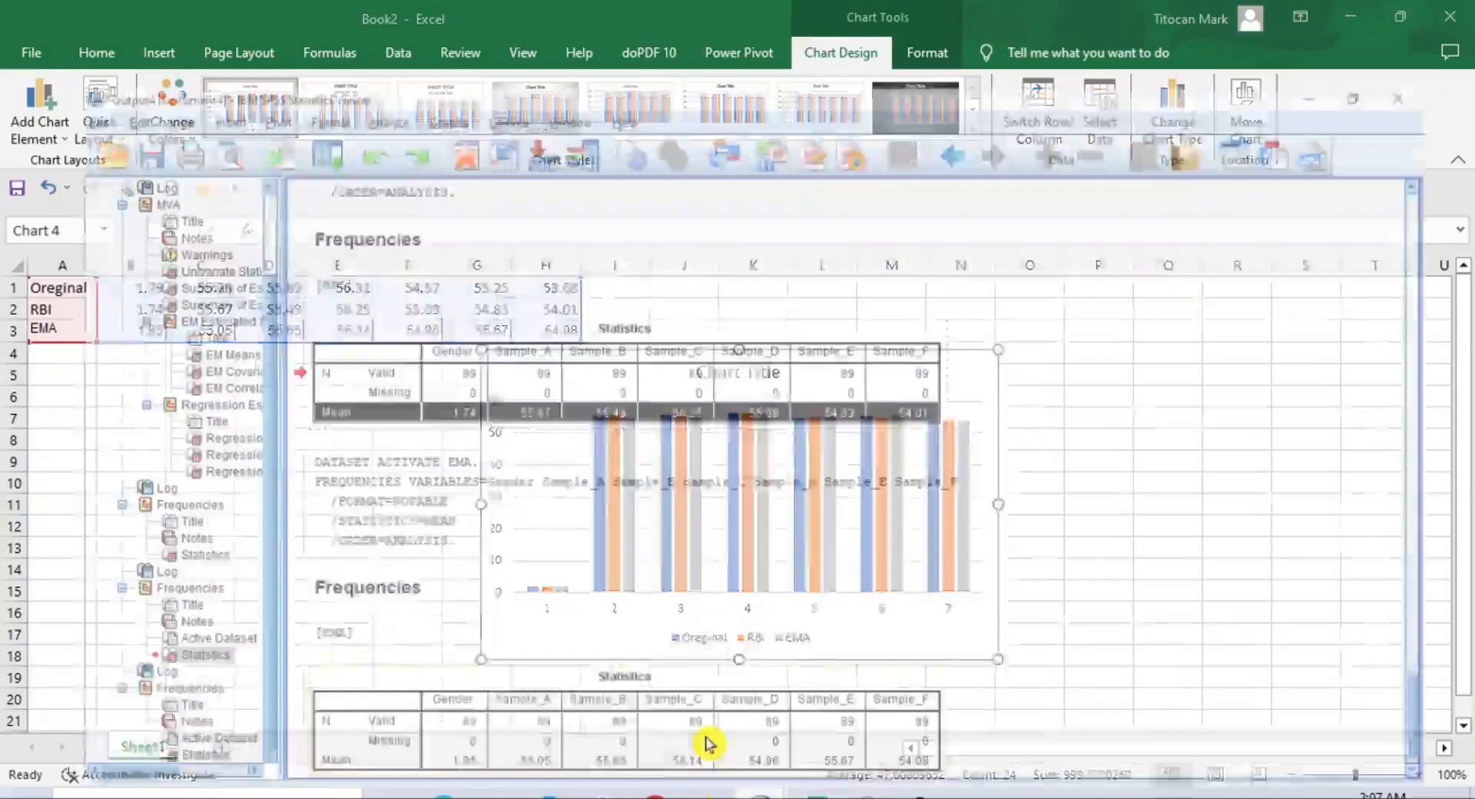
pyautogui.click(708, 734)
pyautogui.click(992, 552)
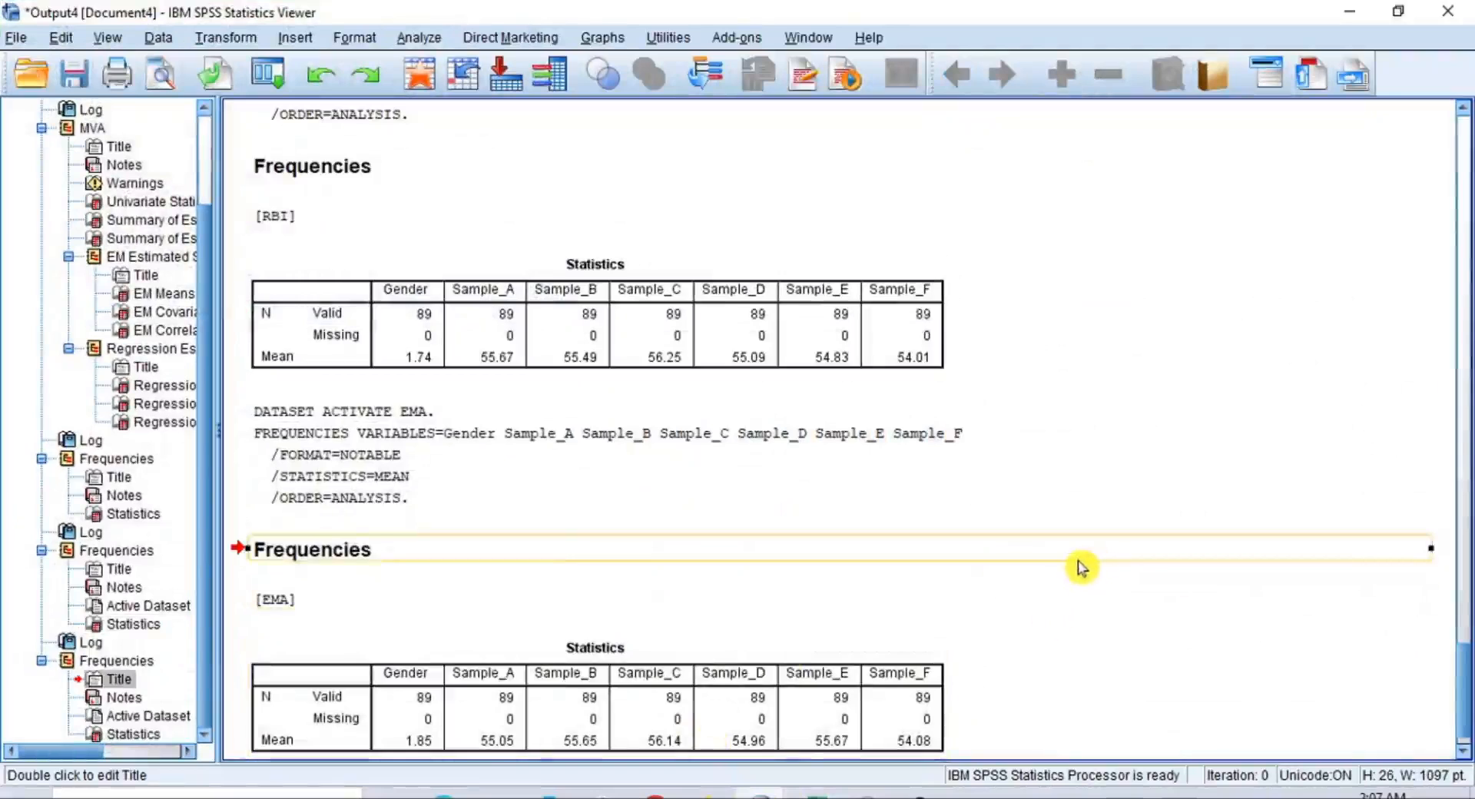
pyautogui.scroll(2, 1073, 568)
pyautogui.scroll(-3, 1074, 569)
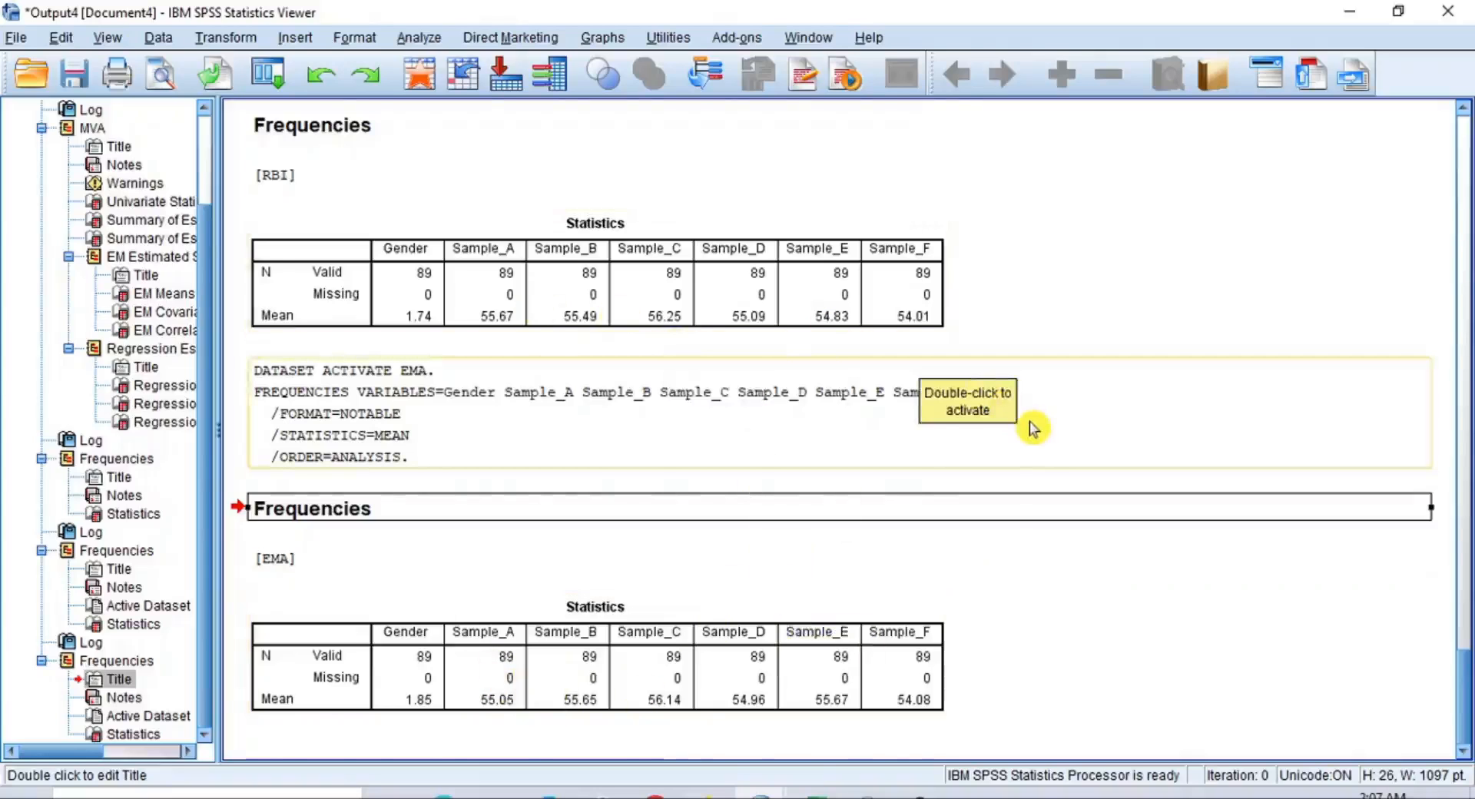
pyautogui.scroll(9, 1033, 428)
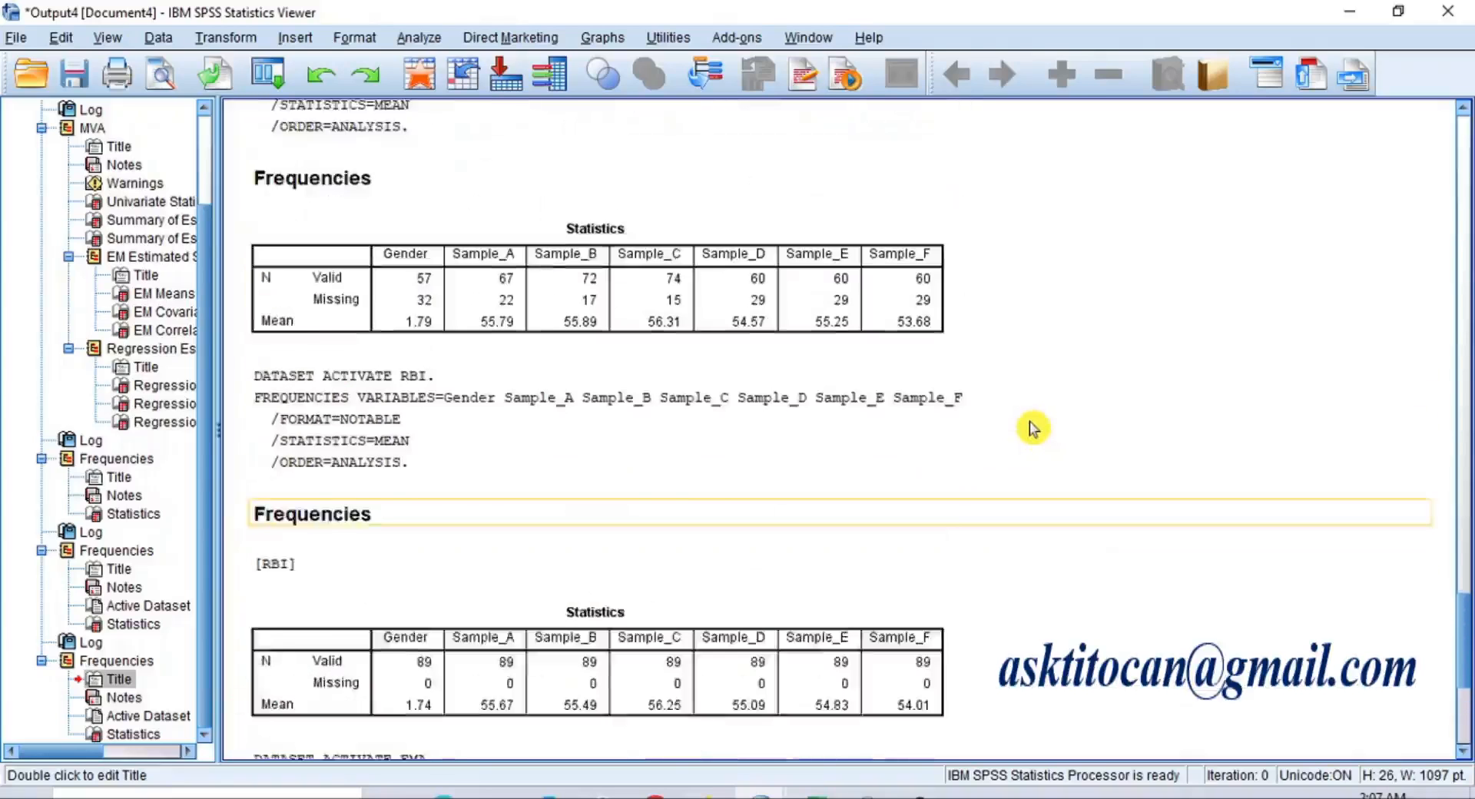
pyautogui.scroll(3, 1034, 428)
pyautogui.scroll(5, 1033, 428)
pyautogui.scroll(-7, 1033, 428)
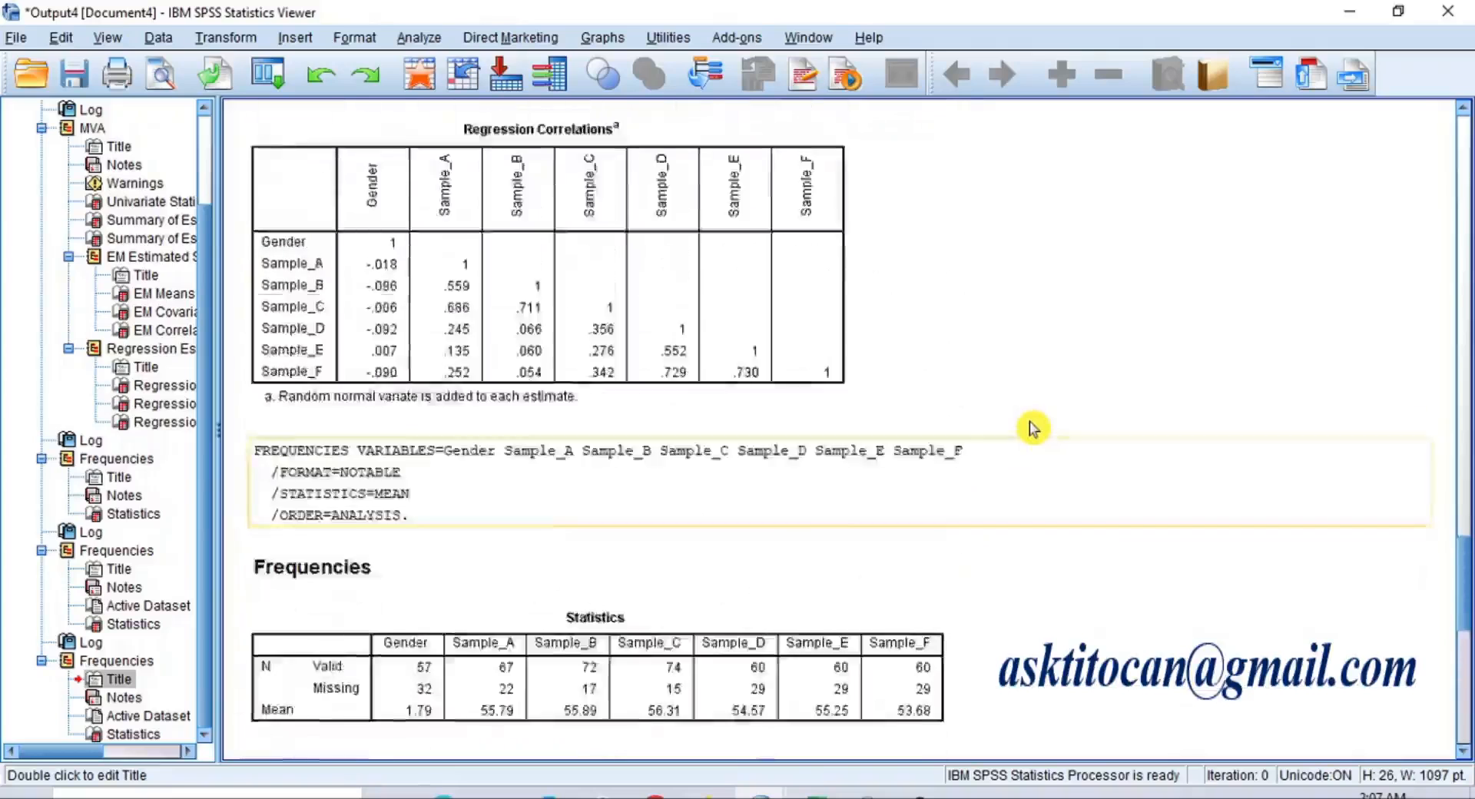
pyautogui.scroll(-5, 1034, 428)
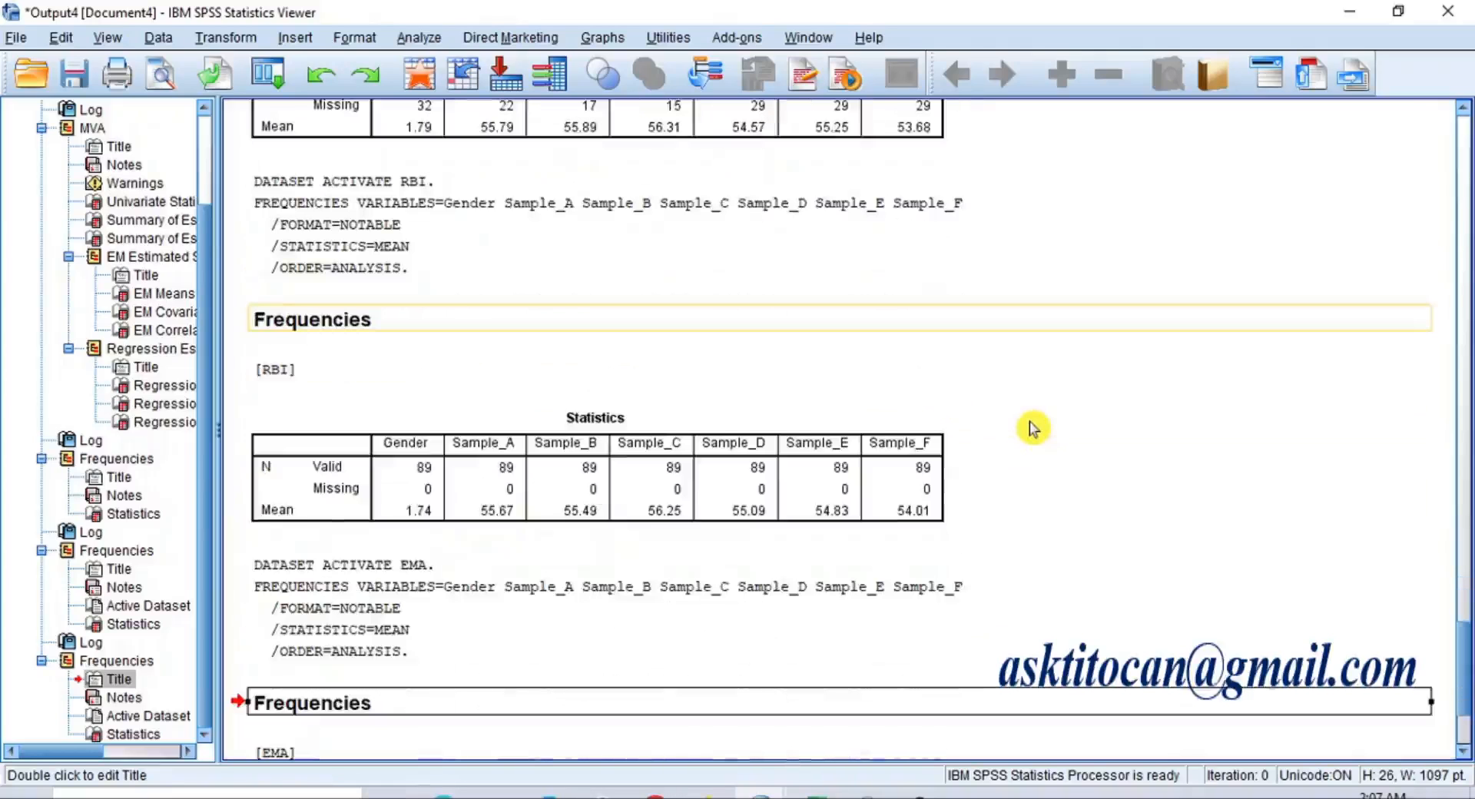